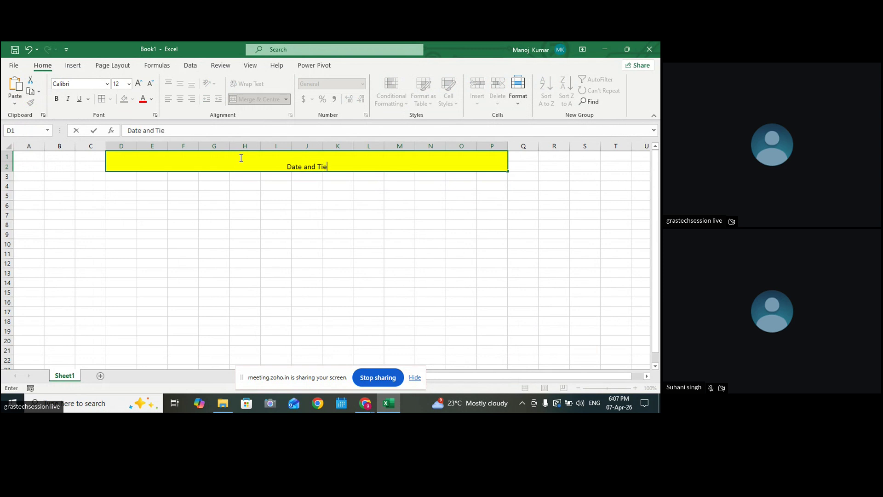
# Complete the merged title in D1:P2 so it reads "Date and Time Functions"
pyautogui.press('BackSpace')
pyautogui.press('BackSpace')
pyautogui.press('BackSpace')
pyautogui.write('ME')
pyautogui.press('BackSpace')
pyautogui.press('BackSpace')
pyautogui.write('me Functins')
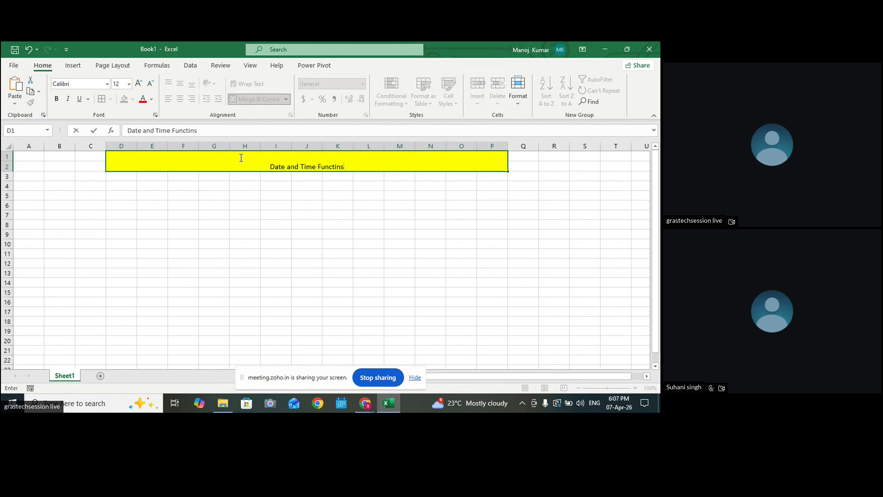
pyautogui.click(328, 197)
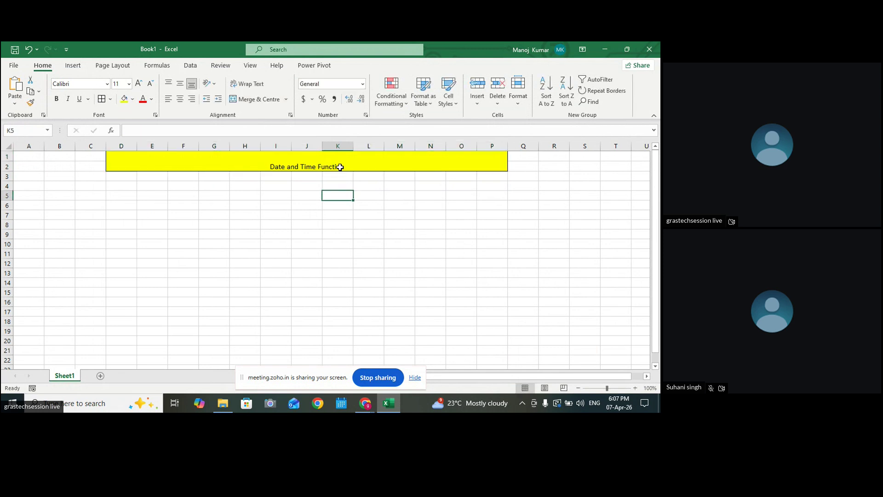
pyautogui.doubleClick(340, 167)
pyautogui.write('o')
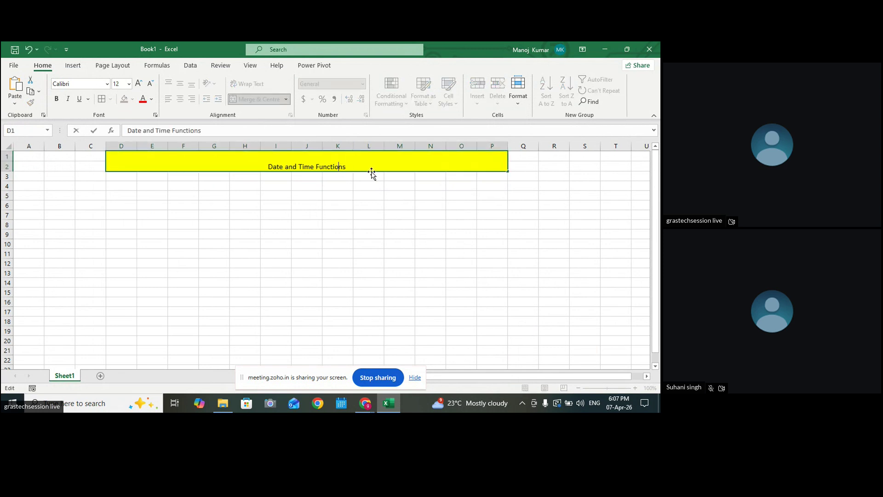
pyautogui.hotkey('ctrl', 'Return')
# Set the "Date and Time Functions" title to font size 24 and make it bold
pyautogui.click(139, 85)
pyautogui.click(139, 84)
pyautogui.click(139, 84)
pyautogui.click(140, 84)
pyautogui.click(139, 84)
pyautogui.click(140, 84)
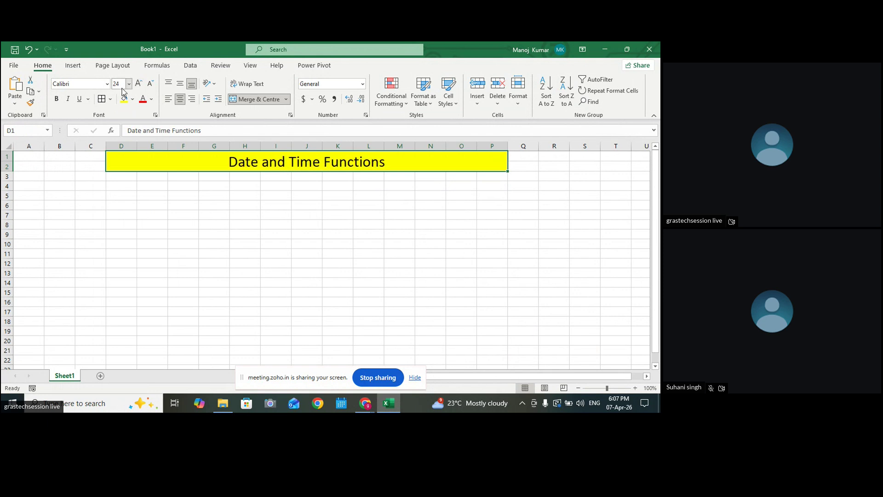
pyautogui.click(56, 98)
pyautogui.click(337, 234)
# Widen column C slightly and enter the label "Now" in cell C6
pyautogui.click(121, 244)
pyautogui.moveTo(105, 146); pyautogui.dragTo(119, 146)
pyautogui.click(102, 204)
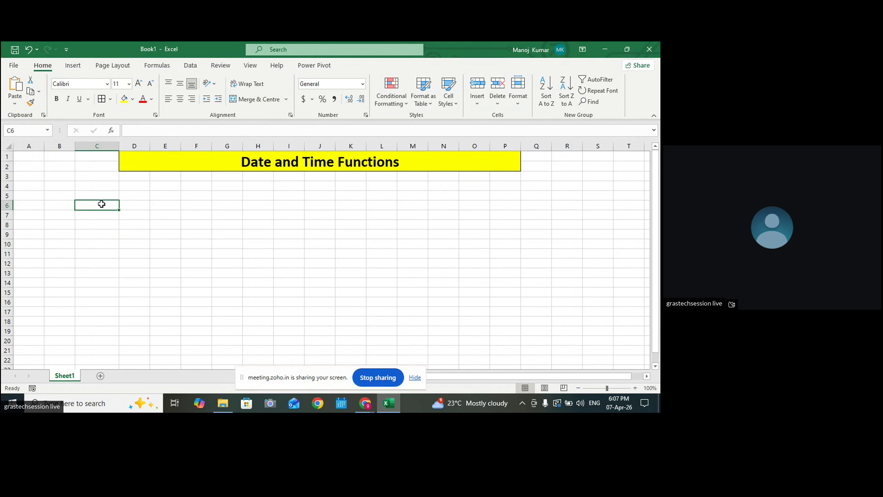
pyautogui.write('Now')
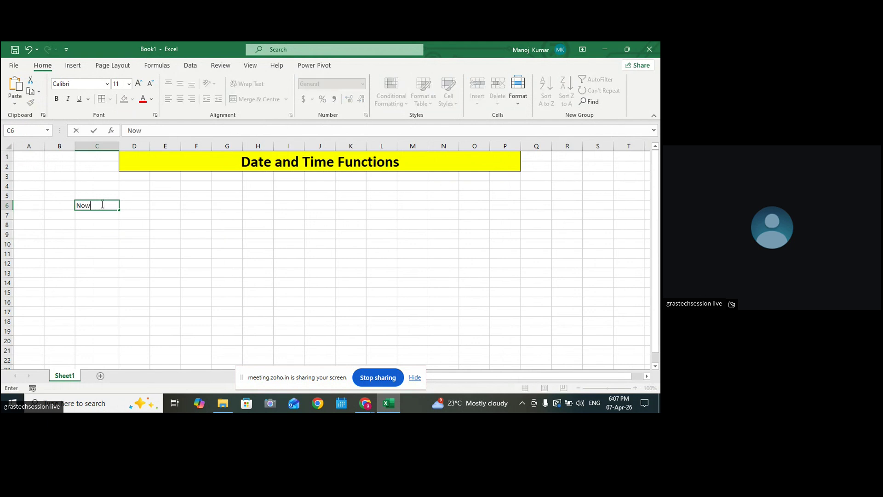
pyautogui.press('Return')
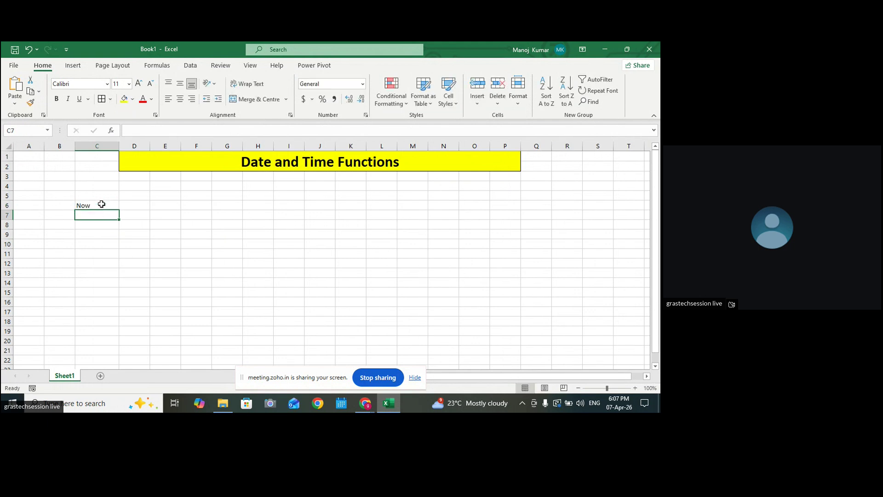
# Enter the formula =NOW() in cell E6, beside the Now label
pyautogui.click(153, 205)
pyautogui.write('noew')
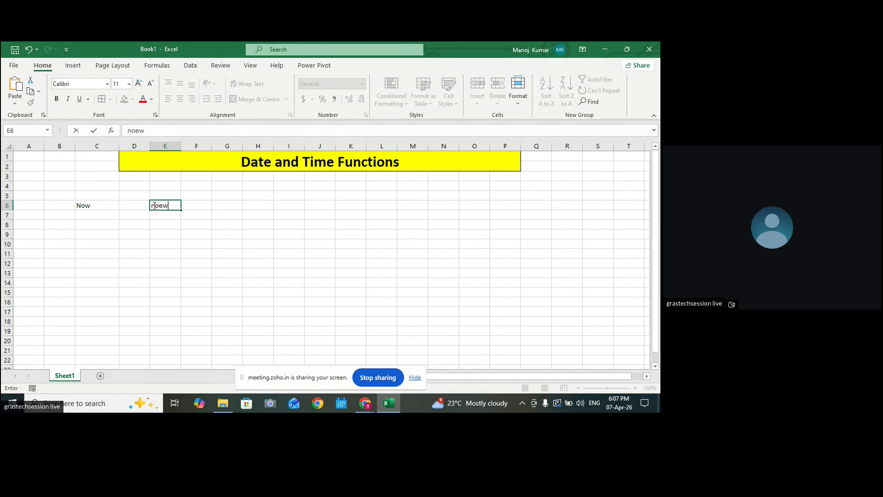
pyautogui.press('BackSpace')
pyautogui.press('BackSpace')
pyautogui.press('BackSpace')
pyautogui.write('=')
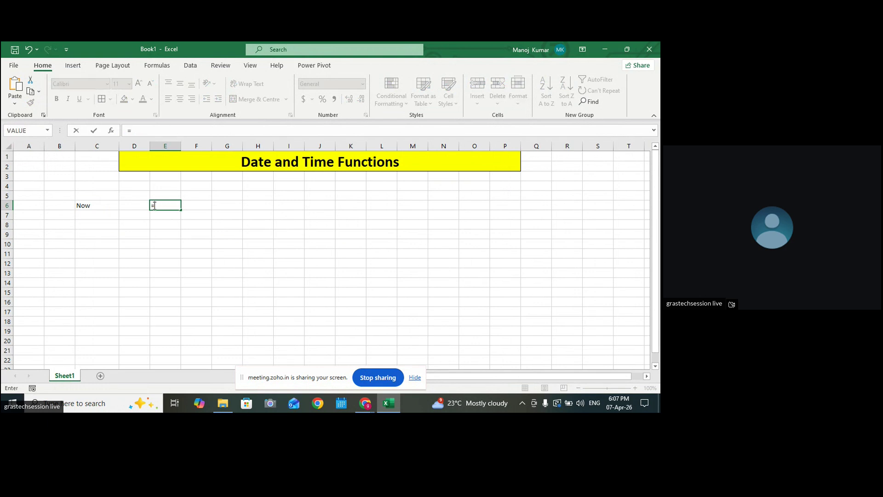
pyautogui.write('no')
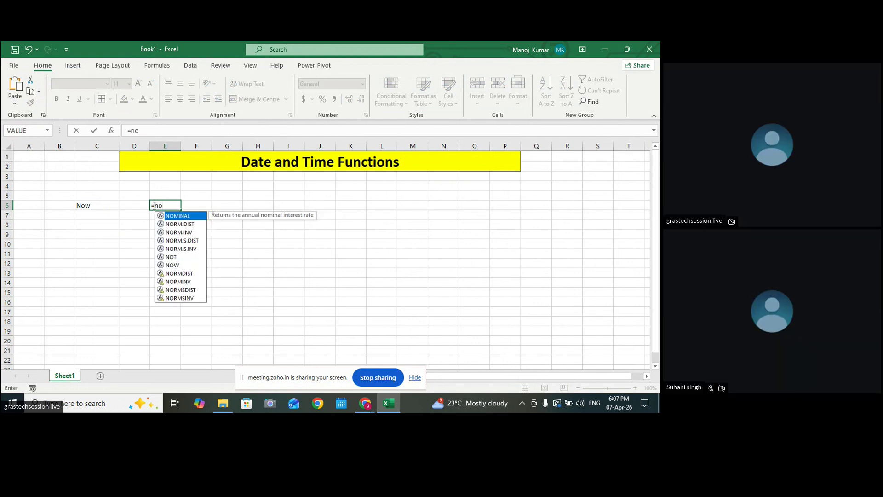
pyautogui.write('w()')
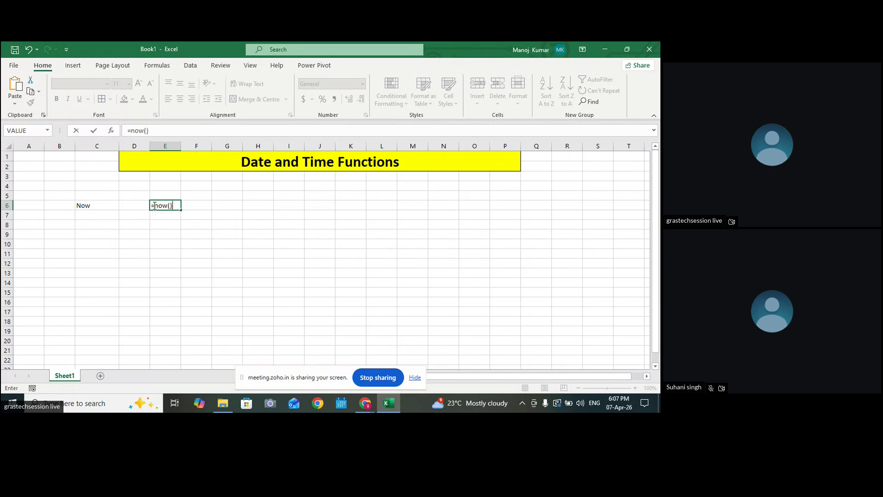
pyautogui.press('Return')
# Widen column E so the full date and time in E6 fits
pyautogui.click(165, 206)
pyautogui.moveTo(198, 146)
pyautogui.mouseDown()
pyautogui.moveTo(188, 147)
pyautogui.moveTo(231, 146)
pyautogui.moveTo(196, 146)
pyautogui.moveTo(207, 146)
pyautogui.mouseUp()
pyautogui.click(221, 183)
pyautogui.click(247, 203)
pyautogui.click(190, 208)
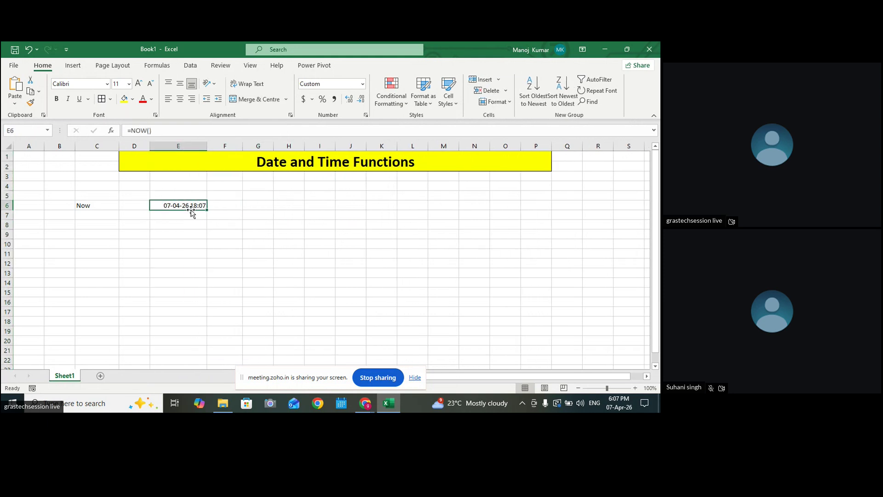
# Copy the formula text from E6 and enter it in H6 as the plain-text note ",=NOW()"
pyautogui.doubleClick(171, 206)
pyautogui.hotkey('shift', 'Home')
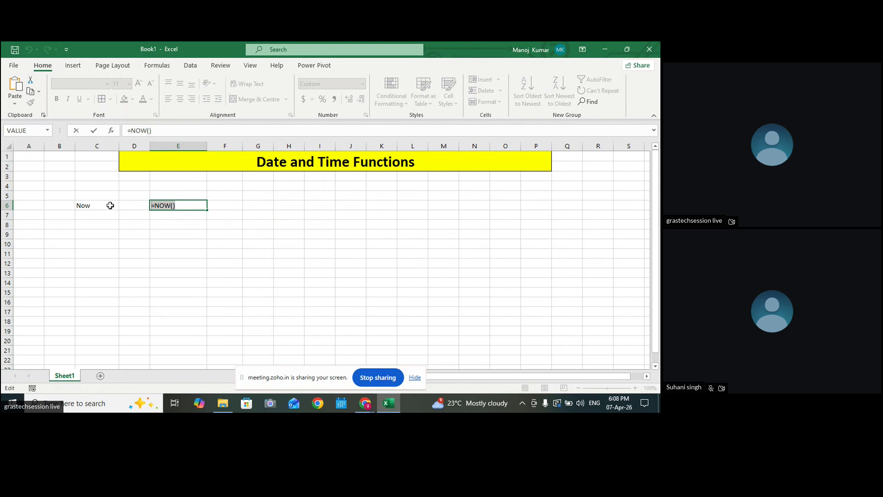
pyautogui.press('Return')
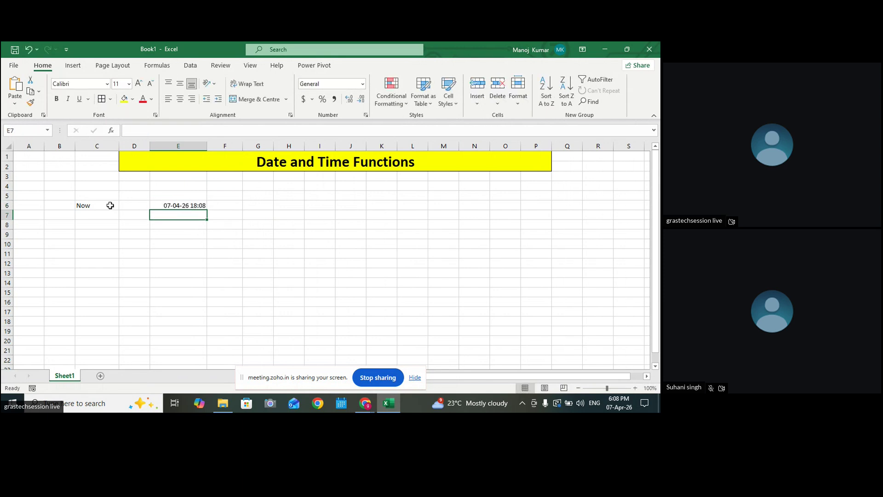
pyautogui.click(282, 207)
pyautogui.write('=NOW()')
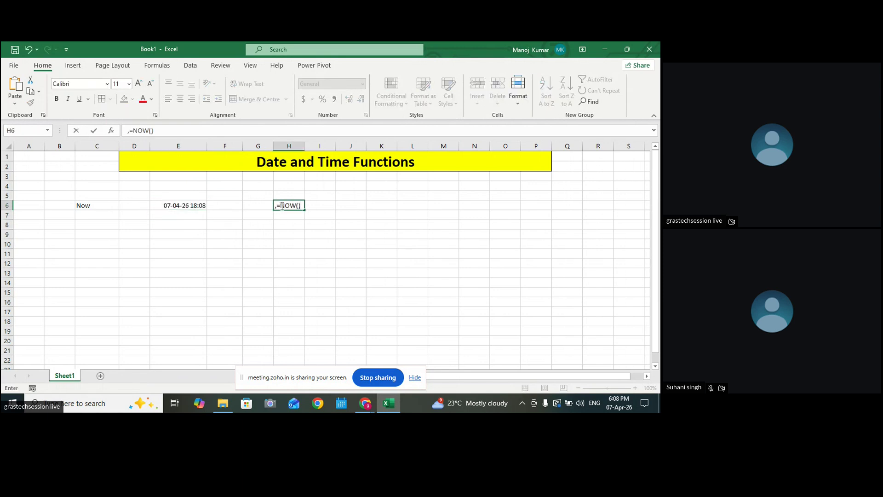
pyautogui.click(491, 243)
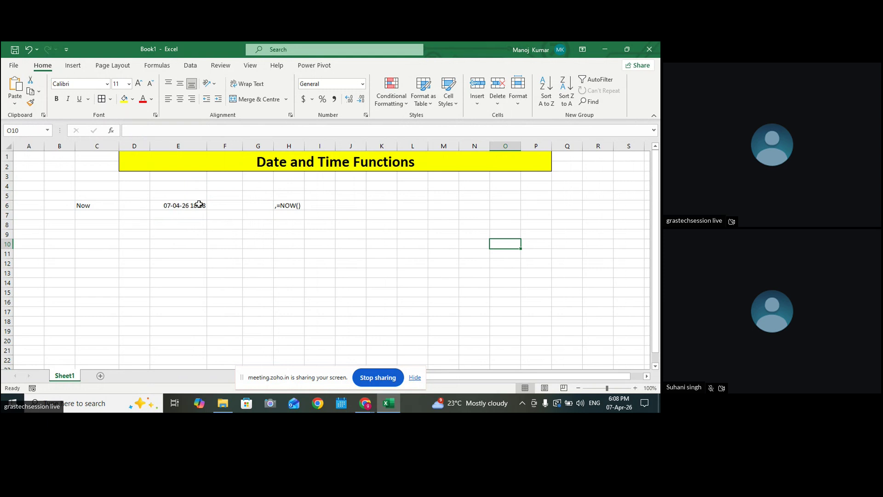
# Enter the label "Today" in cell C8, below the Now label
pyautogui.click(81, 226)
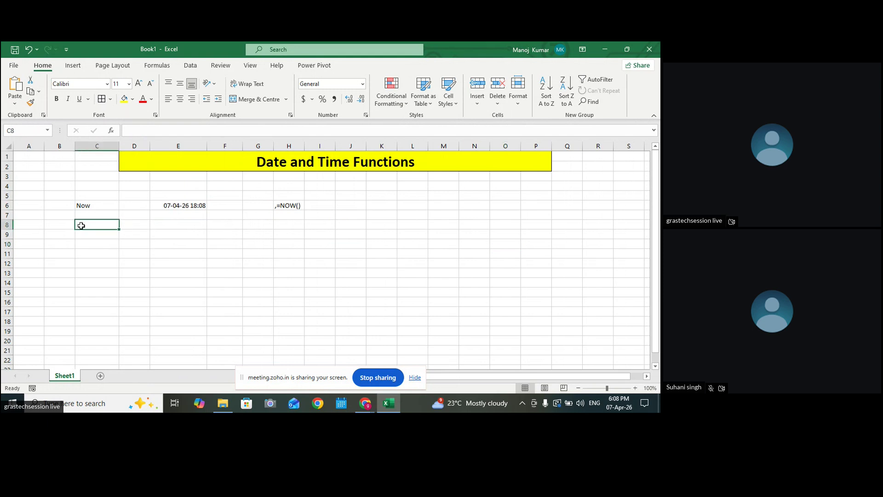
pyautogui.write('TODA')
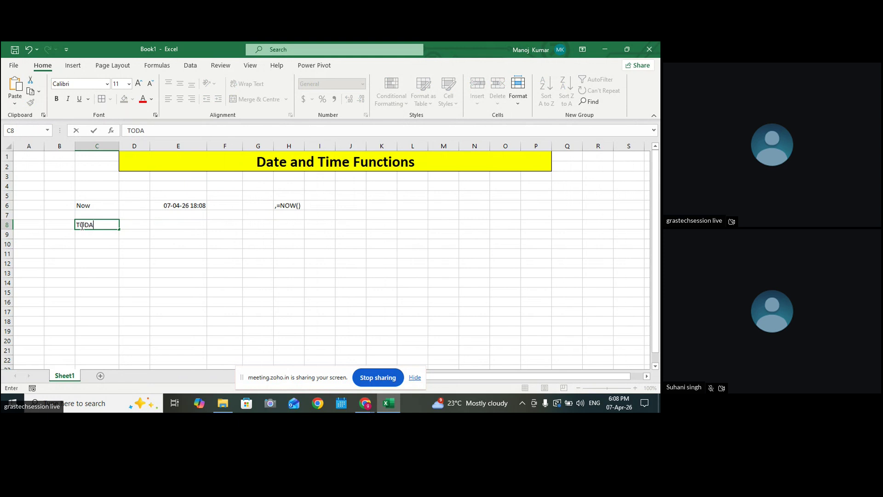
pyautogui.press('BackSpace')
pyautogui.press('BackSpace')
pyautogui.press('BackSpace')
pyautogui.write('oda')
# Enter the formula =TODAY() in cell E8, beside the Today label
pyautogui.click(163, 223)
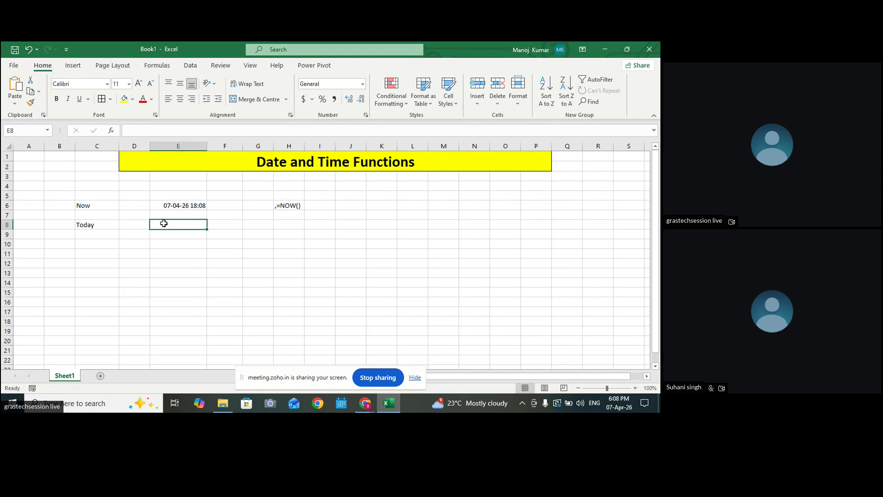
pyautogui.write('=TOD')
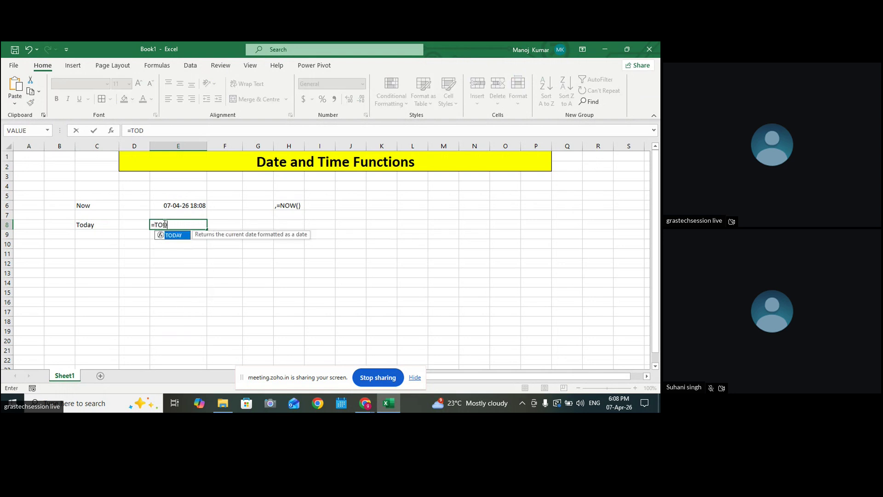
pyautogui.write('AY()')
pyautogui.press('Return')
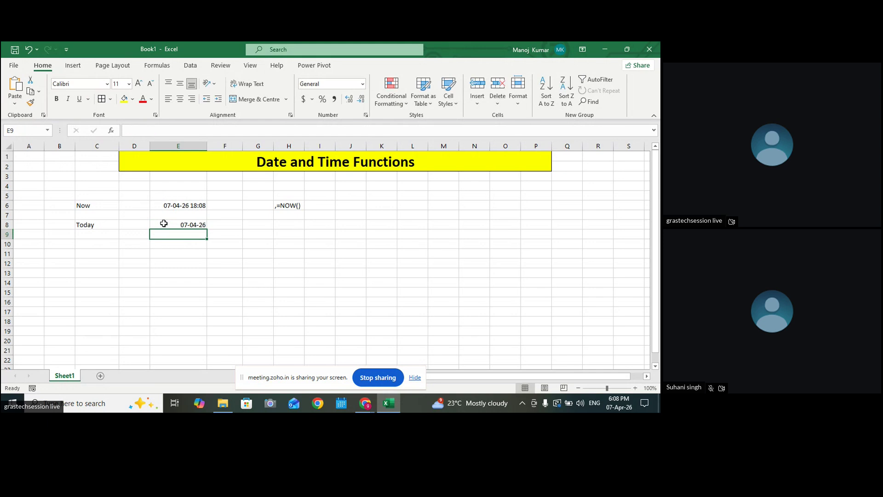
# Copy E8's formula text into H8 as the plain-text note ",=TODAY()" and widen column H to fit it
pyautogui.doubleClick(184, 225)
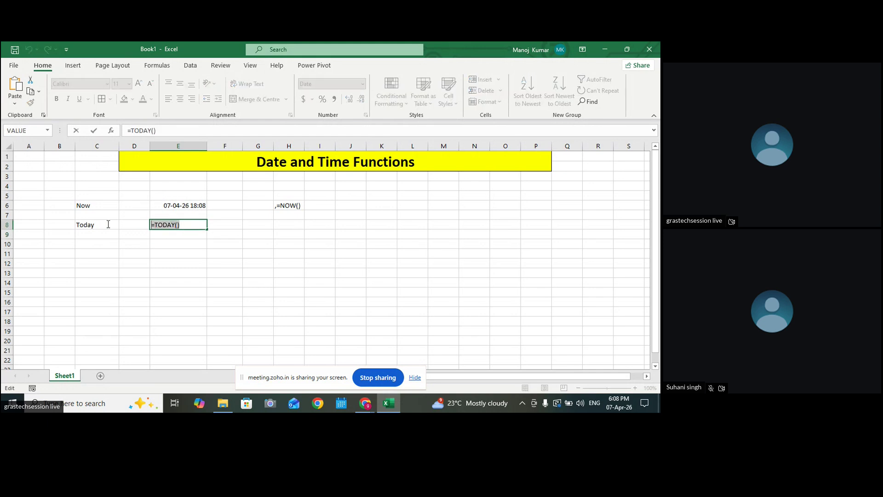
pyautogui.press('Escape')
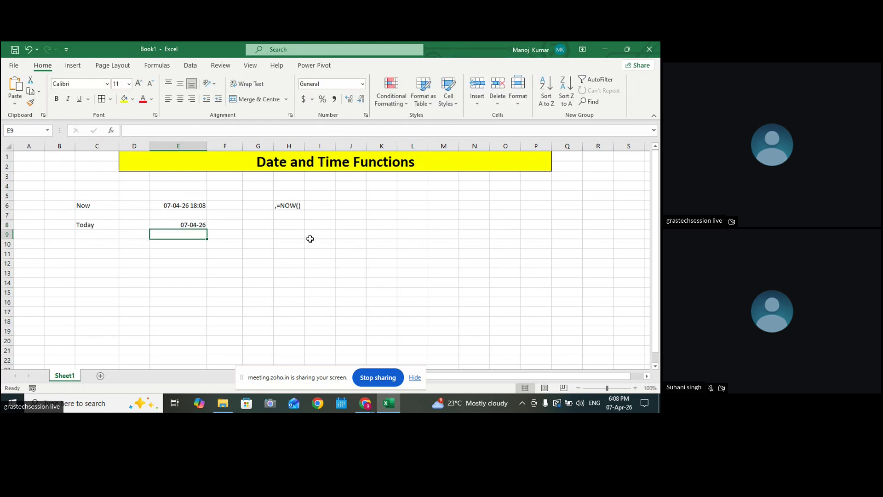
pyautogui.doubleClick(292, 225)
pyautogui.write(',=TODAY()')
pyautogui.click(443, 244)
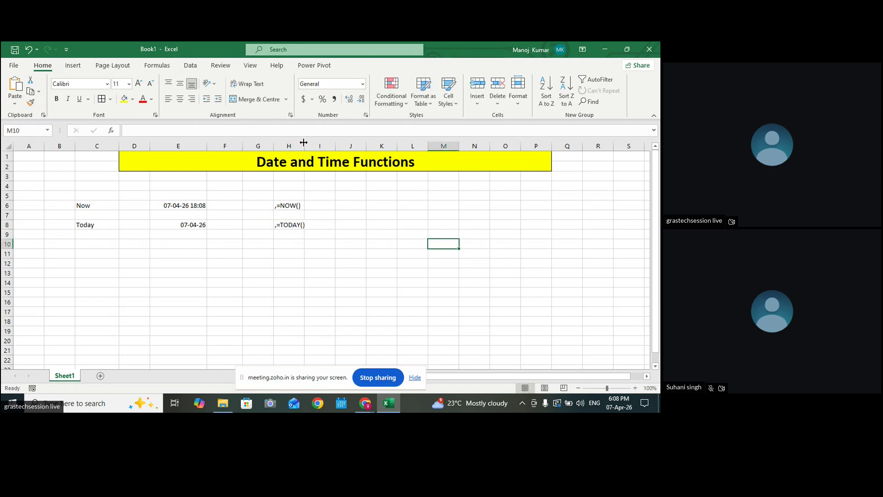
pyautogui.moveTo(303, 142); pyautogui.dragTo(322, 143)
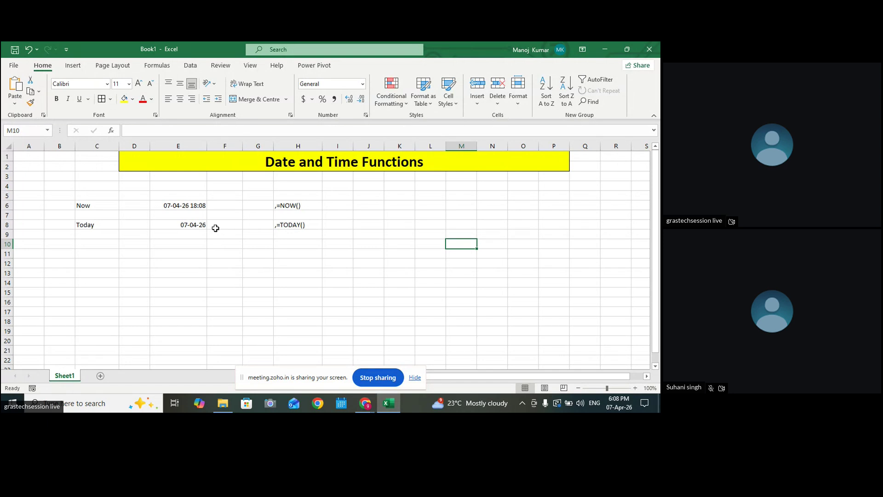
# Enter the heading "SHORTKEY" in cell J6 and widen column J to fit it
pyautogui.click(373, 260)
pyautogui.click(366, 206)
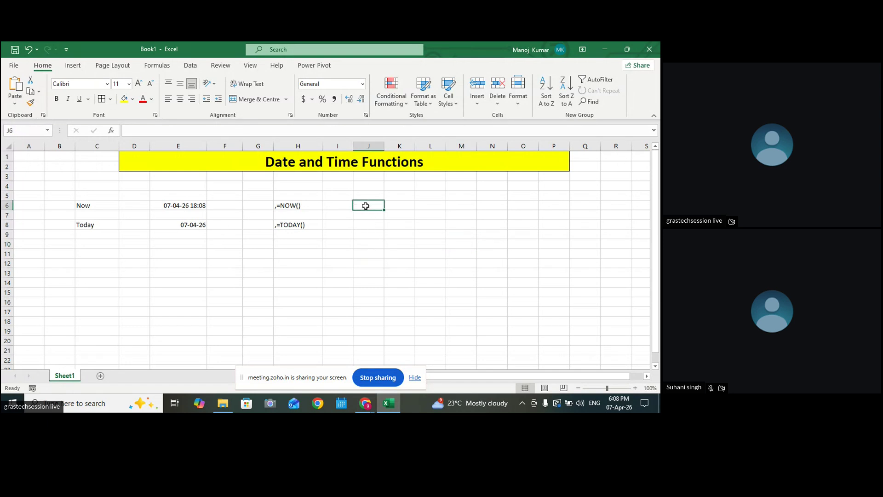
pyautogui.write('SHORT')
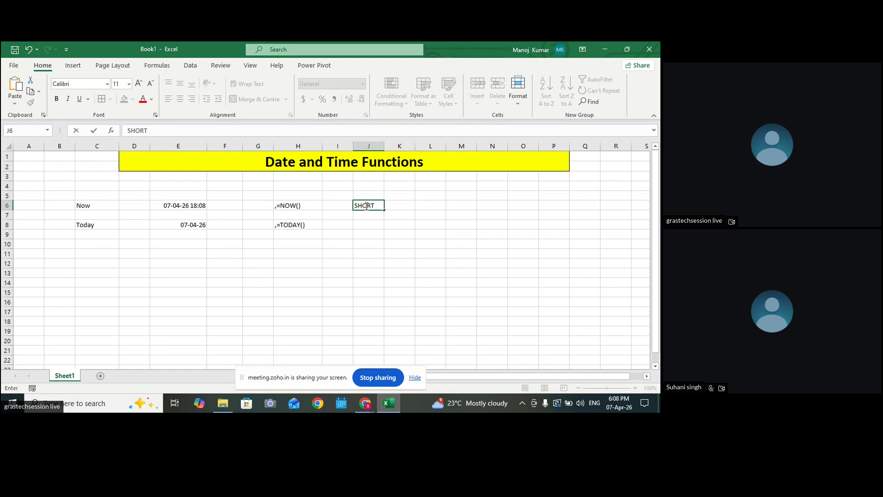
pyautogui.write('KEY')
pyautogui.click(461, 195)
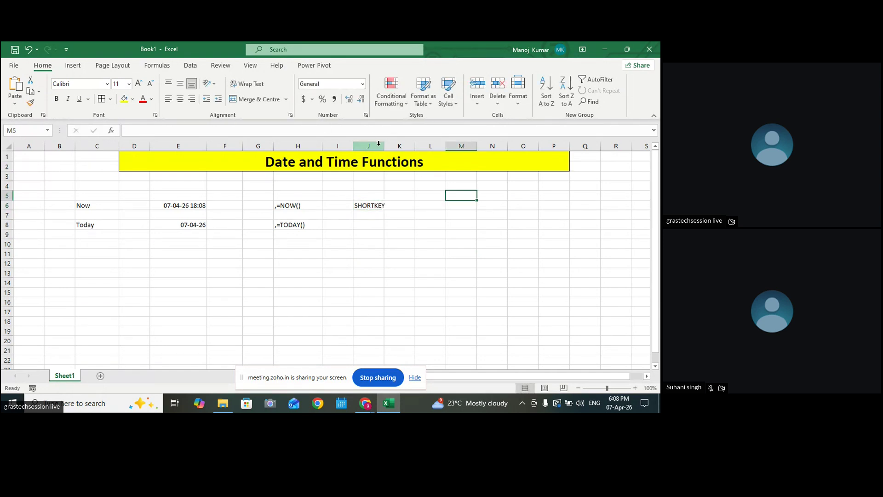
pyautogui.moveTo(384, 146); pyautogui.dragTo(398, 146)
# Insert the current date as a static value in cell L6
pyautogui.click(444, 205)
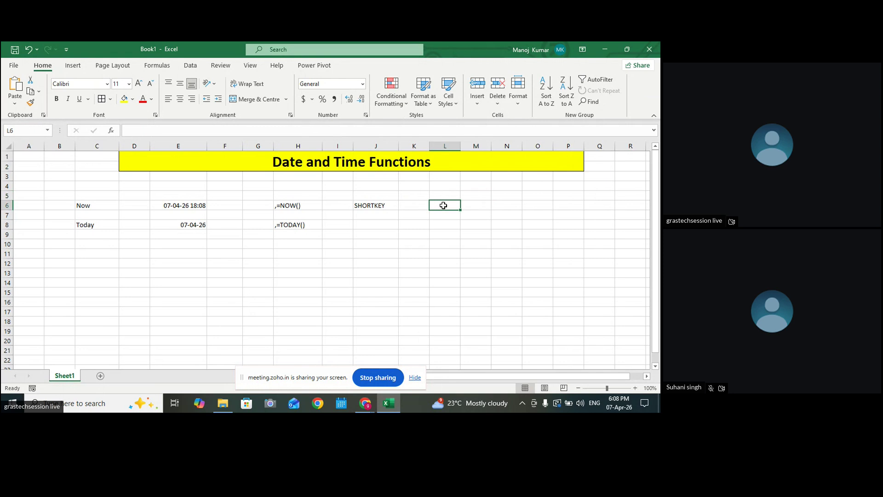
pyautogui.hotkey('ctrl', ';')
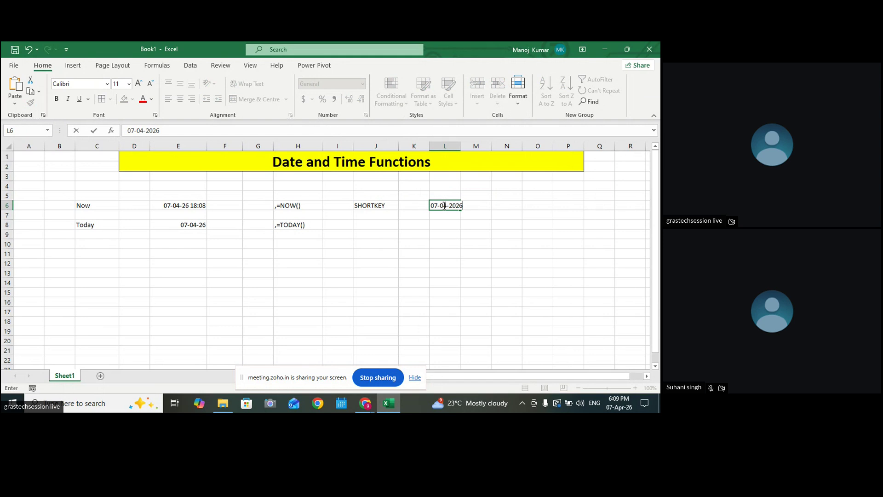
pyautogui.press('Return')
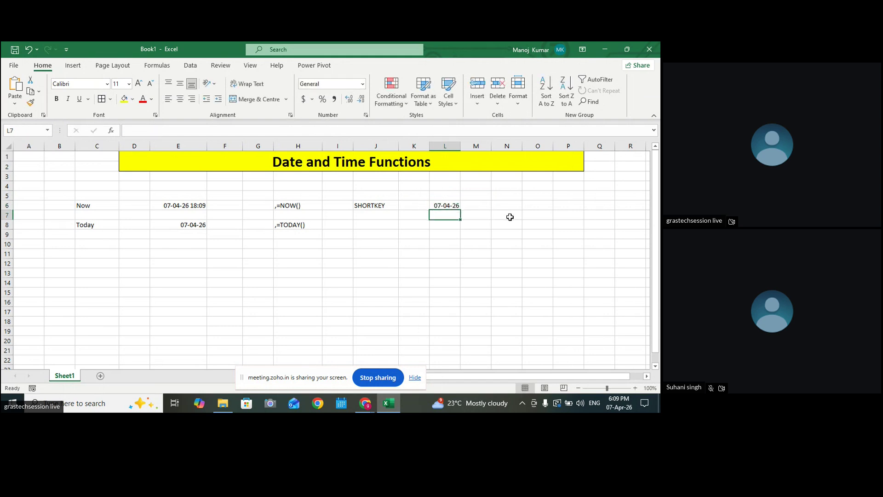
# Move the static date from L6 down to L8 and widen column L
pyautogui.click(443, 205)
pyautogui.moveTo(450, 210); pyautogui.dragTo(446, 229)
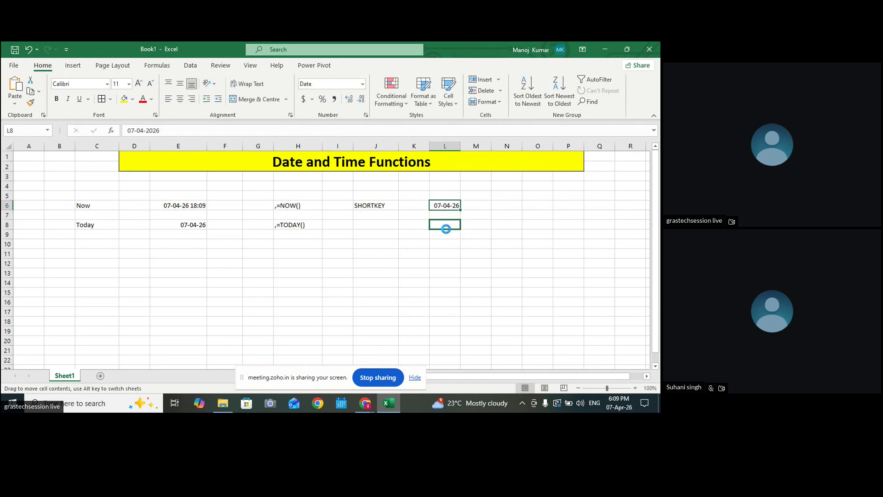
pyautogui.moveTo(460, 146); pyautogui.dragTo(486, 146)
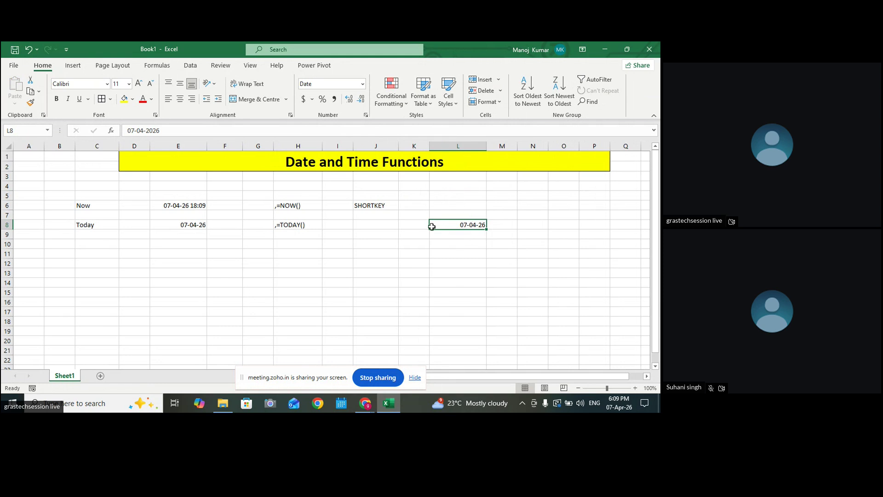
# Move the SHORTKEY heading from J6 up to J5 and enter the note "CTRL+;" in J8
pyautogui.click(404, 224)
pyautogui.click(378, 203)
pyautogui.moveTo(378, 204); pyautogui.dragTo(377, 195)
pyautogui.click(374, 225)
pyautogui.write('CTRL+;')
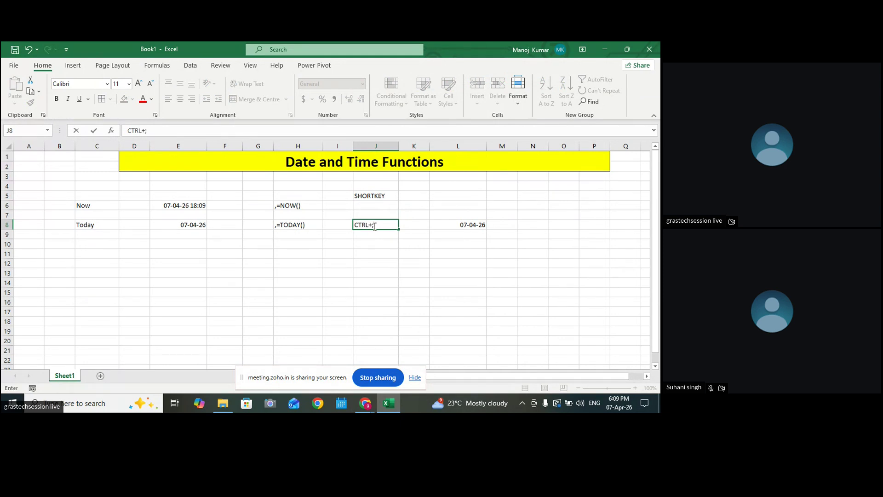
pyautogui.click(442, 260)
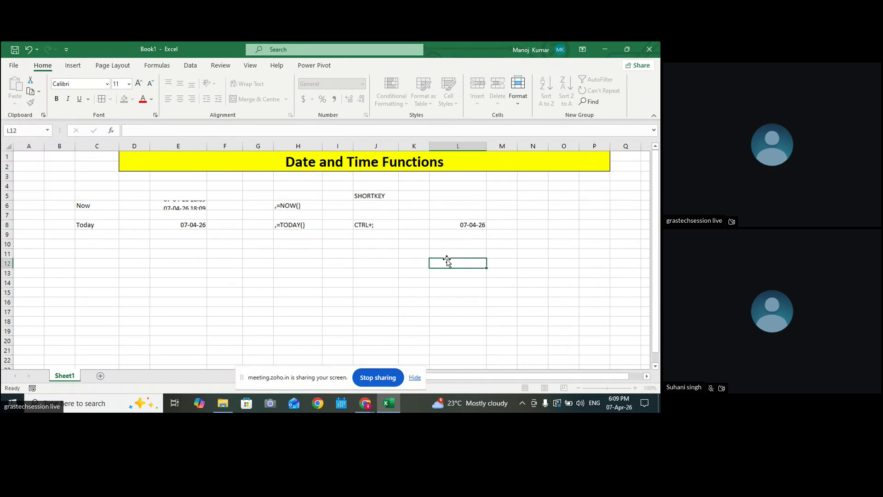
pyautogui.click(476, 225)
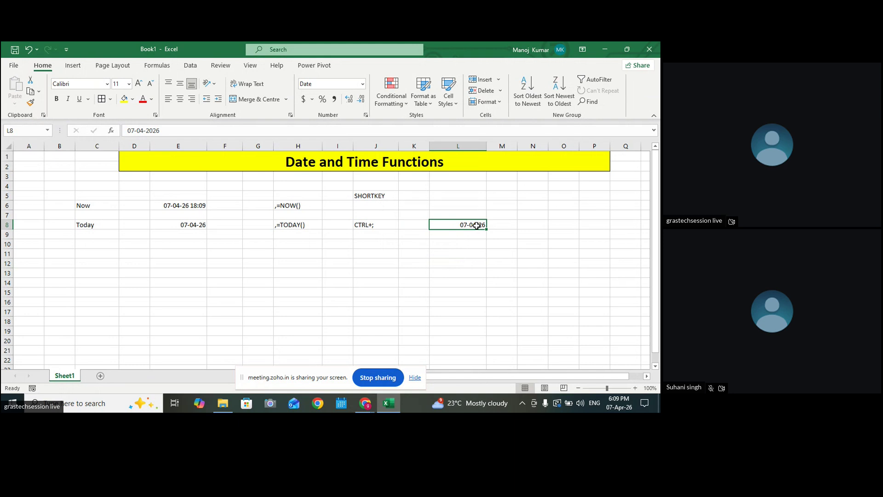
pyautogui.click(442, 237)
pyautogui.click(361, 208)
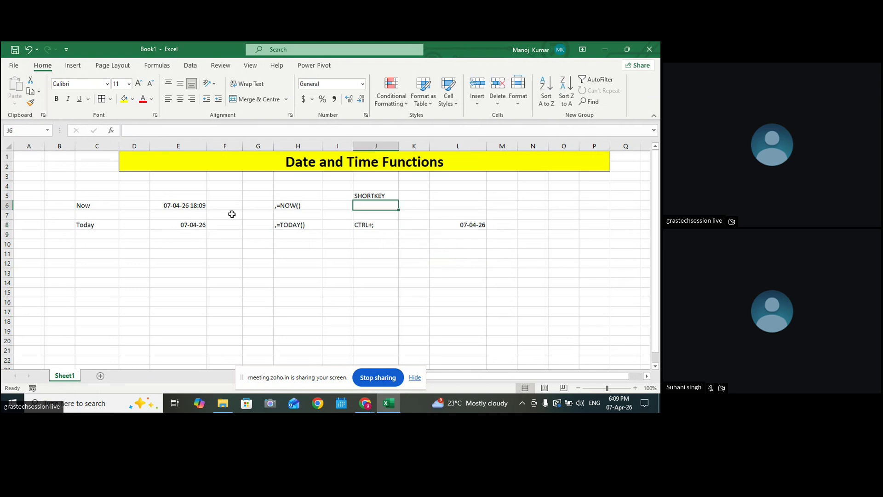
pyautogui.click(103, 208)
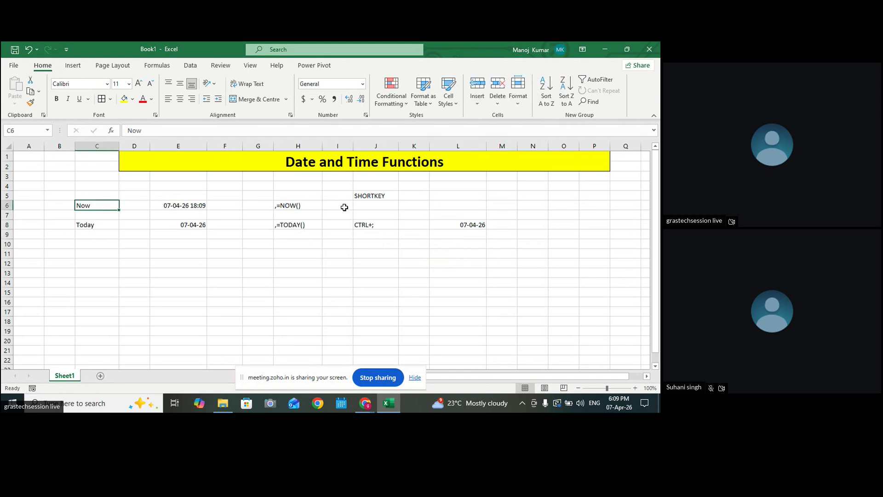
pyautogui.click(364, 205)
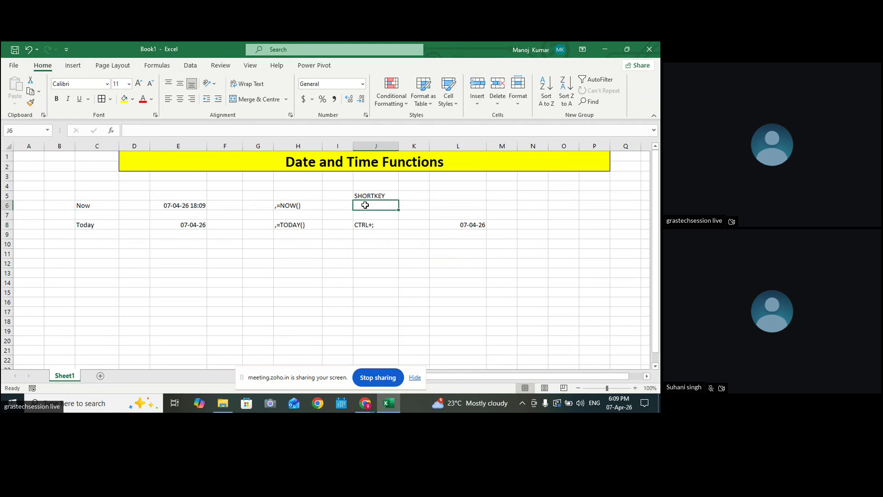
# Insert the current time as a static value in cell L6
pyautogui.click(442, 208)
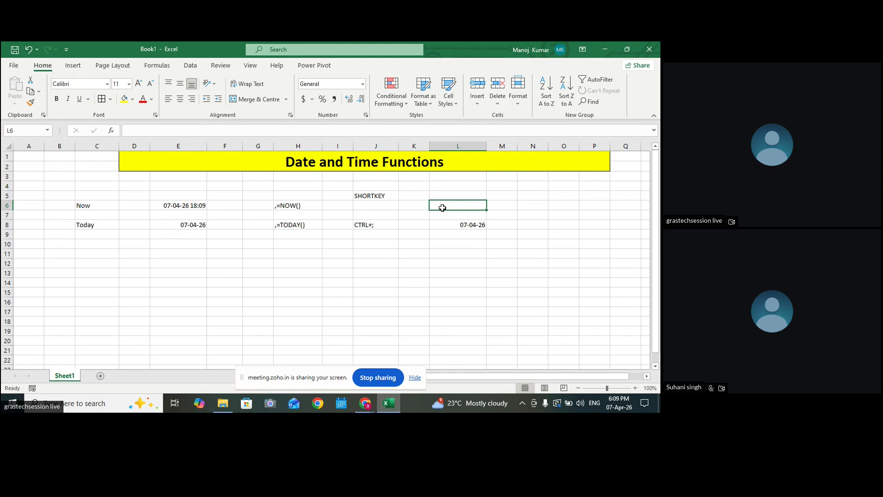
pyautogui.hotkey('ctrl', 'shift', ';')
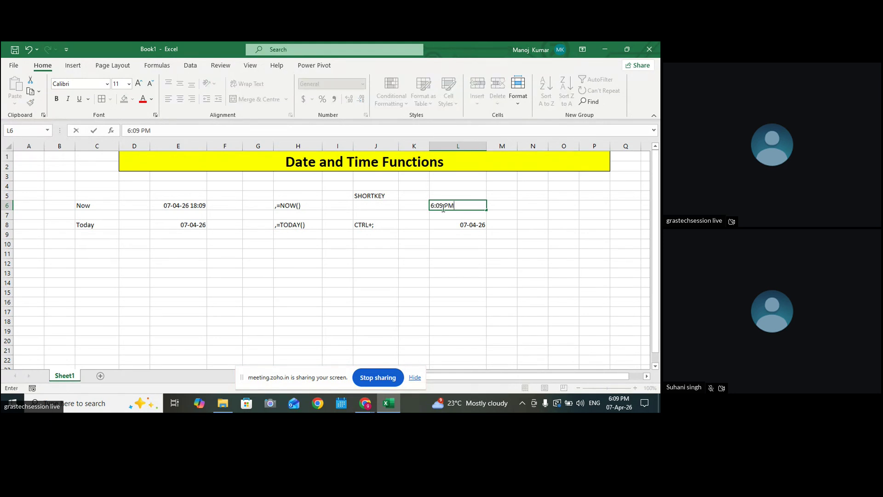
pyautogui.press('Return')
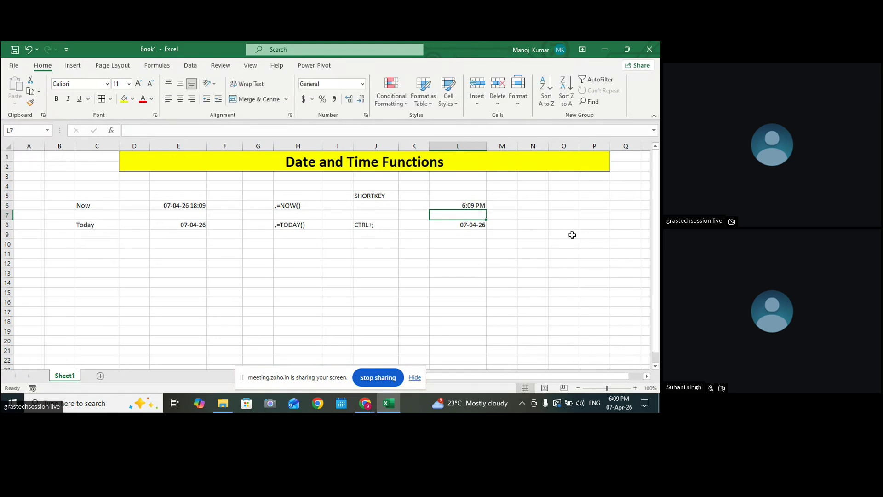
# Enter the shortcut note "CTRL+SHIPT+;" in cell J6 beside the NOW formula
pyautogui.click(364, 206)
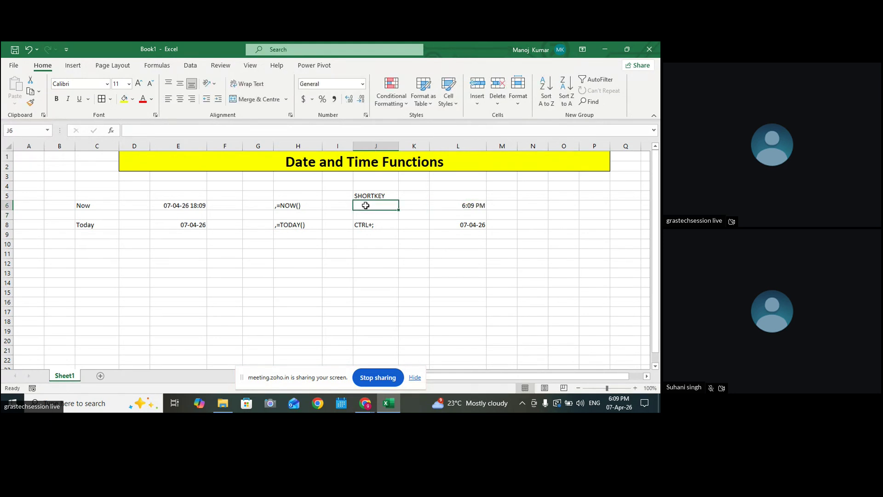
pyautogui.click(480, 208)
pyautogui.click(395, 205)
pyautogui.click(376, 222)
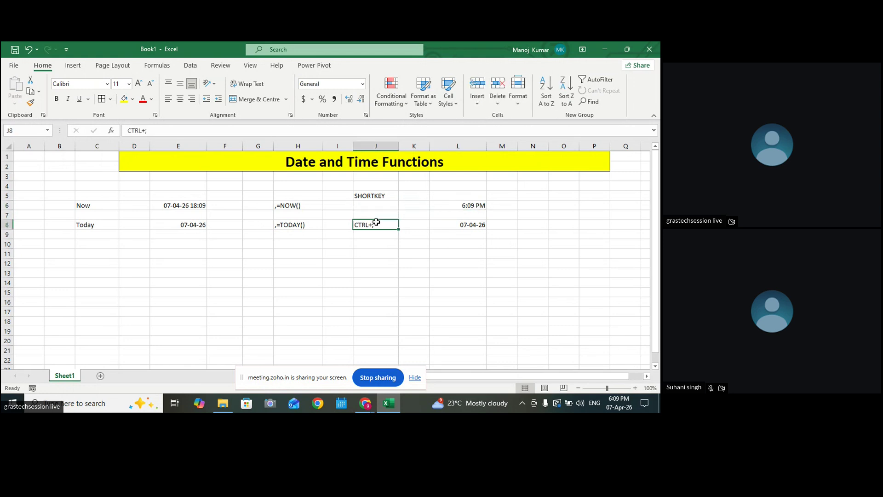
pyautogui.click(376, 207)
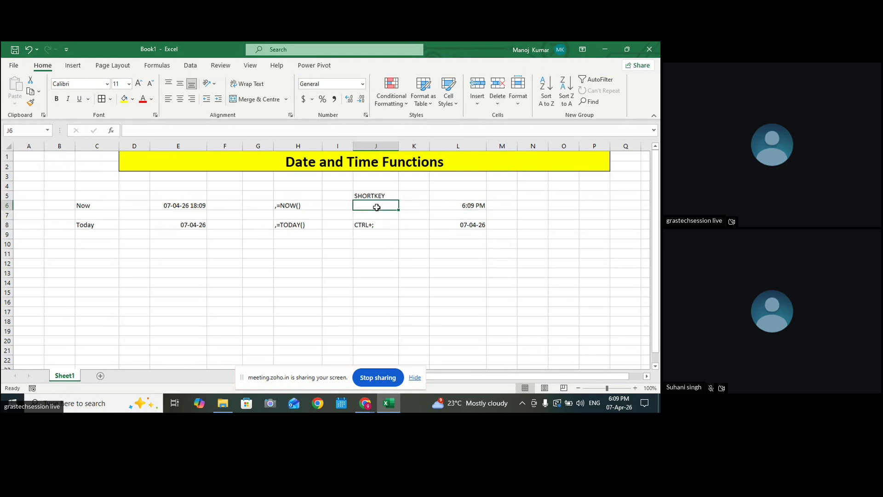
pyautogui.write('C')
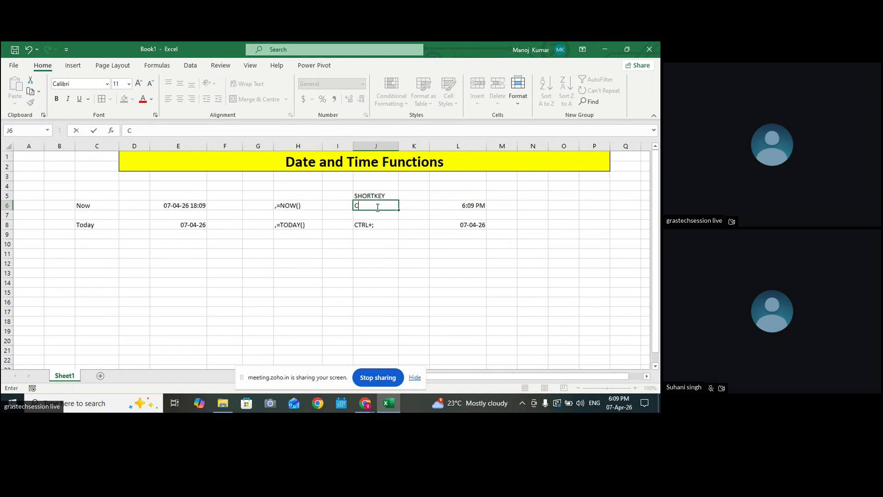
pyautogui.write('TRL+SHIPT+;')
pyautogui.click(464, 271)
# Change the shortcut note in cell J6 to "CTRL+SHIPT+:"
pyautogui.click(371, 205)
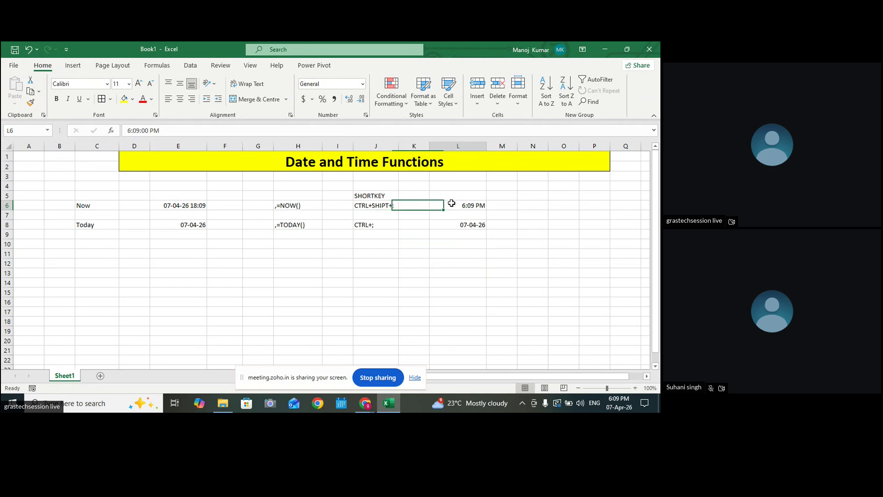
pyautogui.doubleClick(397, 205)
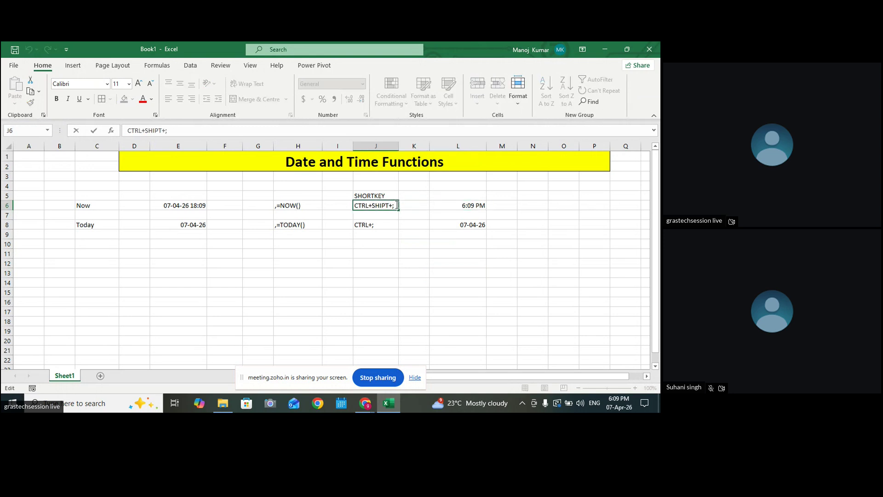
pyautogui.click(432, 243)
# Apply outside borders to the shortcut cells J6 and J8 and the static value cells L8 and L6
pyautogui.click(383, 200)
pyautogui.click(384, 207)
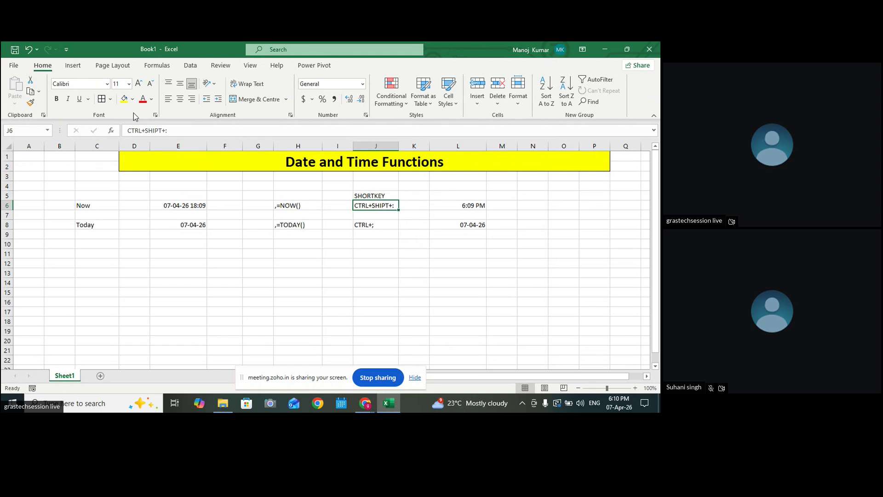
pyautogui.click(102, 99)
pyautogui.click(469, 208)
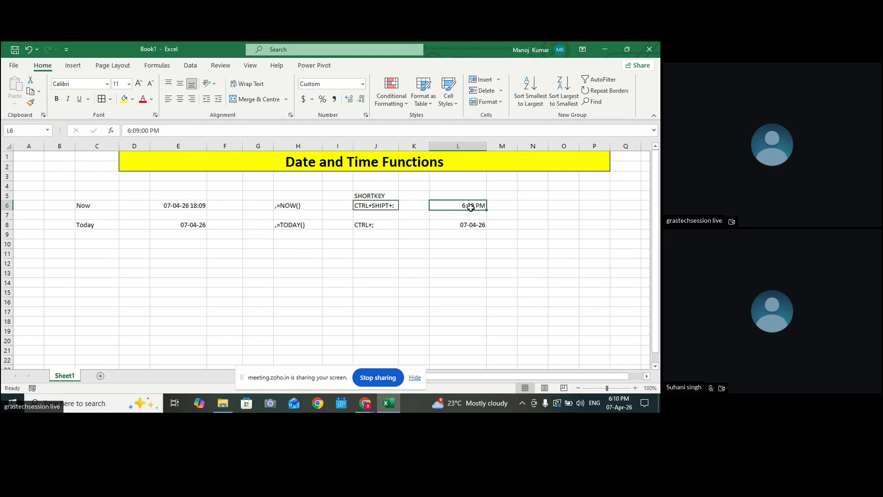
pyautogui.click(368, 225)
pyautogui.click(102, 99)
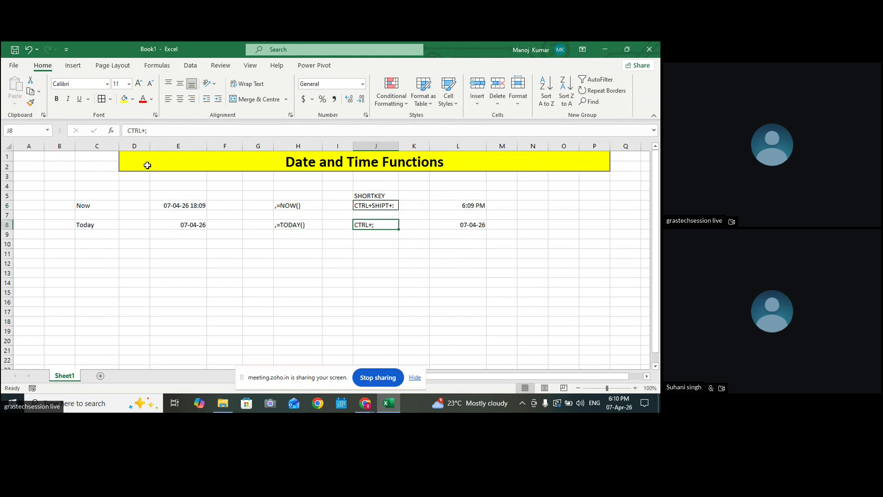
pyautogui.click(478, 223)
pyautogui.click(102, 100)
pyautogui.click(474, 202)
pyautogui.click(102, 100)
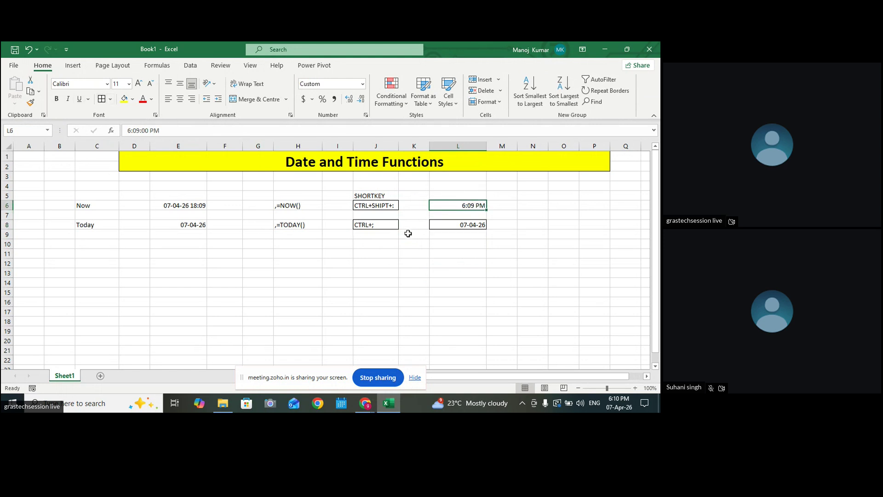
# Enter the label "DAY" in cell C10 below the Today row
pyautogui.click(98, 205)
pyautogui.click(109, 233)
pyautogui.click(179, 234)
pyautogui.click(341, 245)
pyautogui.click(87, 245)
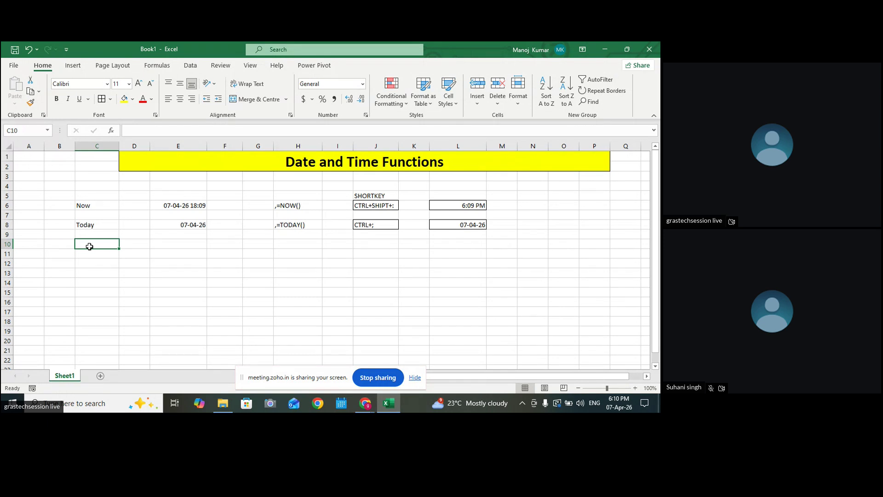
pyautogui.write('DA')
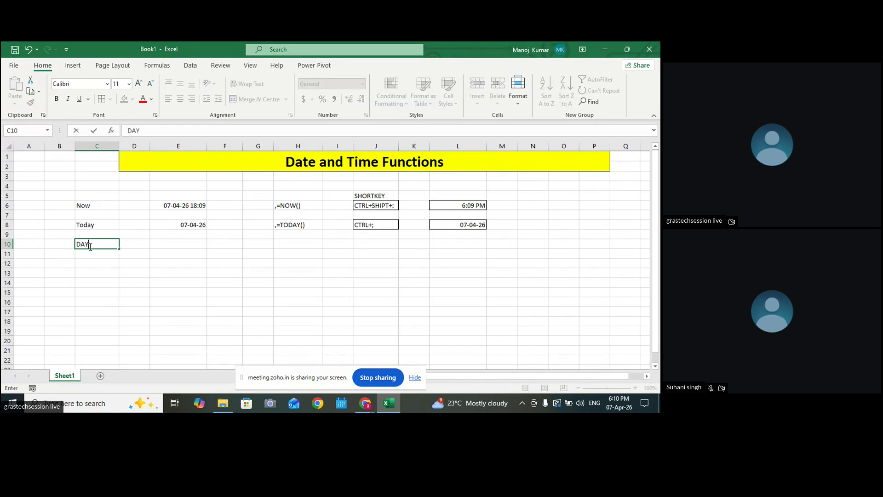
pyautogui.write('Y')
# Enter a DAY formula in cell E10 that takes the date from E8
pyautogui.click(166, 246)
pyautogui.write('=')
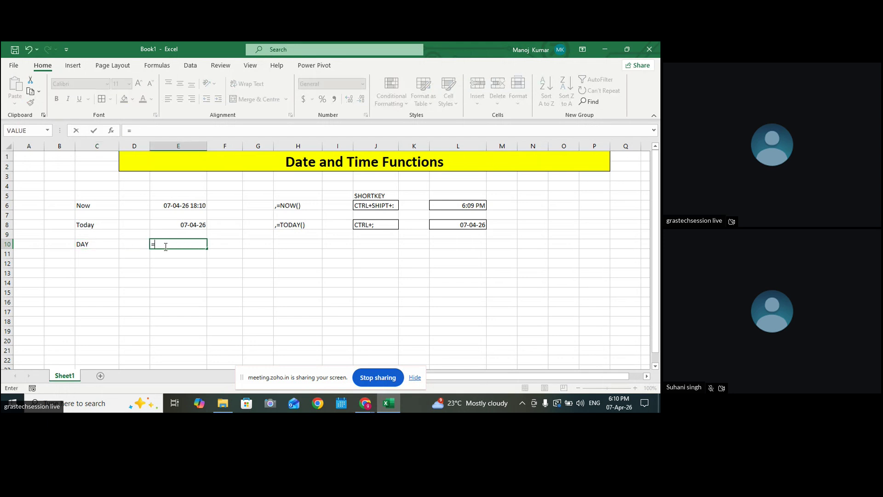
pyautogui.write('DAY')
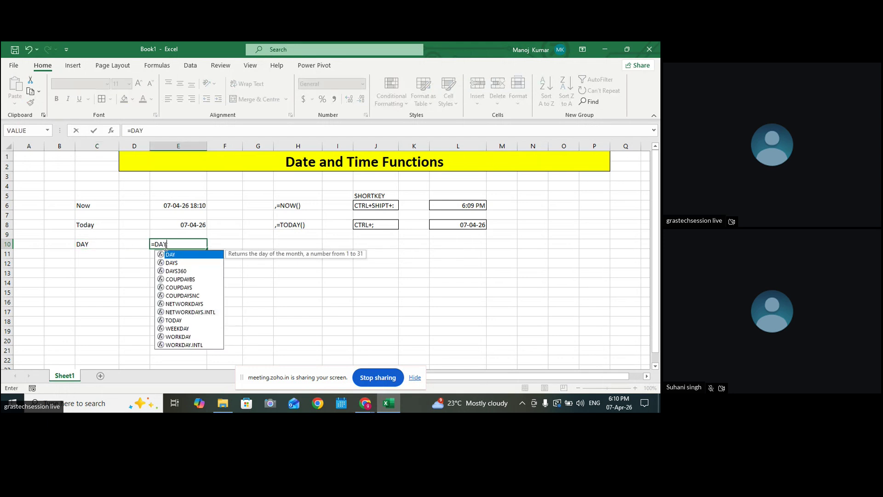
pyautogui.write('(')
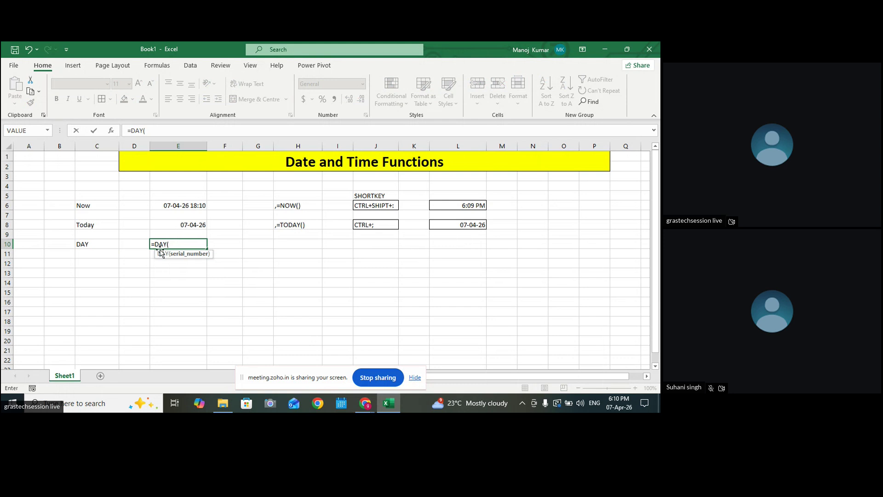
pyautogui.moveTo(155, 246); pyautogui.dragTo(173, 245)
pyautogui.click(201, 225)
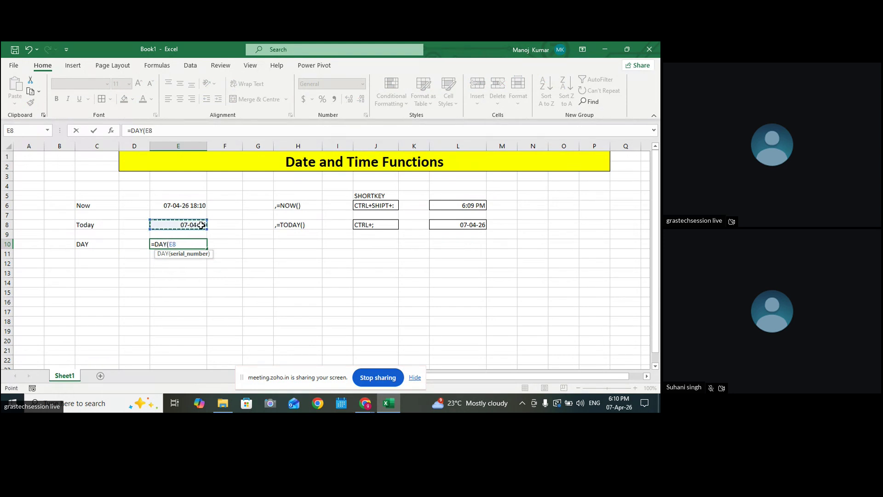
pyautogui.press('Return')
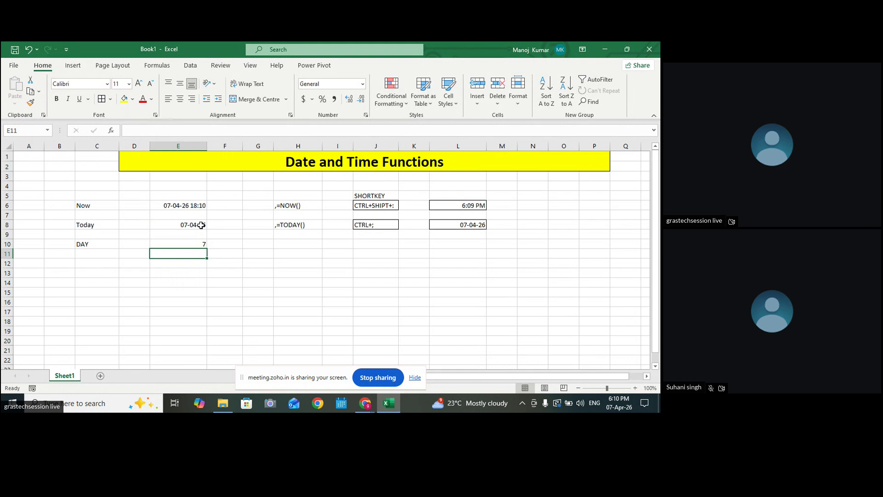
# Copy the formula text from E10 and enter it in H10 as the note ",=DAY(E8)"
pyautogui.doubleClick(197, 244)
pyautogui.moveTo(162, 249); pyautogui.dragTo(141, 247)
pyautogui.press('Return')
pyautogui.doubleClick(286, 245)
pyautogui.write(',')
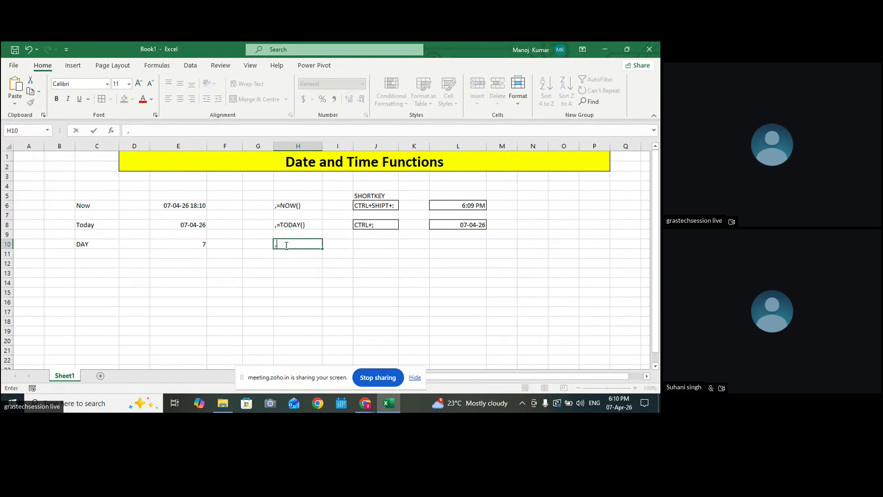
pyautogui.write('=DAY(E8)')
pyautogui.click(343, 256)
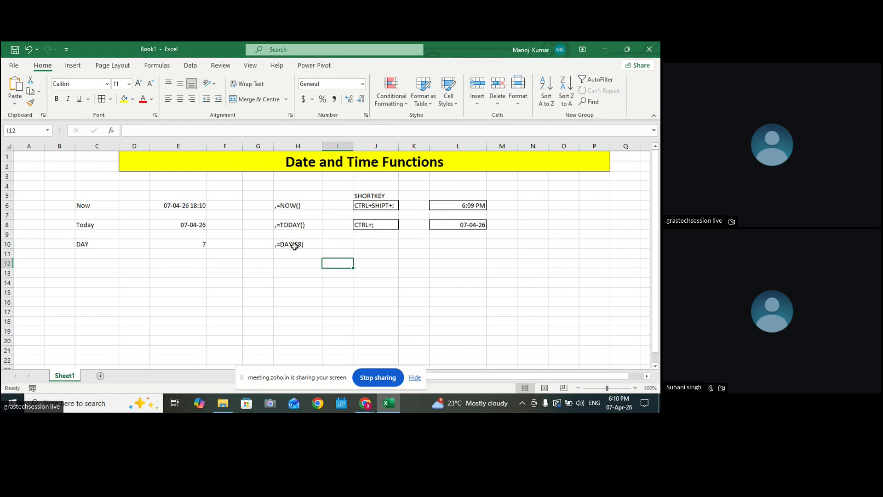
# Enter the formula =DAY(10-02-2026) in cell E11, with the date given directly
pyautogui.click(157, 253)
pyautogui.write('=')
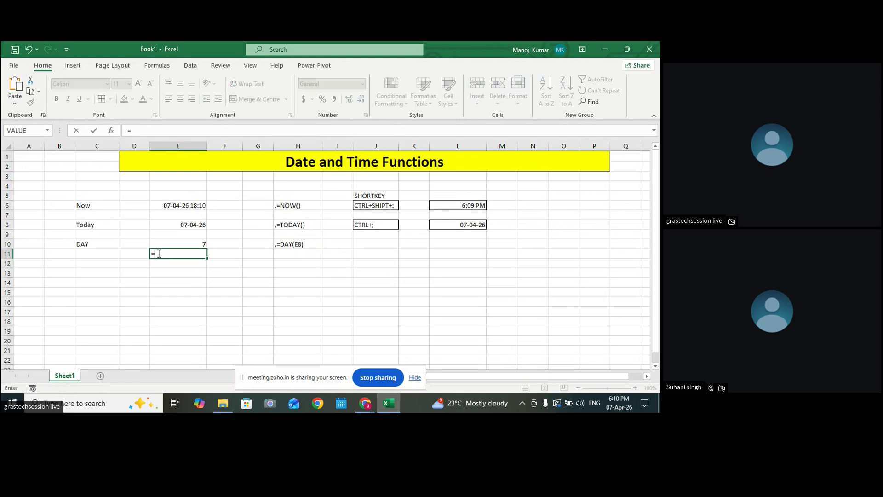
pyautogui.write('DAY')
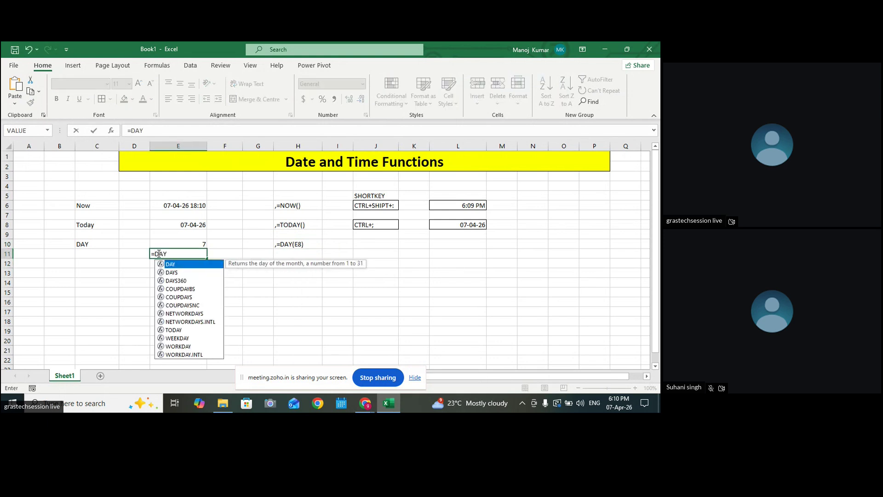
pyautogui.write('(10')
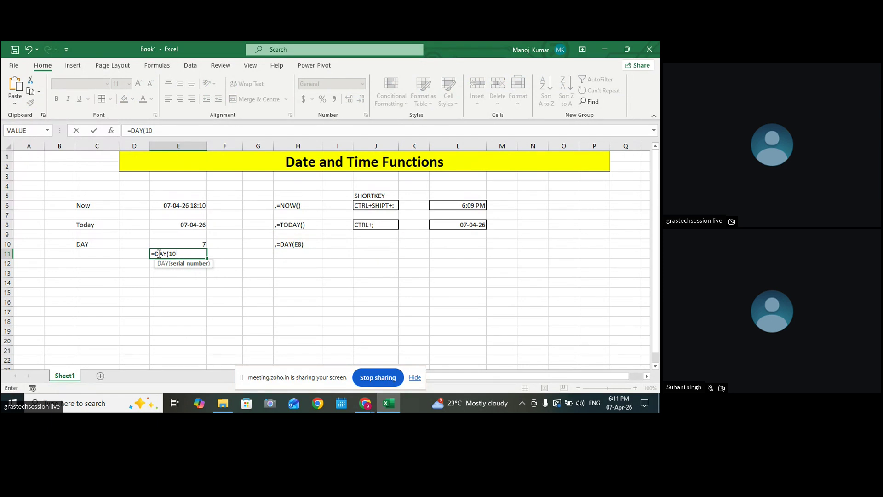
pyautogui.write('-02-2026)')
pyautogui.press('Return')
# Put the date in the E11 formula in double quotes so it reads =DAY("10-2-2026")
pyautogui.doubleClick(180, 253)
pyautogui.click(171, 254)
pyautogui.click(169, 253)
pyautogui.click(195, 253)
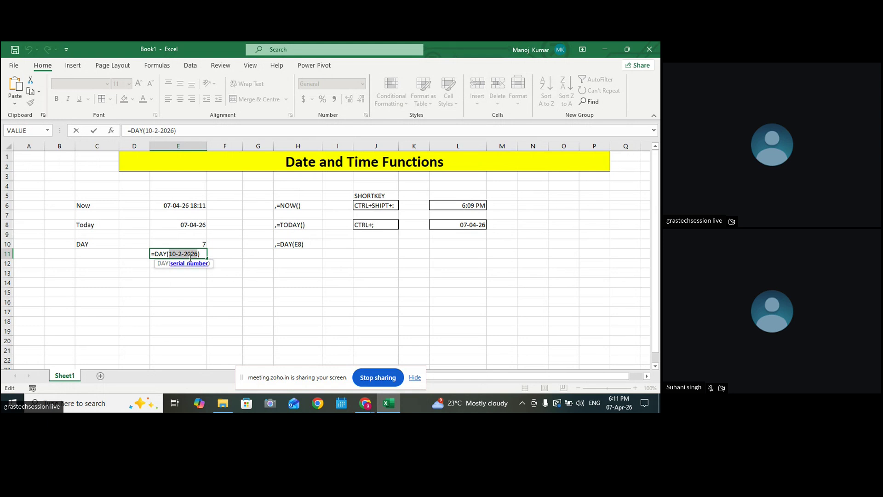
pyautogui.press('Return')
pyautogui.doubleClick(181, 253)
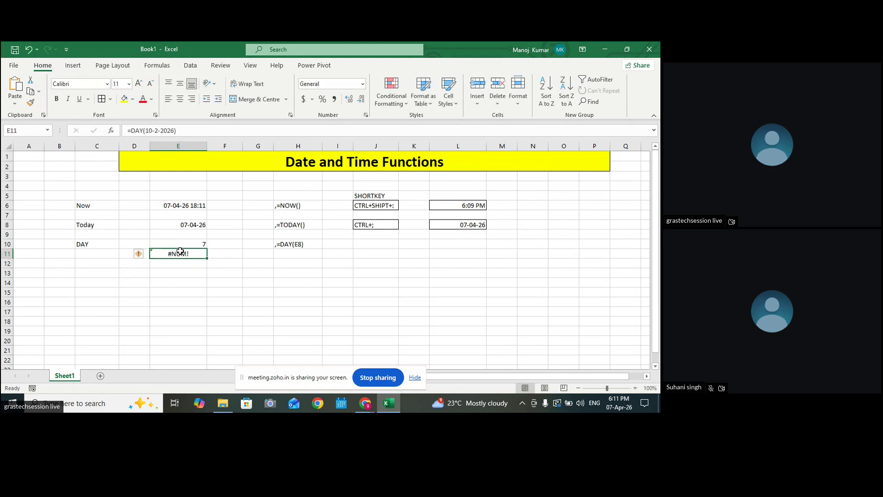
pyautogui.click(170, 254)
pyautogui.write('"')
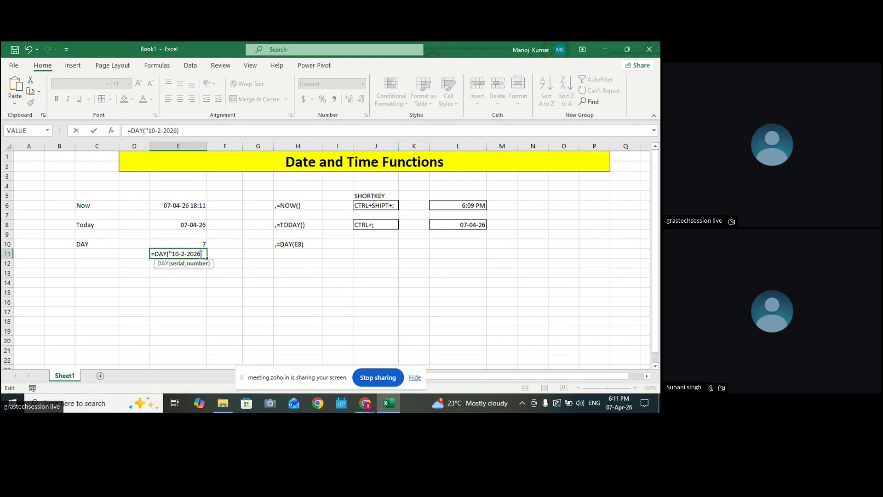
pyautogui.write('"')
pyautogui.press('Return')
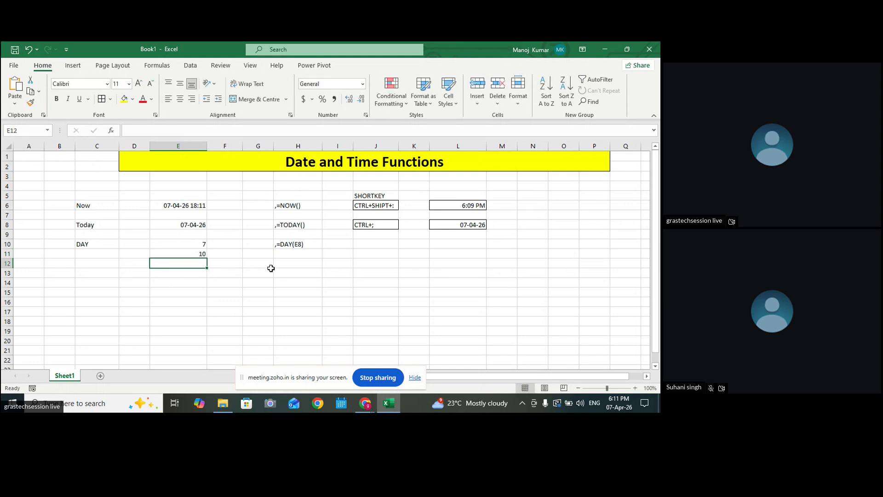
# Copy the formula text from E11 and enter it in H11 as the note ",=DAY("10-2-2026")"
pyautogui.doubleClick(200, 252)
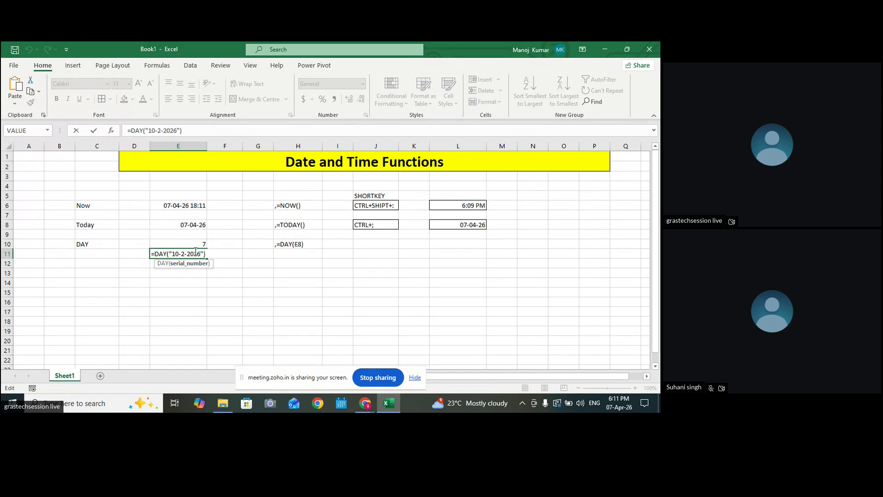
pyautogui.moveTo(206, 253); pyautogui.dragTo(134, 247)
pyautogui.hotkey('ctrl', 'c')
pyautogui.press('Return')
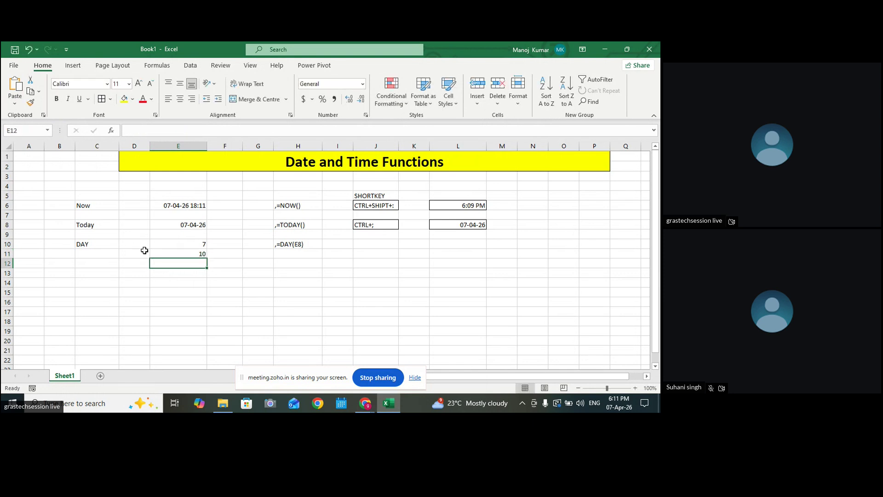
pyautogui.doubleClick(281, 254)
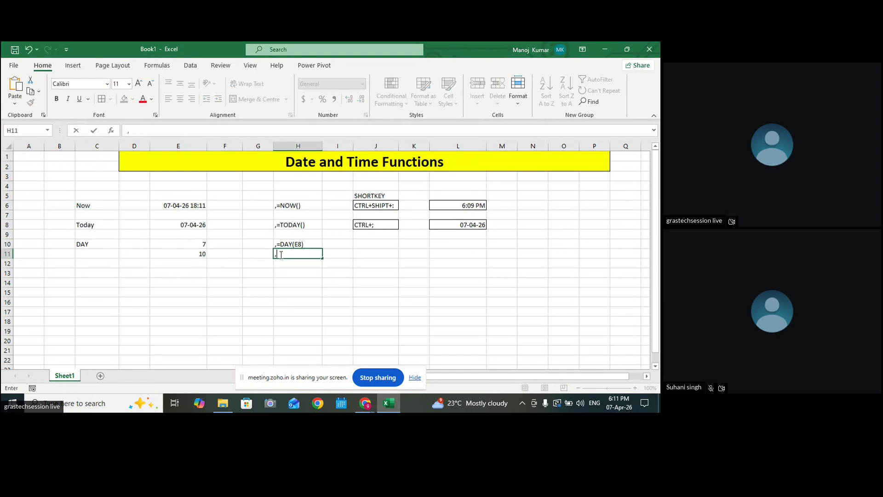
pyautogui.hotkey('ctrl', 'v')
pyautogui.click(419, 303)
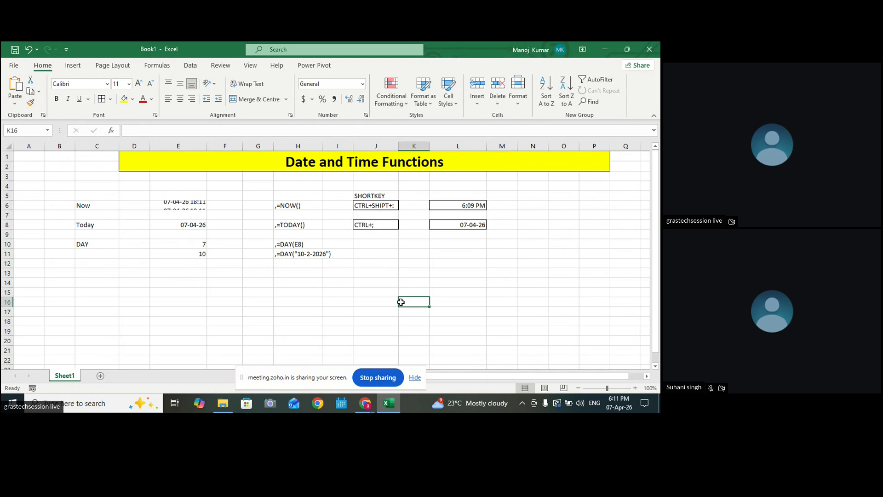
# Examine the quoted date inside the DAY formula in cell E11, leaving the formula as it is
pyautogui.doubleClick(165, 254)
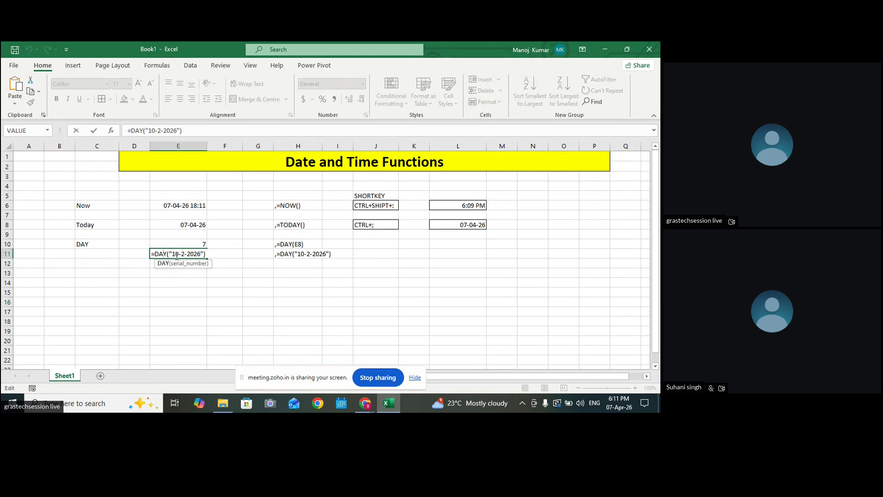
pyautogui.moveTo(179, 254); pyautogui.dragTo(205, 253)
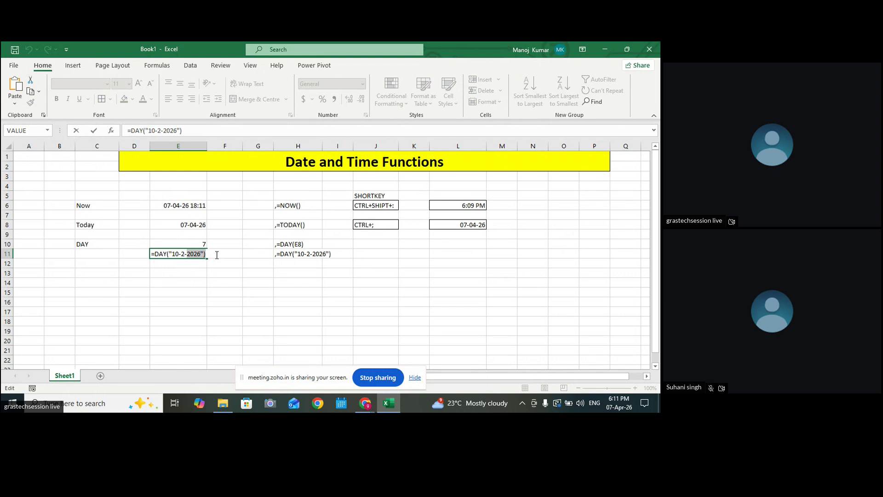
pyautogui.press('Return')
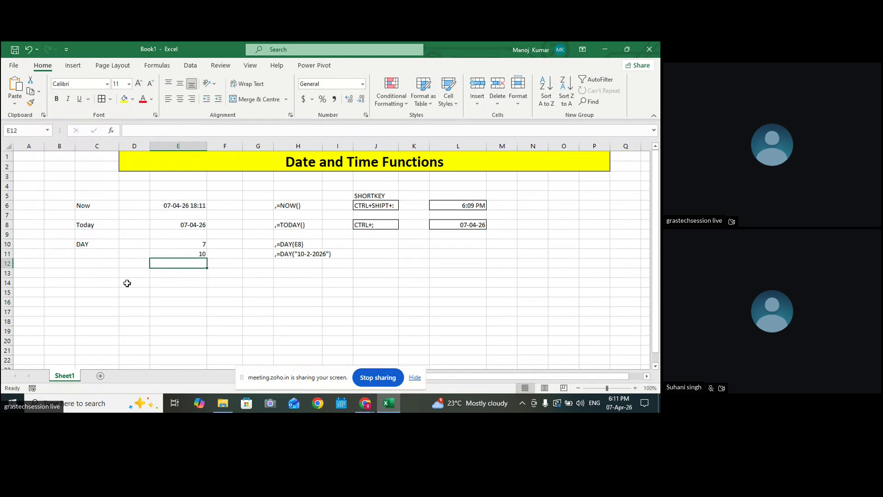
# Label cell C13 "MONTH" and enter the formula =MONTH(E8) in cell E13
pyautogui.click(91, 270)
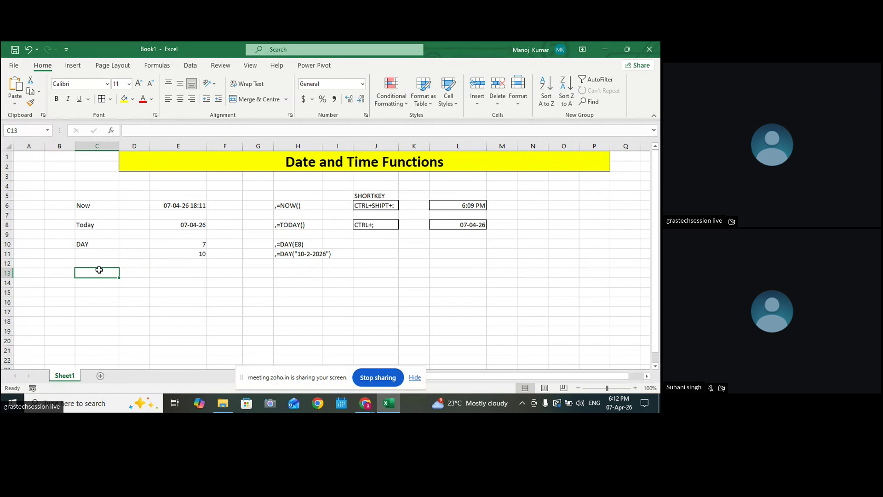
pyautogui.write('MONTH')
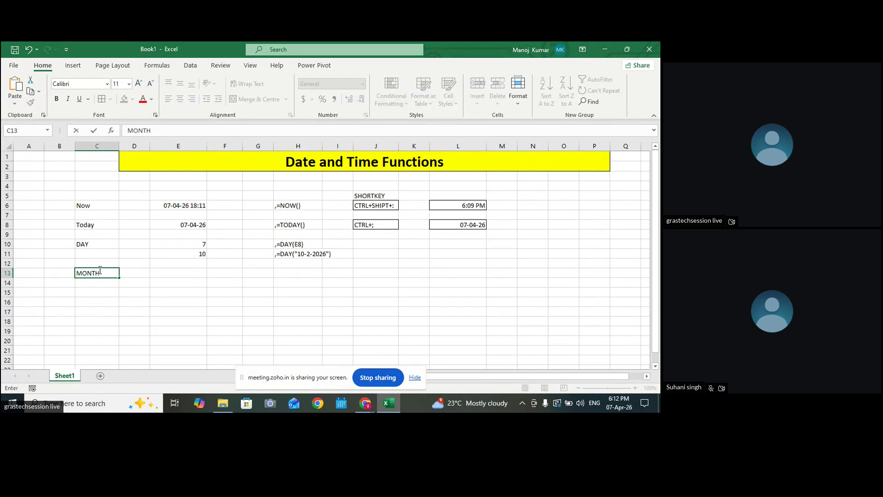
pyautogui.click(156, 270)
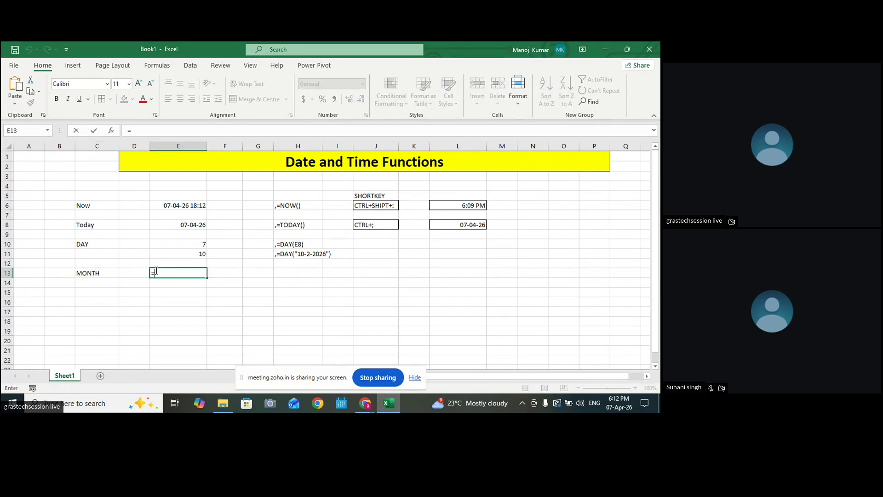
pyautogui.write('=MONTH')
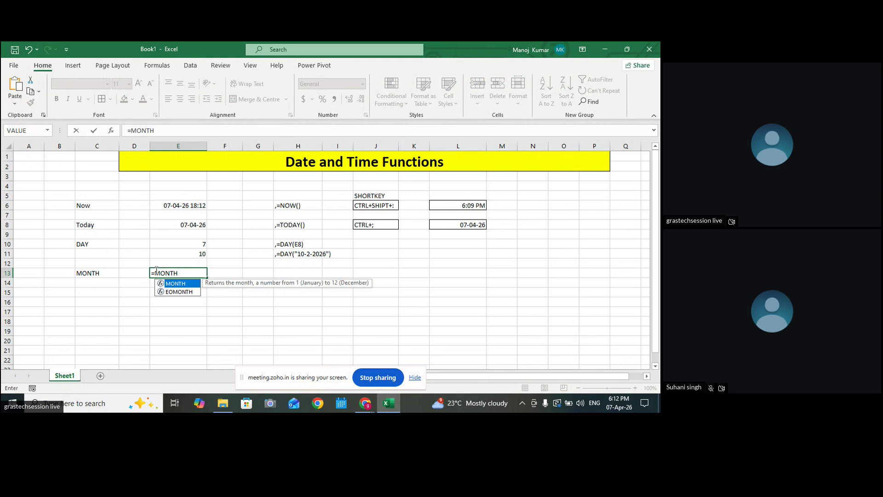
pyautogui.write('(')
pyautogui.click(188, 222)
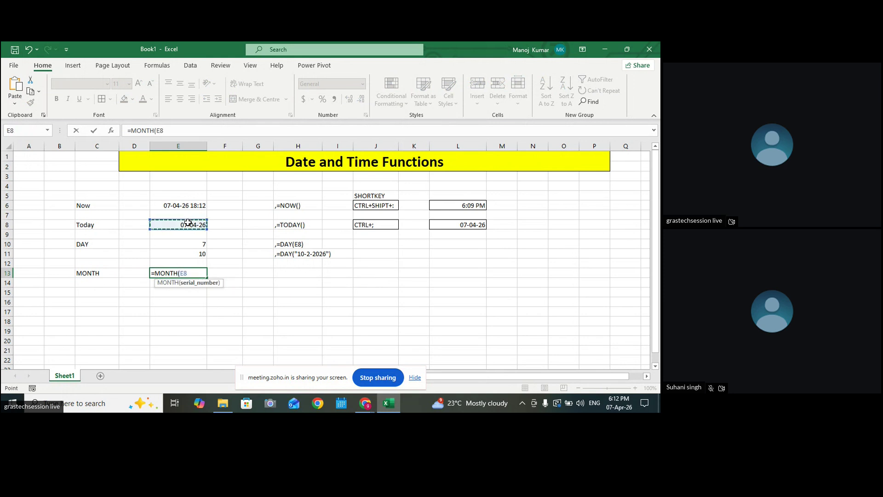
pyautogui.press('Return')
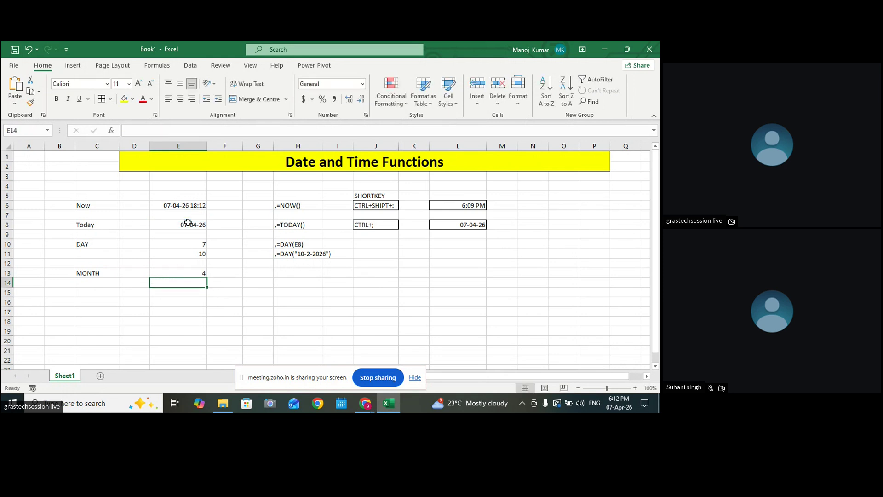
# Enter the formula text from E13 in cell H13 as the note ",=MONTH(E8)"
pyautogui.doubleClick(193, 274)
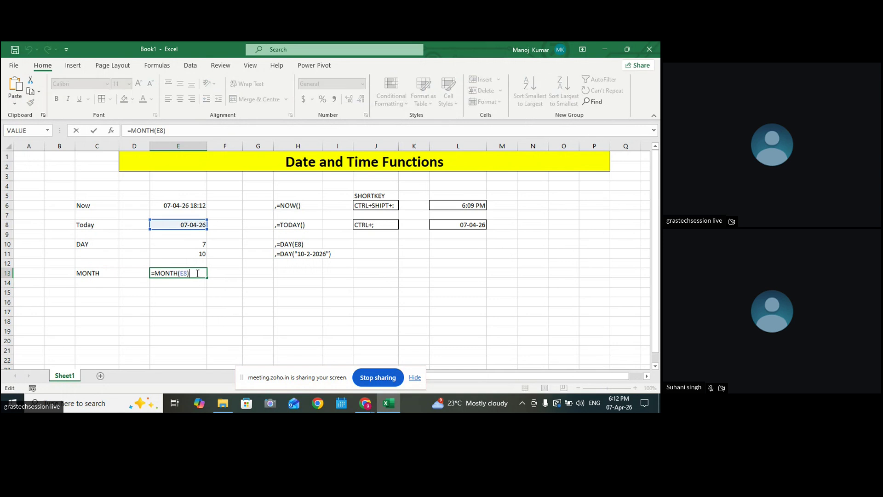
pyautogui.press('Escape')
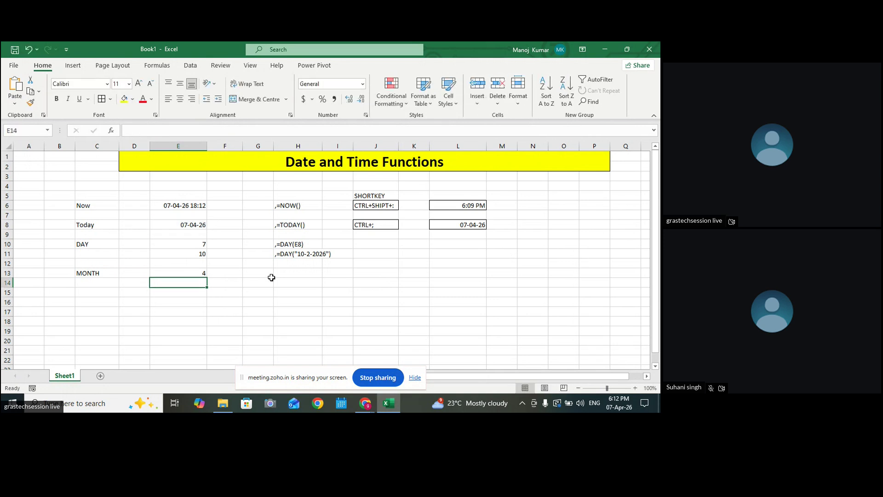
pyautogui.doubleClick(283, 274)
pyautogui.write(',=MONTH(E8)')
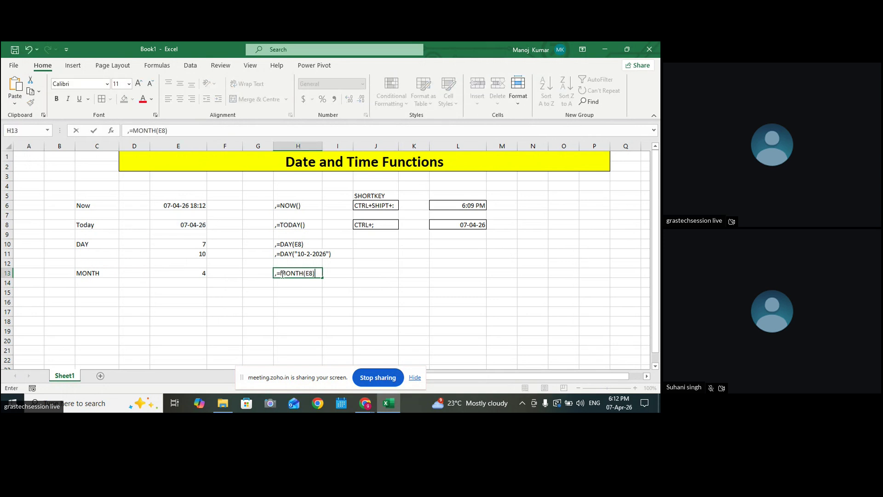
pyautogui.click(478, 311)
# Enter the label "YEAR" in cell C15, below the MONTH row
pyautogui.click(95, 302)
pyautogui.click(89, 276)
pyautogui.click(270, 282)
pyautogui.click(106, 296)
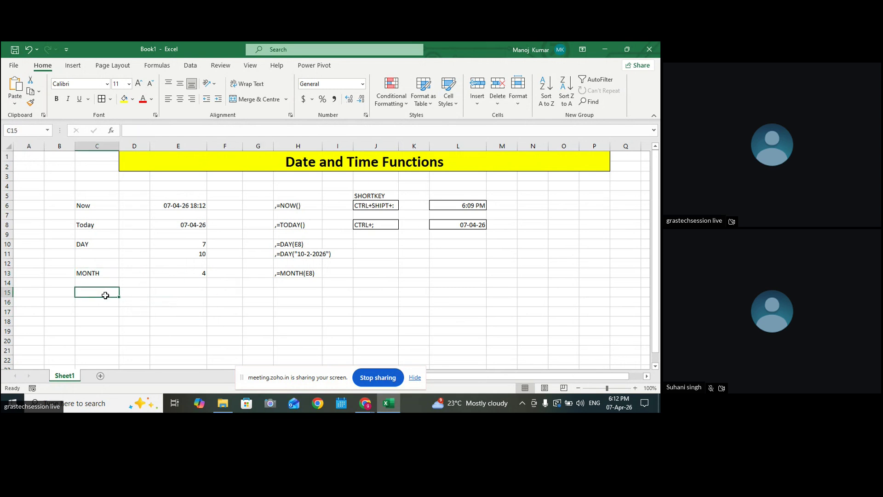
pyautogui.write('YEAA')
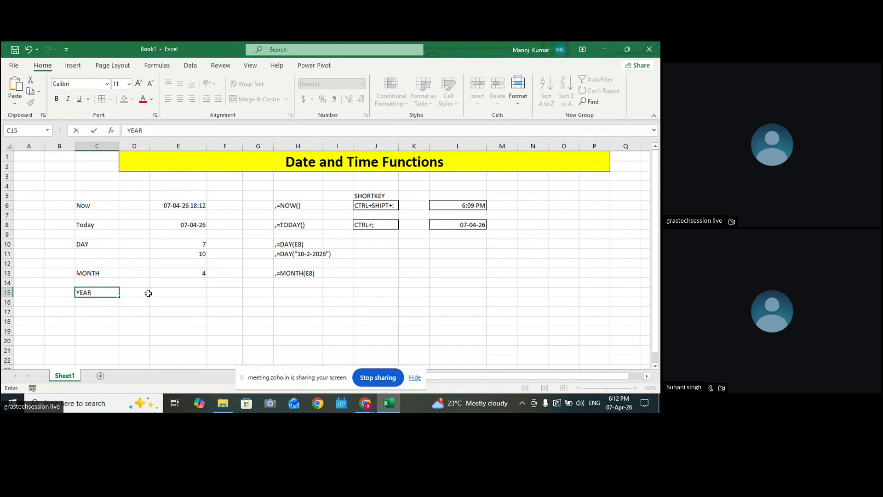
# Enter the formula =YEAR(E8) in cell E15
pyautogui.press('Tab')
pyautogui.press('Tab')
pyautogui.write('=')
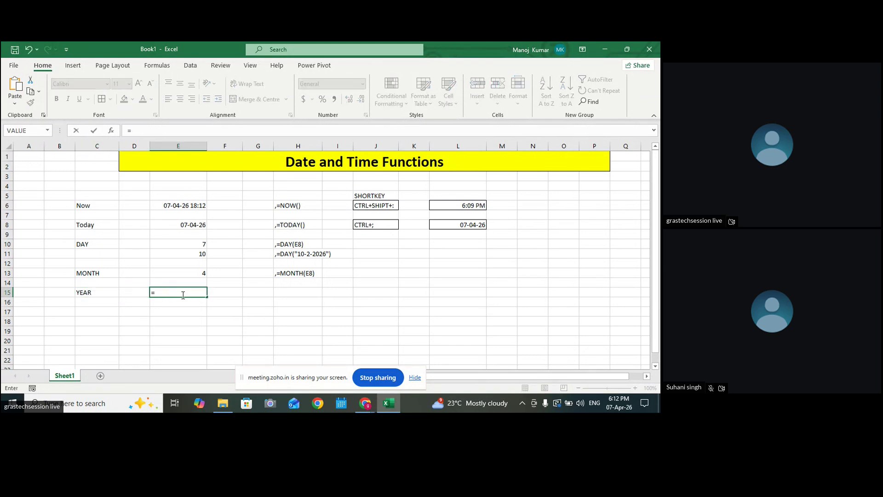
pyautogui.write('YEAR(')
pyautogui.press('BackSpace')
pyautogui.write('(')
pyautogui.click(185, 225)
pyautogui.press('Return')
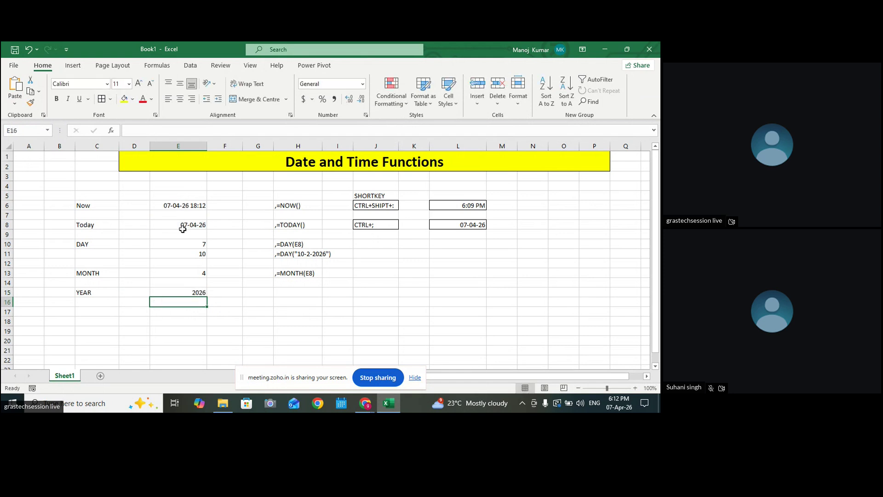
# Enter the formula text from E15 in cell H15 as the note ",=YEAR(E8)"
pyautogui.doubleClick(178, 294)
pyautogui.press('Escape')
pyautogui.click(279, 292)
pyautogui.write(',=YEAR(E8)')
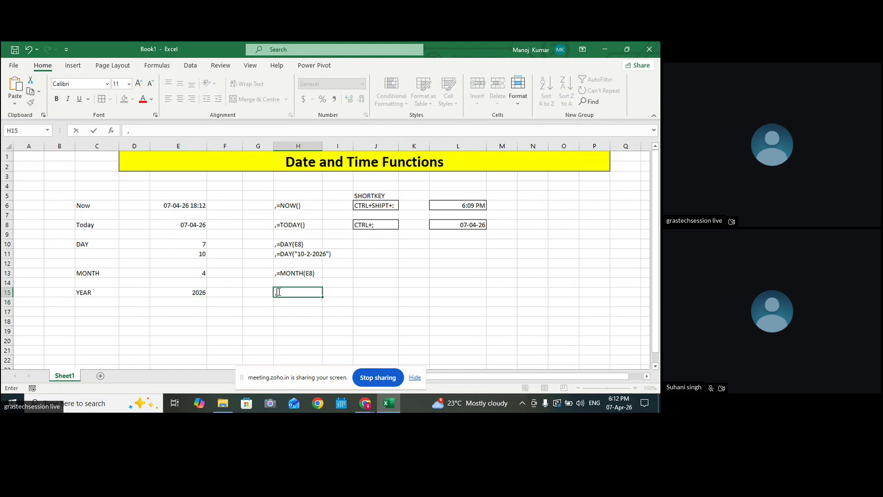
pyautogui.click(414, 302)
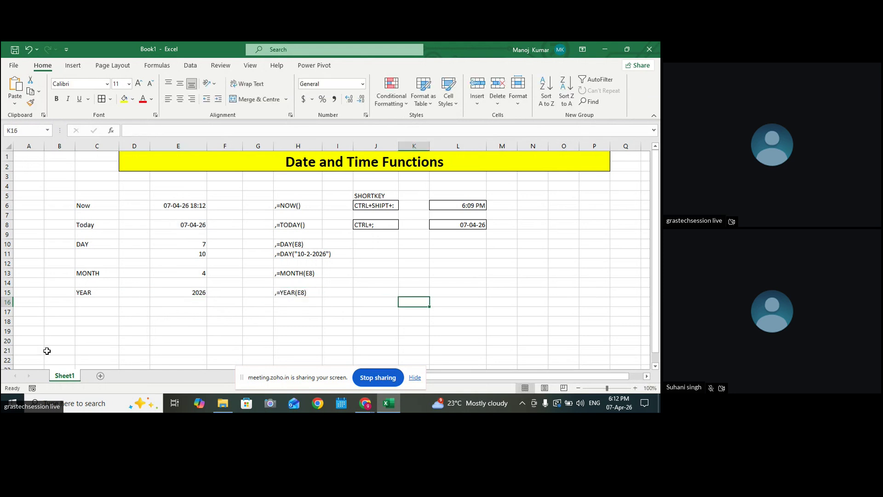
# Label cell C17 "WEEKNUM" and enter the formula =WEEKNUM(E8) in cell E17
pyautogui.click(78, 313)
pyautogui.write('WEEKNUM')
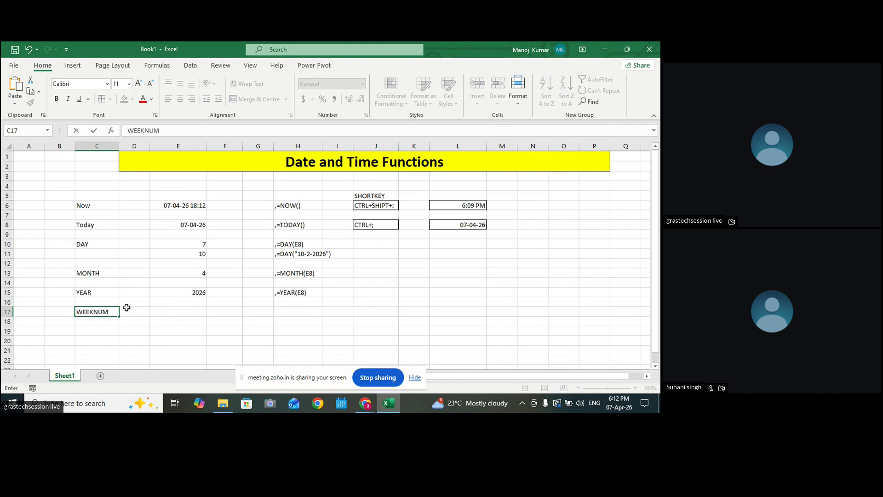
pyautogui.click(160, 313)
pyautogui.write('=')
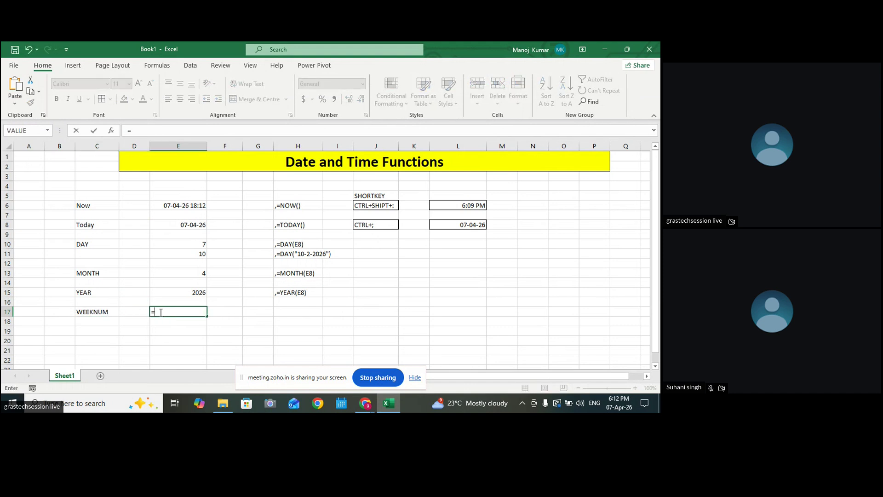
pyautogui.write('WEEKN')
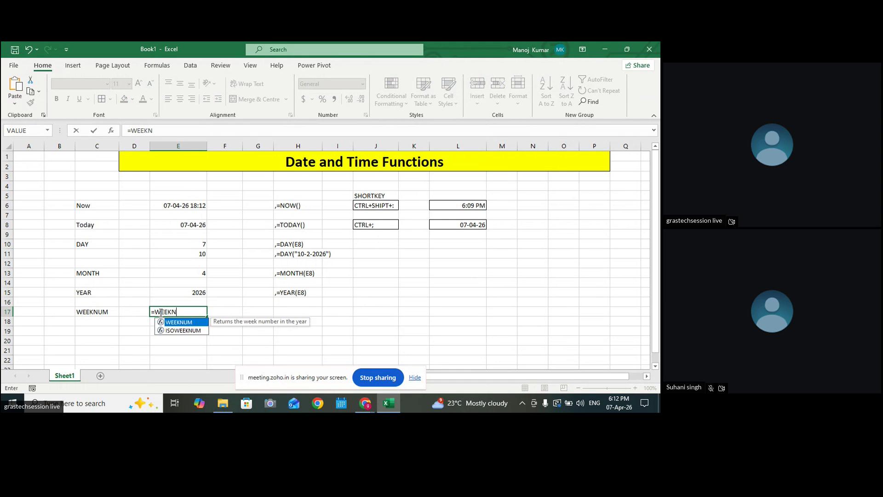
pyautogui.write('UM(')
pyautogui.click(187, 224)
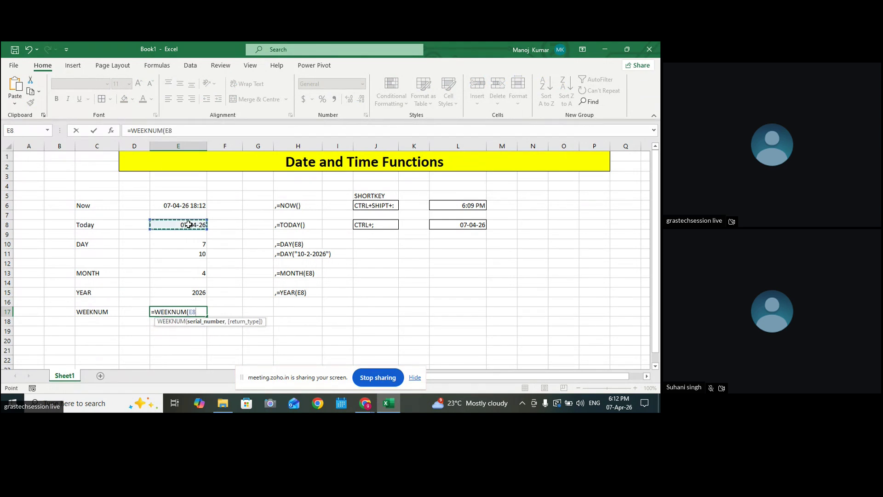
pyautogui.write(')')
pyautogui.press('Return')
# Copy the formula text from E17 and enter it in H17 as the note ",=WEEKNUM(E8)"
pyautogui.doubleClick(190, 312)
pyautogui.moveTo(199, 312); pyautogui.dragTo(128, 312)
pyautogui.hotkey('ctrl', 'c')
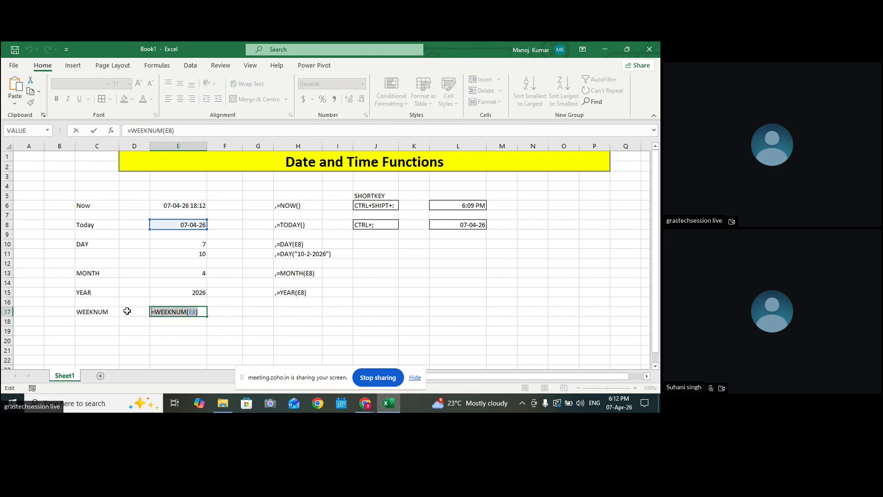
pyautogui.press('Return')
pyautogui.click(284, 312)
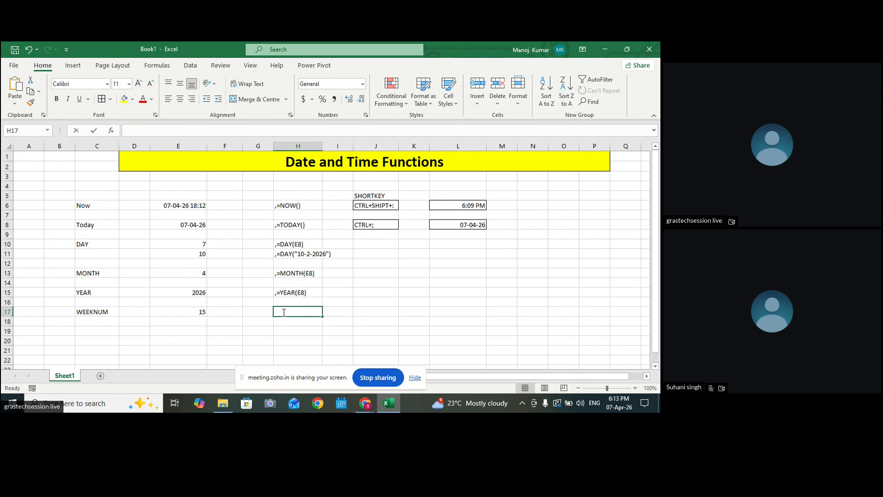
pyautogui.write(',')
pyautogui.hotkey('ctrl', 'v')
pyautogui.click(455, 312)
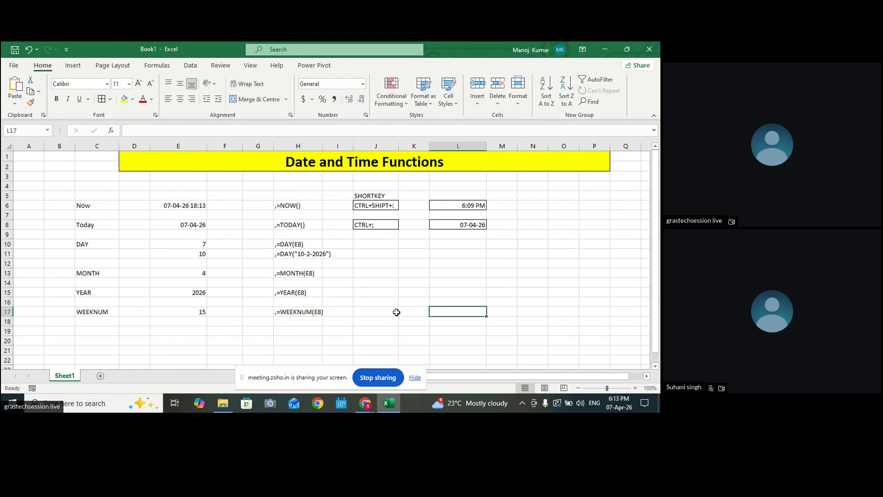
# Enter the label "WEEKDAY" in cell C19, below the WEEKNUM row
pyautogui.click(154, 312)
pyautogui.click(97, 328)
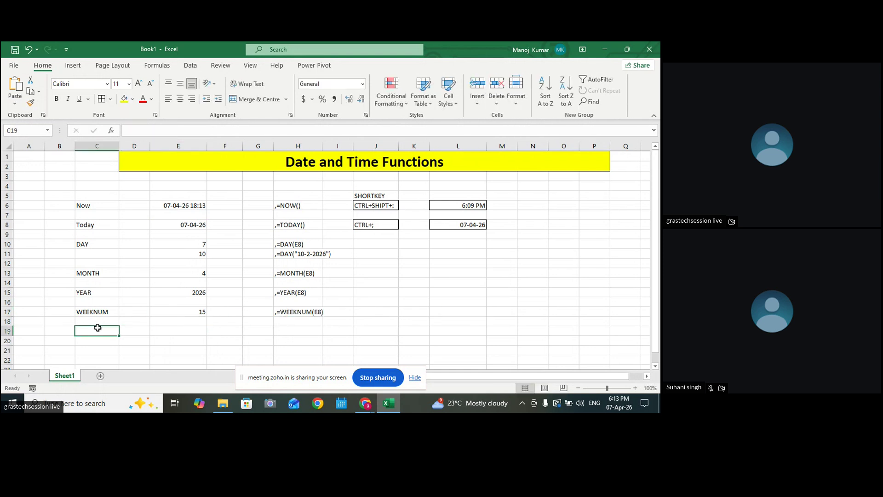
pyautogui.write('WEEKDAY')
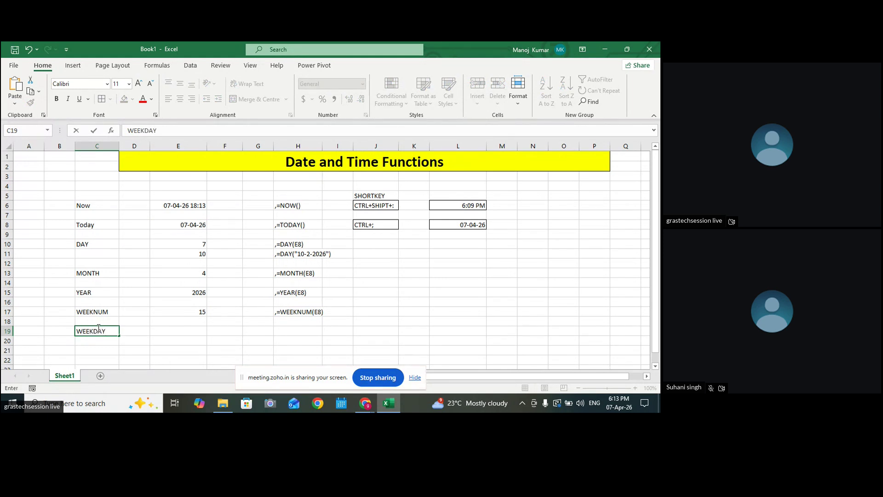
pyautogui.click(171, 329)
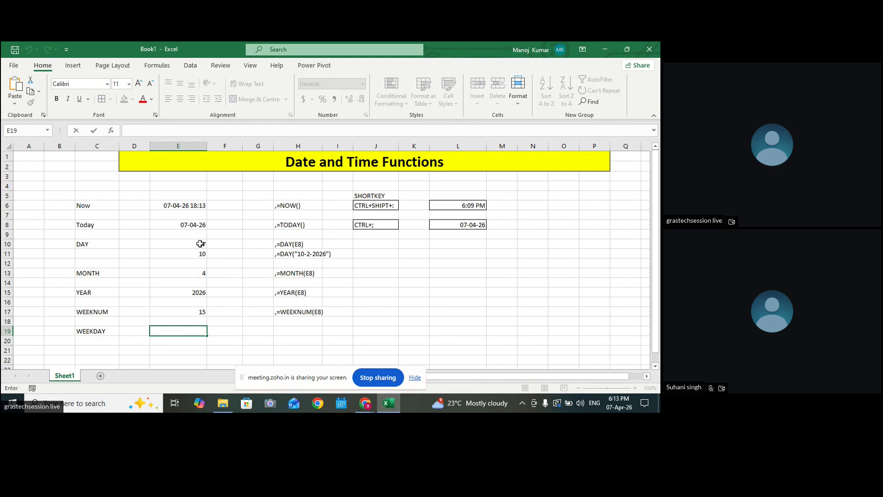
pyautogui.click(193, 226)
pyautogui.click(171, 331)
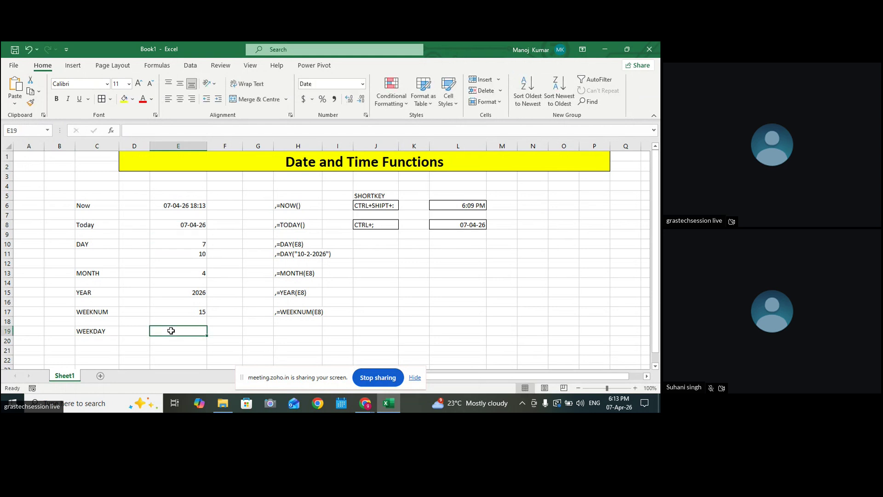
pyautogui.write('=')
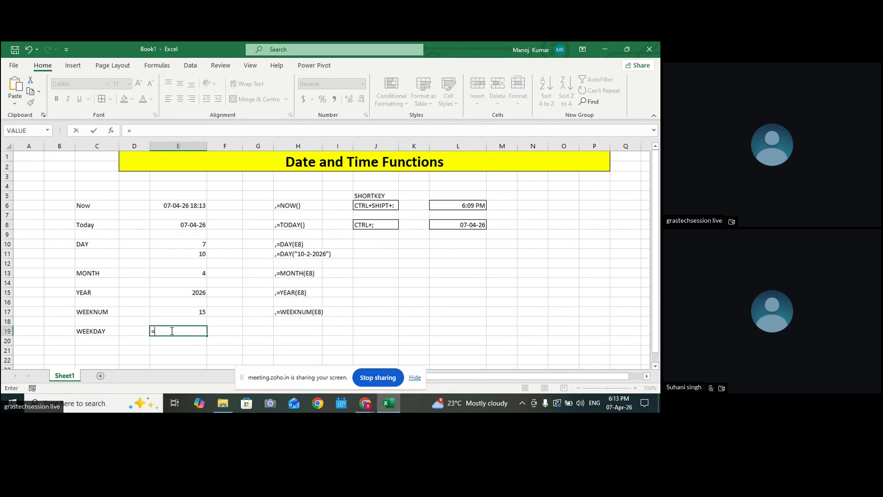
pyautogui.click(203, 312)
pyautogui.press('BackSpace')
pyautogui.press('BackSpace')
pyautogui.press('Escape')
pyautogui.press('Escape')
pyautogui.click(499, 311)
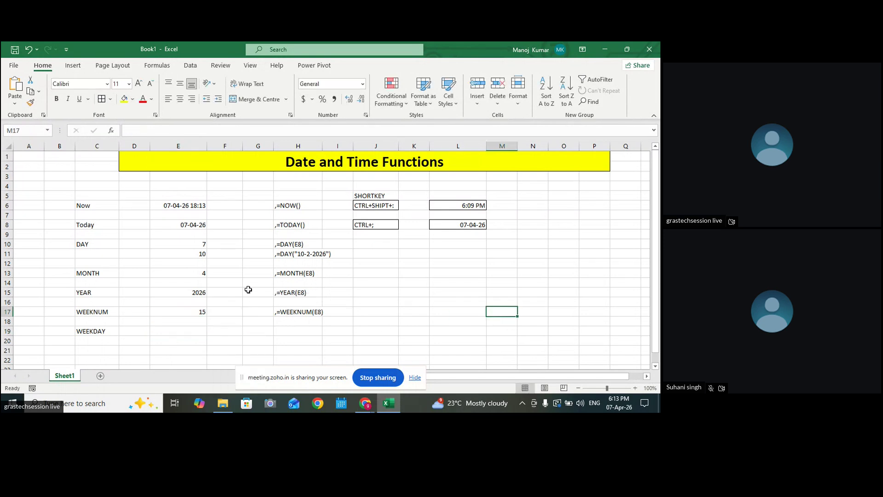
# Compare the date in E8 with the WEEKNUM cell E17 and check the current weekday in the system calendar
pyautogui.click(192, 226)
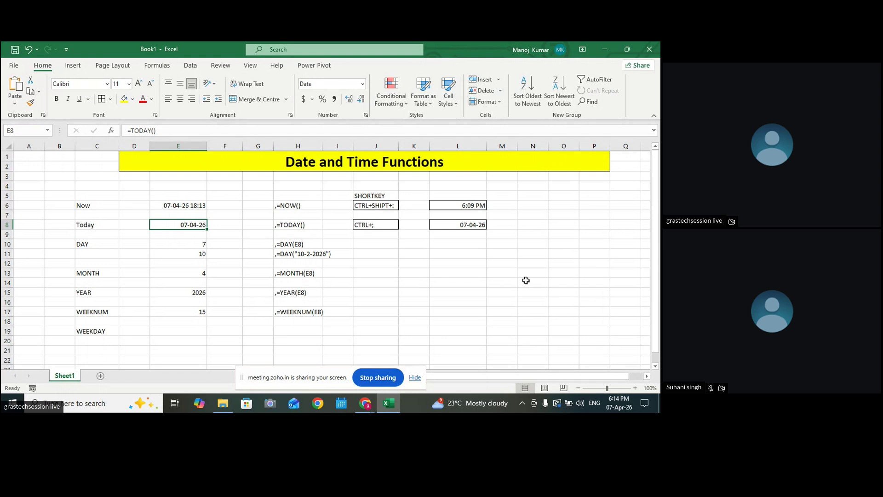
pyautogui.click(460, 312)
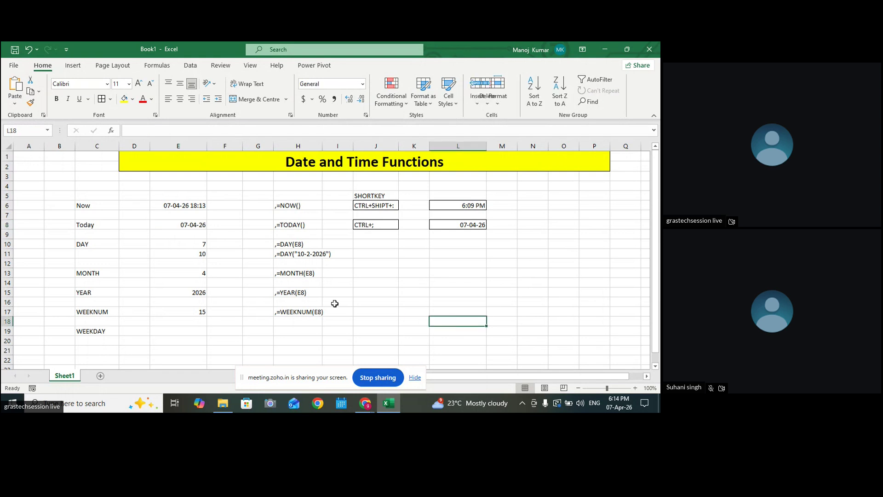
pyautogui.click(187, 225)
pyautogui.click(197, 313)
pyautogui.click(203, 230)
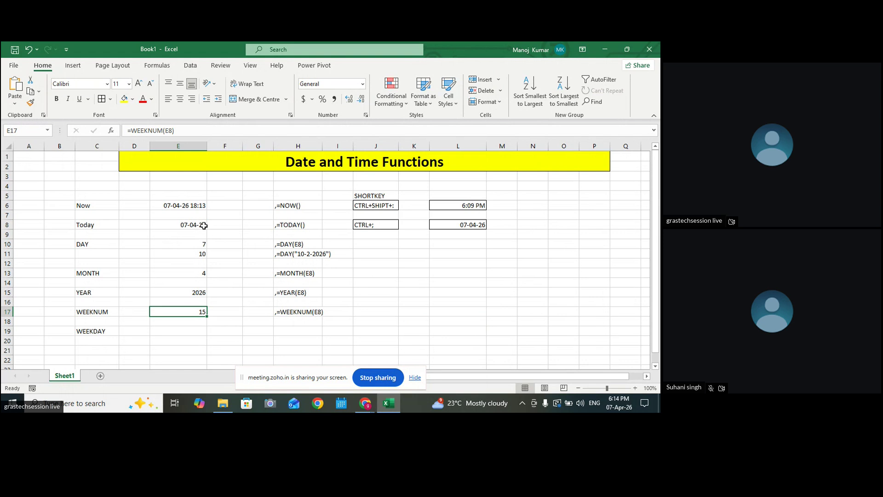
pyautogui.click(200, 312)
pyautogui.click(194, 331)
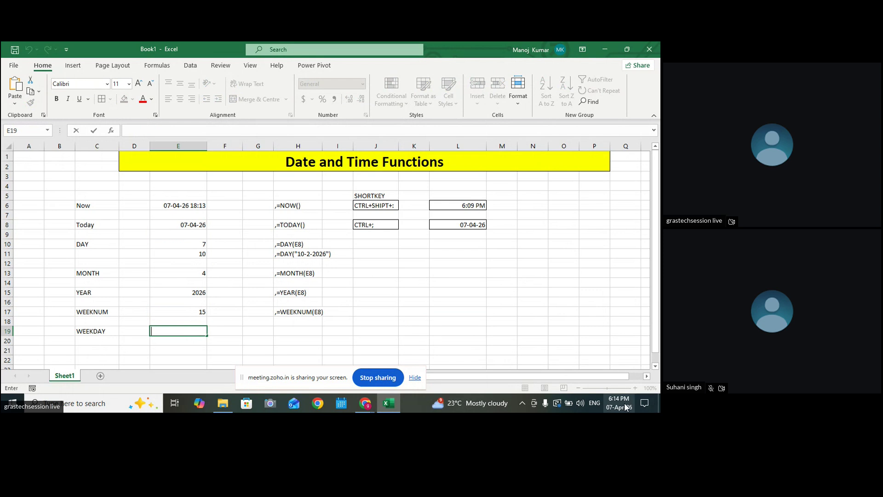
pyautogui.click(513, 290)
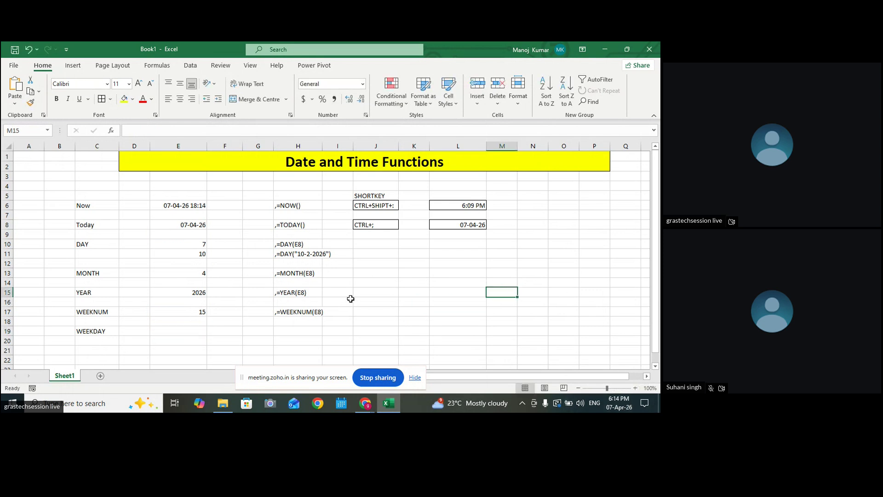
pyautogui.click(192, 331)
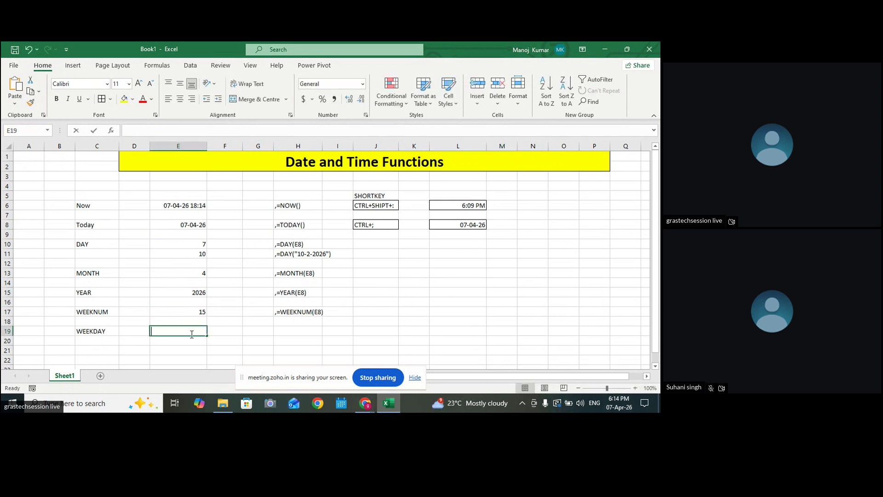
pyautogui.click(364, 311)
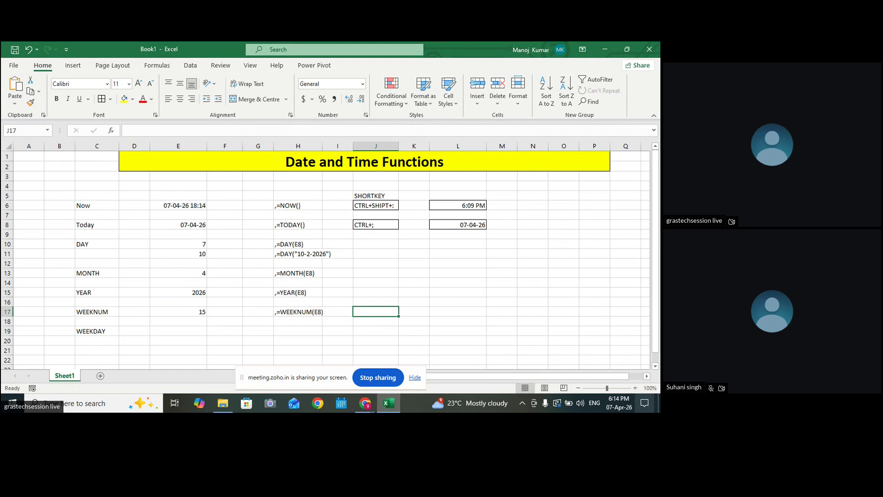
pyautogui.click(625, 409)
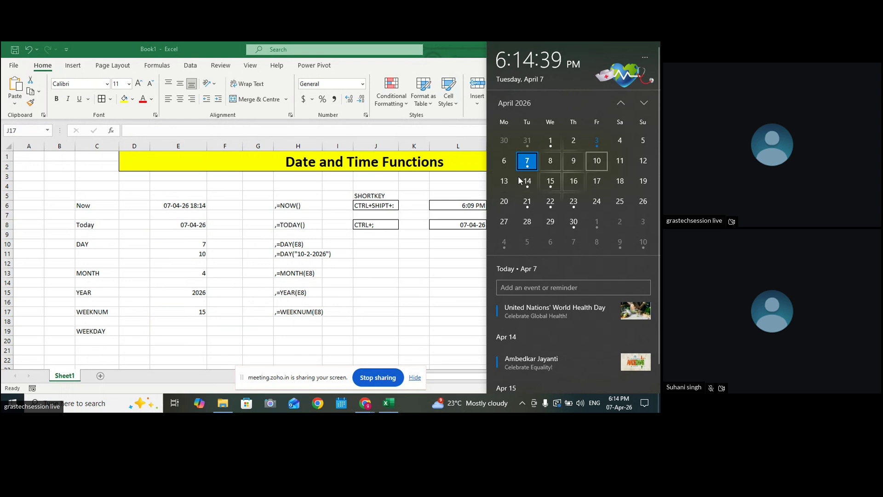
pyautogui.click(191, 331)
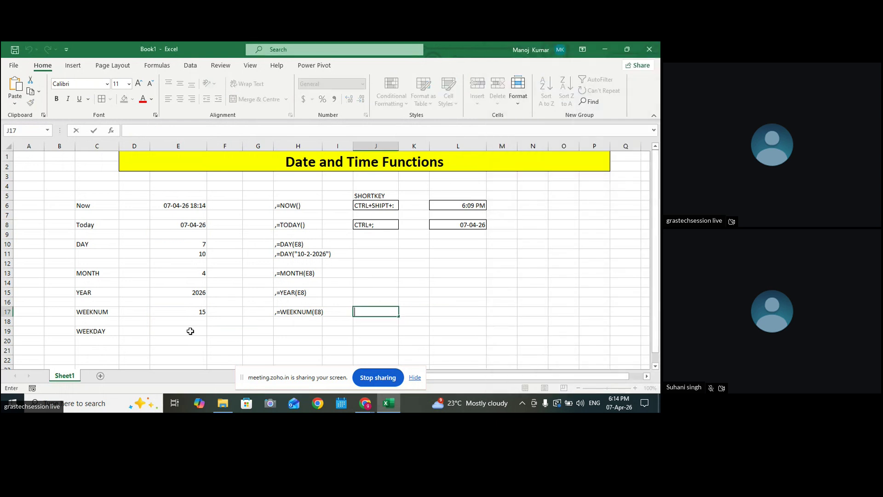
# Enter the formula =WEEKDAY(E8) in cell E19, beside the WEEKDAY label
pyautogui.click(191, 331)
pyautogui.write('=')
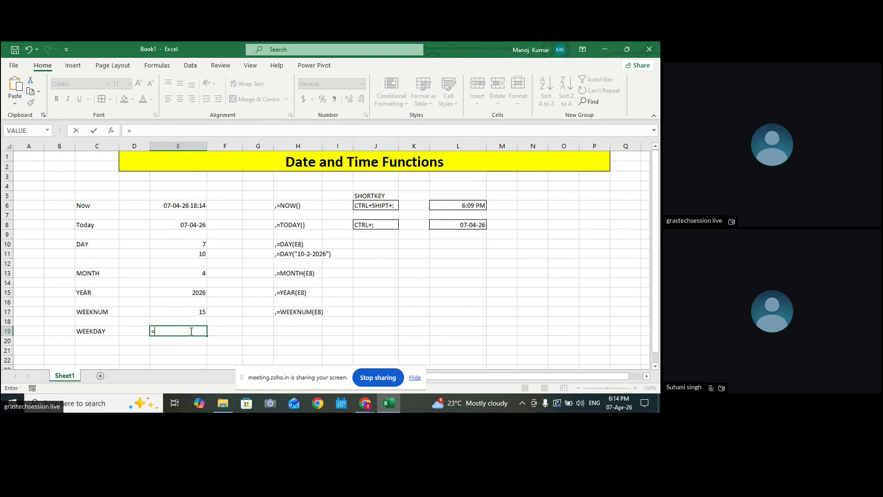
pyautogui.write('WEEK')
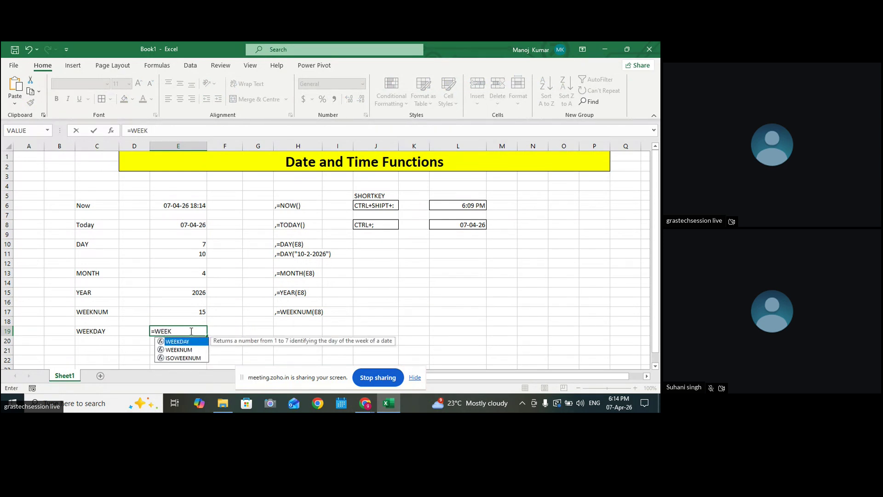
pyautogui.doubleClick(190, 342)
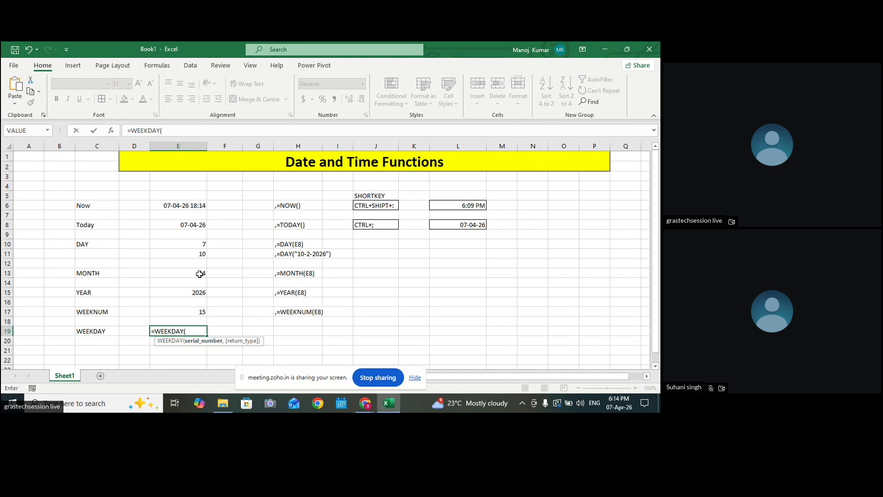
pyautogui.click(191, 226)
pyautogui.write('(')
pyautogui.press('BackSpace')
pyautogui.write(')')
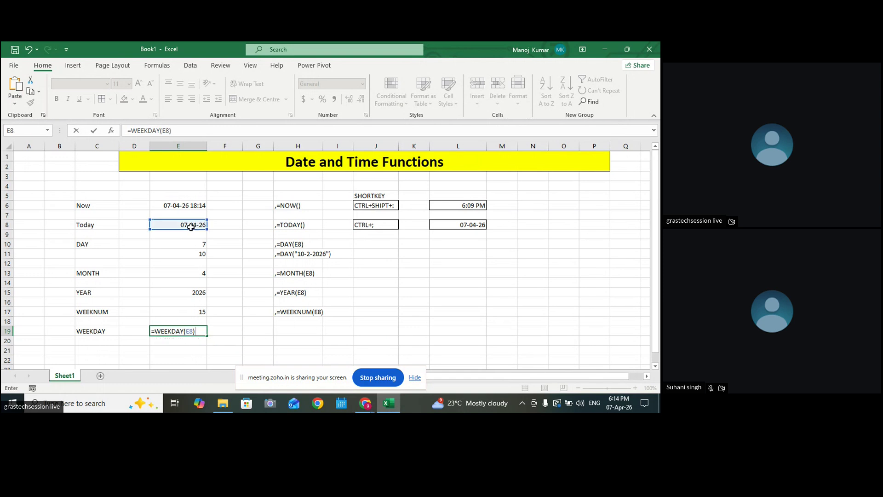
pyautogui.press('Return')
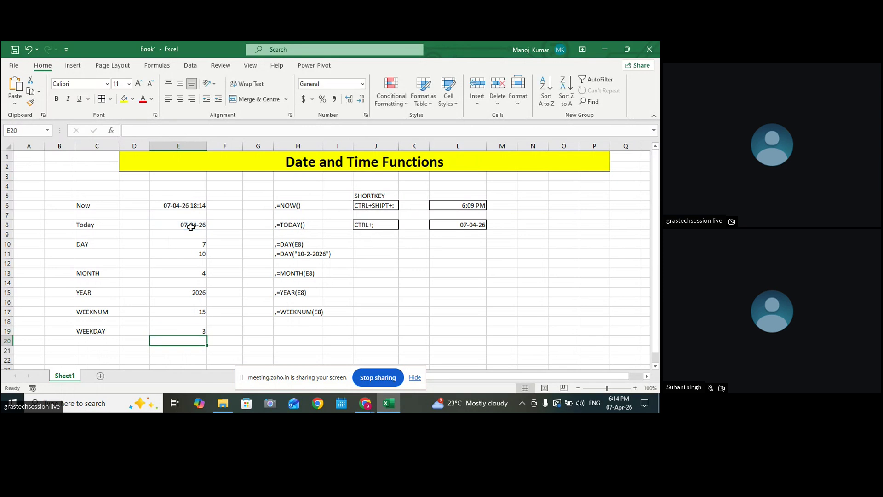
# Copy the formula text from E19 and enter it in H19 as the note ",=WEEKDAY(E8)"
pyautogui.doubleClick(183, 330)
pyautogui.moveTo(198, 332); pyautogui.dragTo(101, 332)
pyautogui.hotkey('ctrl', 'c')
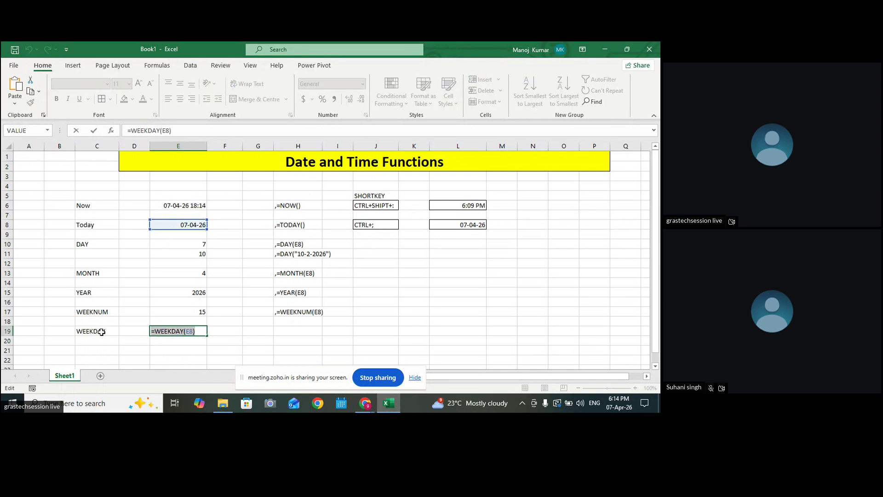
pyautogui.press('Return')
pyautogui.click(281, 330)
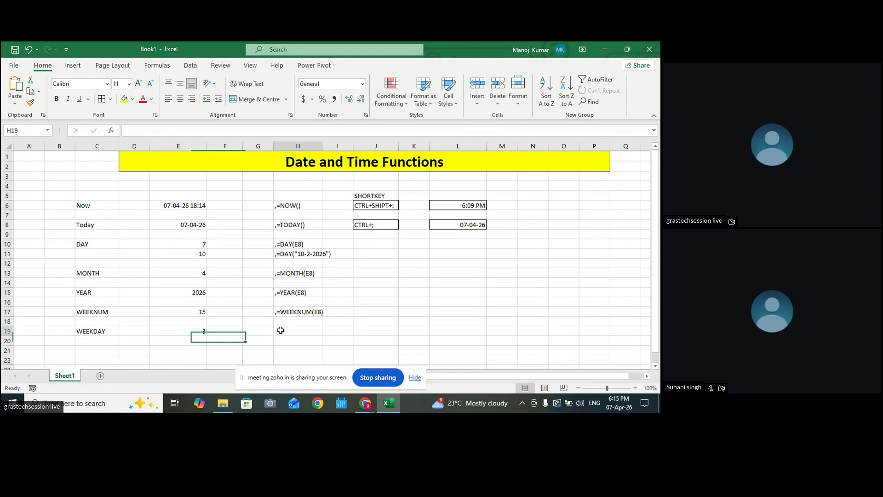
pyautogui.write(',')
pyautogui.hotkey('ctrl', 'v')
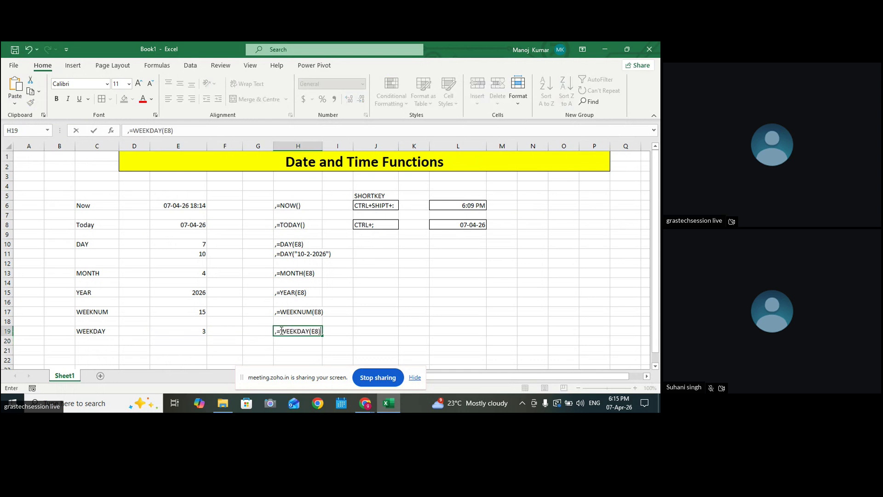
pyautogui.click(415, 377)
pyautogui.click(420, 338)
# Review the WEEKDAY and WEEKNUM labels and formulas against their source date in E8
pyautogui.click(178, 332)
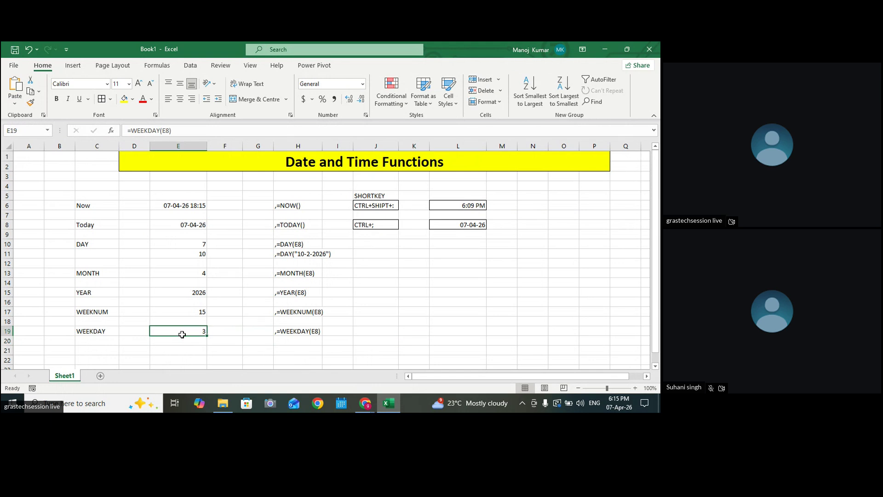
pyautogui.click(400, 358)
pyautogui.click(99, 332)
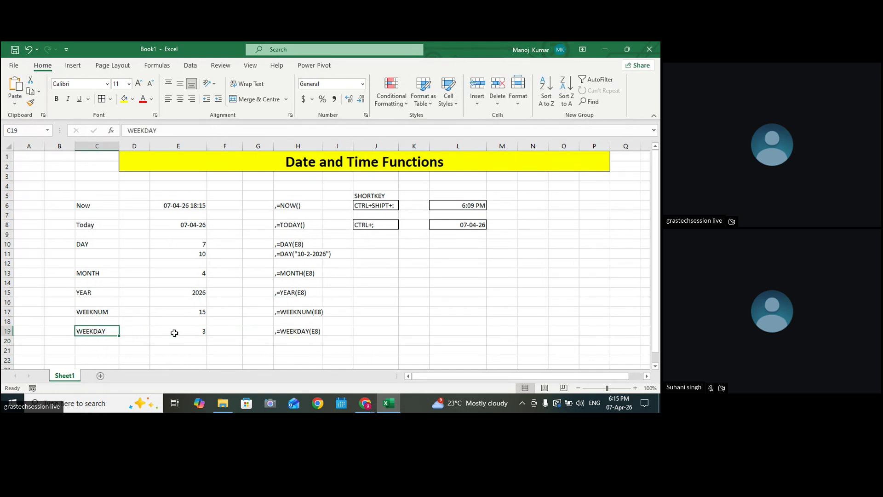
pyautogui.click(188, 331)
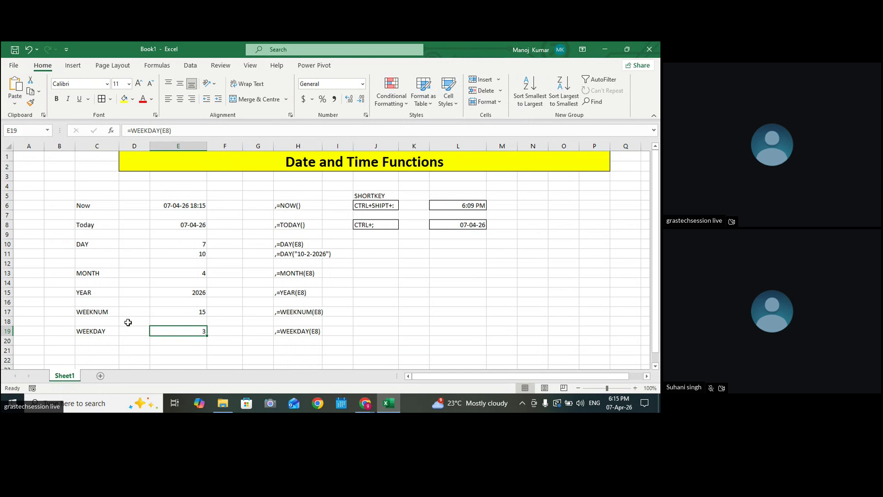
pyautogui.click(104, 313)
pyautogui.click(193, 313)
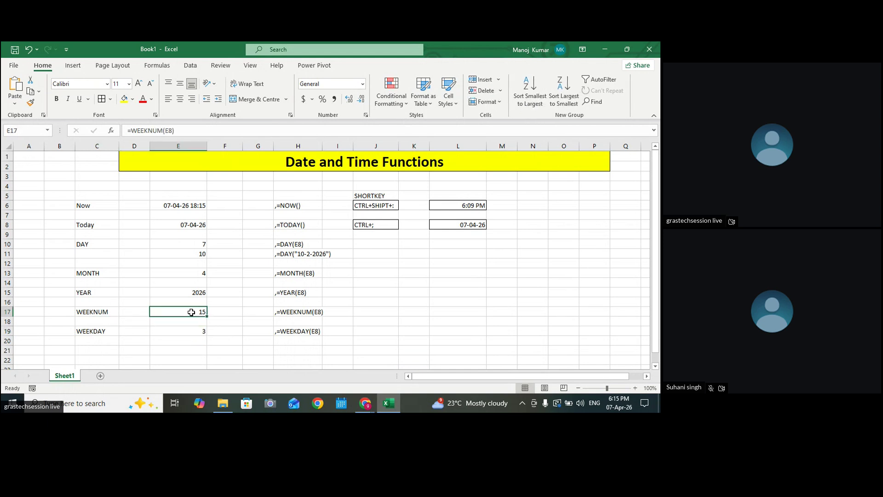
pyautogui.click(202, 226)
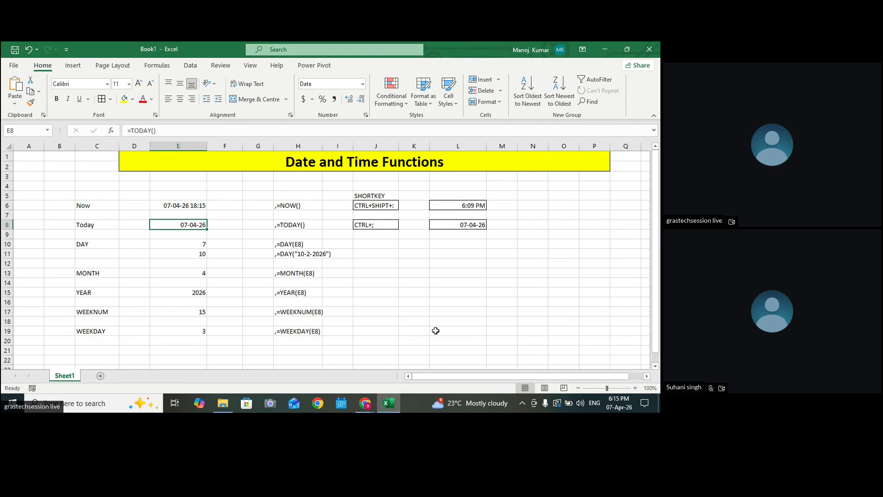
# Label cell C22 "TIME" and enter the formula =TIME(23,23,40) in cell E22
pyautogui.scroll(-1, 448, 326)
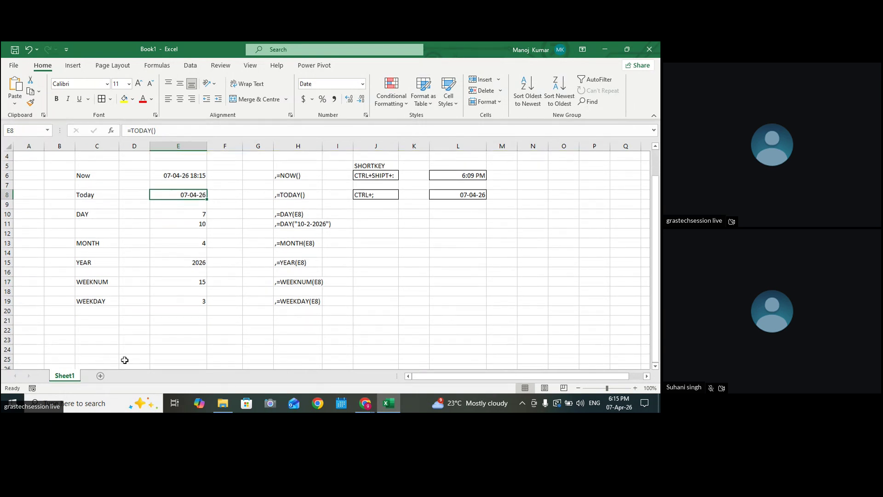
pyautogui.click(89, 330)
pyautogui.write('TIME')
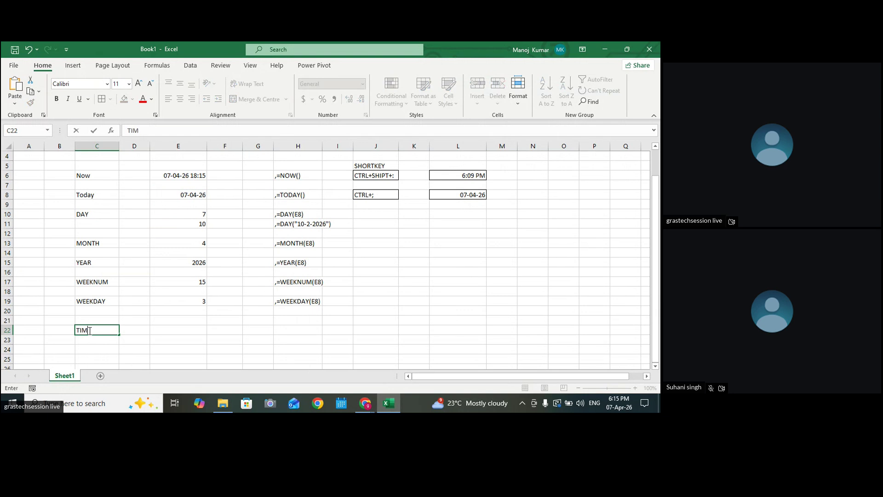
pyautogui.doubleClick(169, 327)
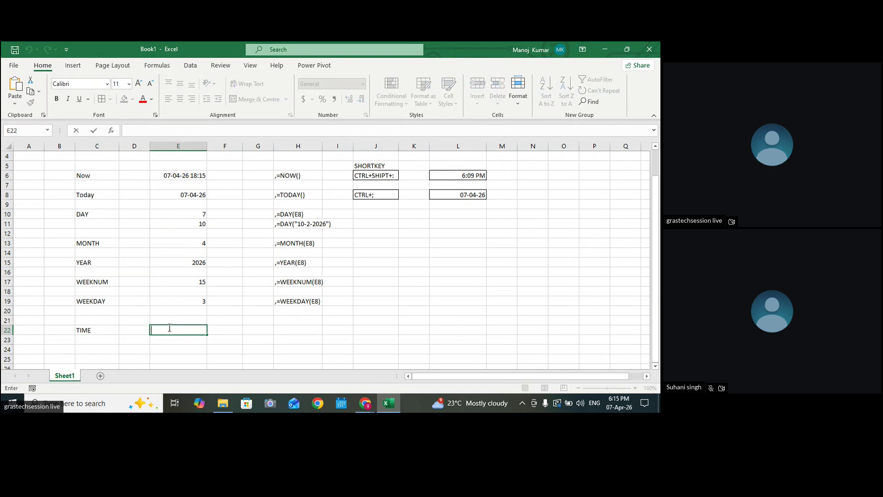
pyautogui.write('=TIME')
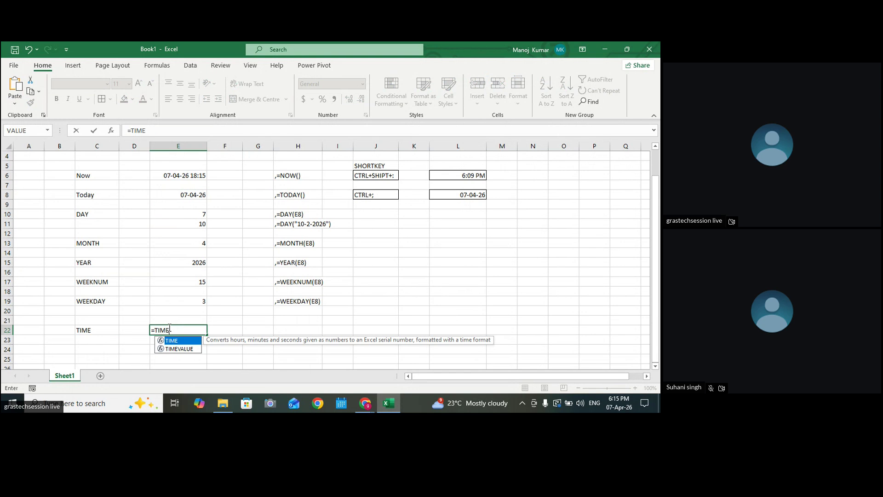
pyautogui.press('Tab')
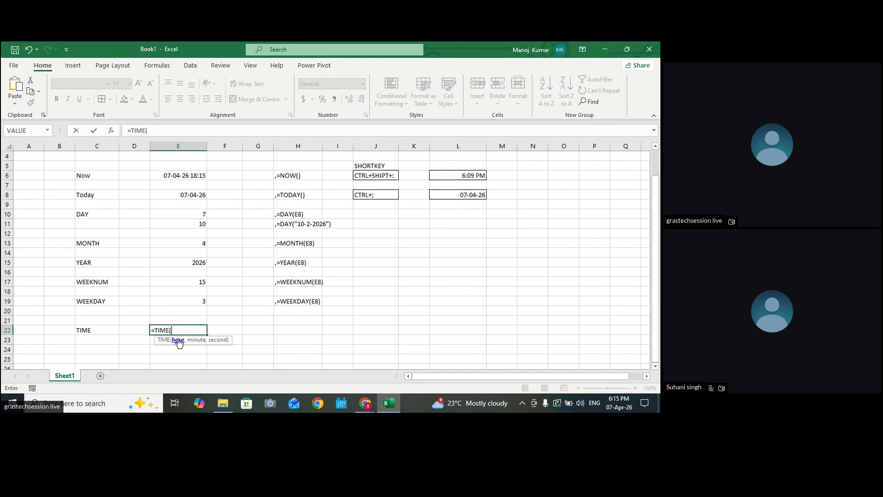
pyautogui.write('23,')
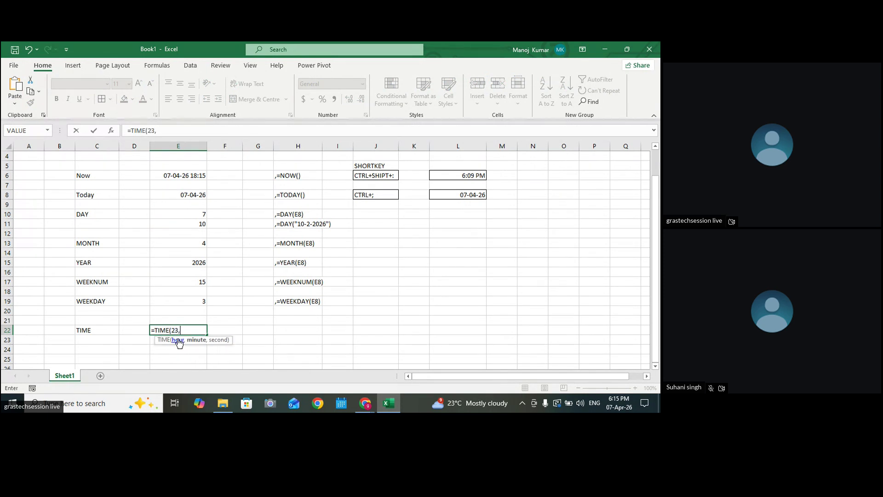
pyautogui.write('23,40')
pyautogui.press('Return')
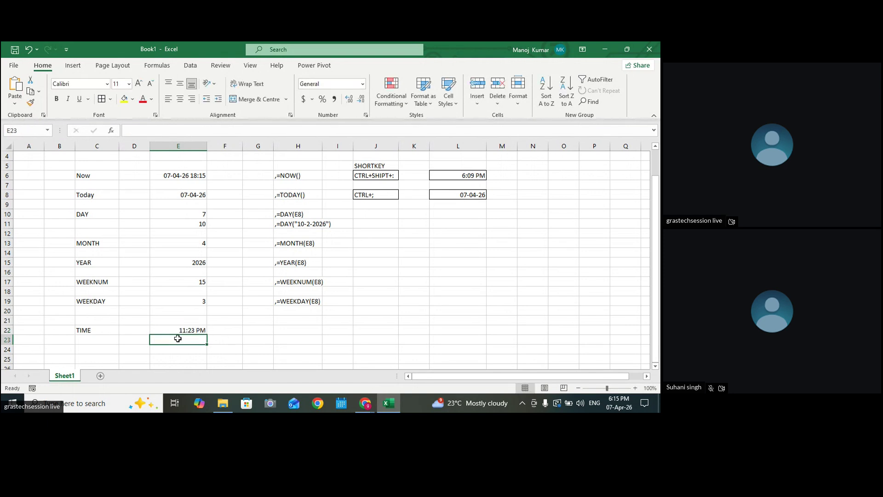
# Copy the formula text from E22 and enter it in H22 as the note ",=TIME(23,23,40)"
pyautogui.doubleClick(183, 331)
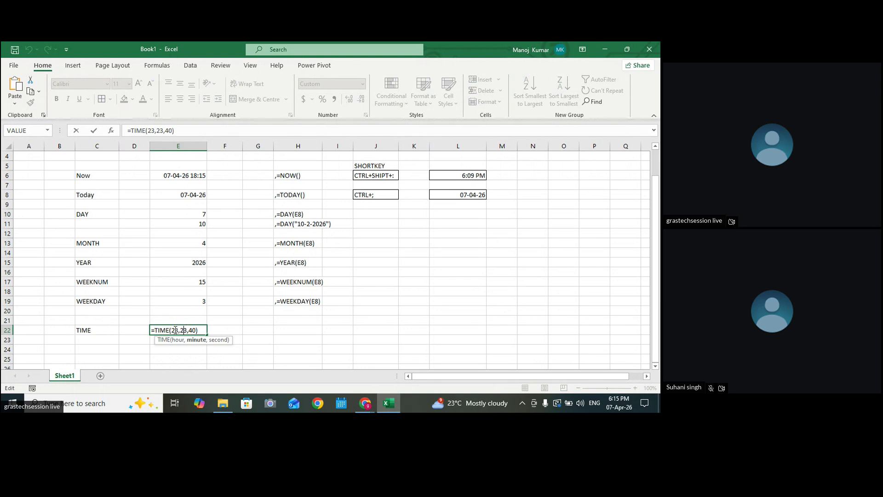
pyautogui.moveTo(187, 330); pyautogui.dragTo(206, 331)
pyautogui.press('Return')
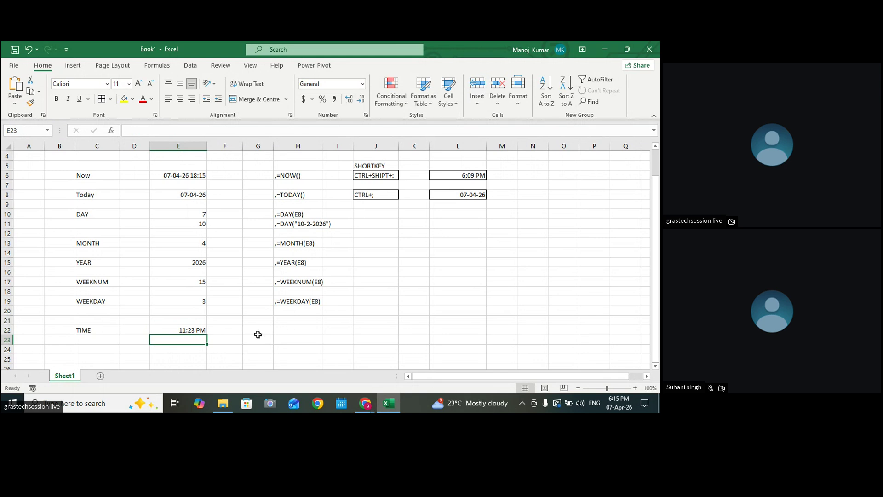
pyautogui.doubleClick(190, 330)
pyautogui.moveTo(200, 330); pyautogui.dragTo(109, 331)
pyautogui.hotkey('ctrl', 'c')
pyautogui.press('Return')
pyautogui.click(281, 331)
pyautogui.write(',')
pyautogui.hotkey('ctrl', 'v')
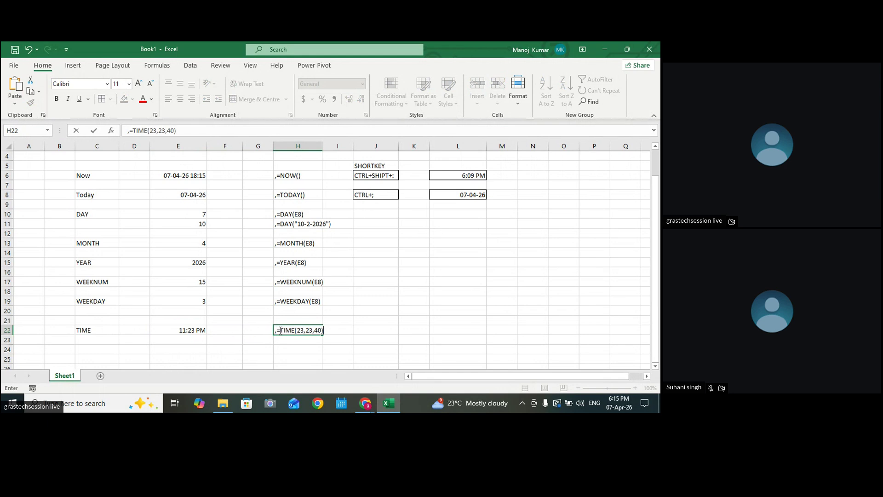
pyautogui.click(378, 321)
# Inspect the hour, minute and second arguments of the TIME formula in E22 without changing them
pyautogui.scroll(-1, 378, 322)
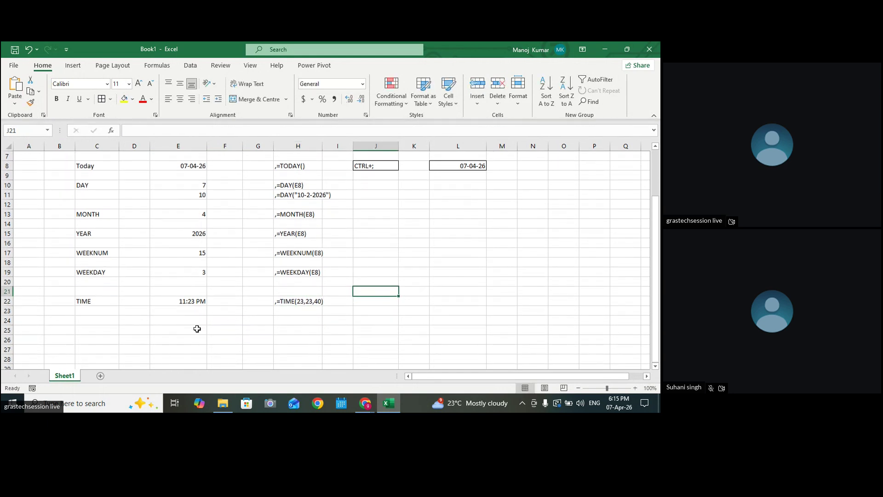
pyautogui.click(189, 303)
pyautogui.doubleClick(190, 303)
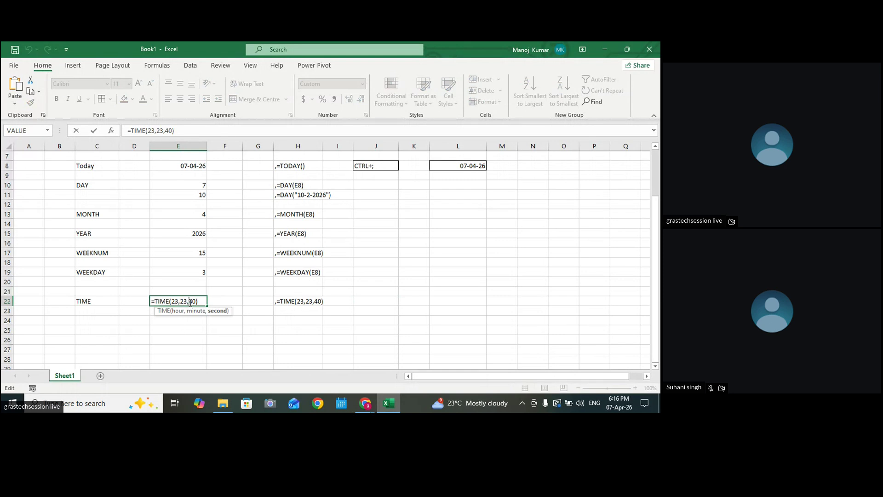
pyautogui.press('Return')
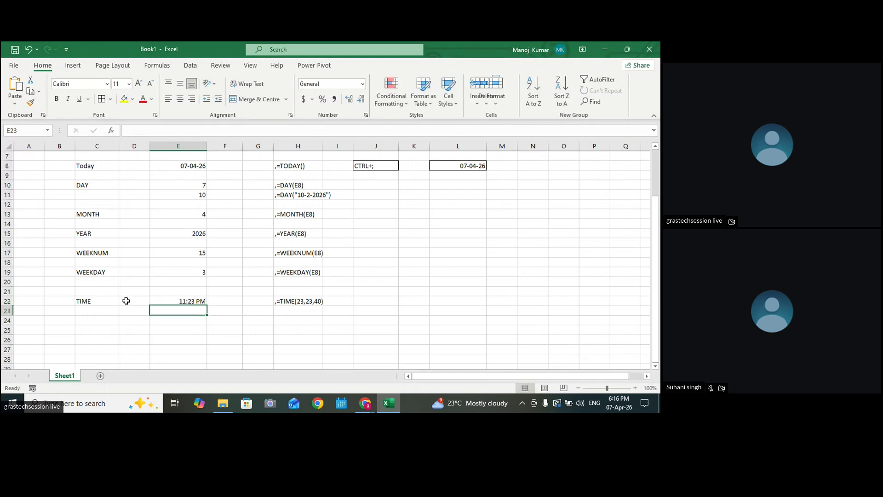
pyautogui.click(83, 324)
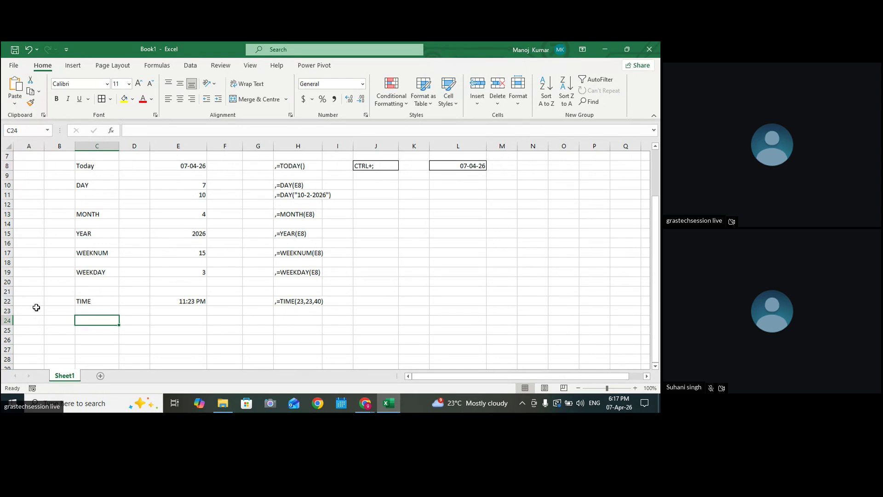
pyautogui.click(380, 285)
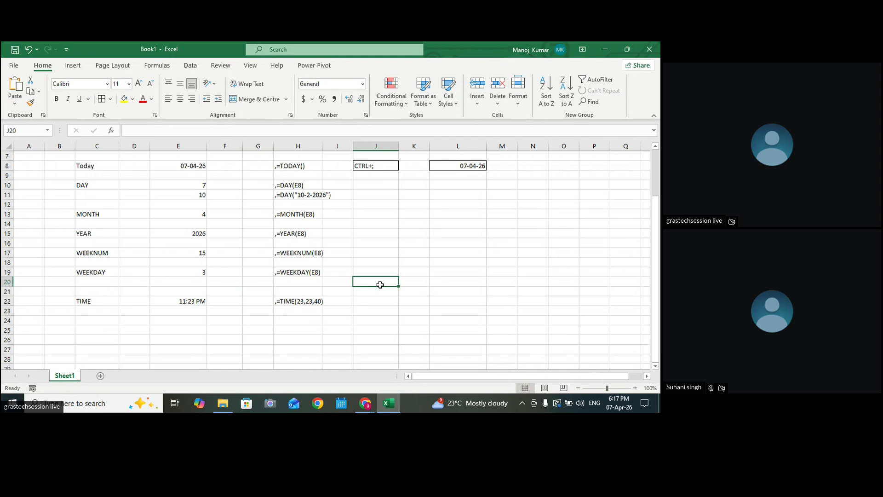
pyautogui.click(365, 321)
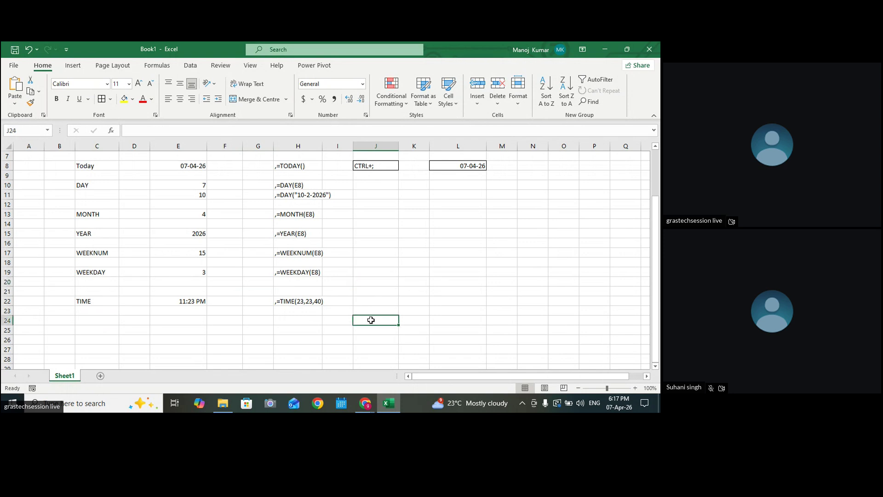
pyautogui.click(97, 321)
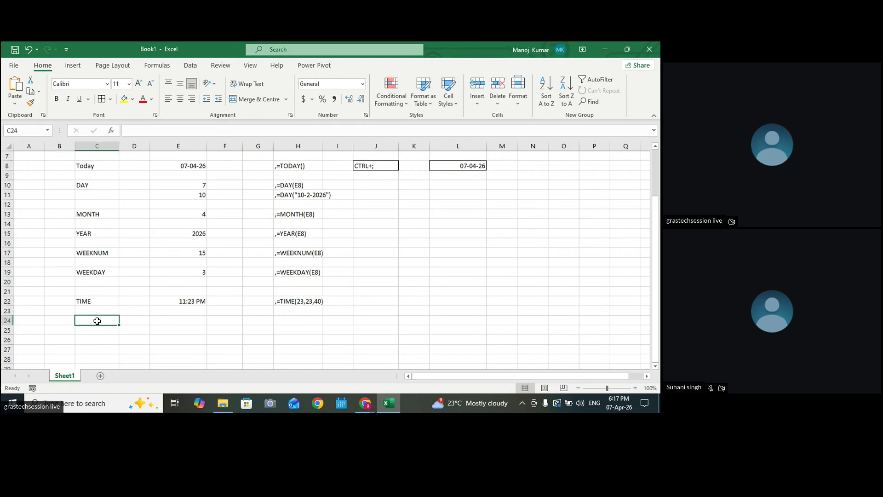
pyautogui.write('MINUTE')
pyautogui.click(256, 302)
pyautogui.click(199, 303)
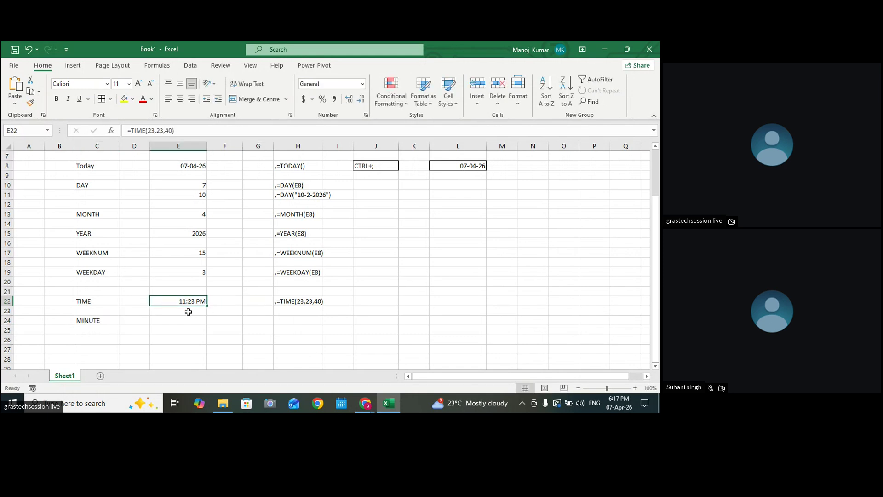
# Replace the label text in cell C24 with "HOUR"
pyautogui.click(96, 318)
pyautogui.doubleClick(100, 320)
pyautogui.moveTo(99, 320); pyautogui.dragTo(10, 319)
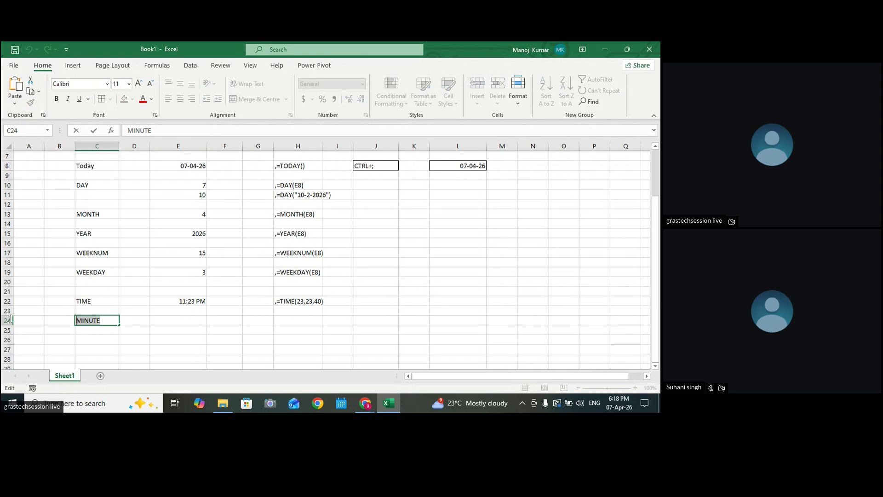
pyautogui.write('HOUR')
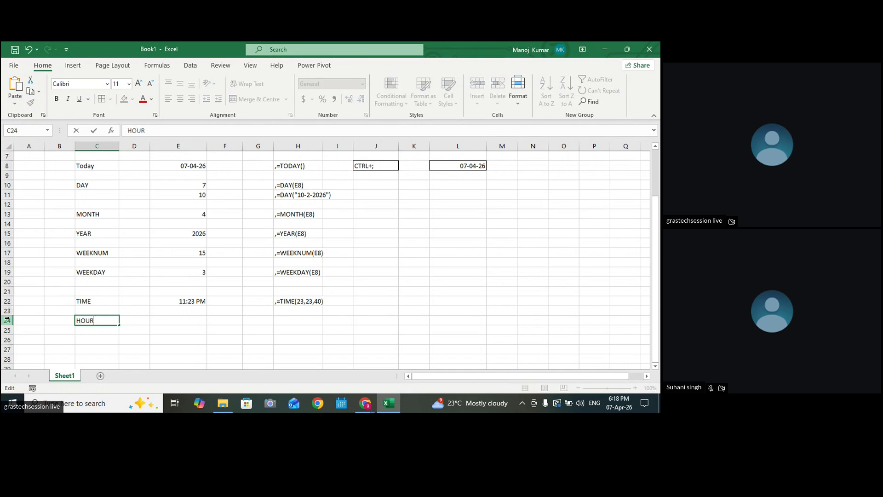
# Enter the formula =HOUR(E22) in cell E24, referencing the TIME result
pyautogui.click(160, 321)
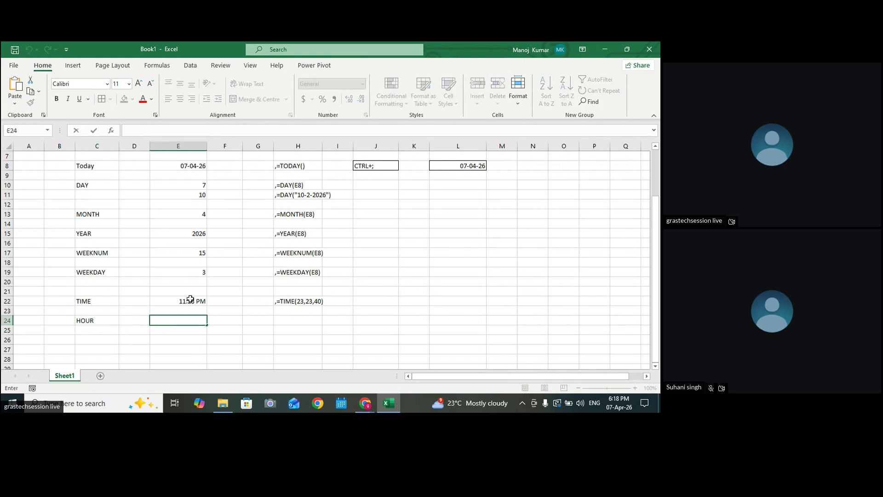
pyautogui.click(190, 300)
pyautogui.click(173, 318)
pyautogui.doubleClick(173, 321)
pyautogui.write('=HOUR')
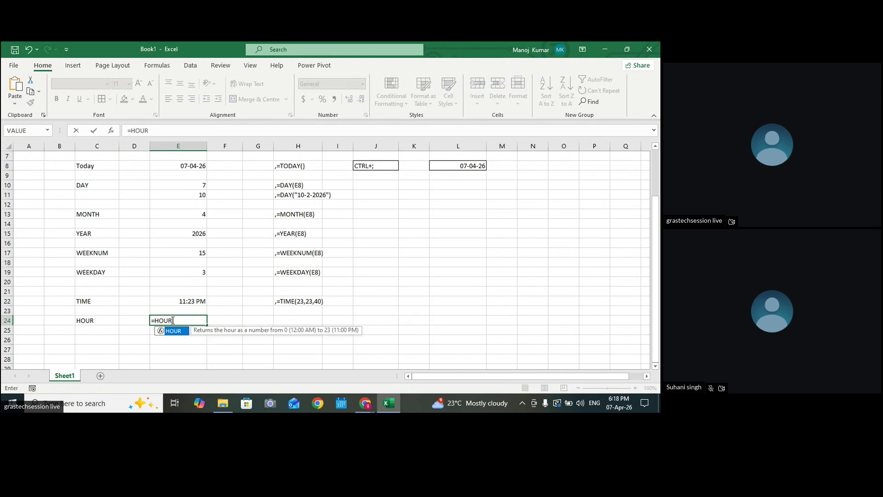
pyautogui.write('(')
pyautogui.click(179, 302)
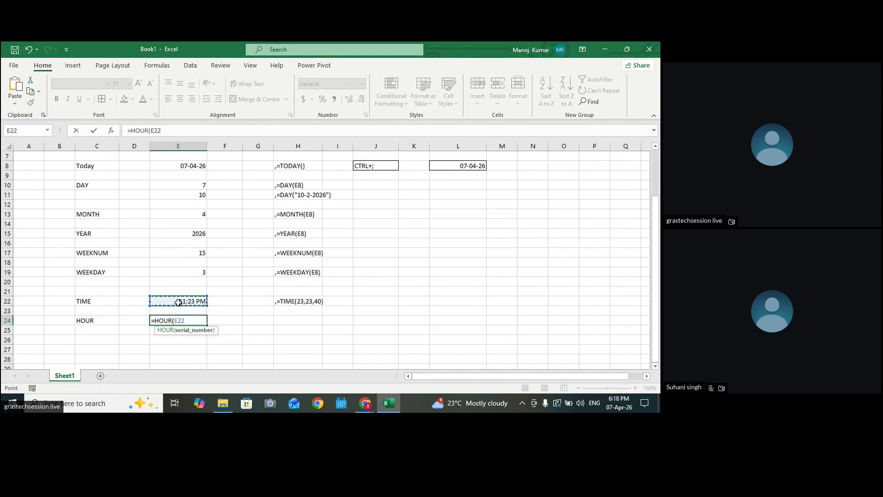
pyautogui.press('Return')
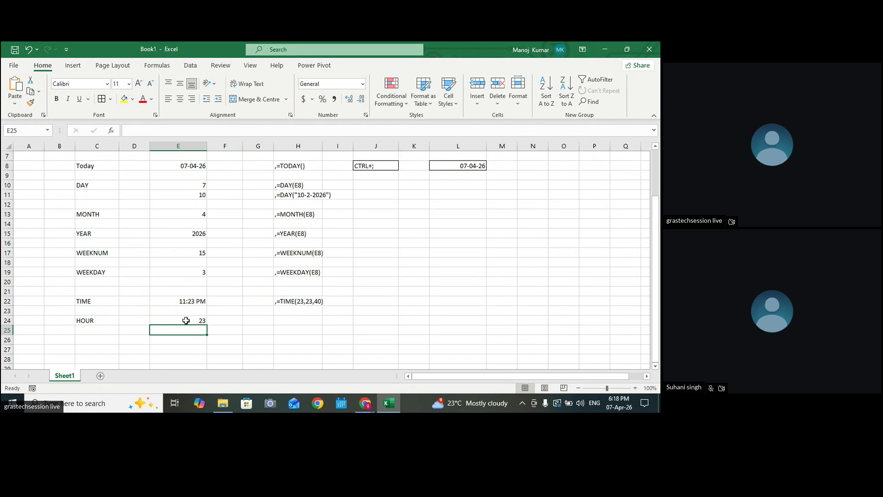
# Copy the formula text from E24 and enter it in H24 as the note ",=HOUR(E22)"
pyautogui.doubleClick(186, 321)
pyautogui.press('Return')
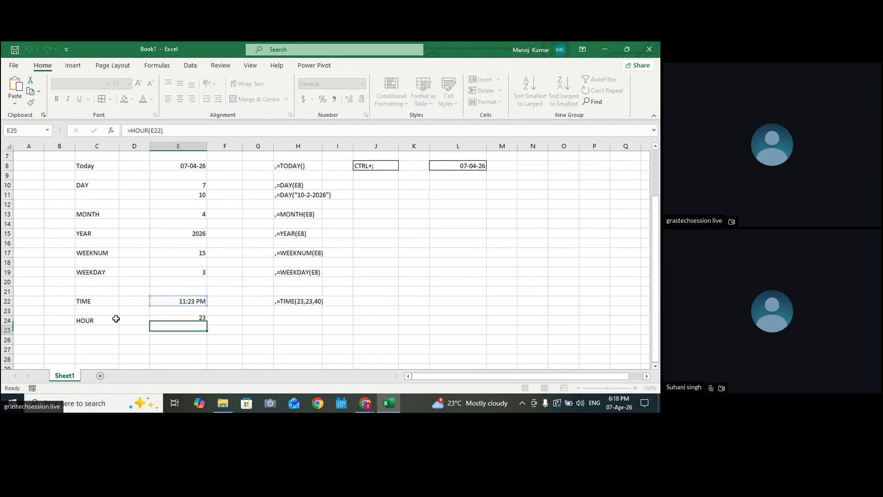
pyautogui.doubleClick(288, 322)
pyautogui.write(',')
pyautogui.write('=HOUR(E22)')
pyautogui.click(189, 320)
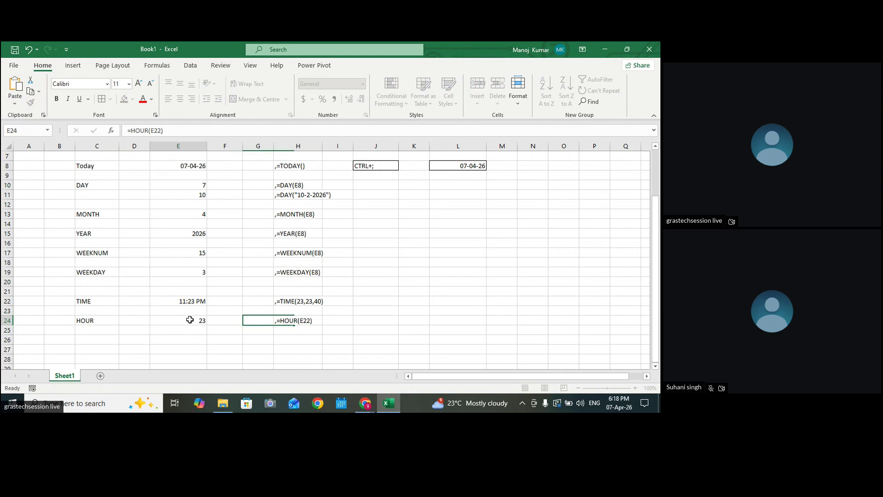
# Label cell C26 "MINUTE" and enter the formula =MINUTE(E22) in cell E26
pyautogui.click(96, 339)
pyautogui.write('MINUTE')
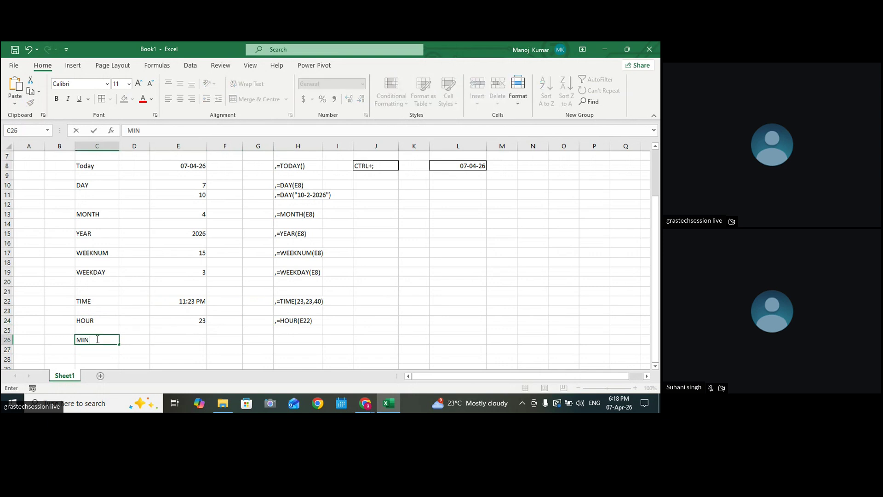
pyautogui.click(178, 339)
pyautogui.write('=')
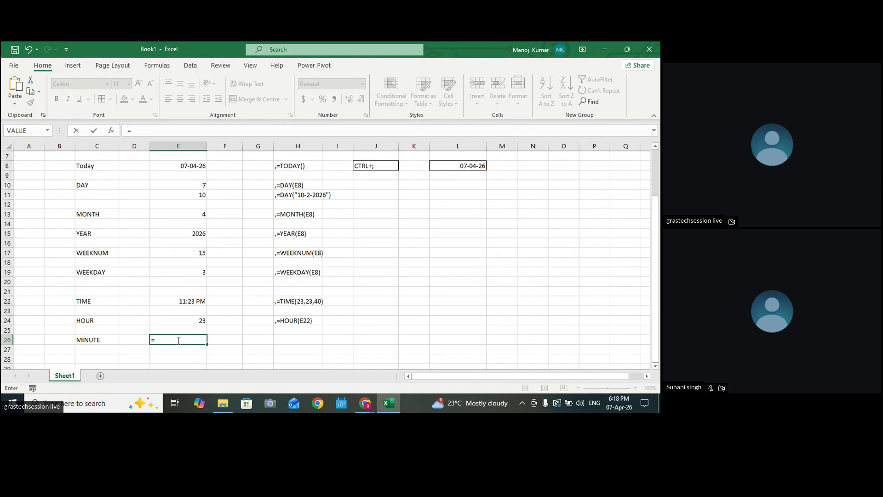
pyautogui.write('MINUT')
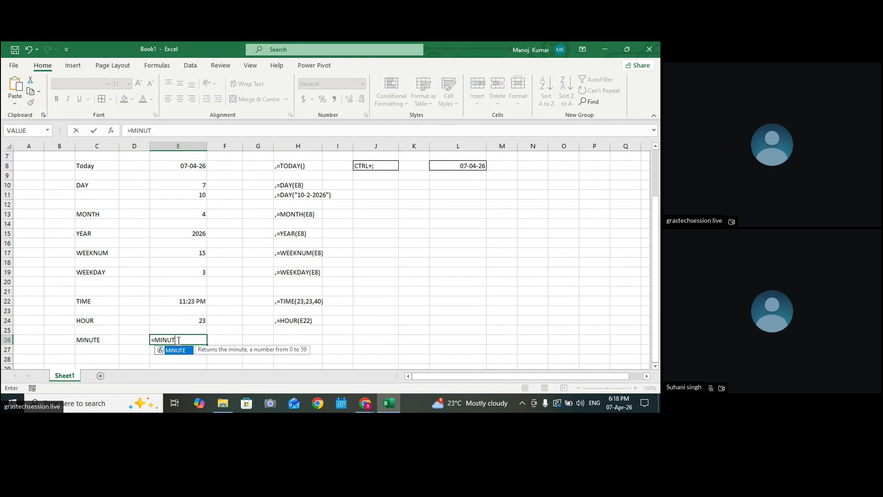
pyautogui.press('Tab')
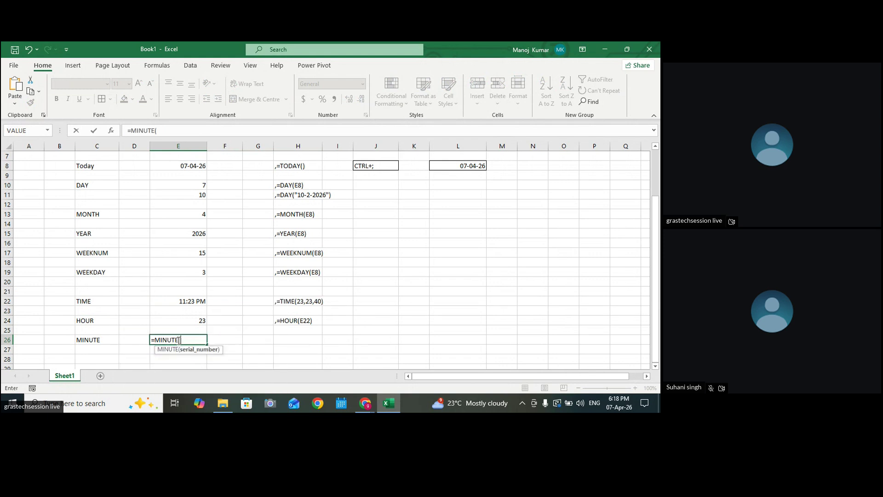
pyautogui.click(183, 302)
pyautogui.press('Return')
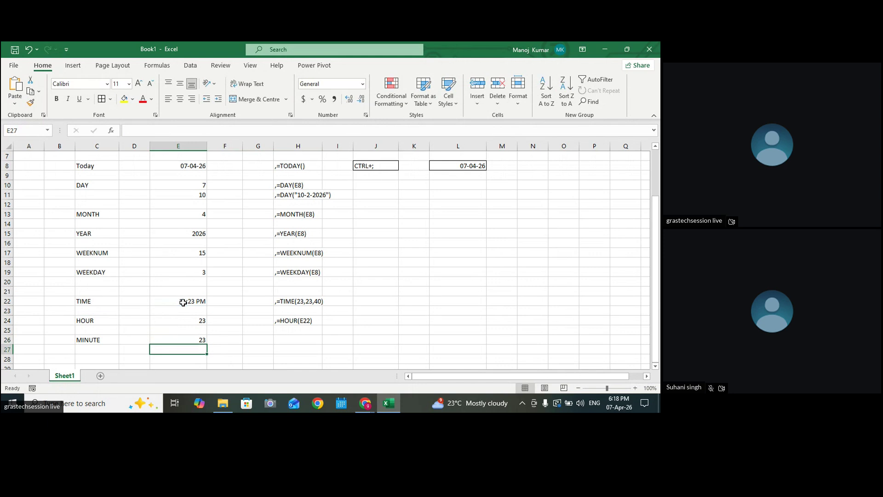
# Copy the formula text from E26 and enter it in H26 as the note ",=MINUTE(E22)"
pyautogui.doubleClick(196, 339)
pyautogui.moveTo(197, 339); pyautogui.dragTo(138, 338)
pyautogui.press('Return')
pyautogui.doubleClick(290, 342)
pyautogui.write(',')
pyautogui.hotkey('ctrl', 'v')
# Label cell C28 "SECOND" below the MINUTE row
pyautogui.scroll(-1, 231, 339)
pyautogui.click(96, 330)
pyautogui.write('SECOD')
pyautogui.press('BackSpace')
pyautogui.write('ND')
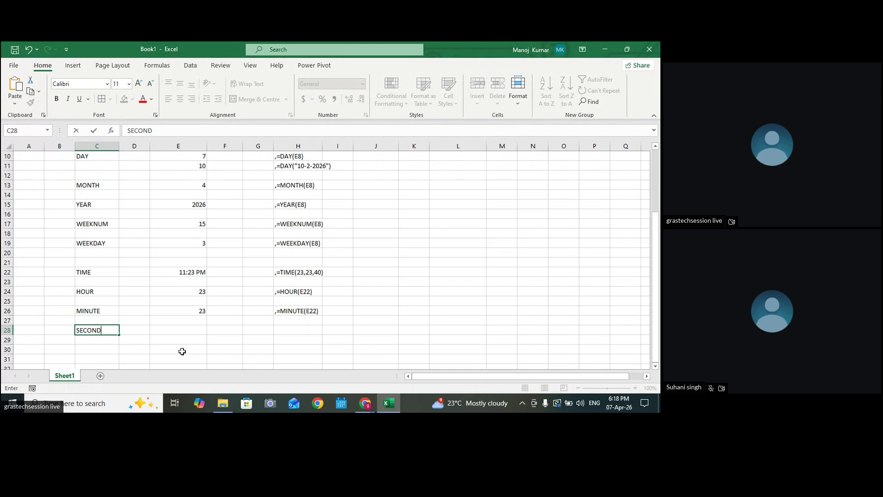
# Enter the formula =SECOND(E22) in cell E28, referencing the TIME result
pyautogui.click(173, 330)
pyautogui.write('=SE')
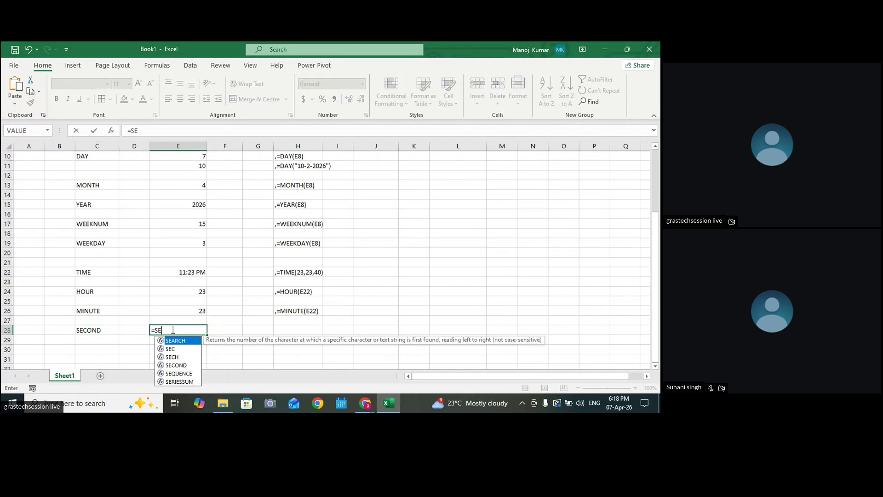
pyautogui.write('COND*')
pyautogui.press('BackSpace')
pyautogui.write('(')
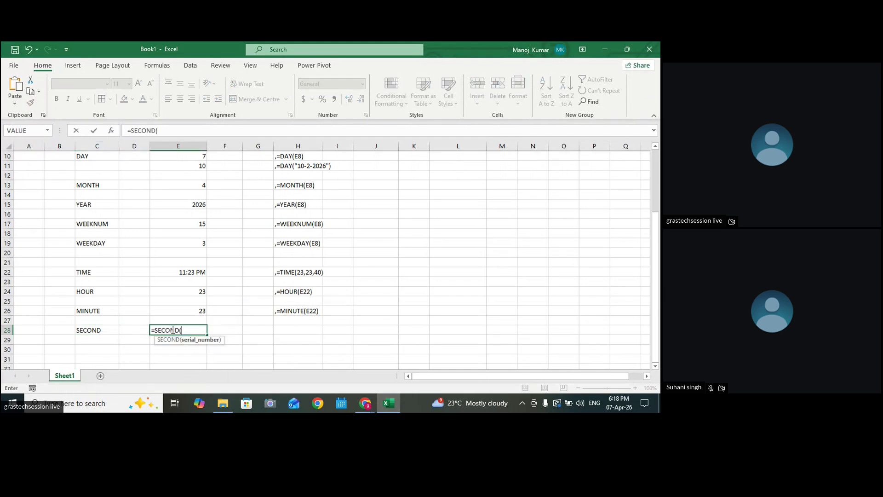
pyautogui.click(175, 271)
pyautogui.write(')')
pyautogui.press('Return')
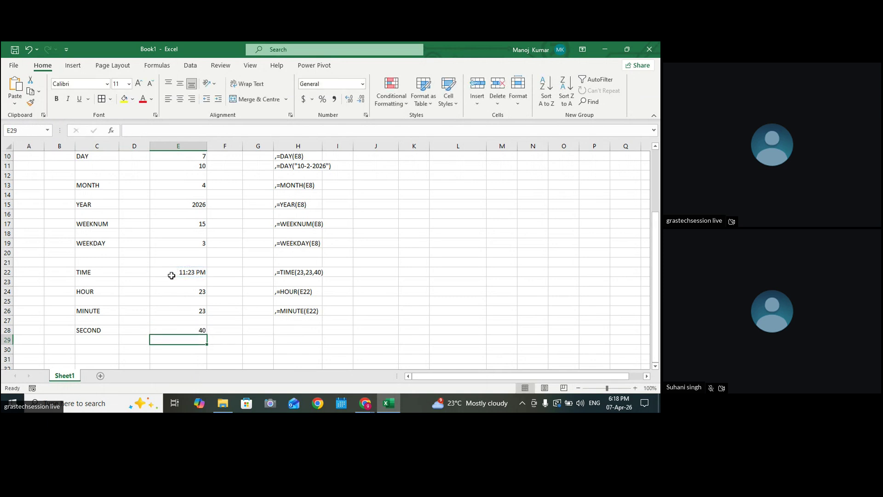
# Copy the formula text from E28 and enter it in H28 as the note ",=SECOND(E22)"
pyautogui.doubleClick(179, 331)
pyautogui.moveTo(194, 330); pyautogui.dragTo(124, 324)
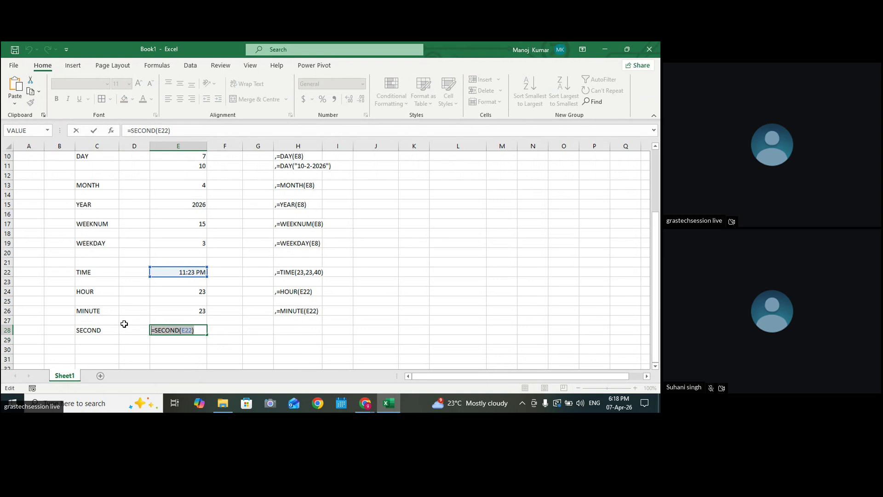
pyautogui.press('Return')
pyautogui.doubleClick(282, 332)
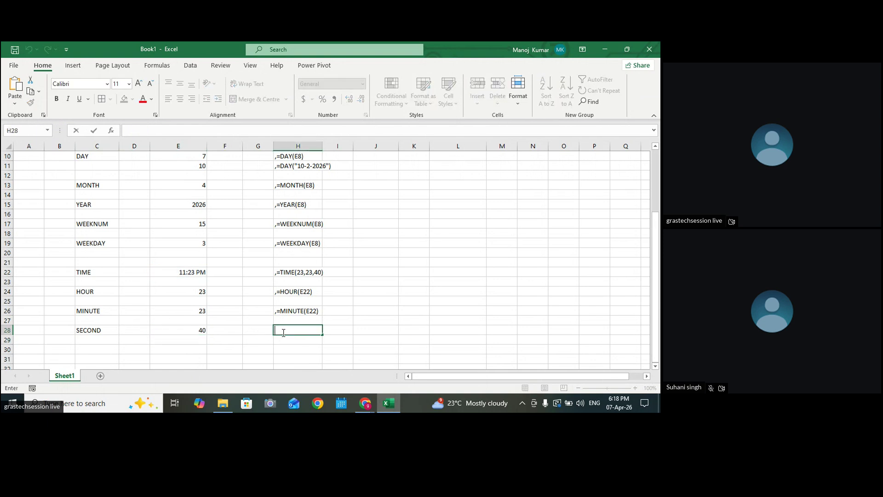
pyautogui.write(',')
pyautogui.hotkey('ctrl', 'v')
pyautogui.click(512, 330)
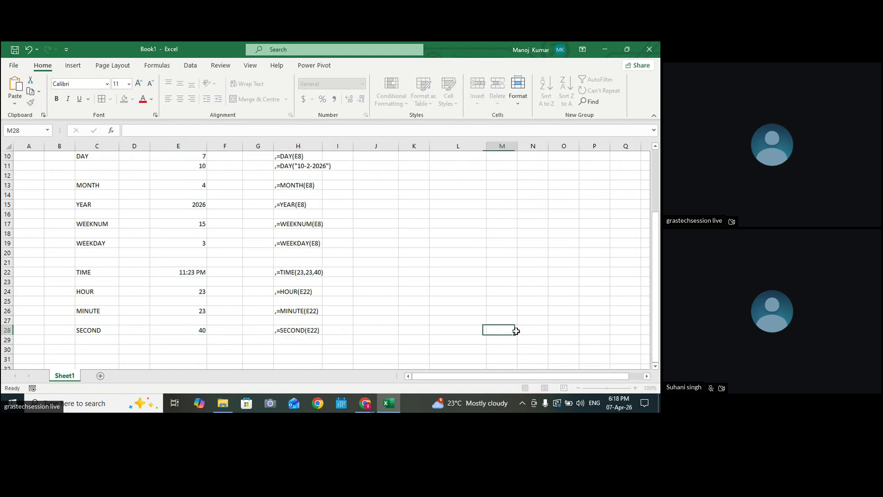
# Label cell C30 "EDATE" below the SECOND row
pyautogui.scroll(-1, 517, 334)
pyautogui.scroll(-2, 517, 333)
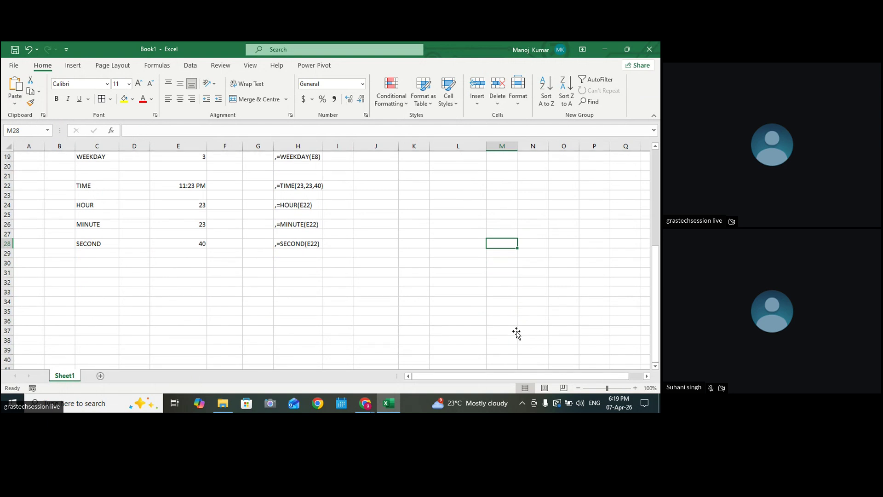
pyautogui.click(92, 269)
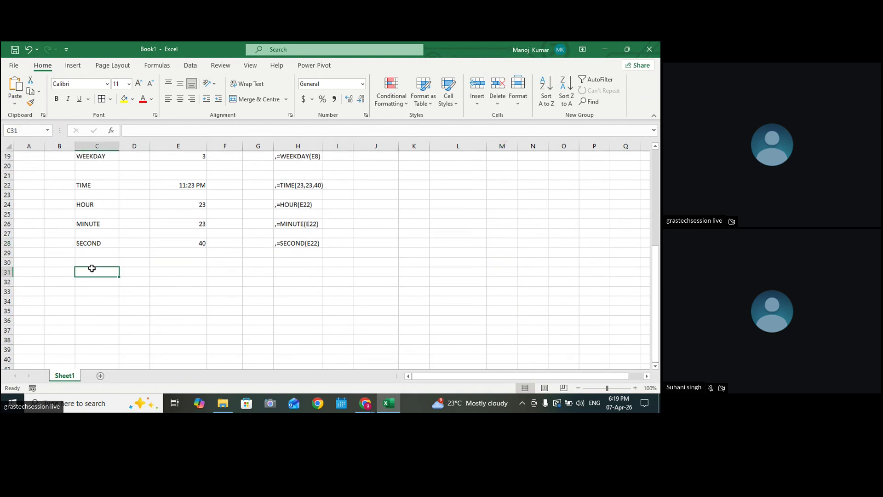
pyautogui.click(81, 259)
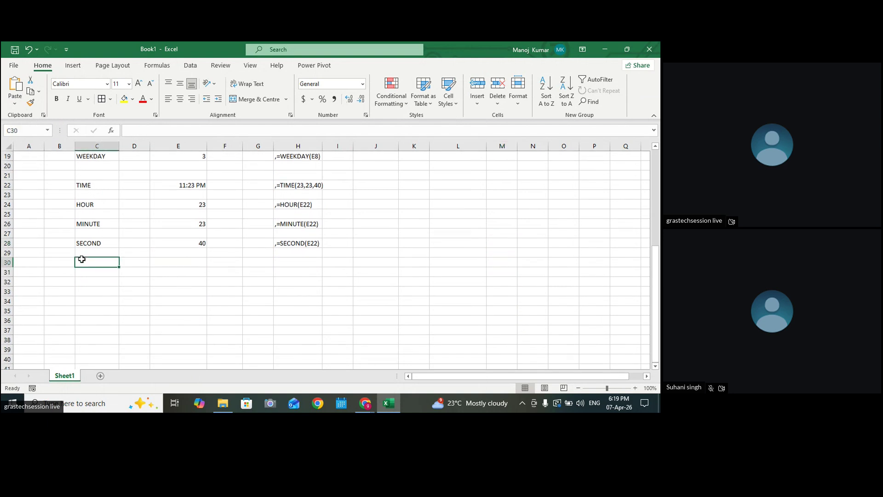
pyautogui.write('EDATE')
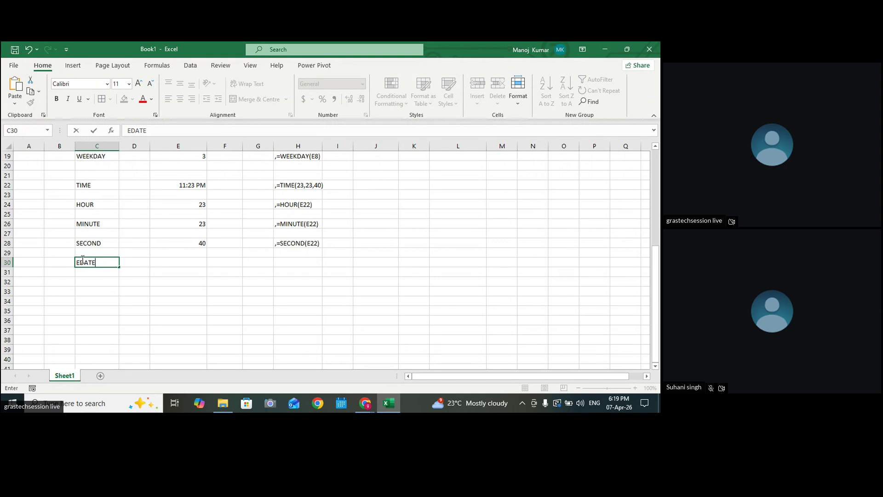
pyautogui.click(192, 293)
pyautogui.click(84, 261)
pyautogui.click(171, 260)
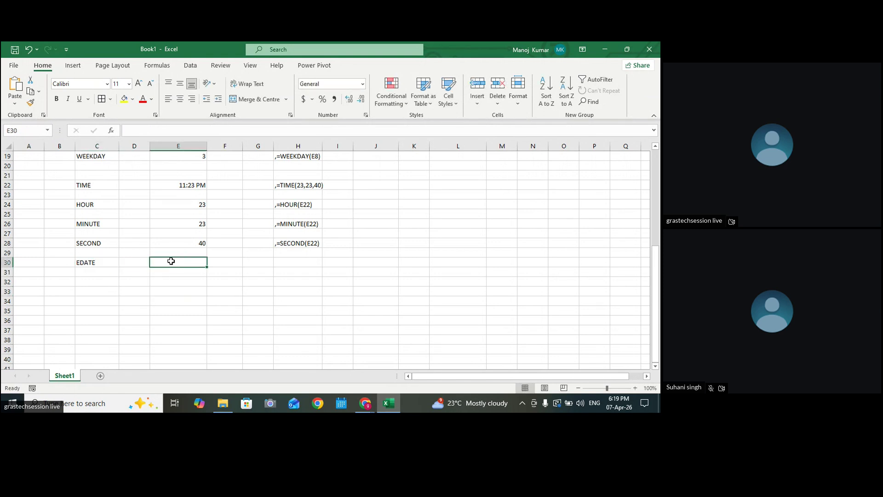
# Enter the formula =EDATE(TODAY,5) in cell E30, beside the EDATE label
pyautogui.doubleClick(180, 264)
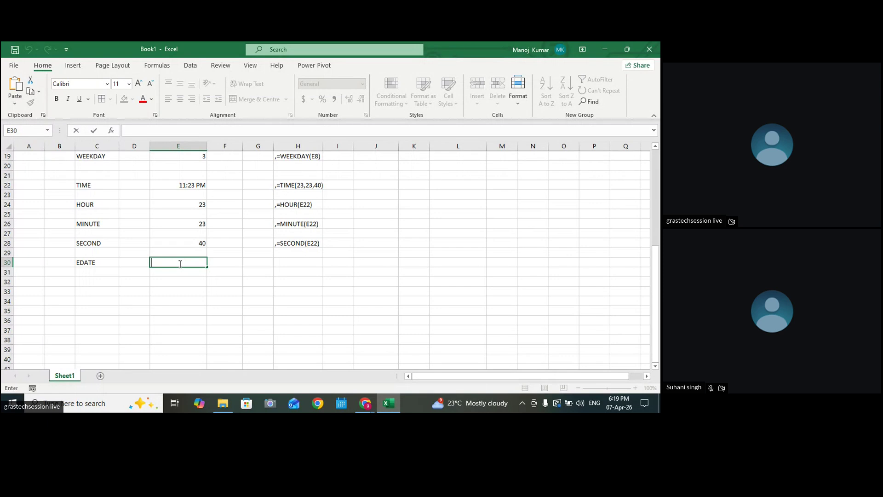
pyautogui.write('EDATE')
pyautogui.press('BackSpace')
pyautogui.press('BackSpace')
pyautogui.press('BackSpace')
pyautogui.press('BackSpace')
pyautogui.press('BackSpace')
pyautogui.write('=ED')
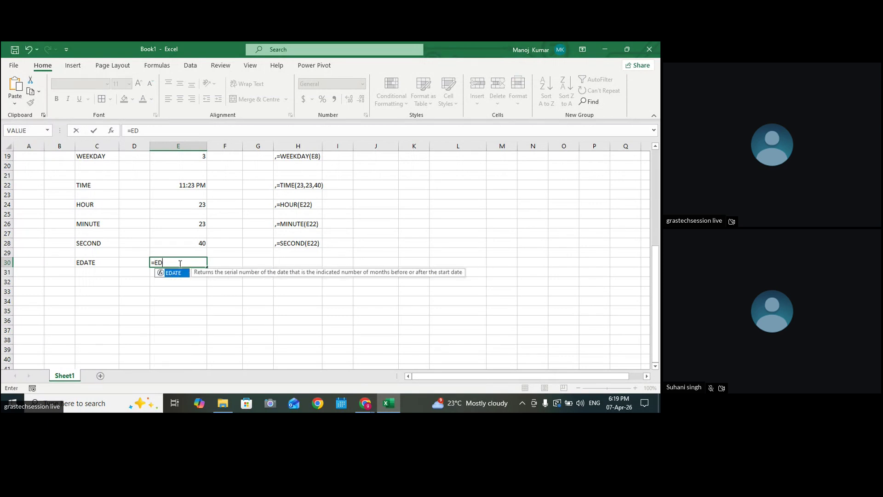
pyautogui.write('ATE(')
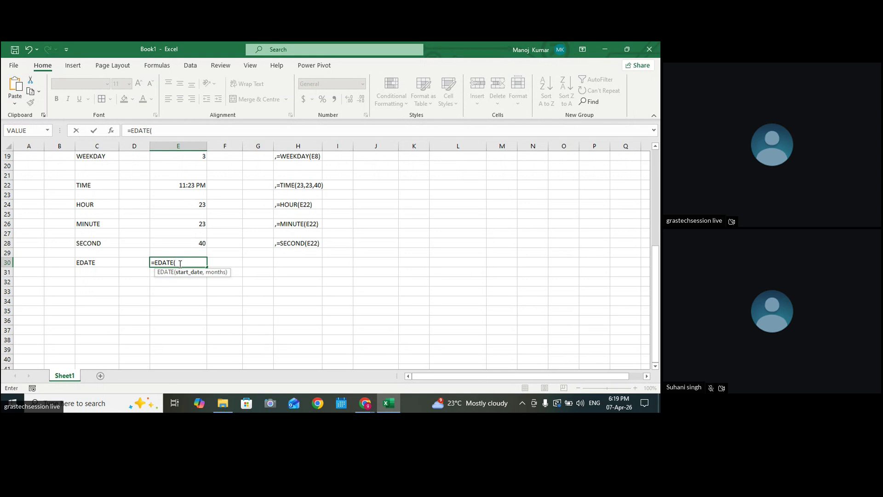
pyautogui.write('TODAY')
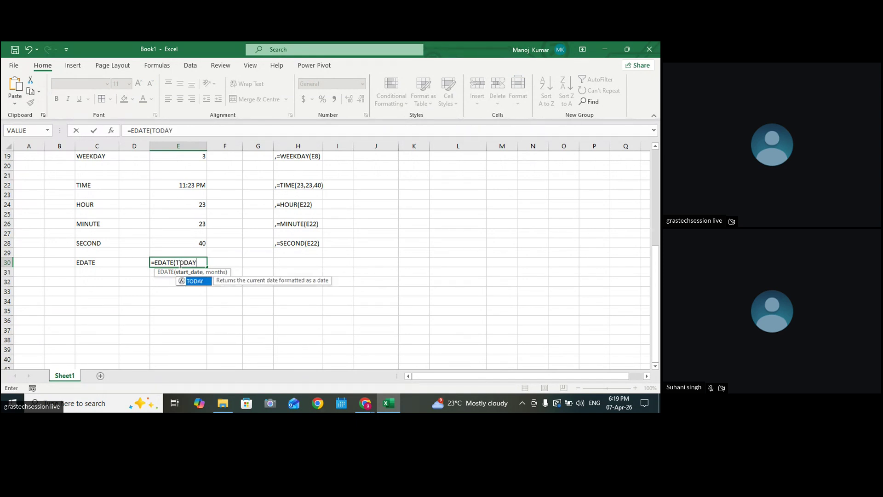
pyautogui.write(',5')
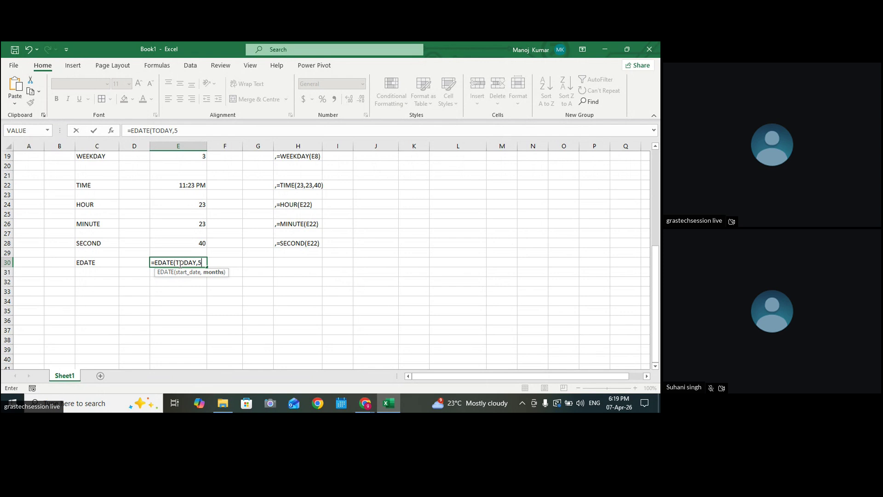
pyautogui.write(')')
pyautogui.press('Return')
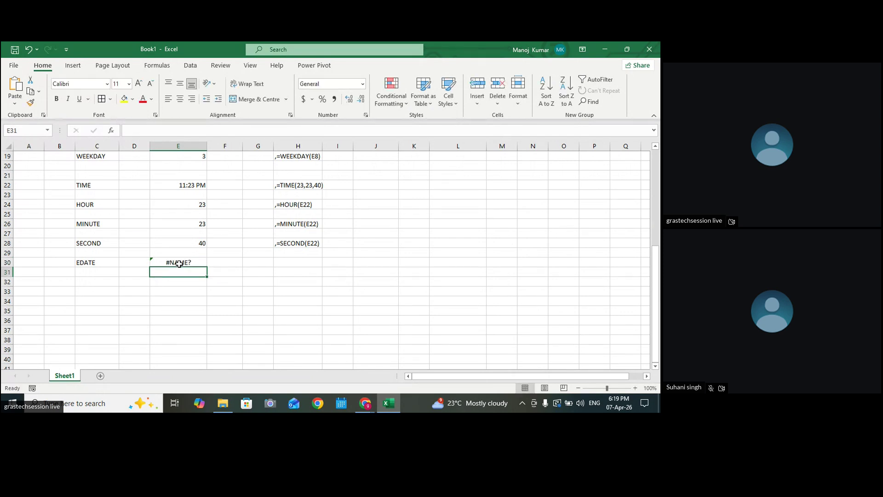
# Correct the EDATE formula in cell E30 to =EDATE(TODAY(),5)
pyautogui.doubleClick(179, 264)
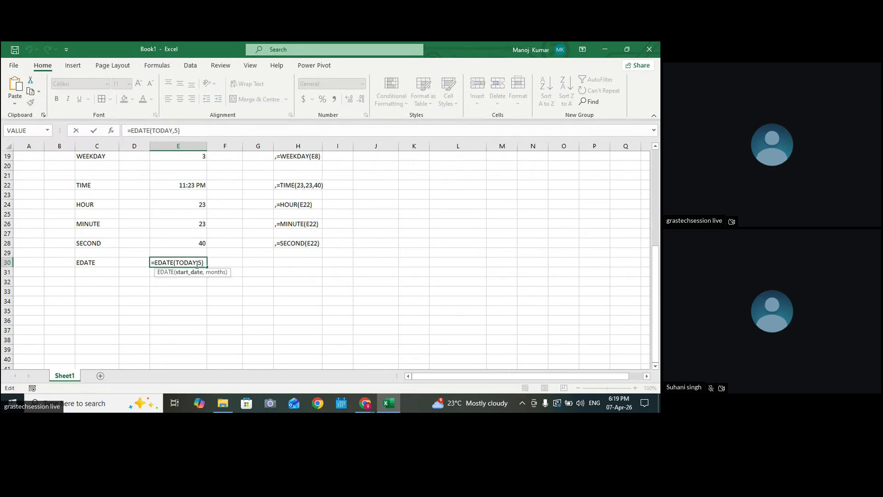
pyautogui.write('()')
pyautogui.press('Return')
# Format the EDATE result in cell E30 as a Short Date
pyautogui.click(196, 264)
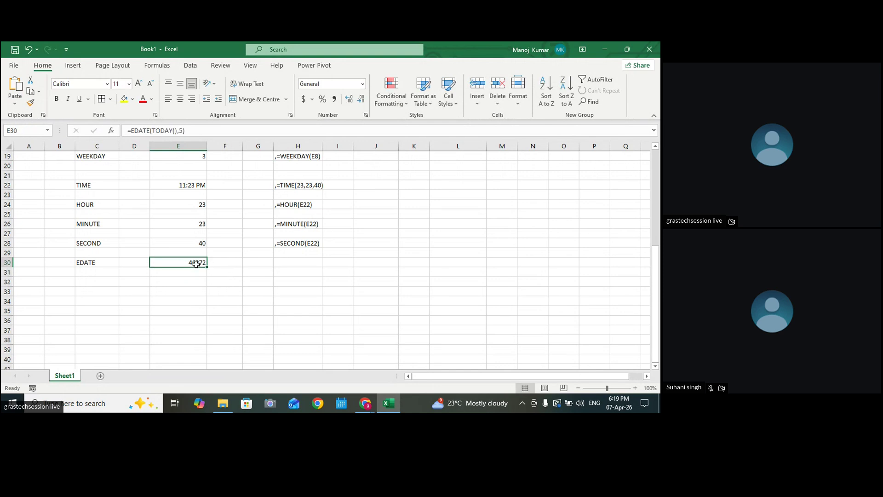
pyautogui.click(362, 83)
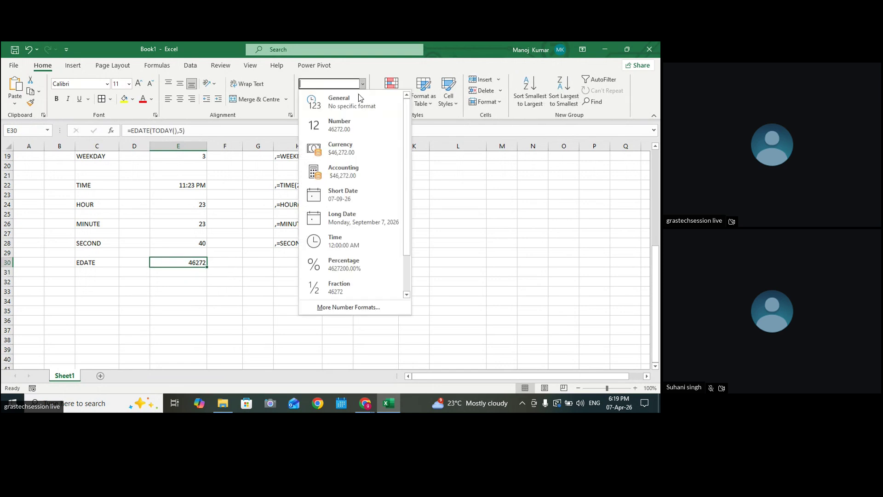
pyautogui.click(345, 195)
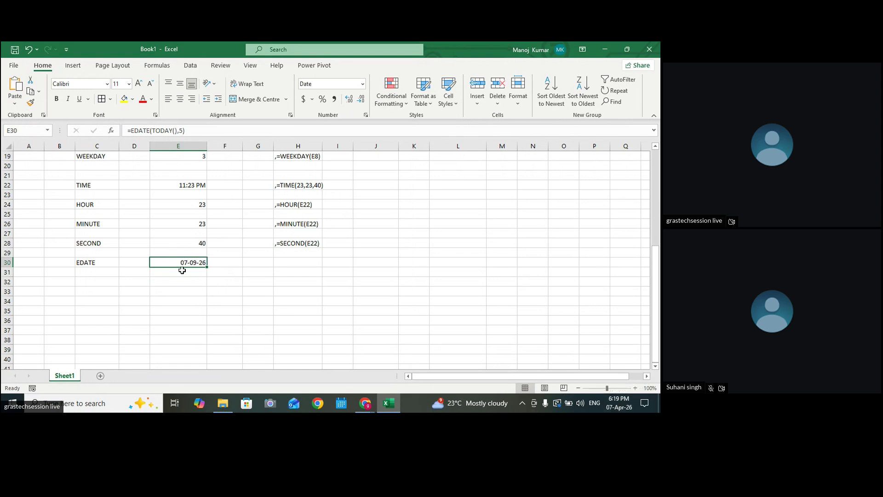
# Copy the formula text from E30 and enter it in H30 as the note ",=EDATE(TODAY(),5)"
pyautogui.doubleClick(197, 262)
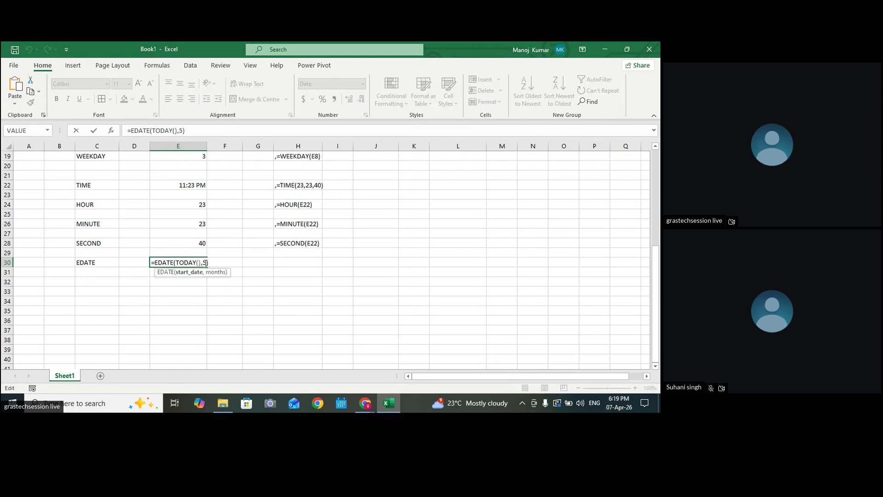
pyautogui.moveTo(143, 263); pyautogui.dragTo(127, 262)
pyautogui.hotkey('ctrl', 'c')
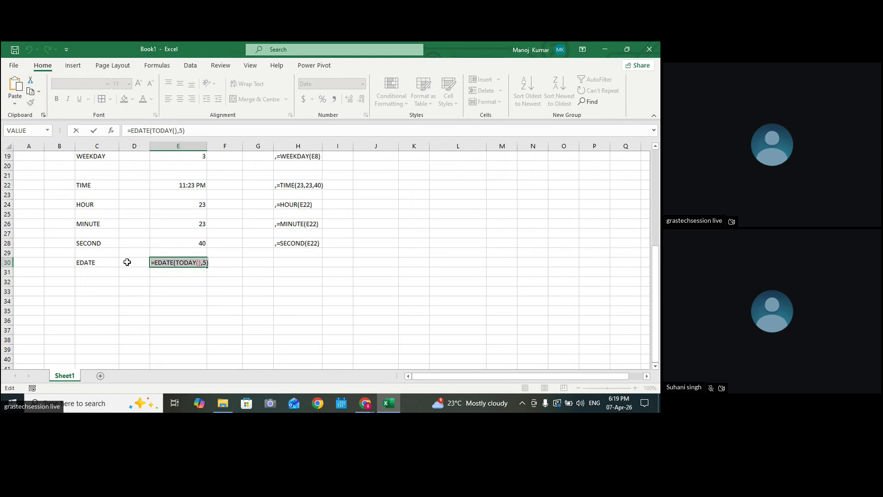
pyautogui.press('Return')
pyautogui.click(288, 262)
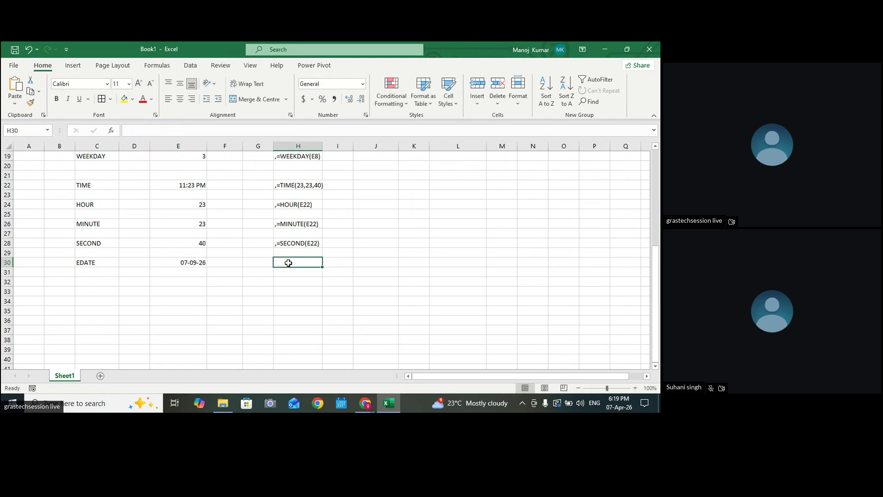
pyautogui.write(',')
pyautogui.hotkey('ctrl', 'v')
pyautogui.click(387, 269)
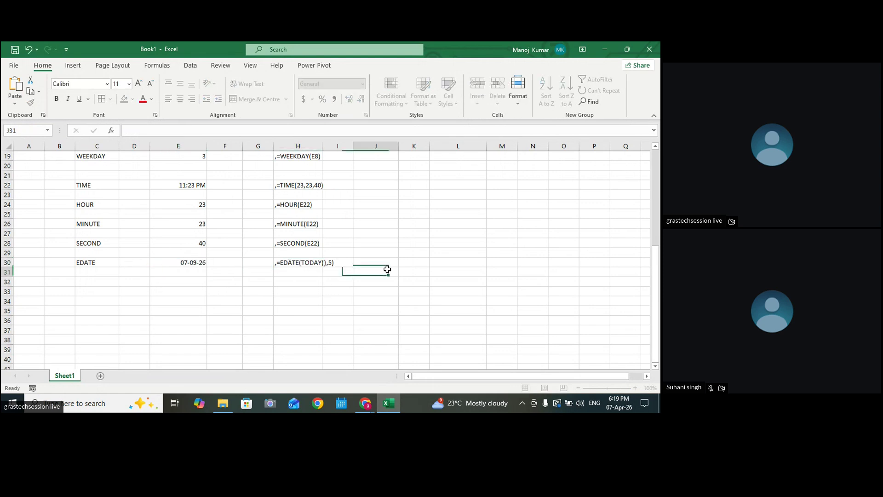
# Label cell C32 "EODATE" below the EDATE row
pyautogui.click(90, 283)
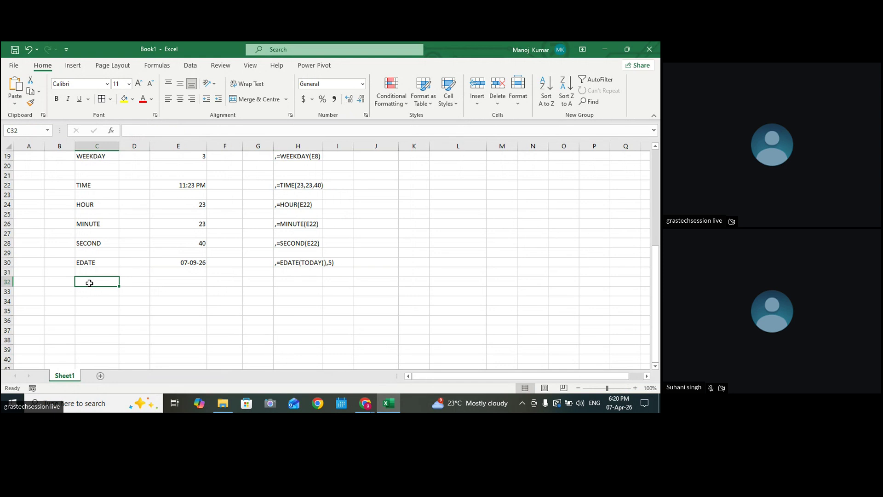
pyautogui.write('EO')
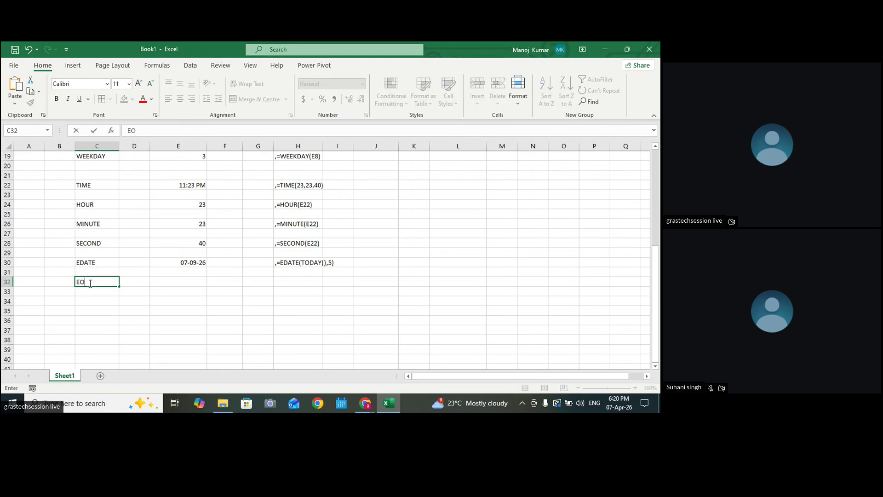
pyautogui.write('DATE')
pyautogui.click(278, 299)
# Add an outside border around each of the label cells C30 (EDATE) and C32 (EODATE)
pyautogui.click(87, 282)
pyautogui.click(96, 261)
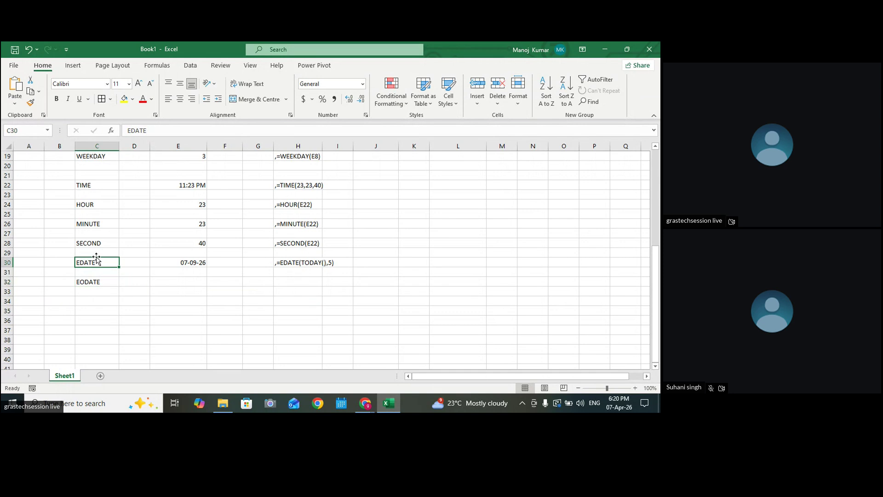
pyautogui.click(102, 98)
pyautogui.click(99, 282)
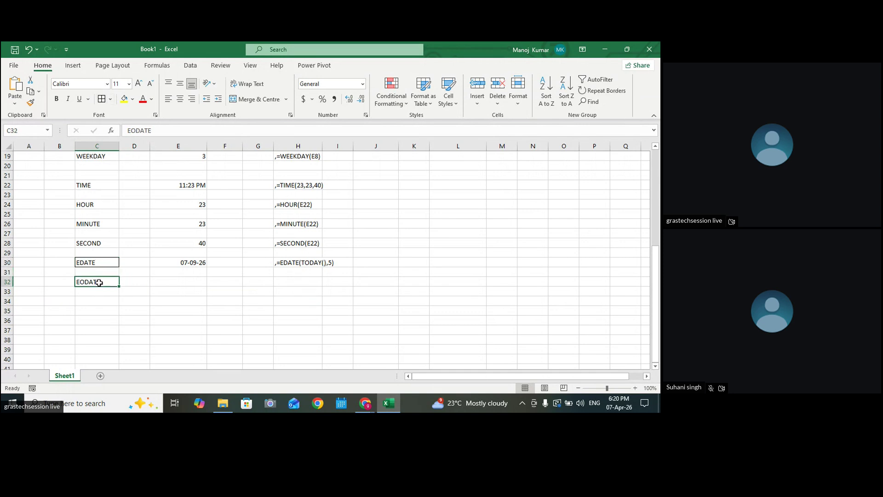
pyautogui.click(101, 98)
pyautogui.click(336, 177)
pyautogui.click(427, 202)
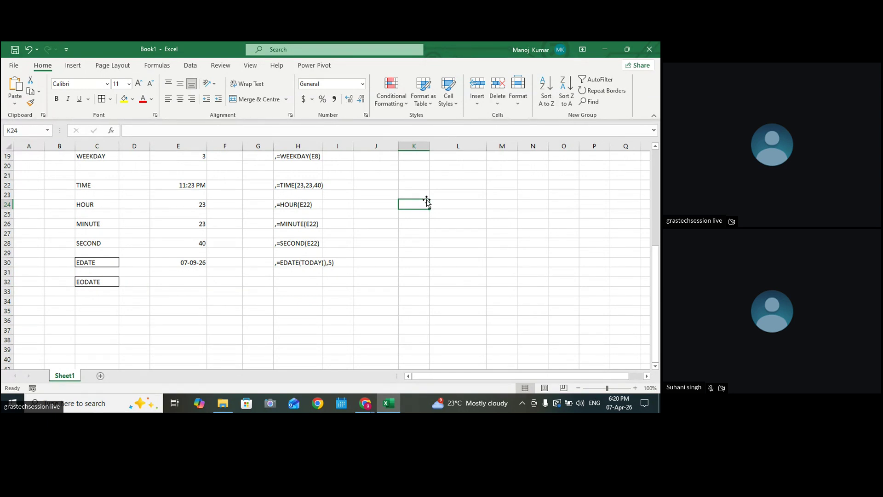
# Try the formula =EODATE(TODAY(),5) in cell E32, beside the EODATE label
pyautogui.click(184, 279)
pyautogui.click(194, 260)
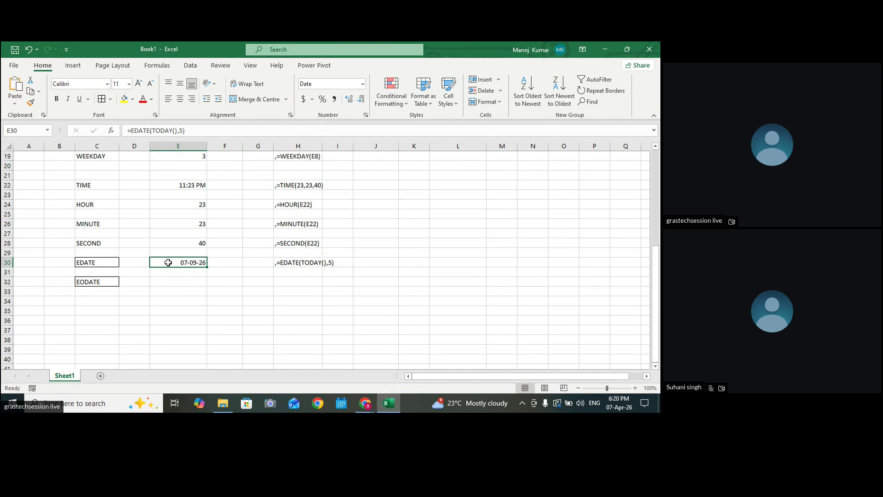
pyautogui.click(173, 283)
pyautogui.write('=')
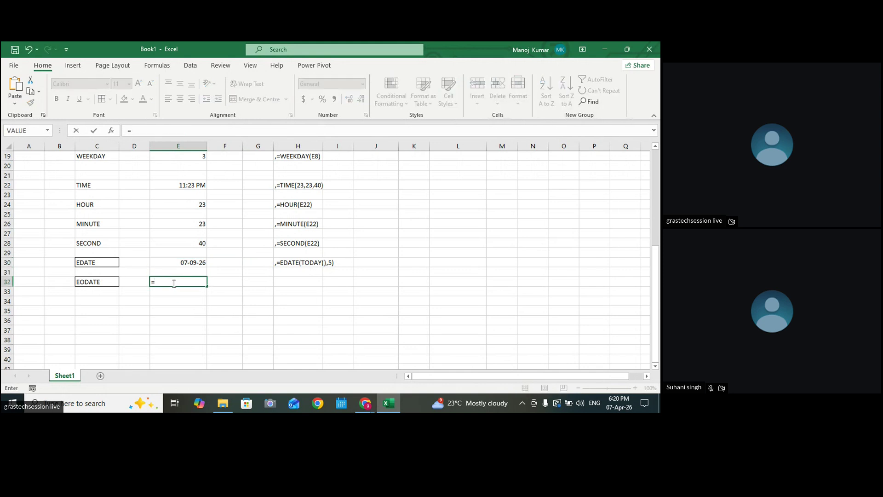
pyautogui.write('DATE')
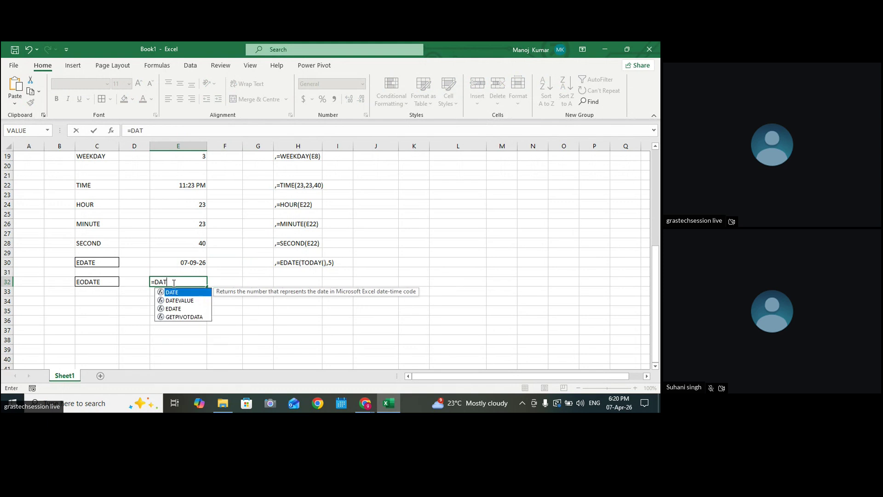
pyautogui.press('BackSpace')
pyautogui.press('BackSpace')
pyautogui.press('BackSpace')
pyautogui.press('BackSpace')
pyautogui.write('EOD')
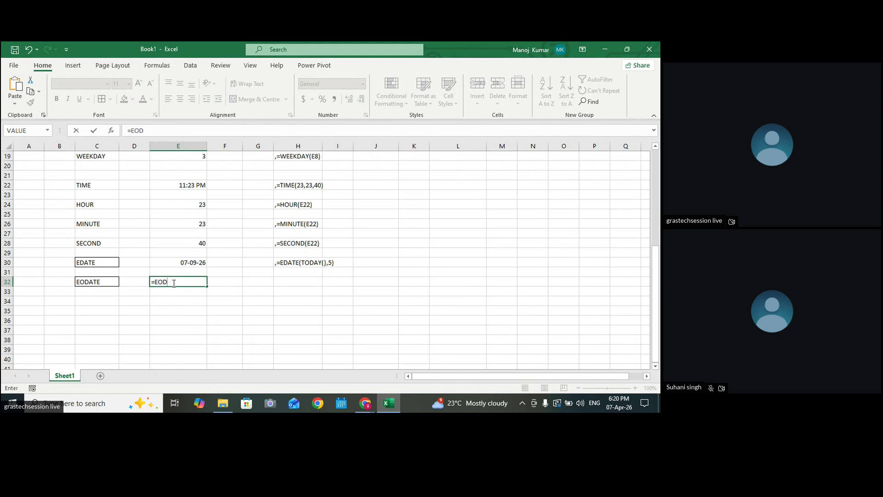
pyautogui.write('DATE')
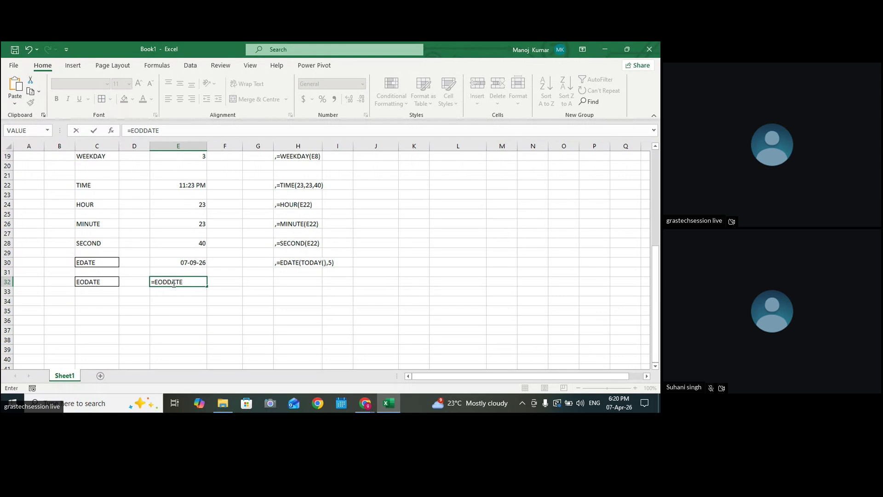
pyautogui.press('BackSpace')
pyautogui.press('BackSpace')
pyautogui.write('A')
pyautogui.press('BackSpace')
pyautogui.write('DATE(TODAY(),5')
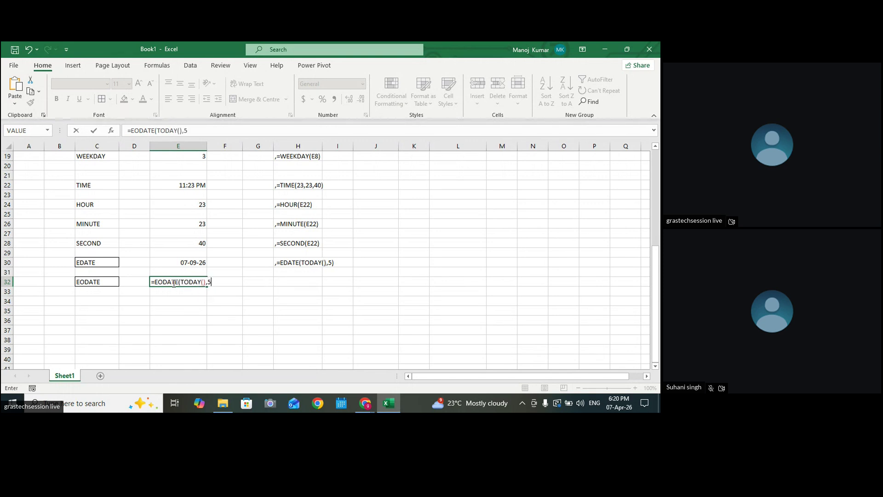
pyautogui.write(')')
pyautogui.press('Return')
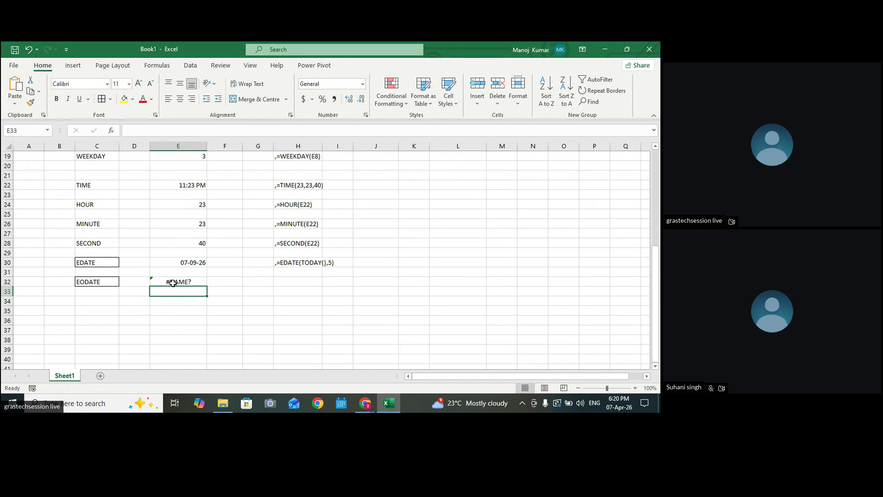
# Check the function name and arguments of the EODATE formula in cell E32
pyautogui.click(197, 262)
pyautogui.doubleClick(189, 285)
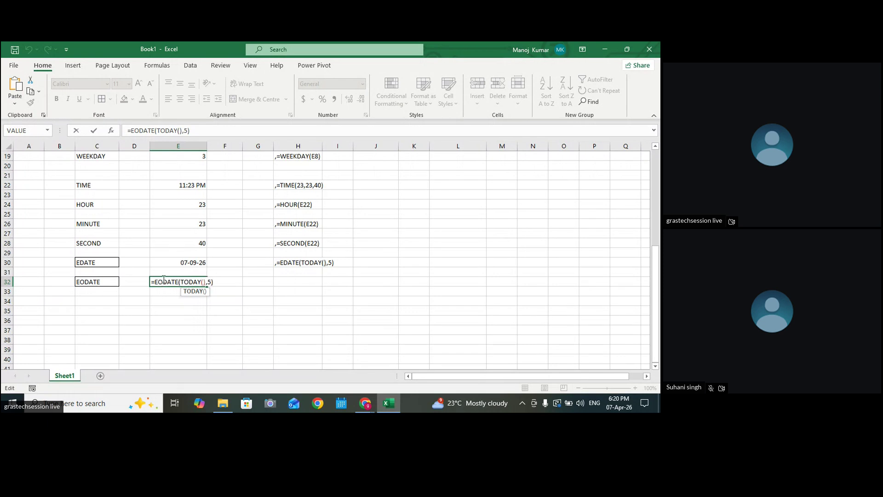
pyautogui.click(204, 282)
pyautogui.click(211, 282)
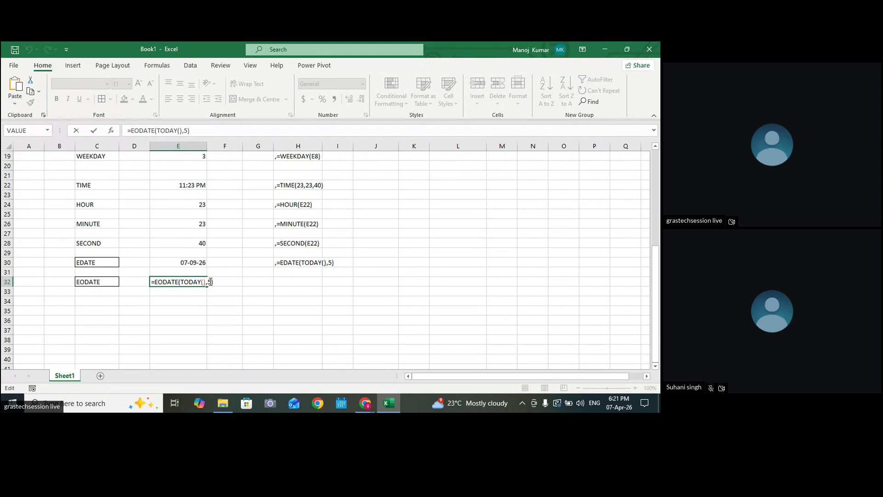
pyautogui.press('Return')
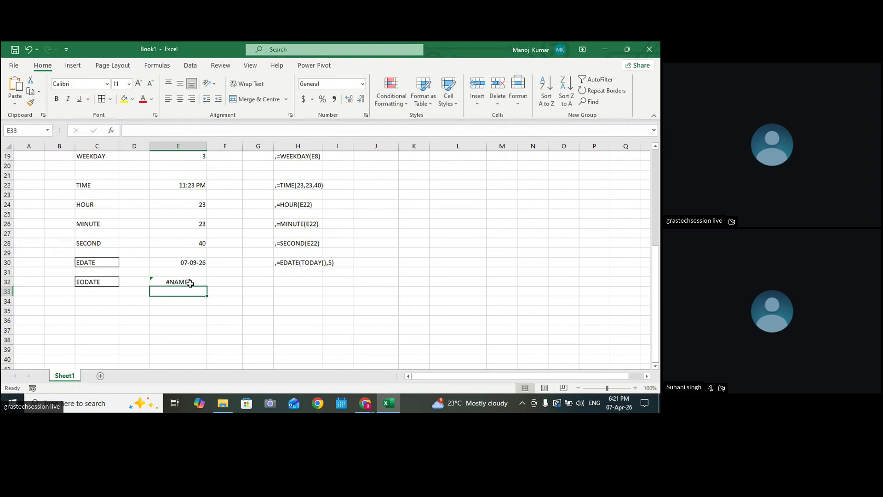
# Replace the formula in cell E32 with =EOMONTH(E30,5), referencing the EDATE result
pyautogui.doubleClick(190, 282)
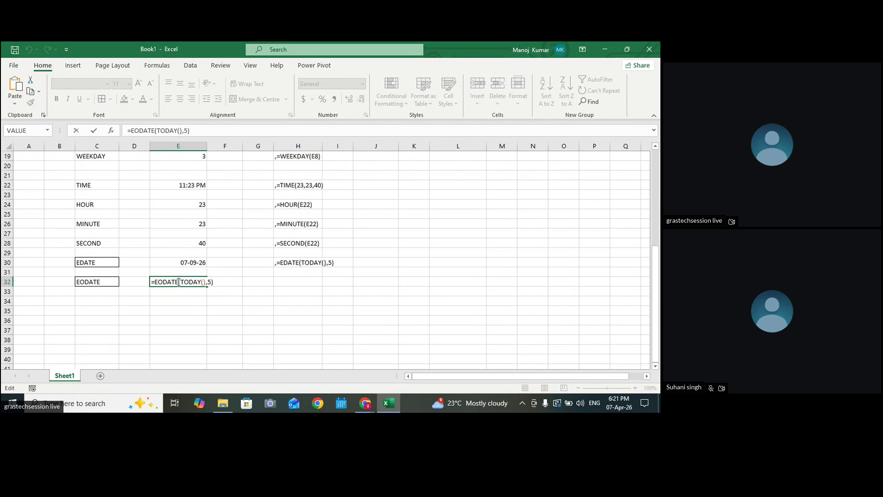
pyautogui.press('BackSpace')
pyautogui.press('BackSpace')
pyautogui.press('BackSpace')
pyautogui.press('BackSpace')
pyautogui.press('BackSpace')
pyautogui.press('BackSpace')
pyautogui.press('BackSpace')
pyautogui.press('BackSpace')
pyautogui.press('BackSpace')
pyautogui.press('BackSpace')
pyautogui.press('BackSpace')
pyautogui.press('BackSpace')
pyautogui.press('BackSpace')
pyautogui.press('BackSpace')
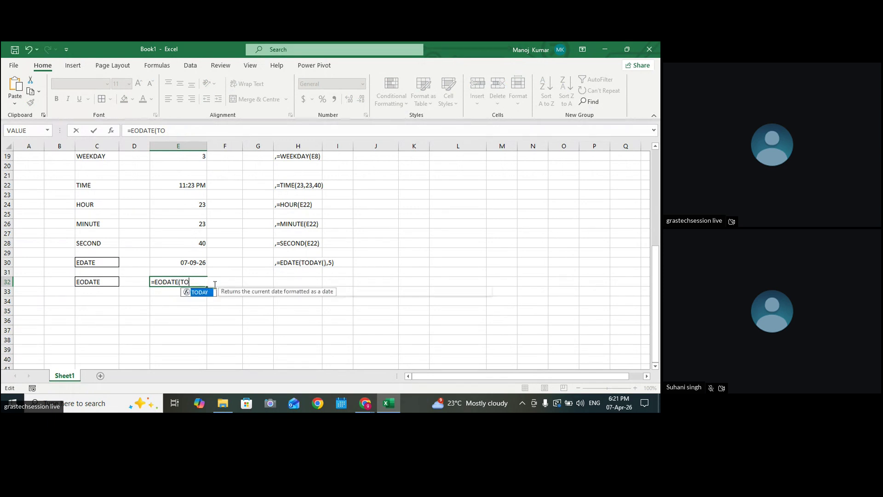
pyautogui.press('BackSpace')
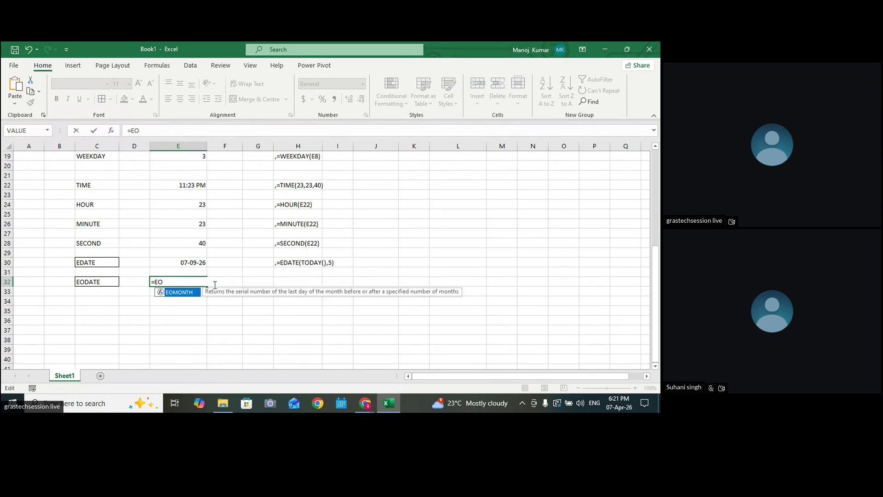
pyautogui.doubleClick(188, 292)
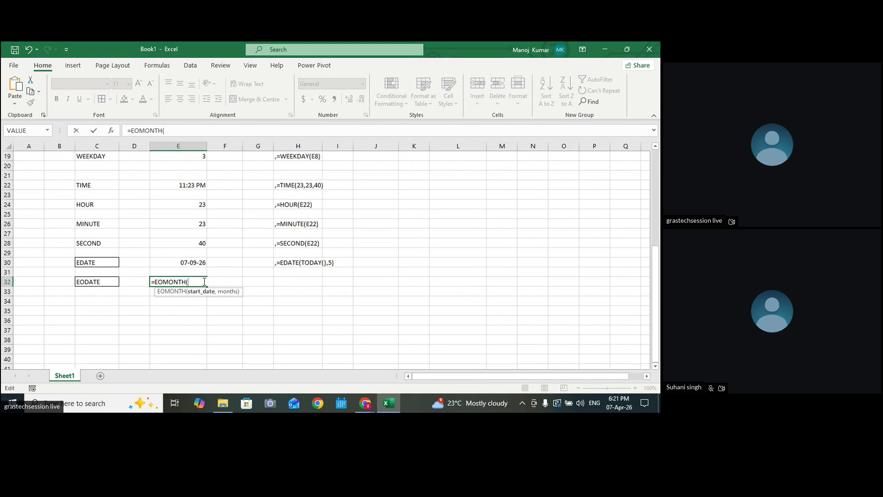
pyautogui.click(192, 262)
pyautogui.write(',5)')
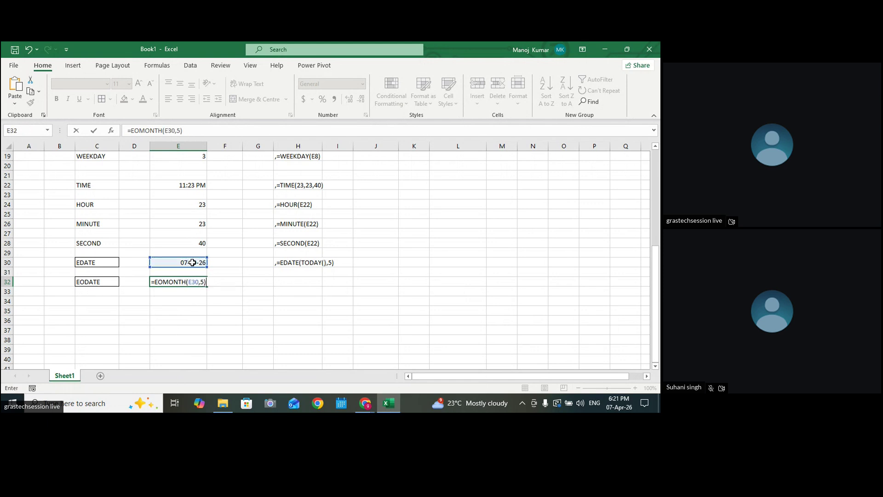
pyautogui.press('Return')
pyautogui.click(187, 282)
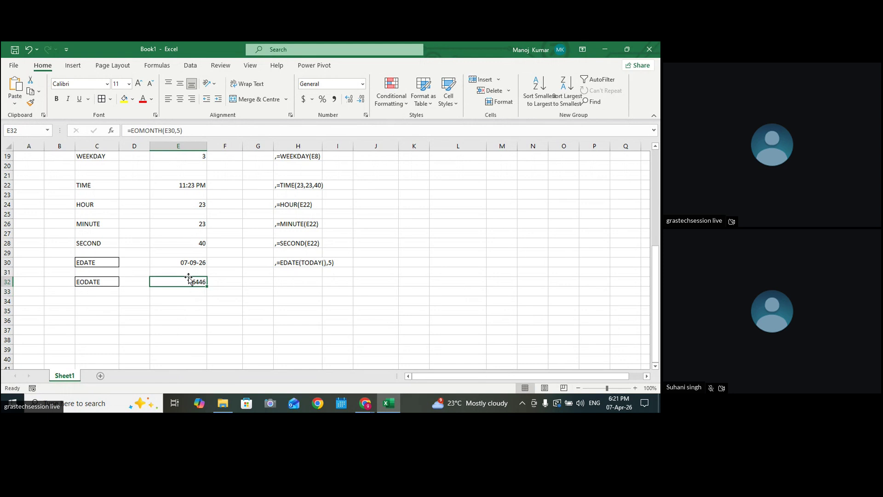
# Format the EOMONTH result in cell E32 as a Short Date
pyautogui.click(363, 84)
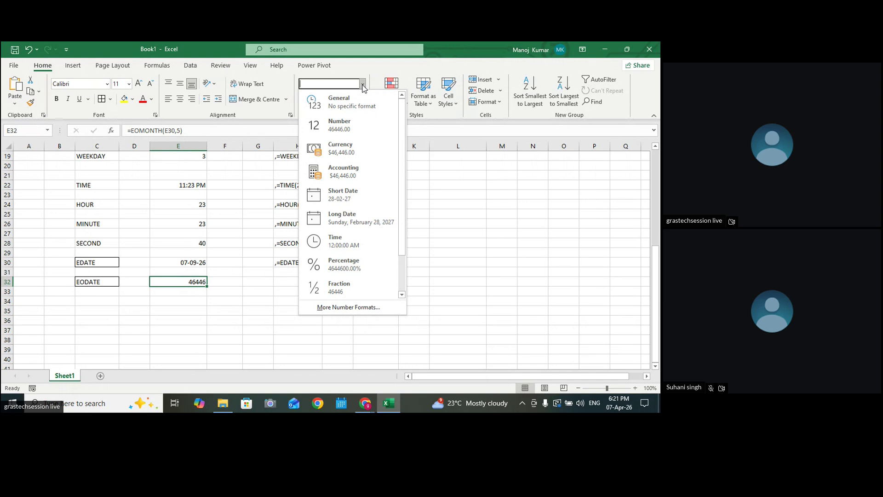
pyautogui.click(354, 197)
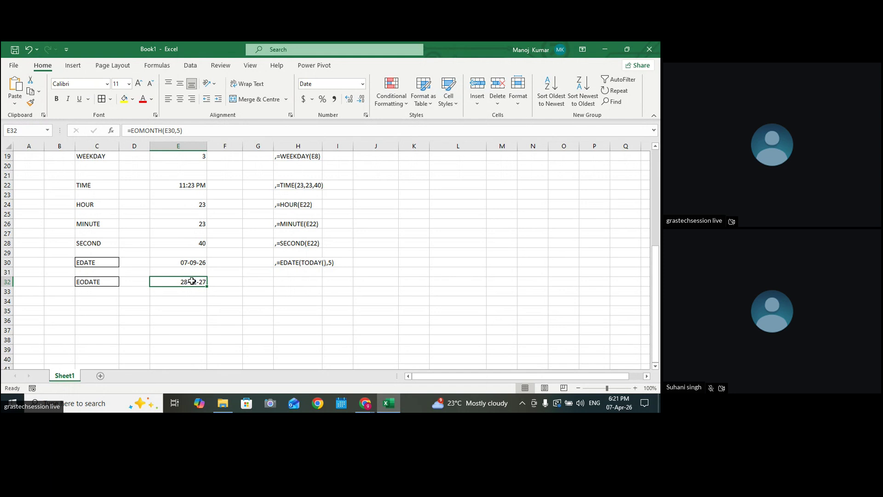
# Write the formula note ,=EOMONTH(E30,5) in cell H32 and fit column H to its contents
pyautogui.doubleClick(187, 283)
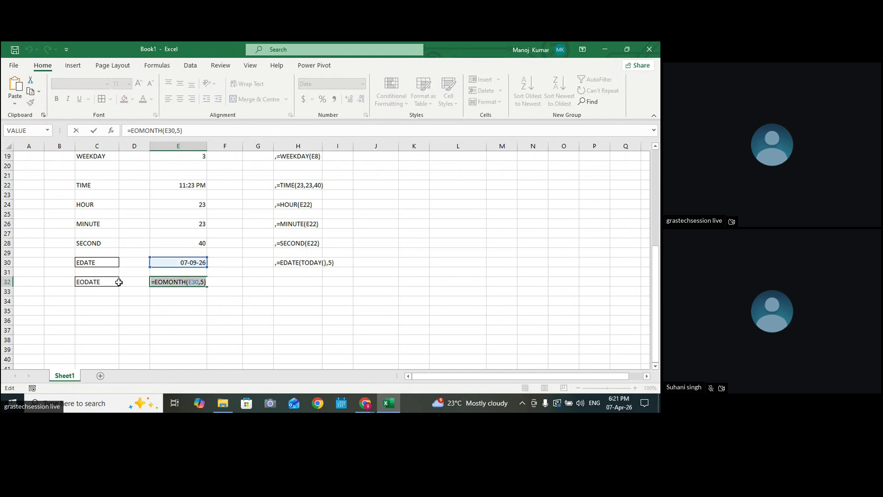
pyautogui.press('Return')
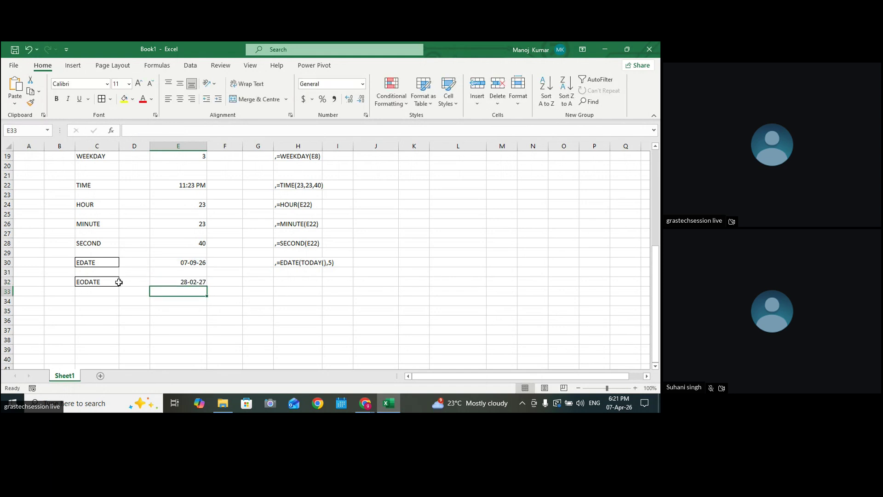
pyautogui.doubleClick(289, 284)
pyautogui.write(',')
pyautogui.write('=EOMONTH(E30,5)')
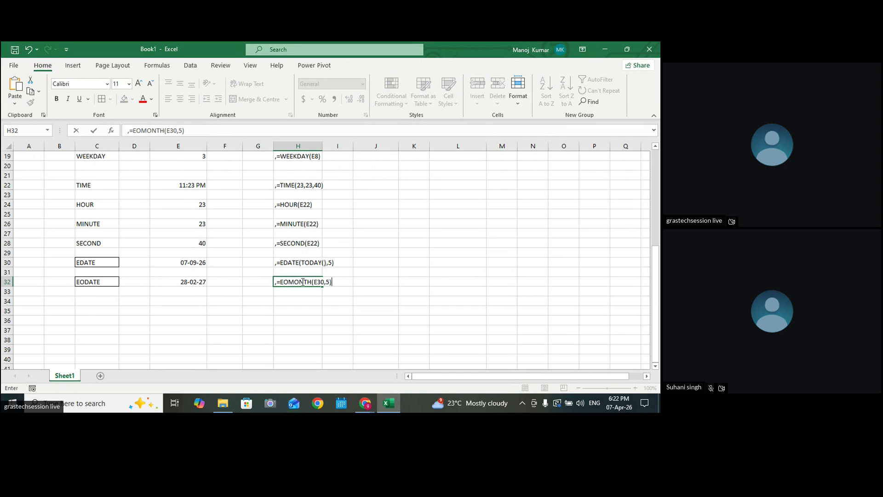
pyautogui.click(368, 282)
pyautogui.doubleClick(323, 145)
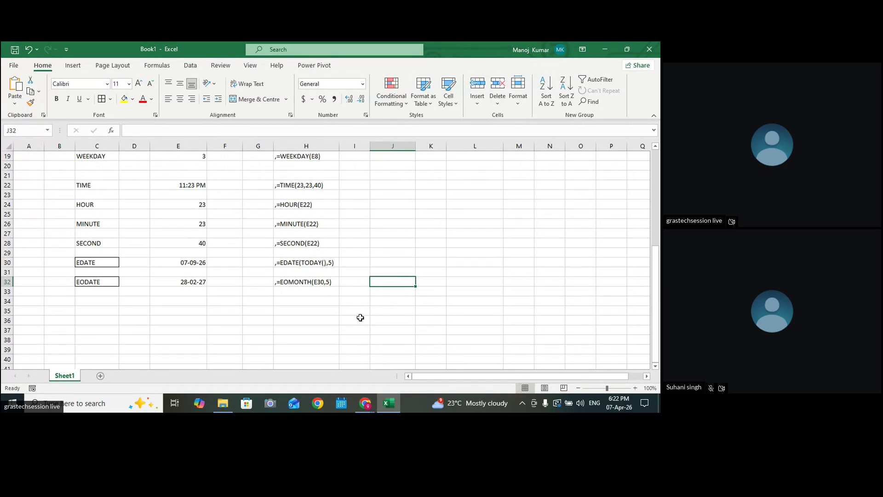
# Compare the EOMONTH date in cell E32 with the EDATE date in cell E30
pyautogui.click(177, 283)
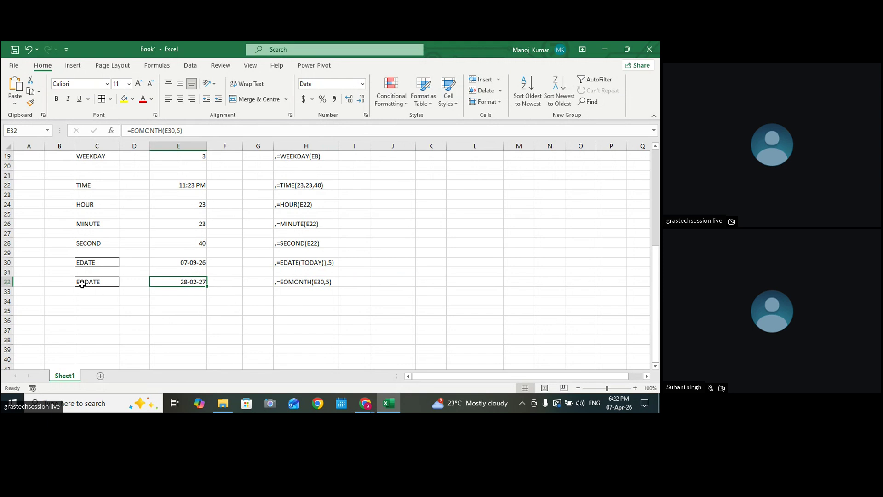
pyautogui.scroll(2, 82, 284)
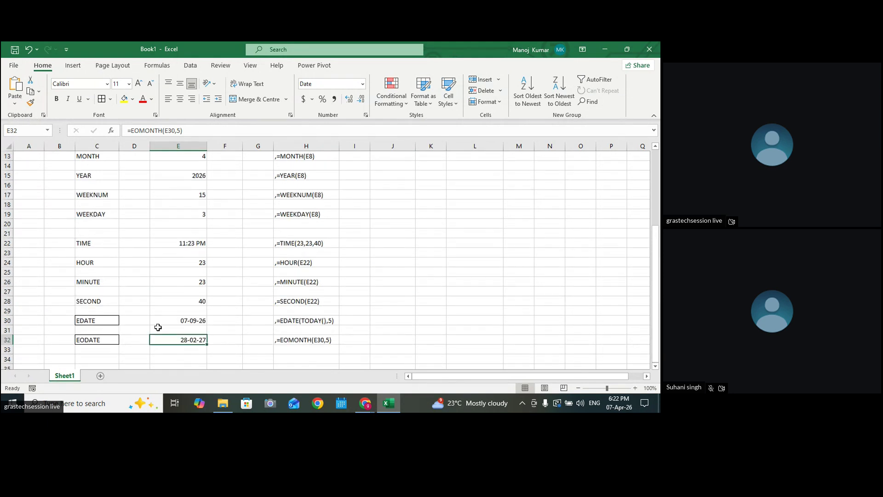
pyautogui.click(198, 321)
pyautogui.click(442, 271)
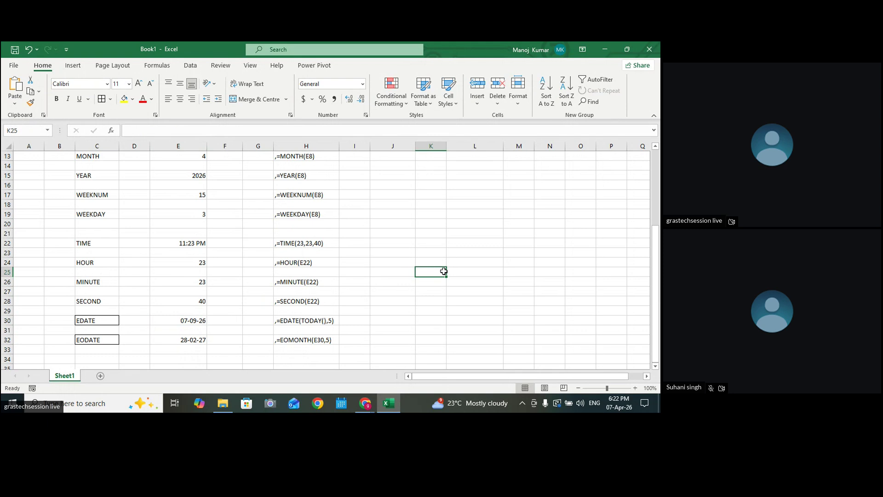
# Merge and centre cells C35 to J35 below the existing function list
pyautogui.scroll(-1, 444, 271)
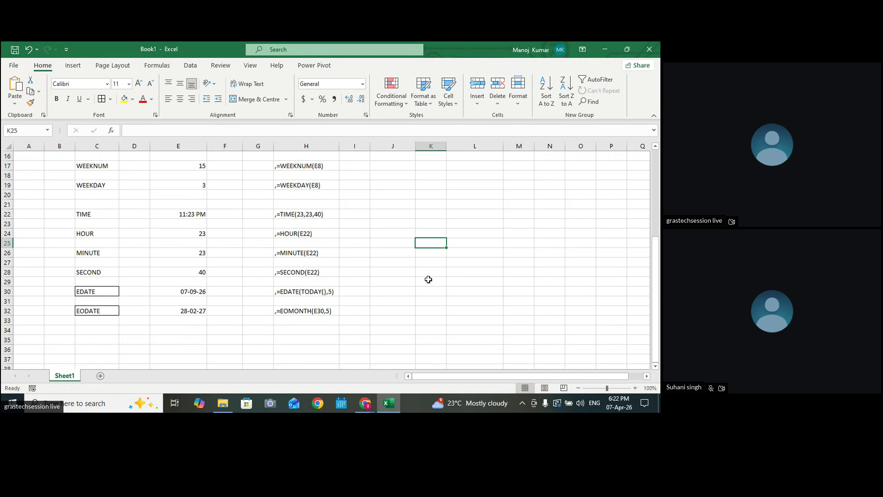
pyautogui.scroll(-1, 428, 280)
pyautogui.scroll(-2, 428, 279)
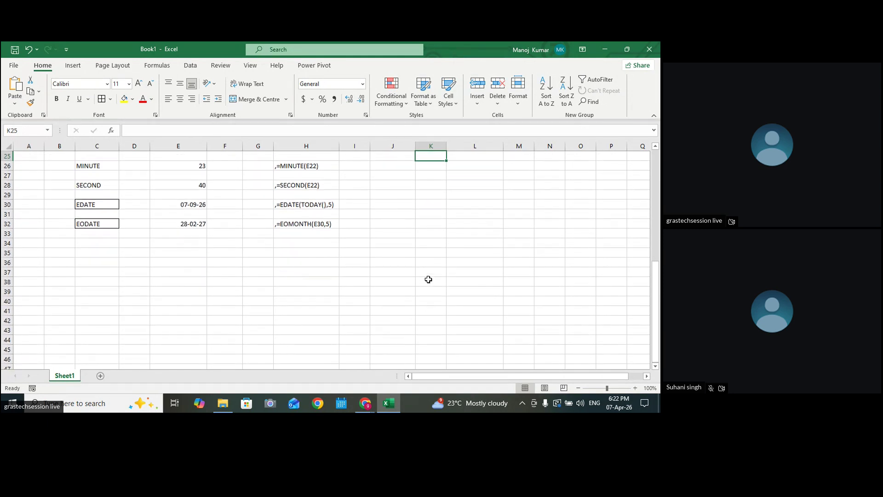
pyautogui.click(373, 301)
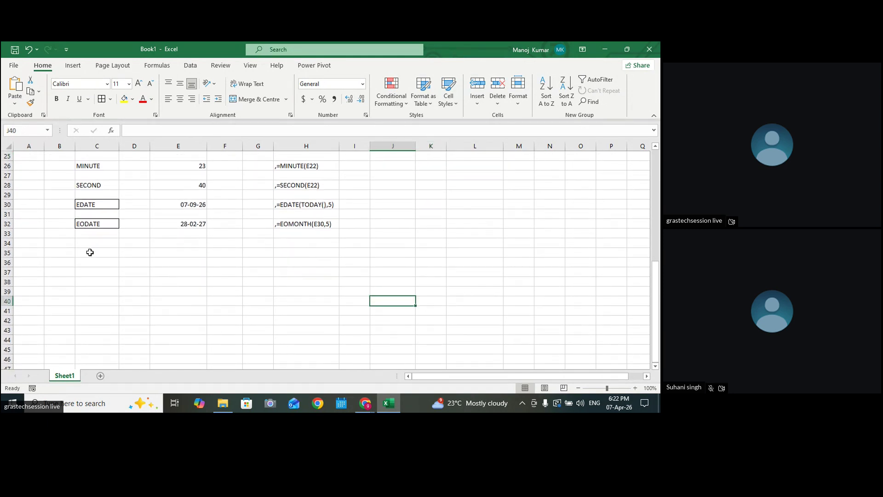
pyautogui.moveTo(89, 253); pyautogui.dragTo(367, 254)
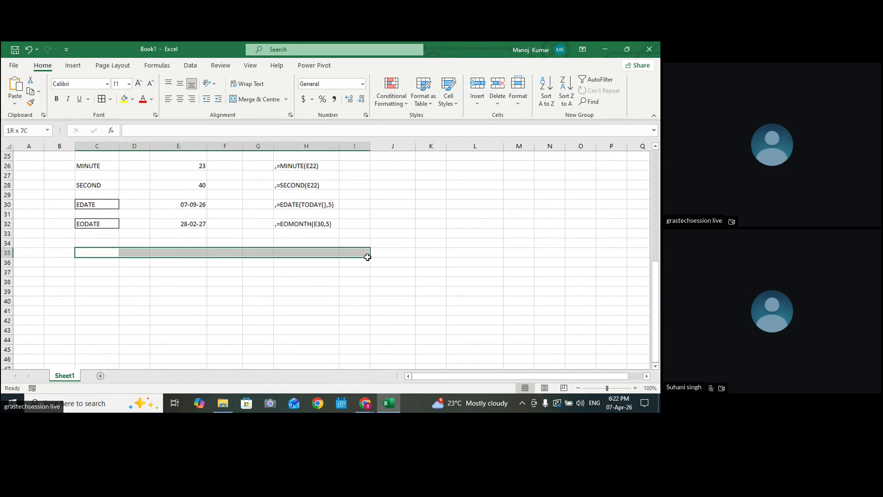
pyautogui.click(259, 99)
# Enter the section heading NETWORKDAY in the merged cell and correct its spelling
pyautogui.doubleClick(243, 253)
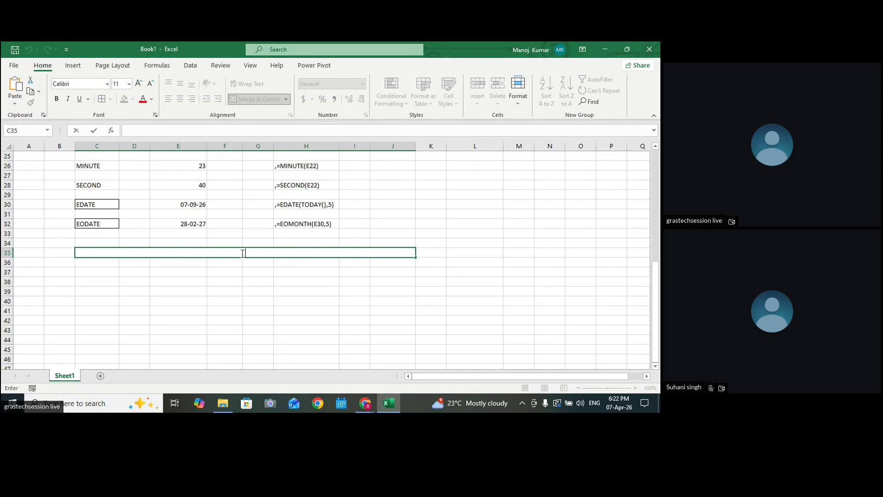
pyautogui.write('NEWRO')
pyautogui.press('BackSpace')
pyautogui.write('RKDAY')
pyautogui.click(377, 276)
pyautogui.doubleClick(241, 253)
pyautogui.press('BackSpace')
pyautogui.write('T')
pyautogui.click(355, 298)
pyautogui.click(241, 253)
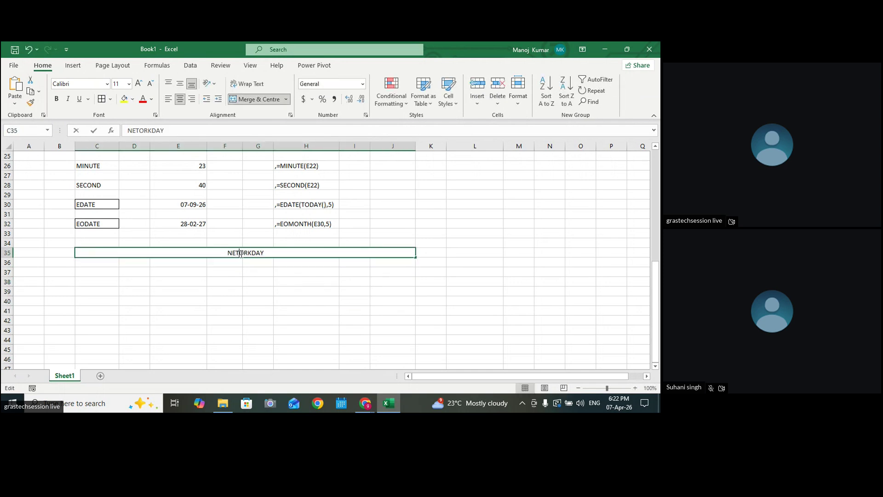
pyautogui.write('W')
pyautogui.click(282, 289)
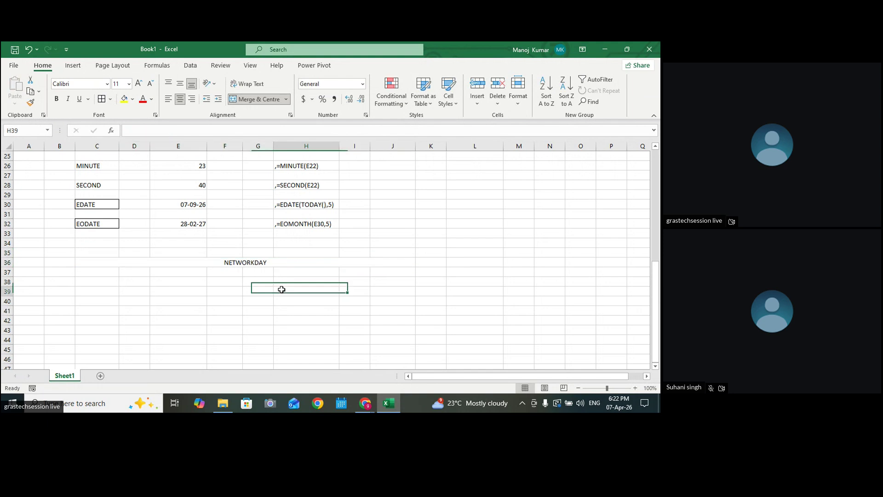
# Move the NETWORKDAY heading back to row 35 and fill it yellow
pyautogui.moveTo(273, 261); pyautogui.dragTo(269, 254)
pyautogui.click(266, 260)
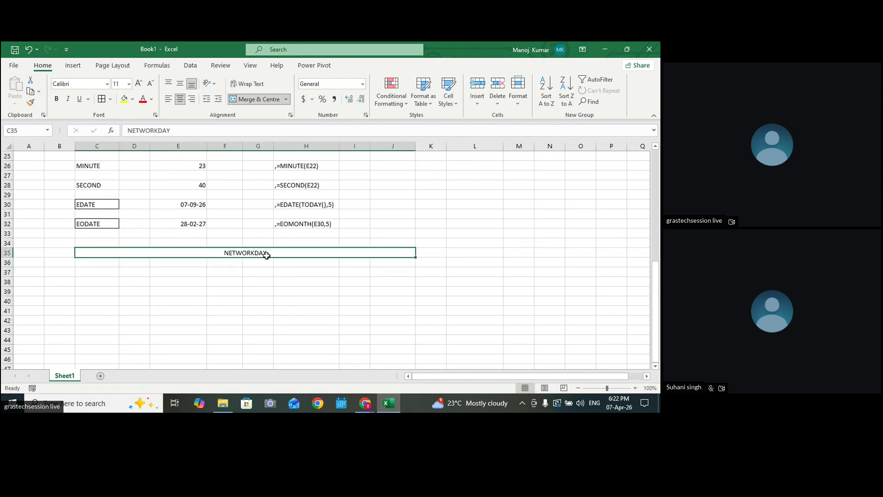
pyautogui.click(124, 101)
pyautogui.click(281, 282)
# Enter the label START DATE in cell C38 below the NETWORKDAY heading
pyautogui.click(114, 281)
pyautogui.doubleClick(105, 280)
pyautogui.write('S')
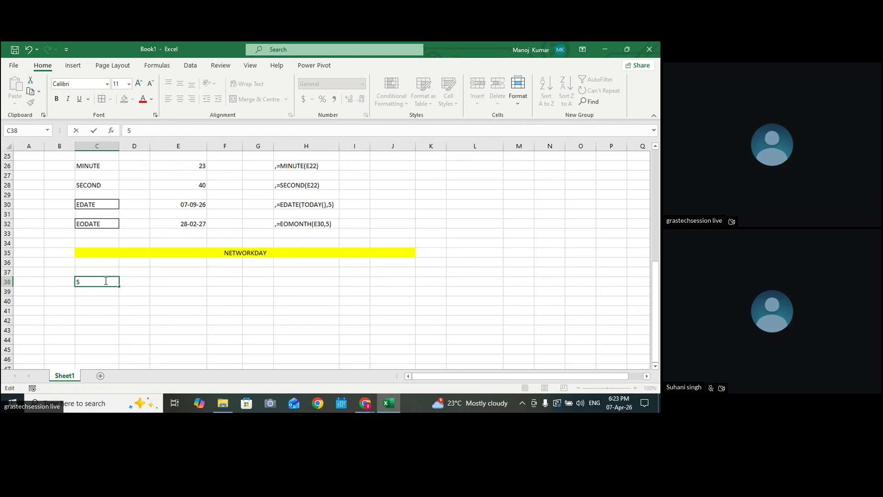
pyautogui.write('RAR')
pyautogui.press('BackSpace')
pyautogui.press('BackSpace')
pyautogui.write('START DATE')
pyautogui.click(186, 289)
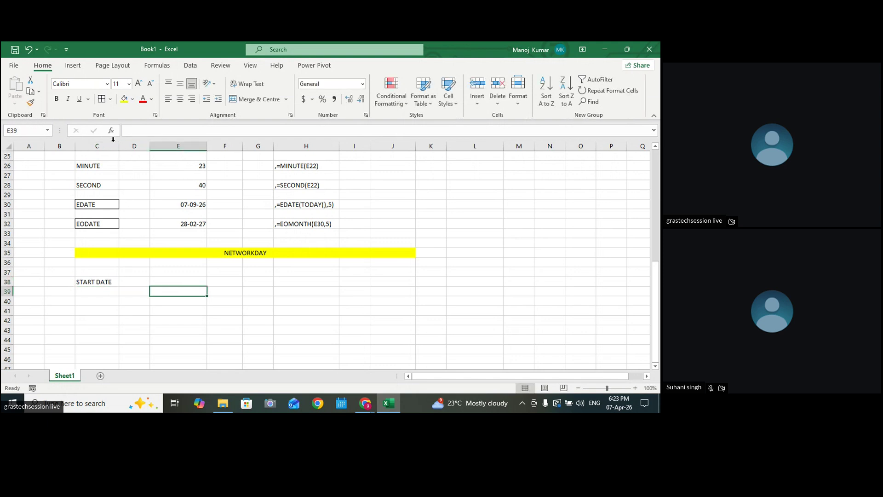
# Widen columns C and D and enter the start date 01-01-2026 in cell D38
pyautogui.moveTo(119, 146); pyautogui.dragTo(182, 145)
pyautogui.click(157, 283)
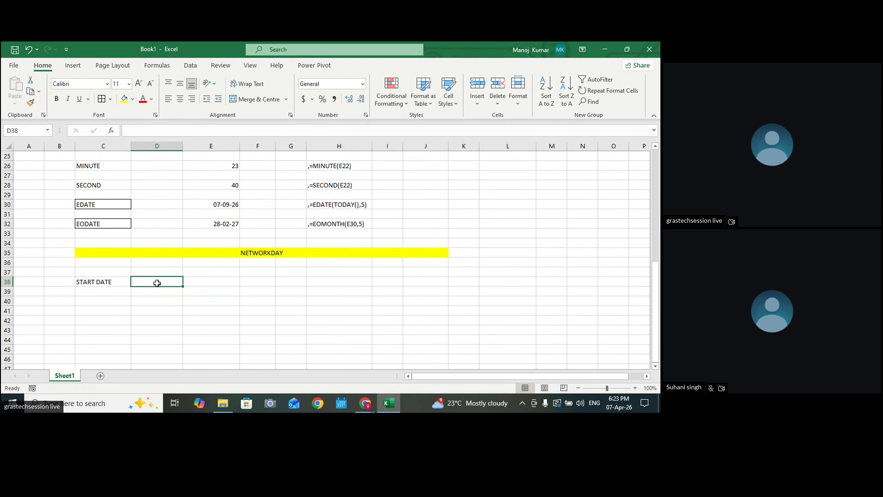
pyautogui.write('01-01-2026')
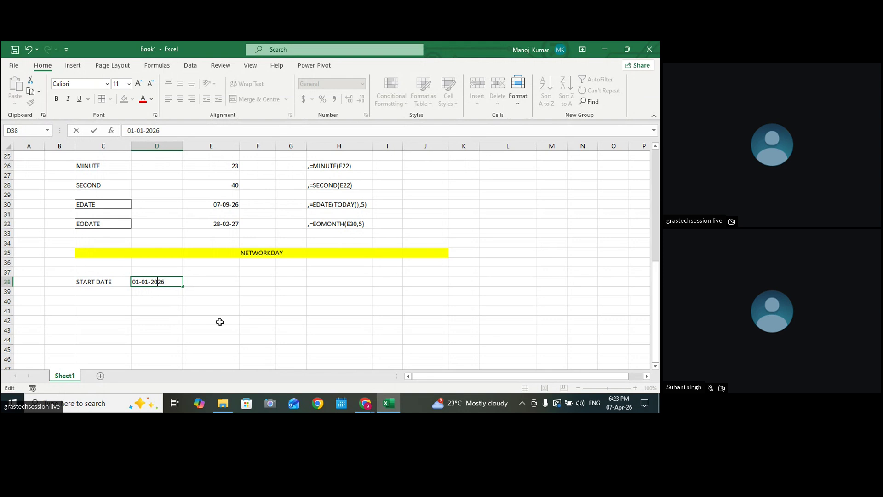
pyautogui.click(219, 321)
# Copy the START DATE label and its date from C38:D38 into row 39
pyautogui.moveTo(98, 281); pyautogui.dragTo(161, 280)
pyautogui.hotkey('ctrl', 'c')
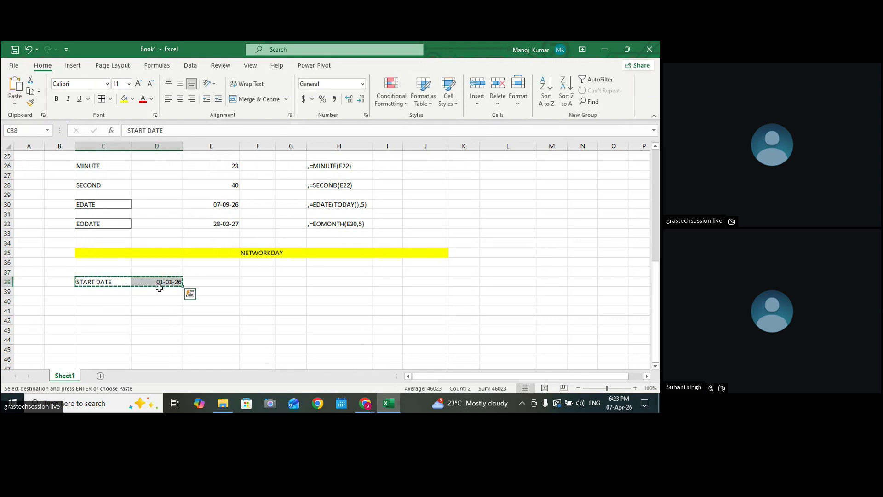
pyautogui.click(107, 292)
pyautogui.hotkey('ctrl', 'v')
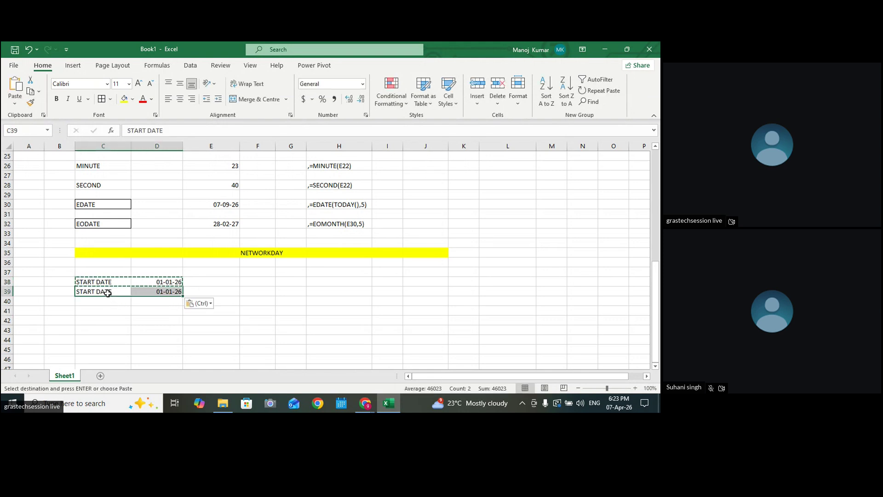
# Change the copied date in cell D39 to 31-03-2026
pyautogui.doubleClick(165, 293)
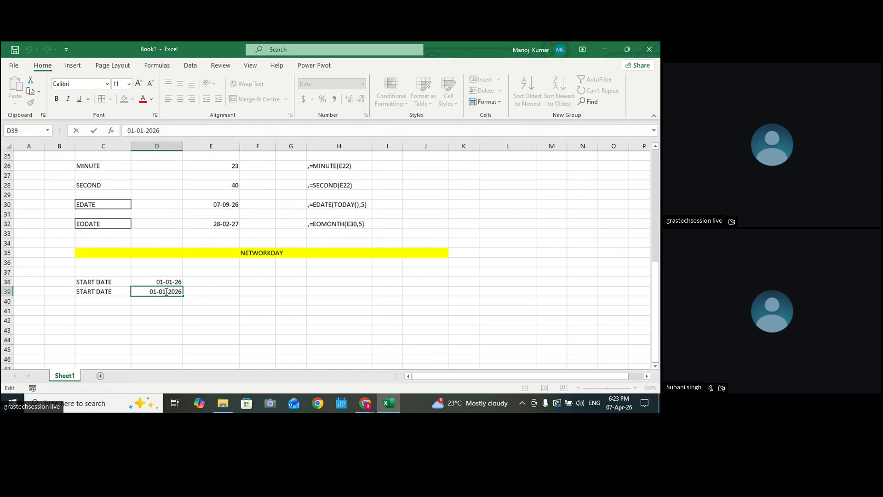
pyautogui.press('BackSpace')
pyautogui.write('3')
pyautogui.press('BackSpace')
pyautogui.press('BackSpace')
pyautogui.write('31')
pyautogui.press('BackSpace')
pyautogui.press('BackSpace')
pyautogui.press('BackSpace')
pyautogui.press('BackSpace')
pyautogui.write('31-0')
pyautogui.press('Return')
# Change the copied label in cell C39 to END DATE
pyautogui.moveTo(99, 282); pyautogui.dragTo(47, 290)
pyautogui.doubleClick(90, 293)
pyautogui.write('END')
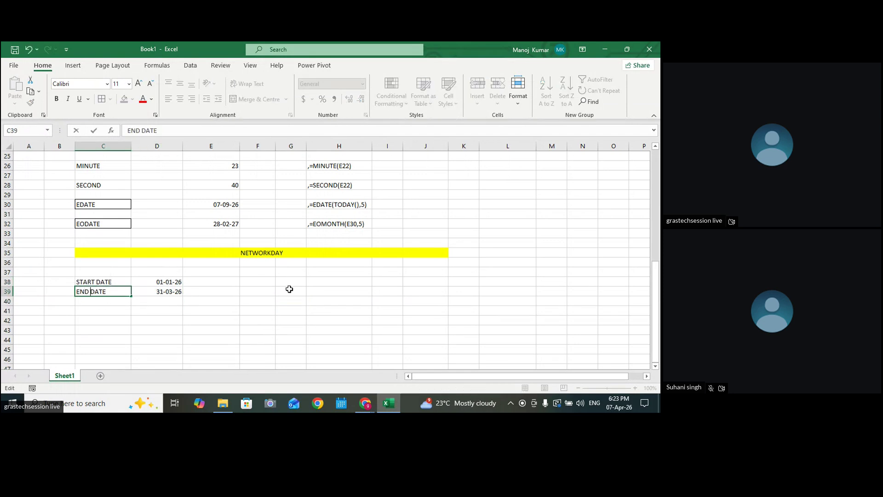
# Apply borders to the NETWORKDAY heading and to every cell of the start and end date block C38:D39
pyautogui.click(299, 252)
pyautogui.click(112, 104)
pyautogui.click(131, 184)
pyautogui.click(288, 290)
pyautogui.moveTo(119, 285); pyautogui.dragTo(178, 294)
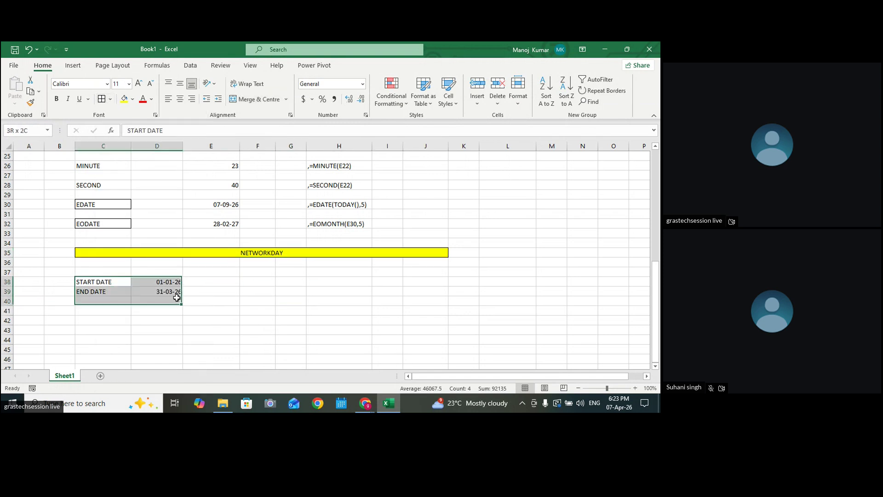
pyautogui.click(101, 99)
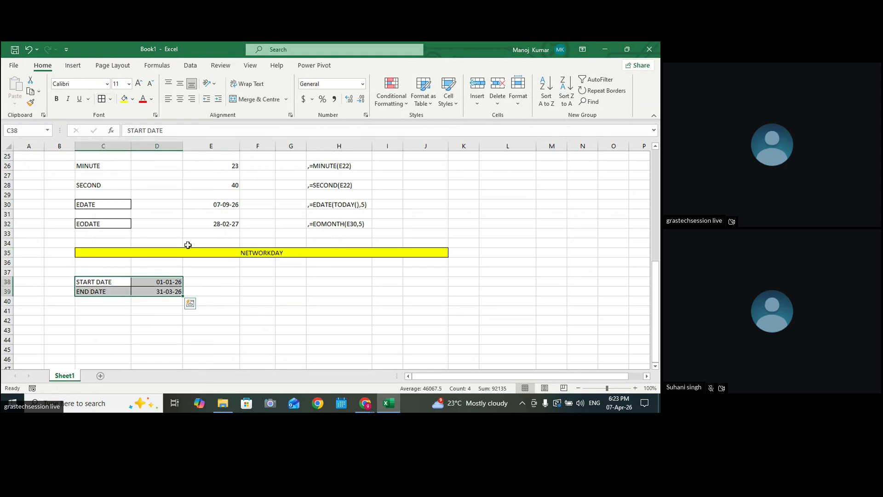
pyautogui.click(258, 271)
# Enter the formula =NETWORKDAYS(D38,D39) in cell D42 to count working days between the two dates
pyautogui.click(157, 320)
pyautogui.doubleClick(151, 320)
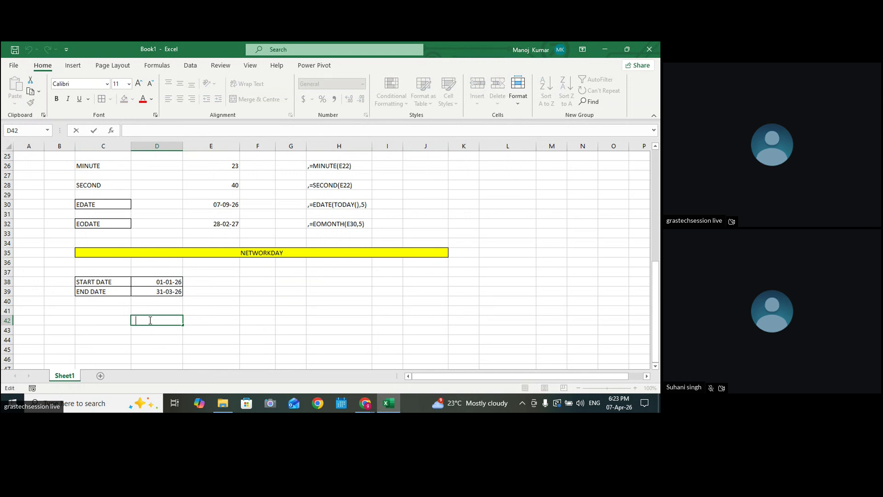
pyautogui.write('=NE')
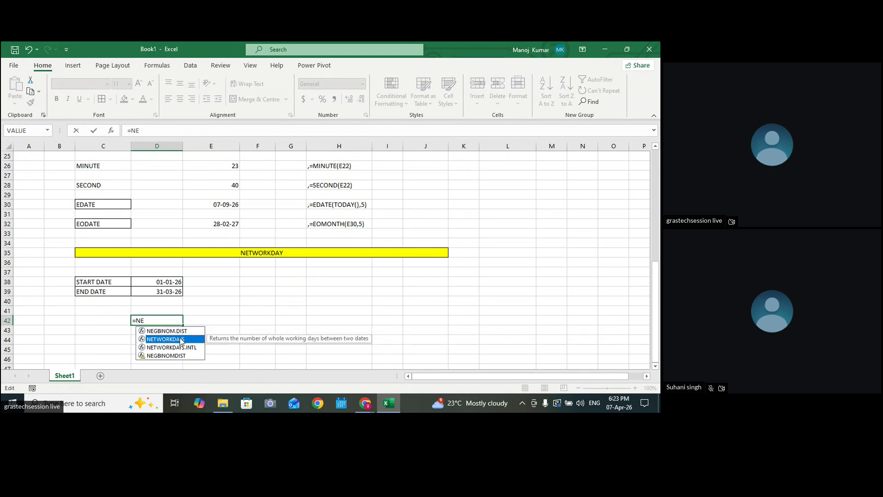
pyautogui.doubleClick(178, 340)
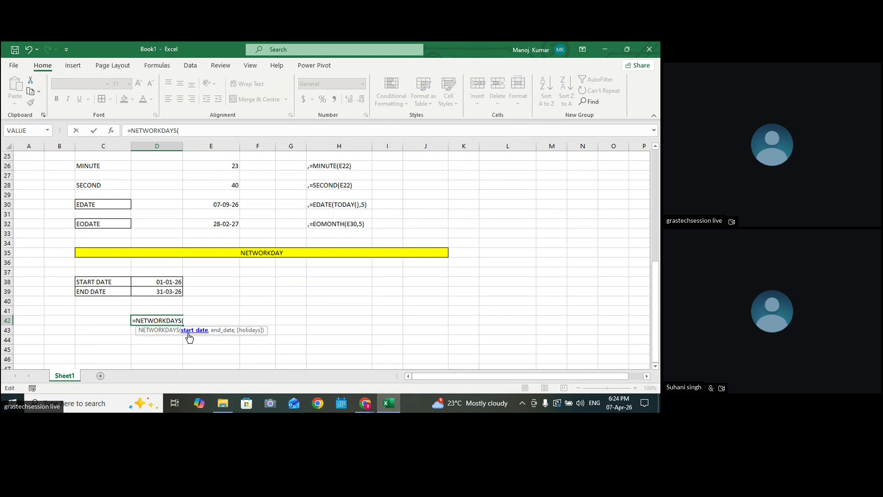
pyautogui.click(163, 281)
pyautogui.write(',')
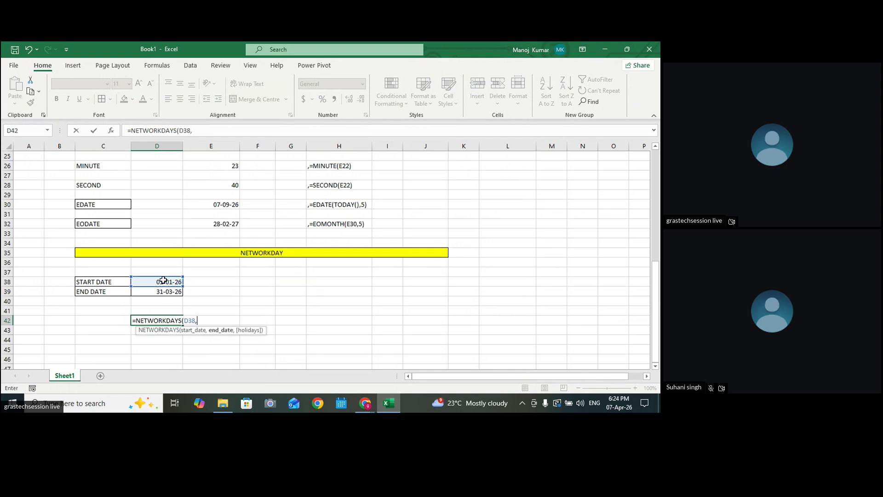
pyautogui.click(164, 291)
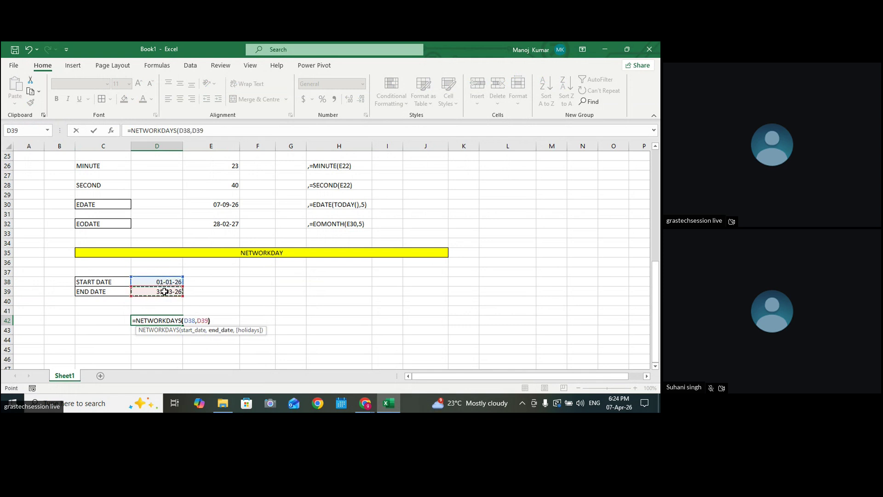
pyautogui.write(')')
pyautogui.press('Return')
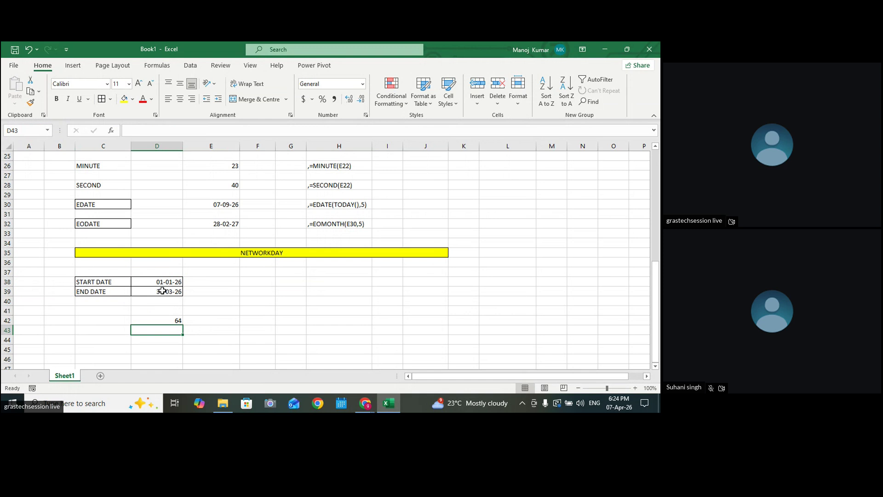
# Copy the NETWORKDAYS formula from D42 and add it to cell G42 as the text note ,=NETWORKDAYS(D38,D39)
pyautogui.doubleClick(171, 320)
pyautogui.moveTo(216, 320); pyautogui.dragTo(109, 317)
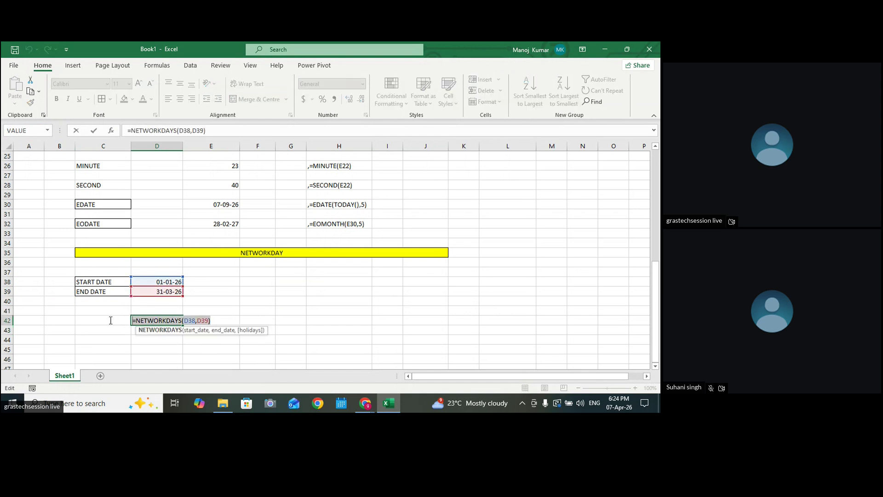
pyautogui.hotkey('ctrl', 'c')
pyautogui.press('Return')
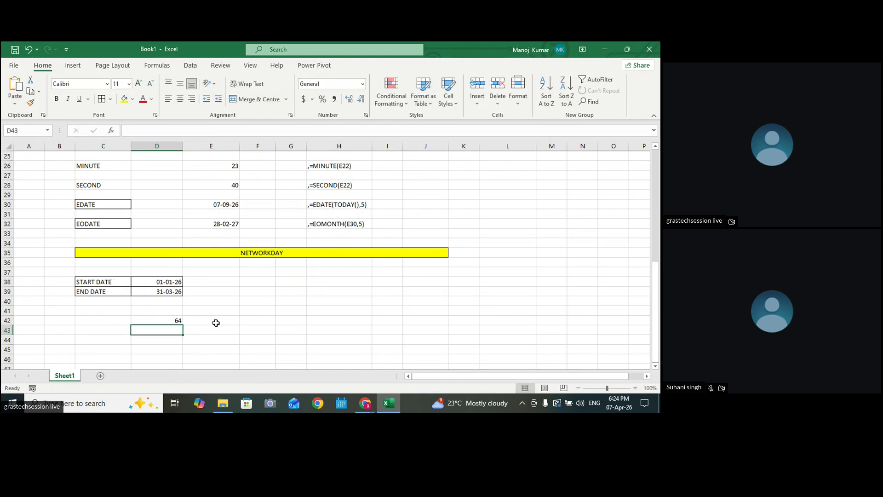
pyautogui.click(286, 320)
pyautogui.doubleClick(286, 320)
pyautogui.write(',')
pyautogui.hotkey('ctrl', 'v')
pyautogui.click(373, 301)
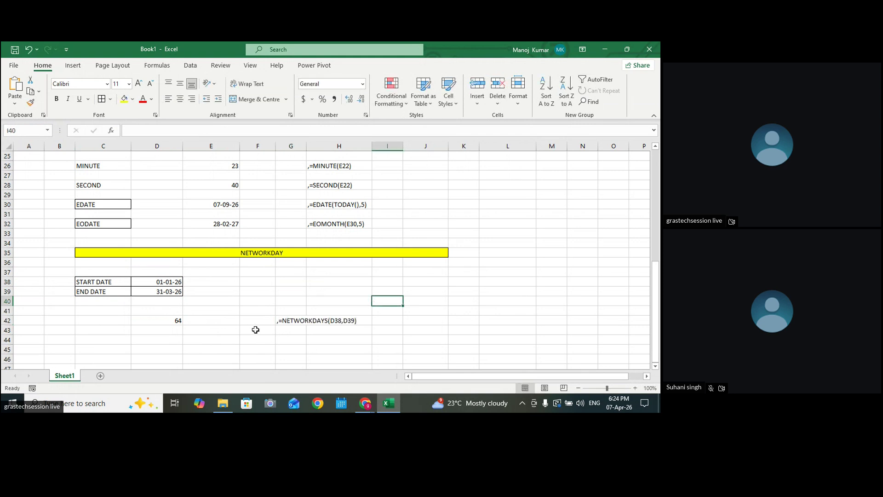
pyautogui.click(169, 321)
pyautogui.moveTo(167, 283); pyautogui.dragTo(166, 291)
pyautogui.click(167, 318)
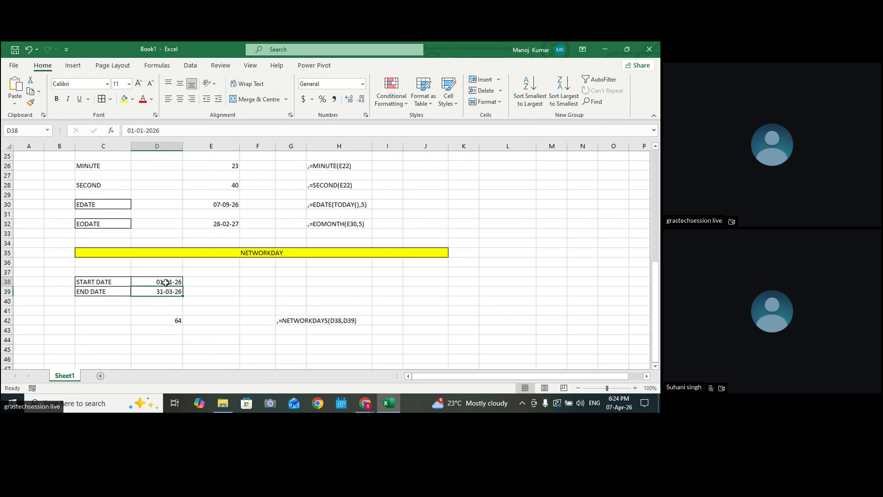
pyautogui.click(168, 291)
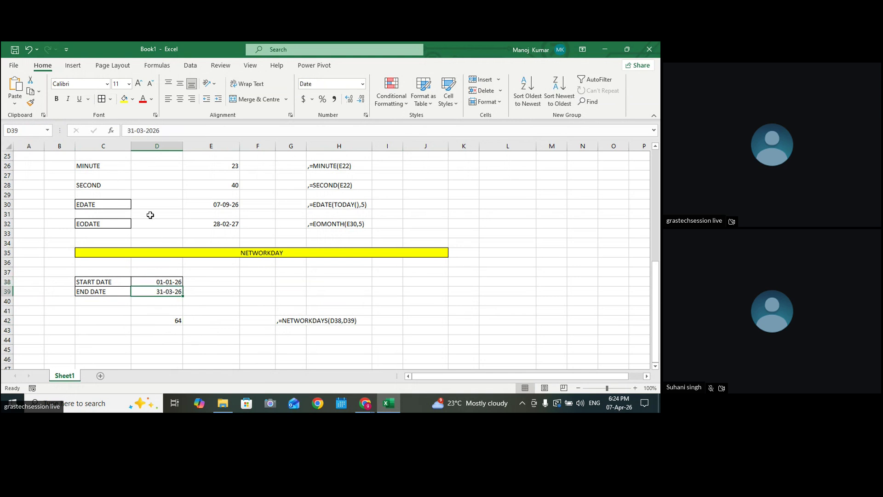
# Apply a border to the working-days result in cell D42
pyautogui.click(174, 321)
pyautogui.click(100, 100)
pyautogui.click(514, 252)
pyautogui.click(589, 237)
pyautogui.moveTo(524, 282); pyautogui.dragTo(555, 307)
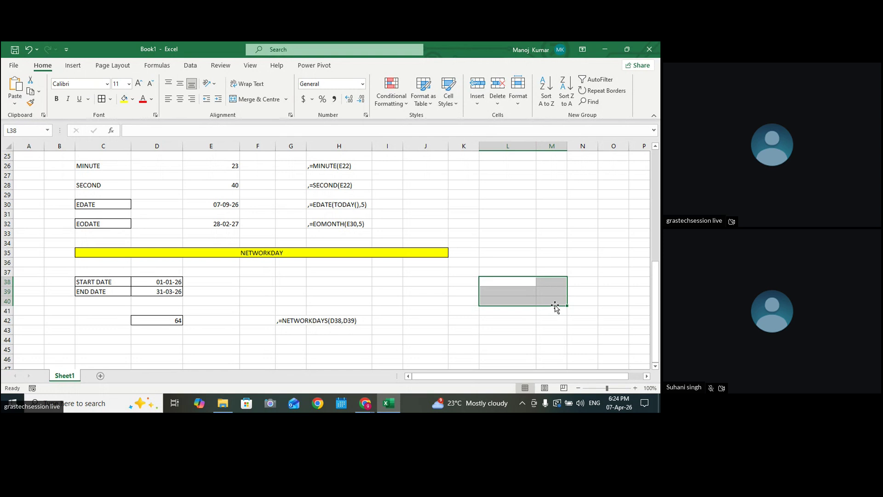
# Change the yellow section heading in row 35 to NETWORKDAYS
pyautogui.click(176, 319)
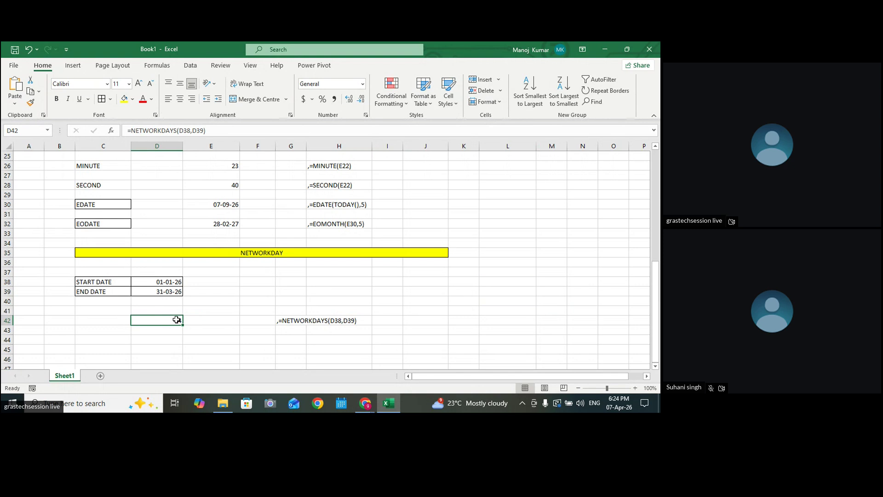
pyautogui.click(261, 250)
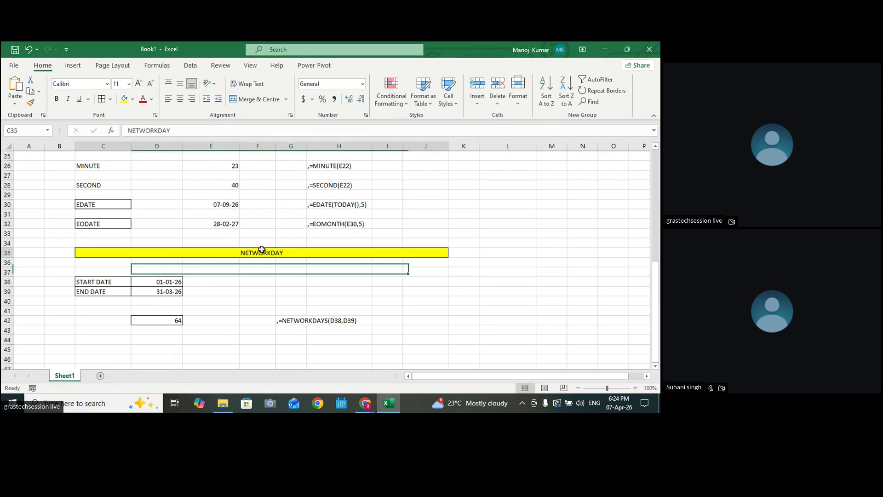
pyautogui.hotkey('ctrl', 'Up')
pyautogui.scroll(1, 302, 249)
pyautogui.scroll(-7, 294, 255)
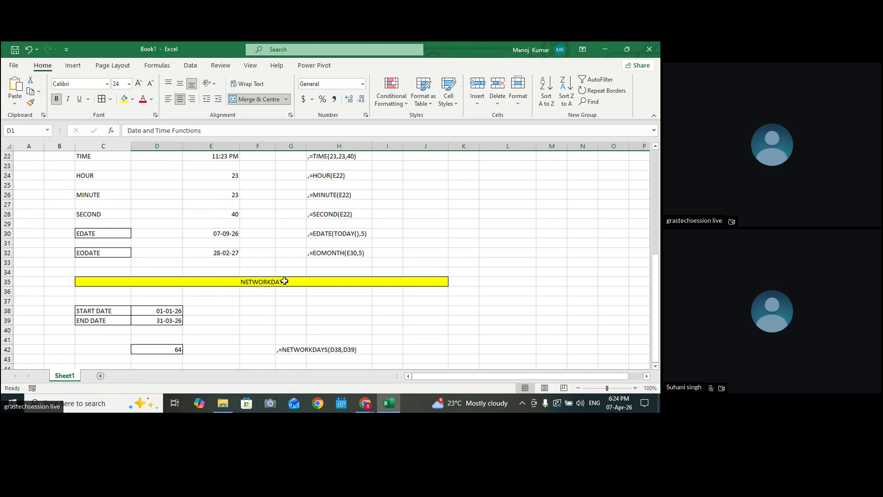
pyautogui.doubleClick(284, 281)
pyautogui.write('S')
pyautogui.click(464, 301)
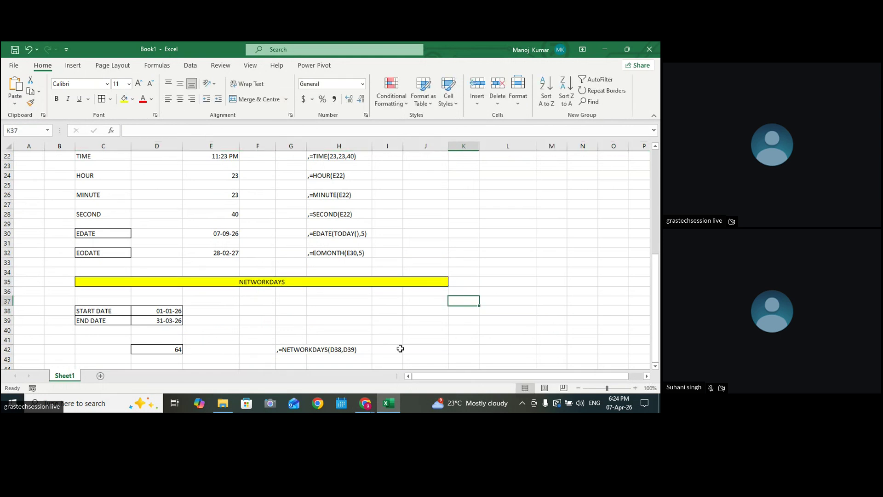
# Merge and centre cells F39:H39 and enter the note SUN , SAT EXCLUDED
pyautogui.moveTo(253, 321); pyautogui.dragTo(335, 317)
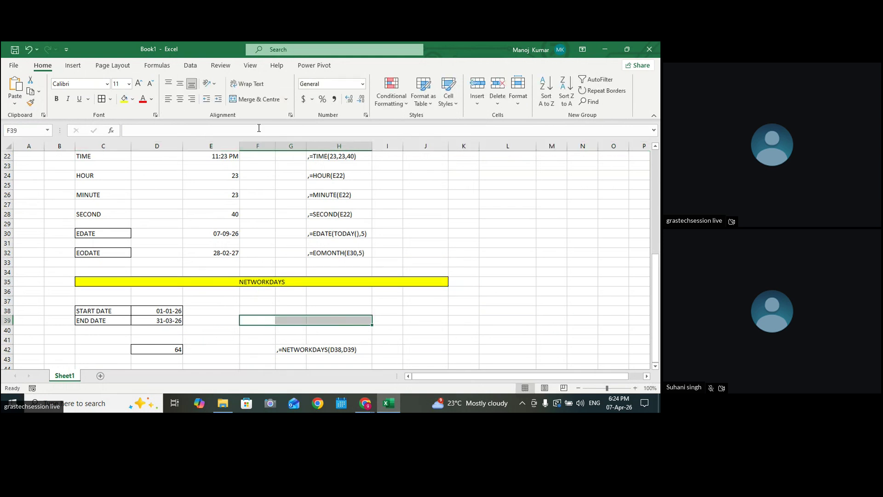
pyautogui.click(260, 99)
pyautogui.write('SU')
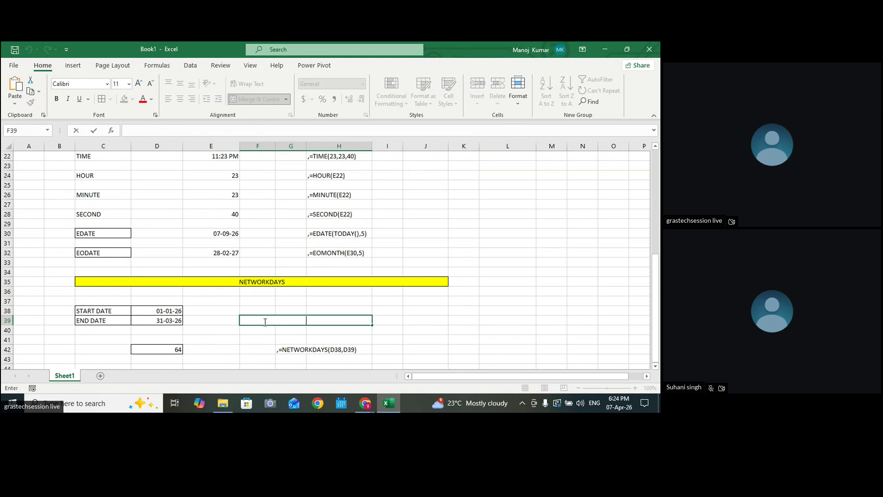
pyautogui.write('N')
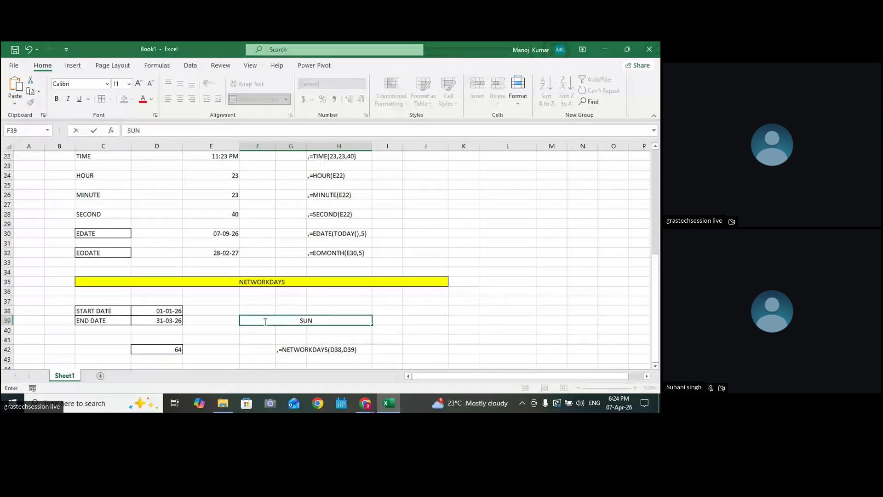
pyautogui.write(' , SAT')
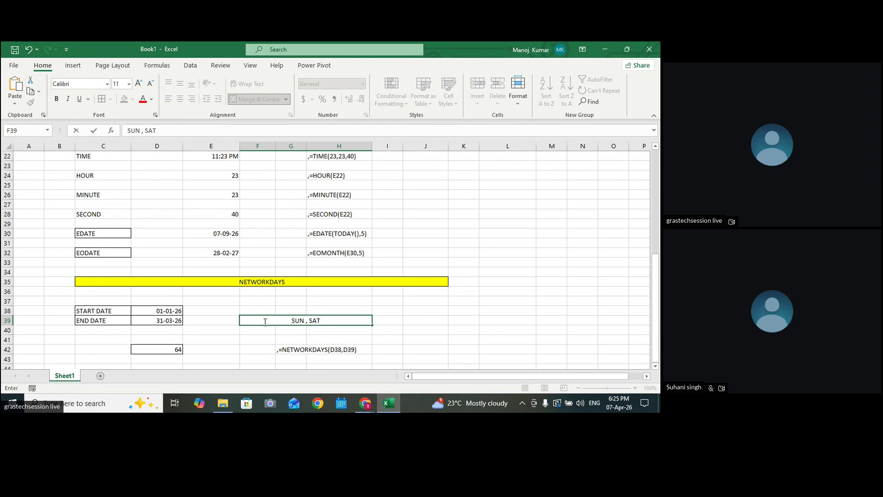
pyautogui.write(' EXCLUDED')
pyautogui.click(418, 310)
# Apply a border to the merged weekend exclusion note in F39:H39
pyautogui.click(332, 321)
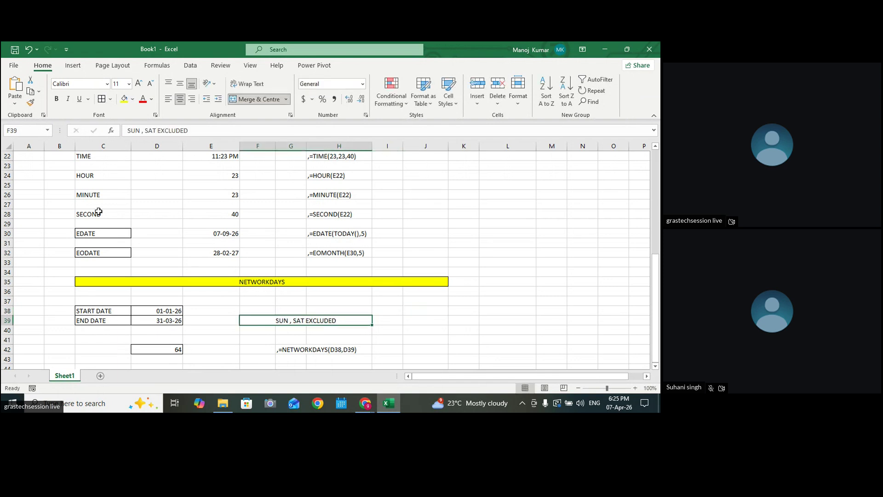
pyautogui.click(101, 99)
pyautogui.click(426, 297)
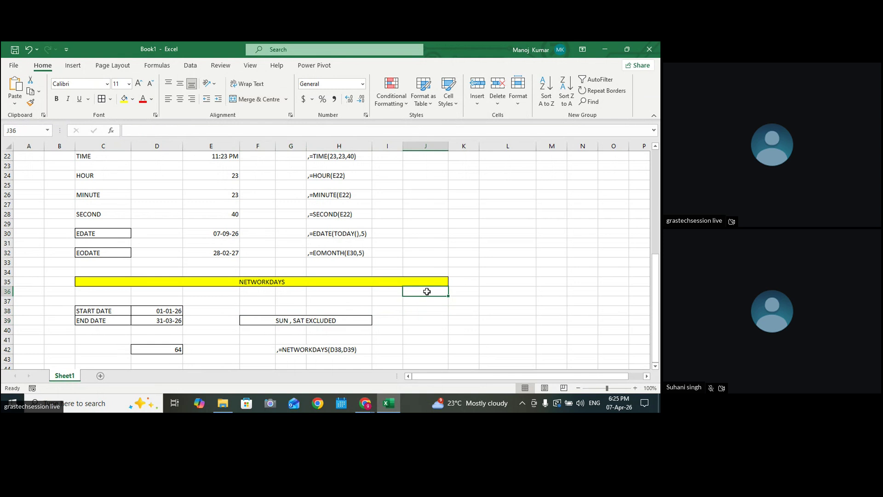
# Enter the check calculation =90-24 in cell J38
pyautogui.scroll(-1, 445, 293)
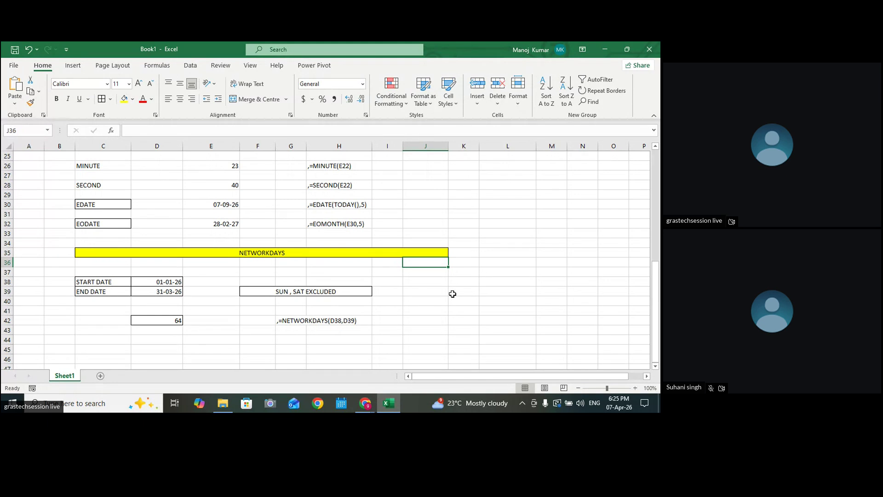
pyautogui.click(477, 273)
pyautogui.click(414, 281)
pyautogui.write('90')
pyautogui.press('BackSpace')
pyautogui.press('BackSpace')
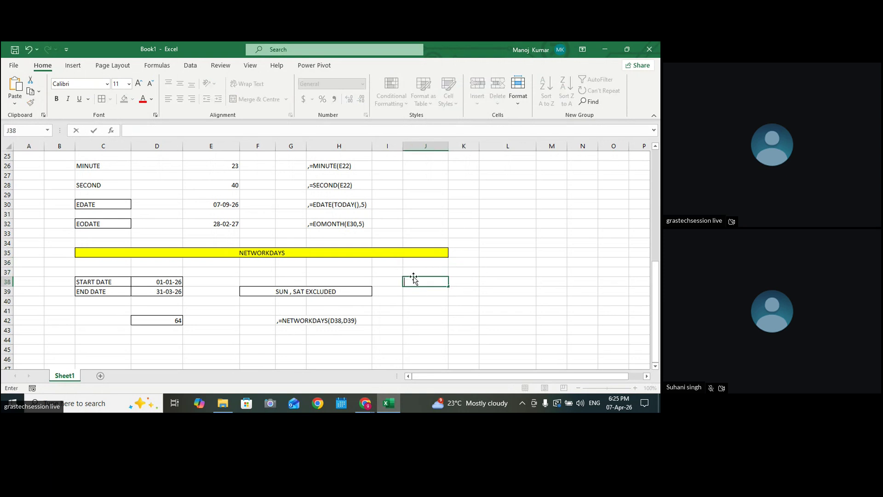
pyautogui.write('=90')
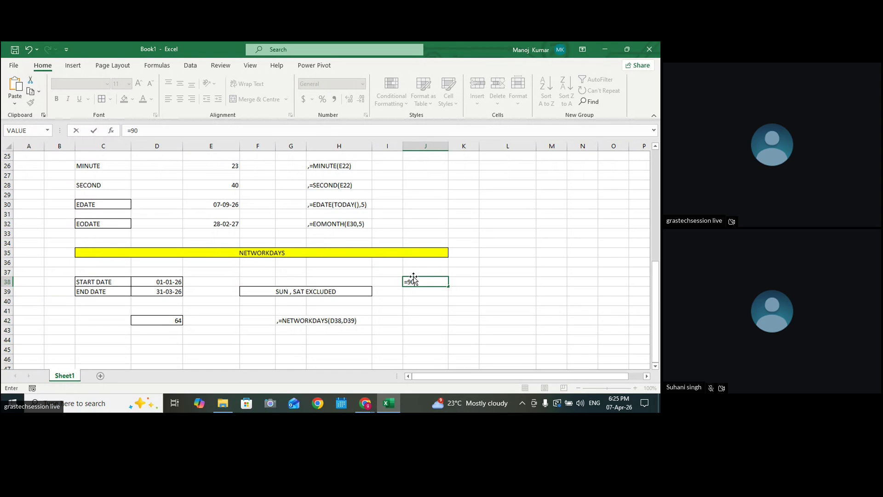
pyautogui.write('-24')
pyautogui.press('Return')
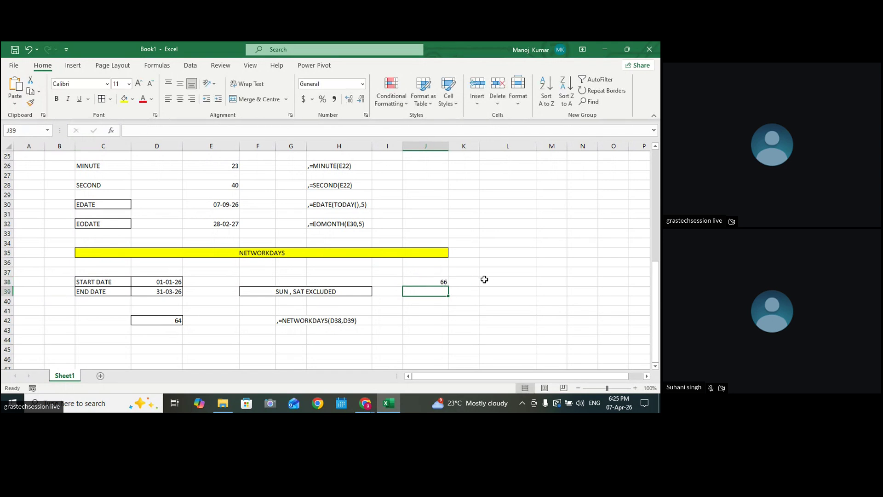
# Extend the check calculation in cell J38 to =90-24-2 and compare it with the NETWORKDAYS result in D42
pyautogui.doubleClick(437, 280)
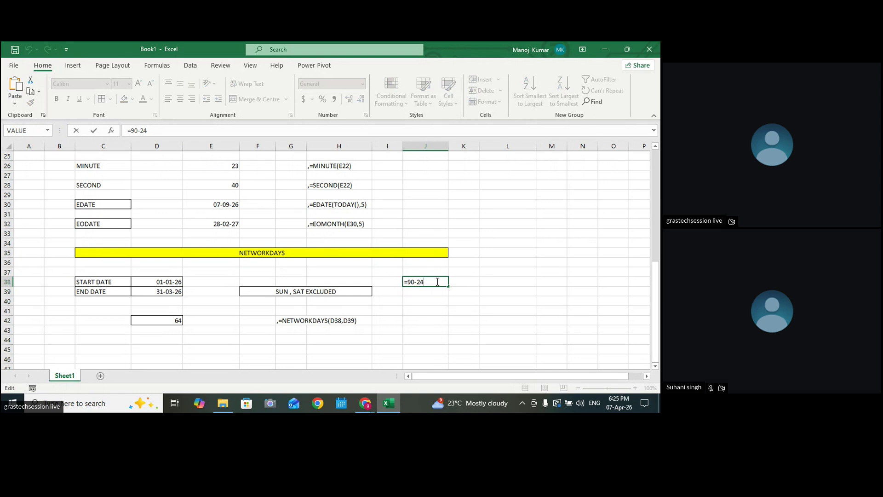
pyautogui.write('-2')
pyautogui.press('Return')
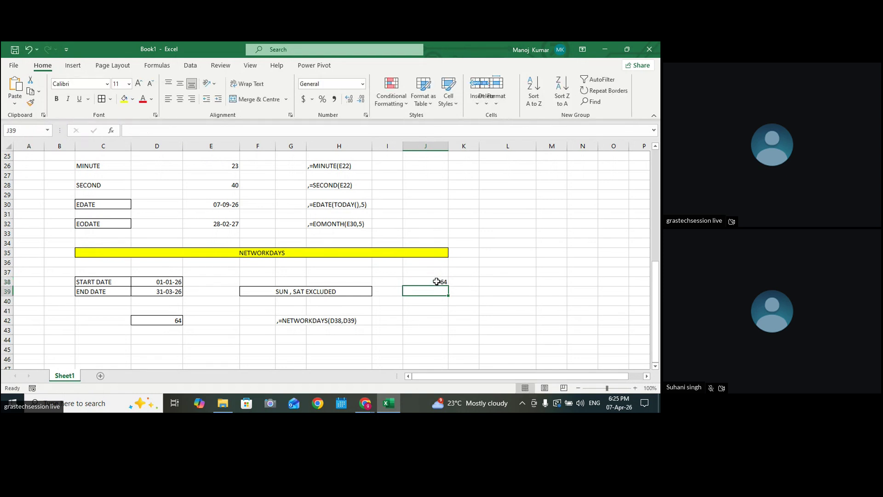
pyautogui.click(471, 288)
pyautogui.click(440, 283)
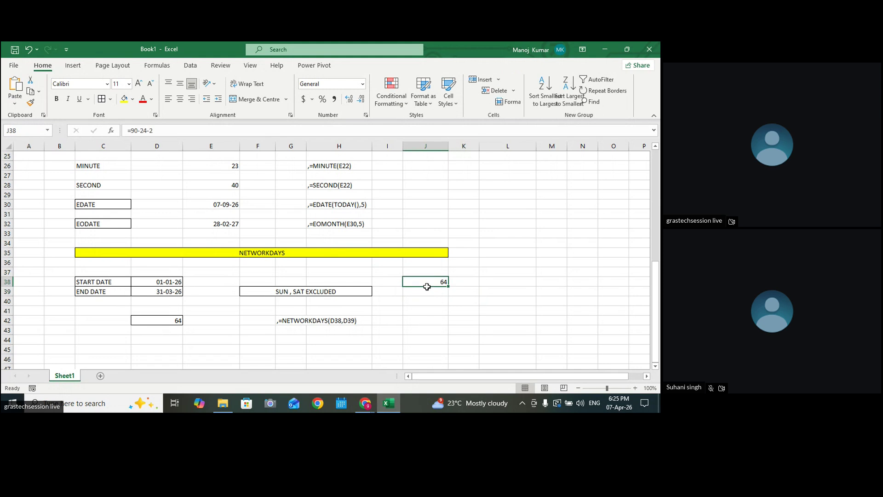
pyautogui.click(172, 318)
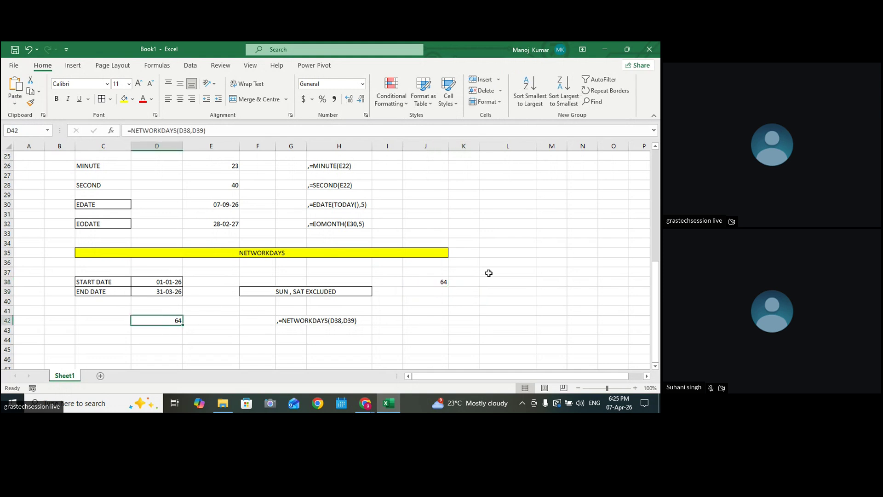
# Clear the check calculation from cell J38
pyautogui.doubleClick(425, 281)
pyautogui.click(485, 284)
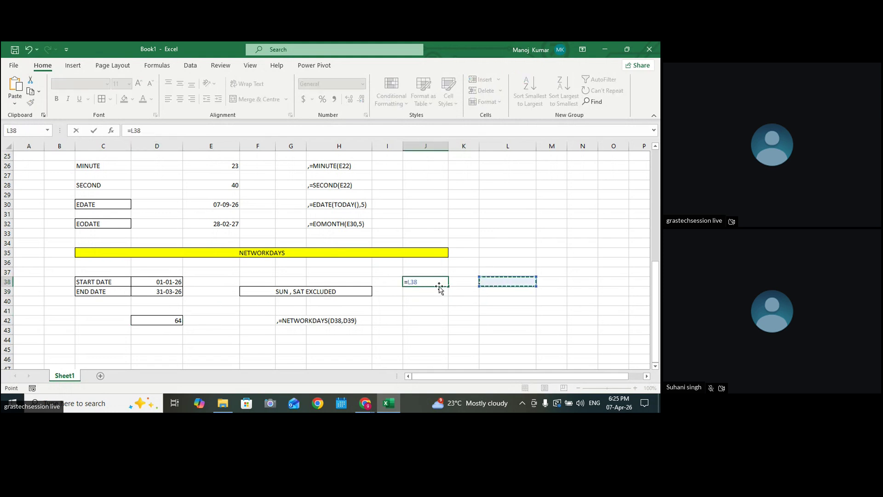
pyautogui.press('BackSpace')
pyautogui.press('BackSpace')
pyautogui.press('BackSpace')
pyautogui.press('BackSpace')
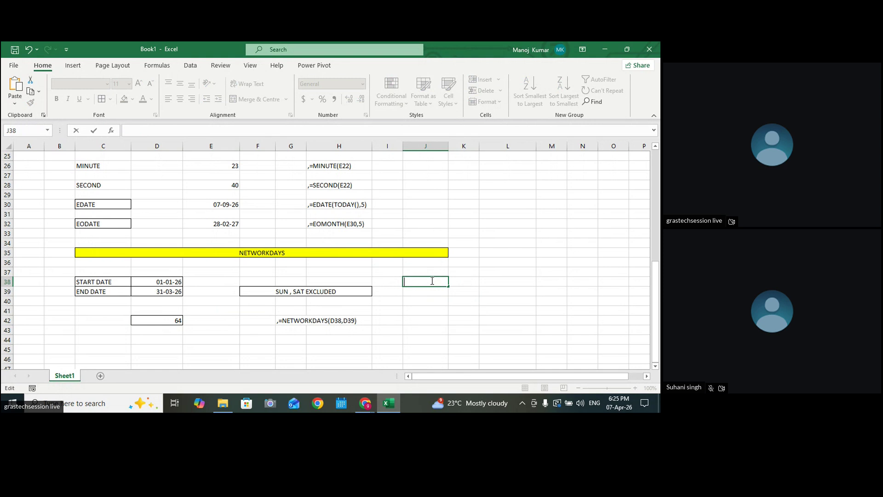
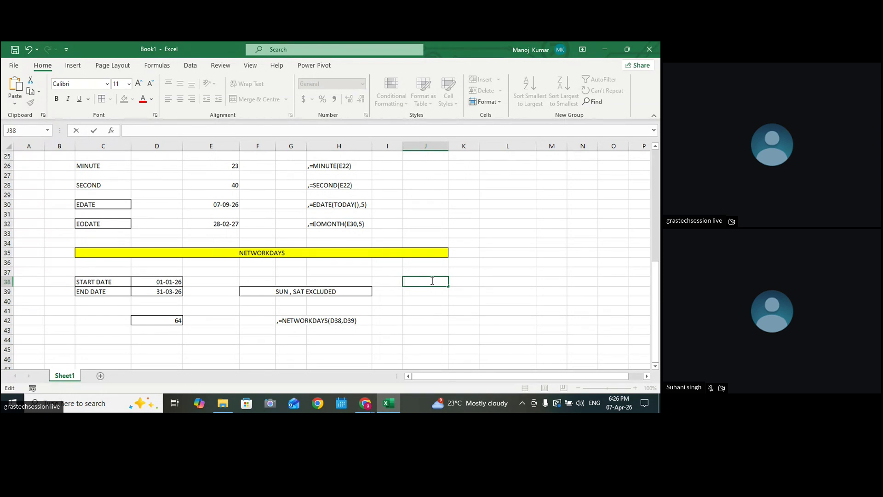
pyautogui.click(534, 340)
pyautogui.click(171, 321)
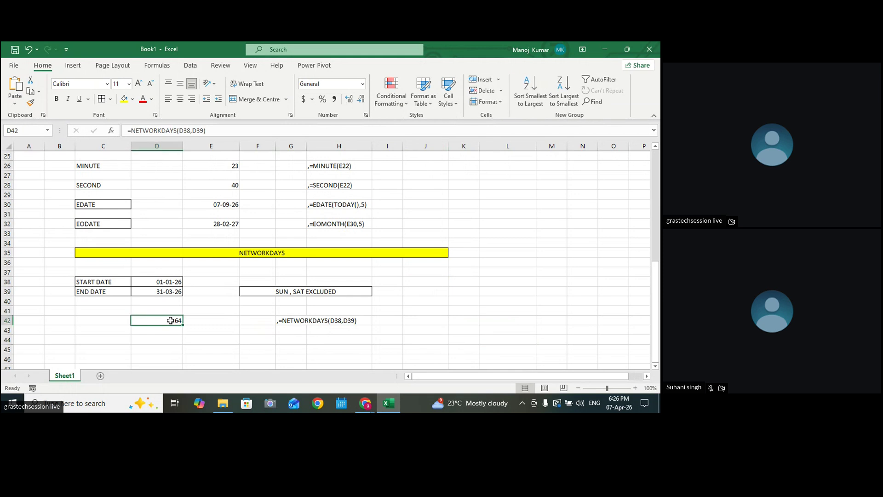
pyautogui.scroll(-1, 184, 317)
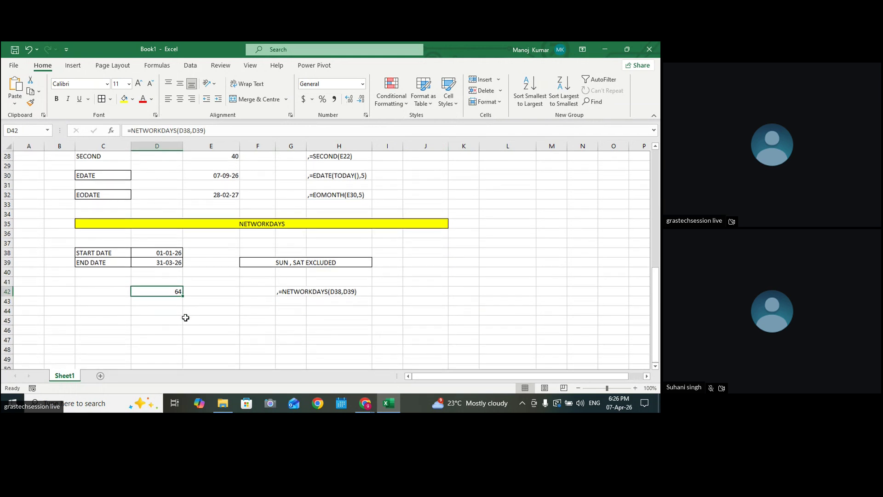
pyautogui.click(335, 300)
pyautogui.click(174, 289)
pyautogui.click(425, 263)
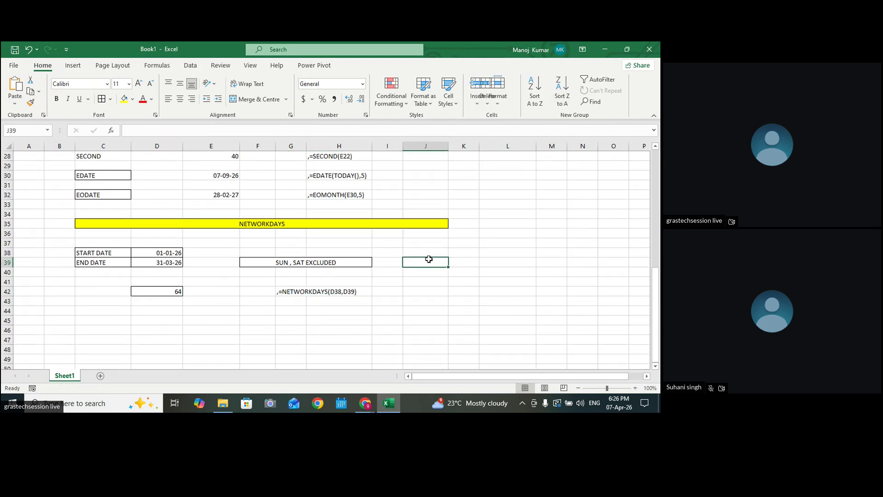
# Enlarge the NETWORKDAYS heading's font by two size increments and make it bold
pyautogui.click(400, 223)
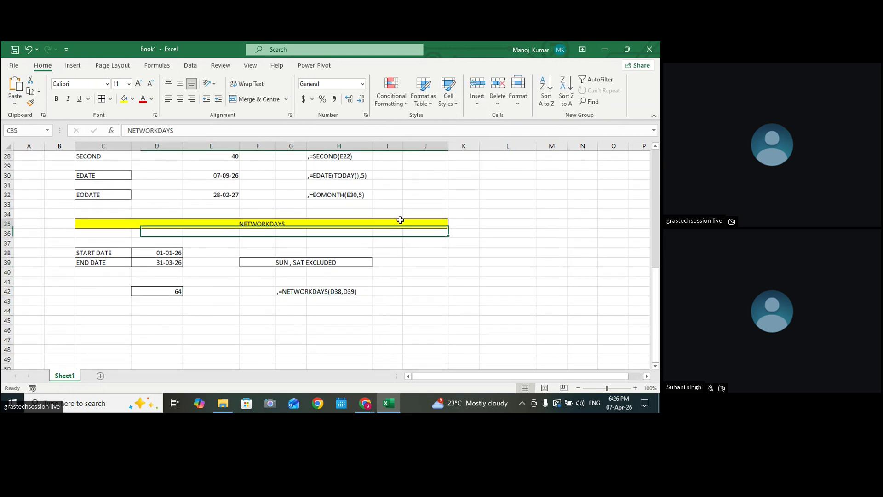
pyautogui.click(138, 83)
pyautogui.click(138, 83)
pyautogui.click(57, 99)
pyautogui.click(407, 208)
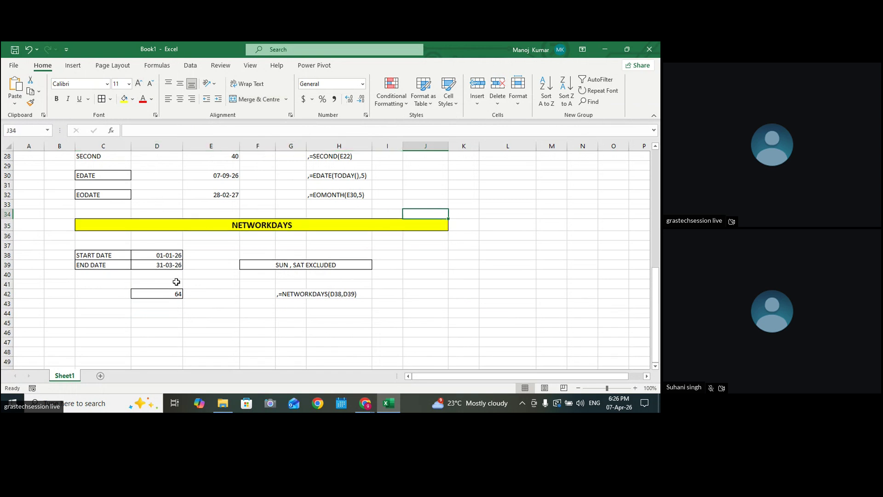
pyautogui.moveTo(84, 255); pyautogui.dragTo(165, 263)
pyautogui.click(426, 265)
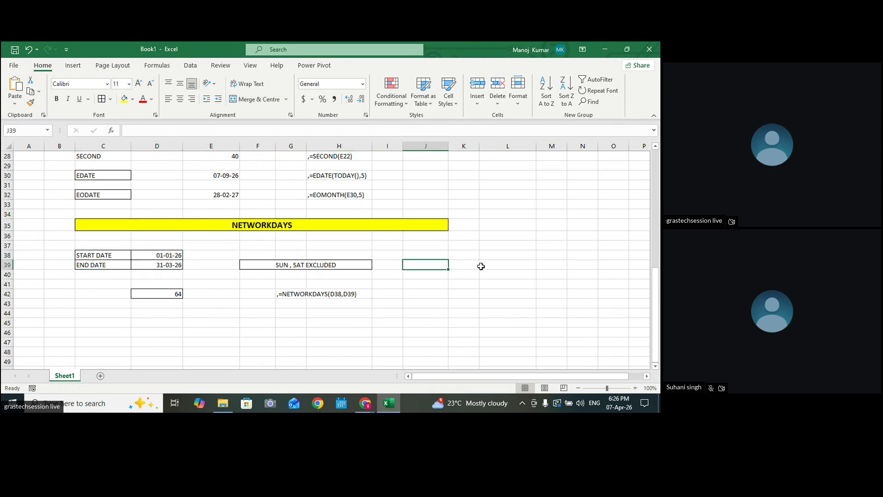
pyautogui.click(481, 266)
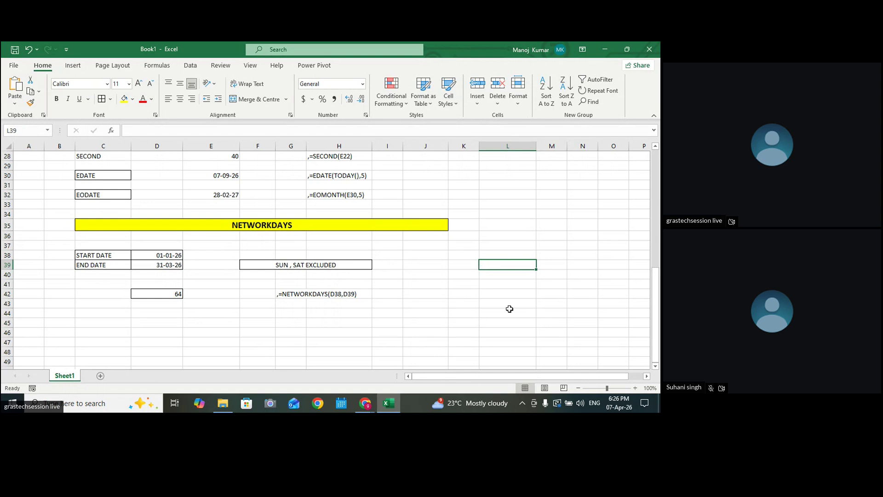
pyautogui.click(243, 304)
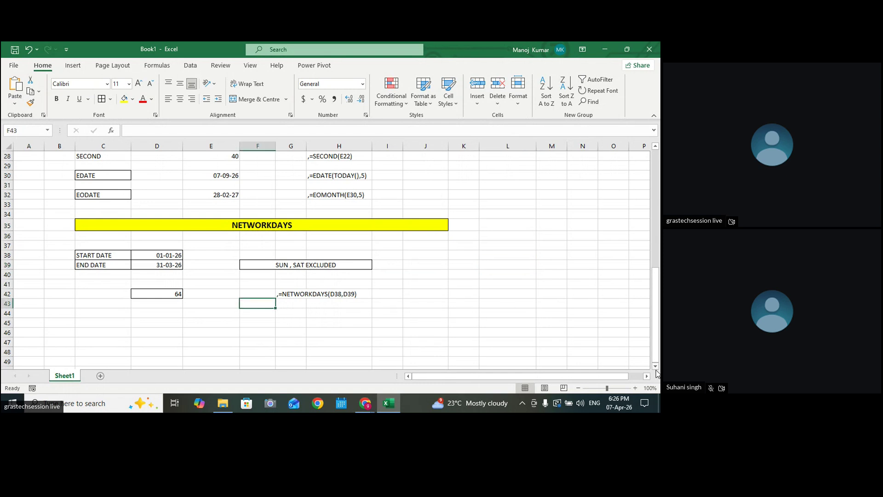
# Copy the START DATE and END DATE block from C38:D40 to the cells starting at C45
pyautogui.scroll(-2, 656, 371)
pyautogui.click(114, 235)
pyautogui.moveTo(114, 235); pyautogui.dragTo(443, 318)
pyautogui.click(496, 301)
pyautogui.click(390, 301)
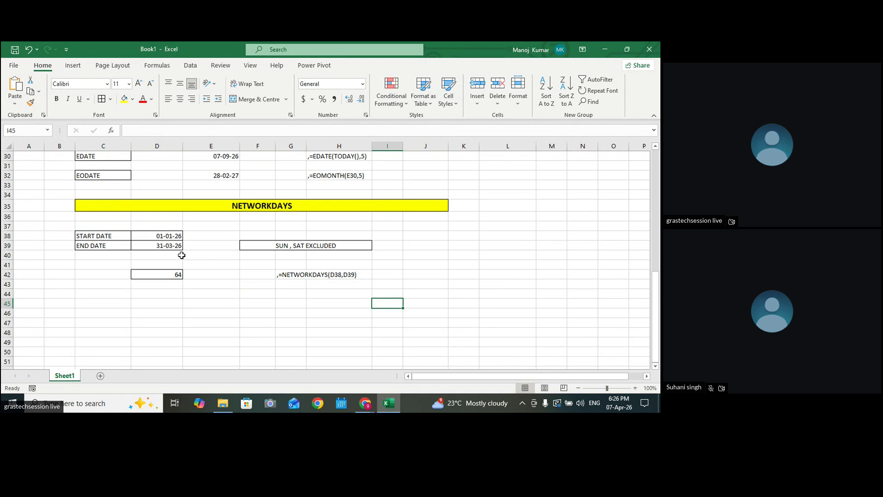
pyautogui.moveTo(86, 243); pyautogui.dragTo(157, 256)
pyautogui.moveTo(97, 235); pyautogui.dragTo(172, 254)
pyautogui.hotkey('ctrl', 'c')
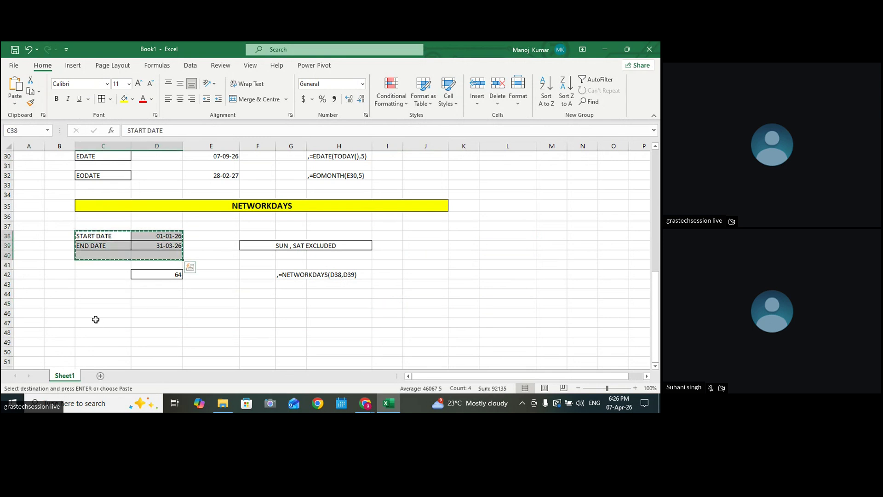
pyautogui.click(96, 293)
pyautogui.click(95, 303)
pyautogui.hotkey('ctrl', 'v')
pyautogui.click(236, 302)
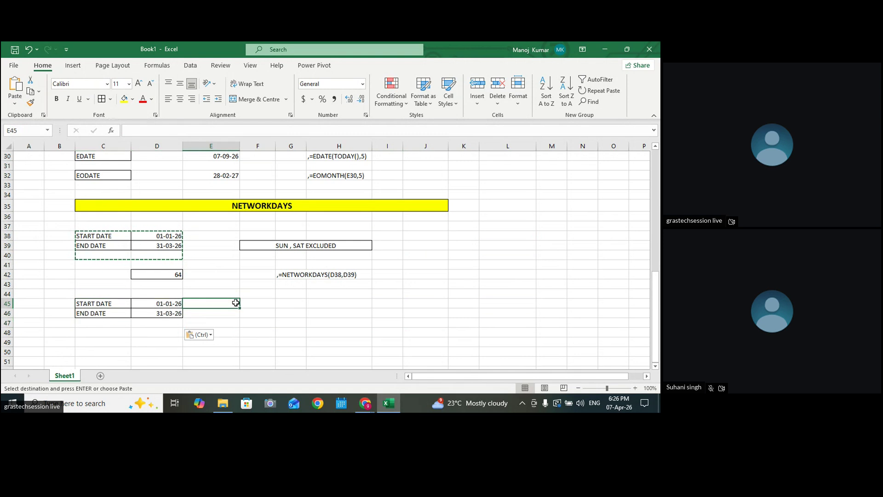
# Enter the holiday date 26-01-2026 in cell F46 and widen column F
pyautogui.click(325, 245)
pyautogui.click(153, 305)
pyautogui.click(285, 244)
pyautogui.moveTo(157, 236); pyautogui.dragTo(154, 244)
pyautogui.click(252, 308)
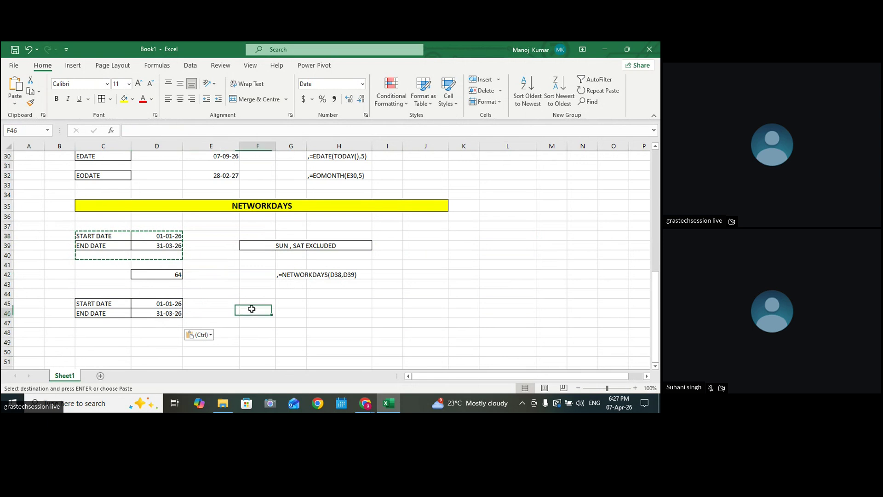
pyautogui.write('25')
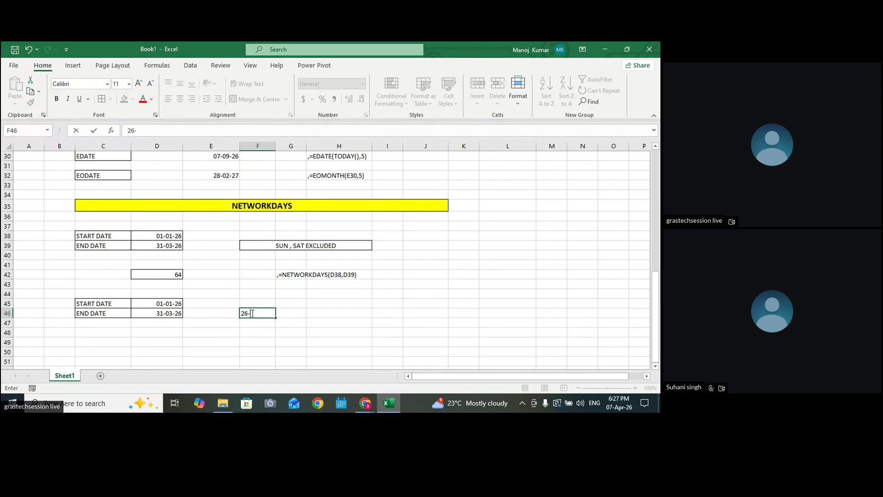
pyautogui.write('-02')
pyautogui.press('BackSpace')
pyautogui.write('1')
pyautogui.write('-206')
pyautogui.write('25')
pyautogui.click(286, 311)
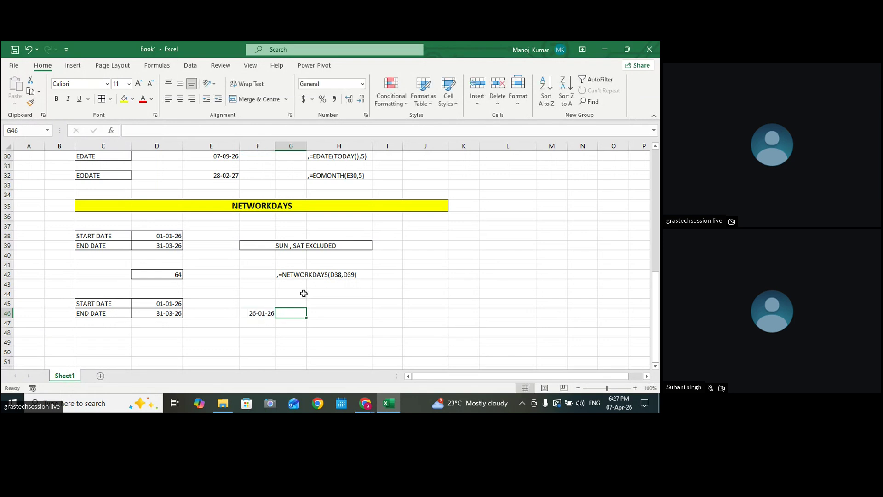
pyautogui.doubleClick(276, 149)
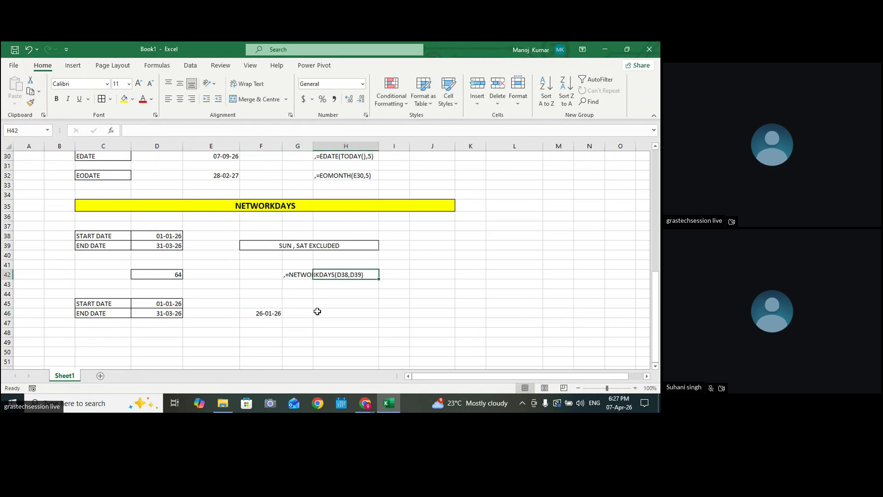
# Enter the holiday date 04-03-2026 in cell F47
pyautogui.click(268, 317)
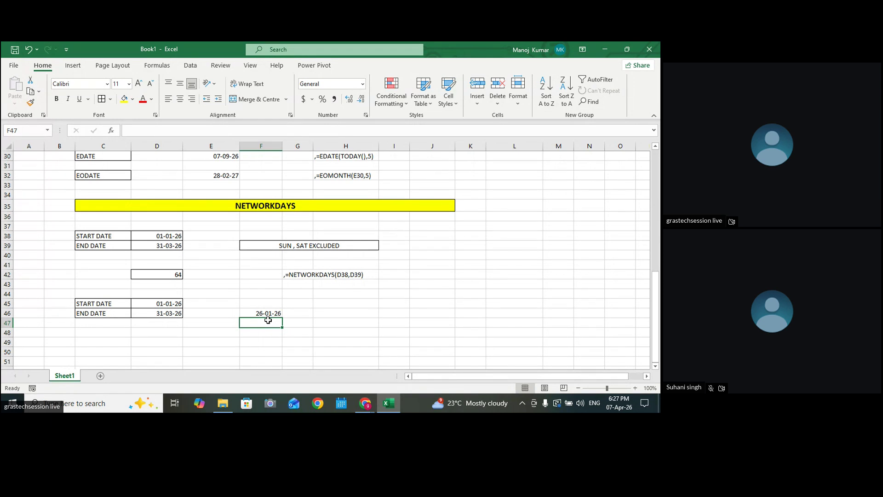
pyautogui.write('04')
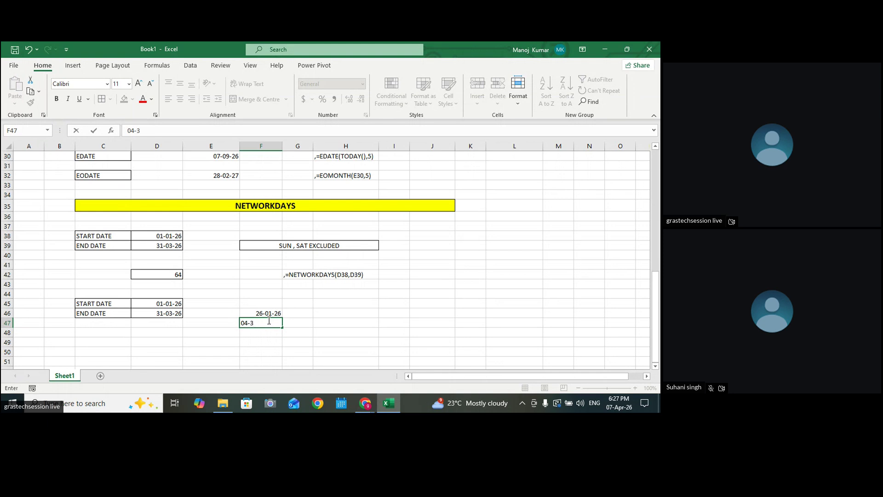
pyautogui.write('-03-2026')
pyautogui.click(464, 353)
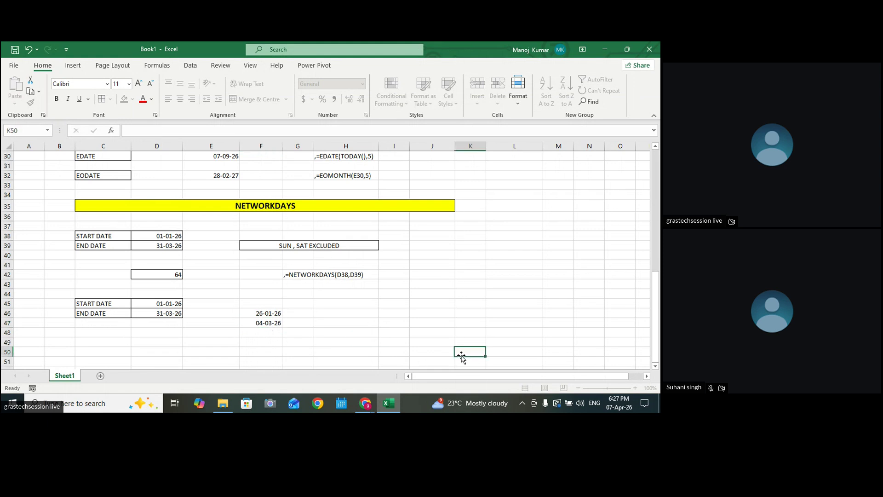
# Fill the date series from F47 down to F48 and apply borders to F46:F48
pyautogui.click(276, 322)
pyautogui.moveTo(283, 327)
pyautogui.mouseDown()
pyautogui.moveTo(286, 334)
pyautogui.moveTo(266, 325)
pyautogui.moveTo(269, 334)
pyautogui.mouseUp()
pyautogui.click(345, 331)
# Add the bordered label HOLIDAY in F45 above the list of dates
pyautogui.click(336, 206)
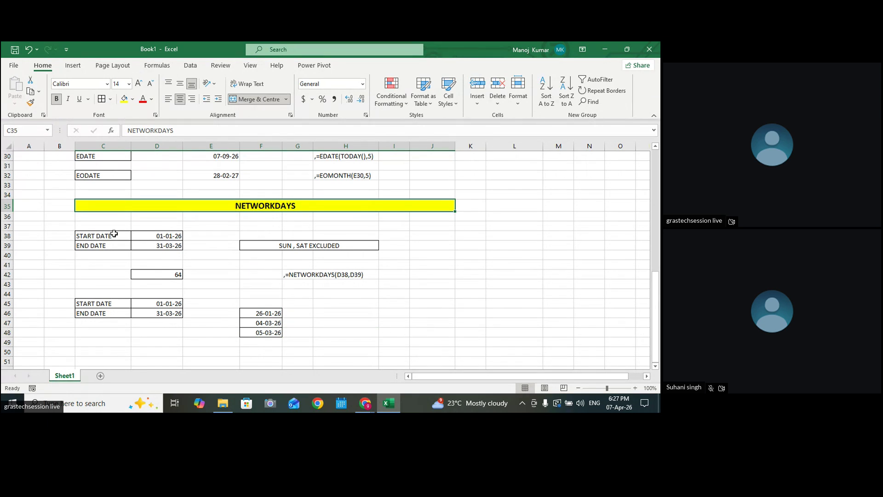
pyautogui.moveTo(114, 233); pyautogui.dragTo(335, 278)
pyautogui.click(464, 275)
pyautogui.scroll(-1, 464, 275)
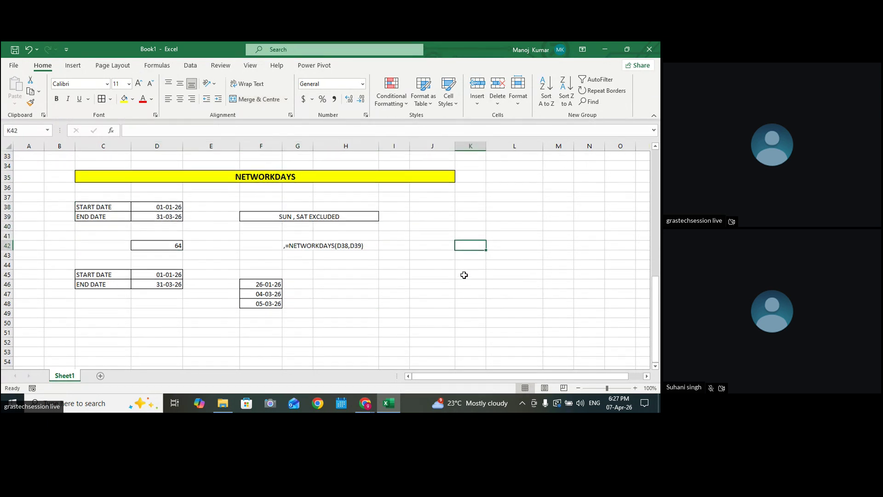
pyautogui.moveTo(267, 284); pyautogui.dragTo(276, 304)
pyautogui.click(261, 274)
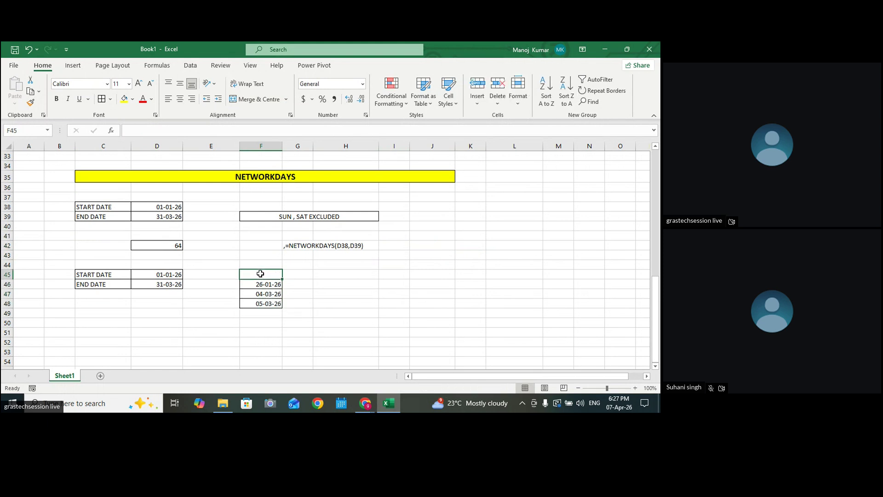
pyautogui.write('HOLIDAY')
pyautogui.click(404, 304)
pyautogui.click(267, 274)
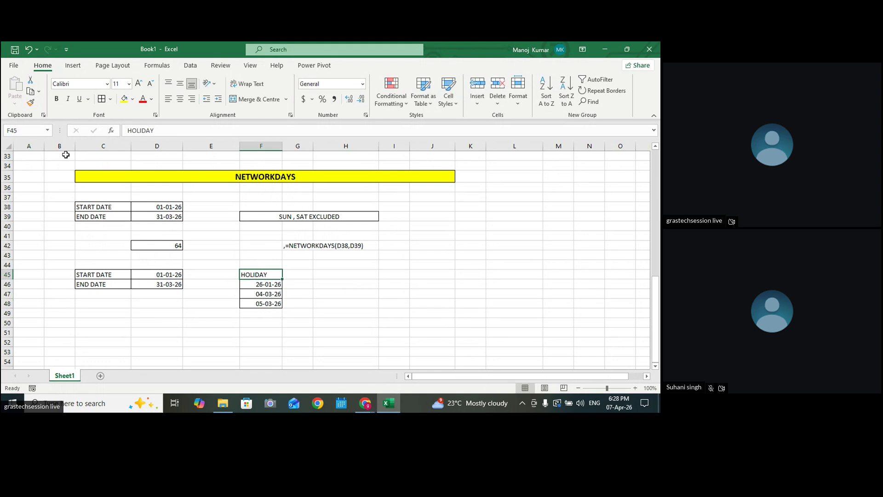
pyautogui.click(344, 262)
# Enter =NETWORKDAYS(D45,D46,F46:F48) in cell D50 to exclude the listed holidays
pyautogui.click(147, 324)
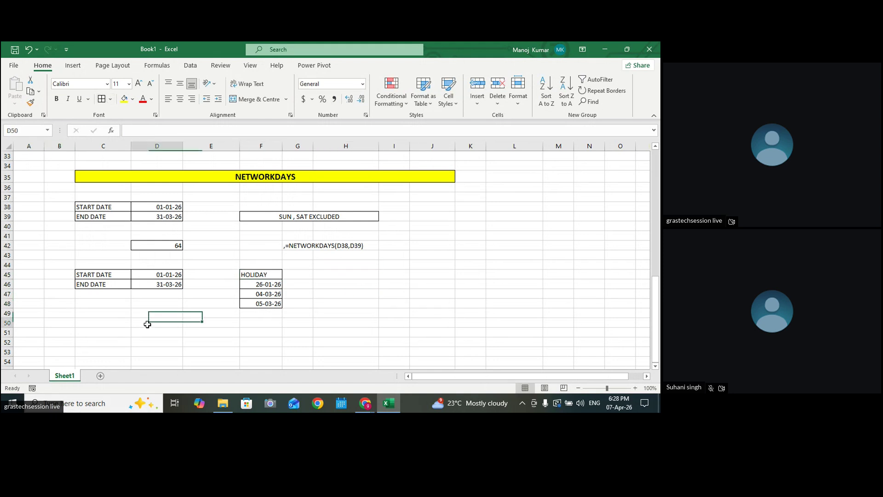
pyautogui.write('=NE')
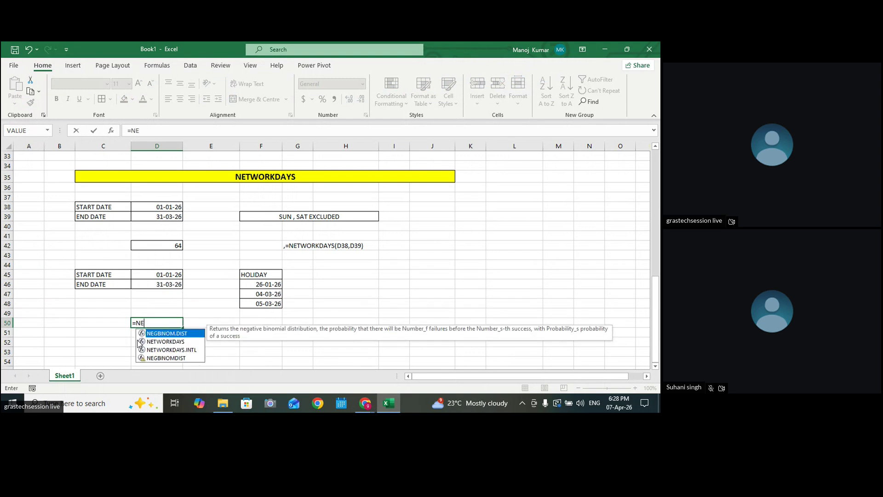
pyautogui.doubleClick(165, 341)
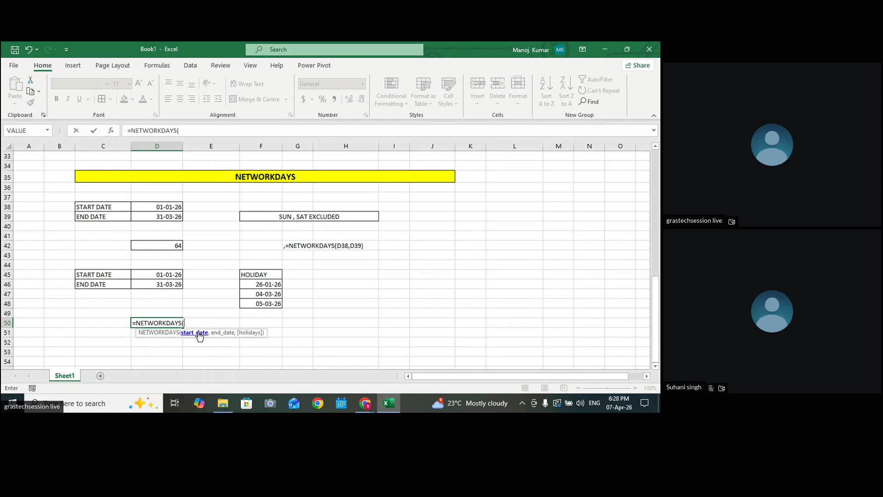
pyautogui.click(164, 275)
pyautogui.write(',')
pyautogui.click(168, 285)
pyautogui.write(',')
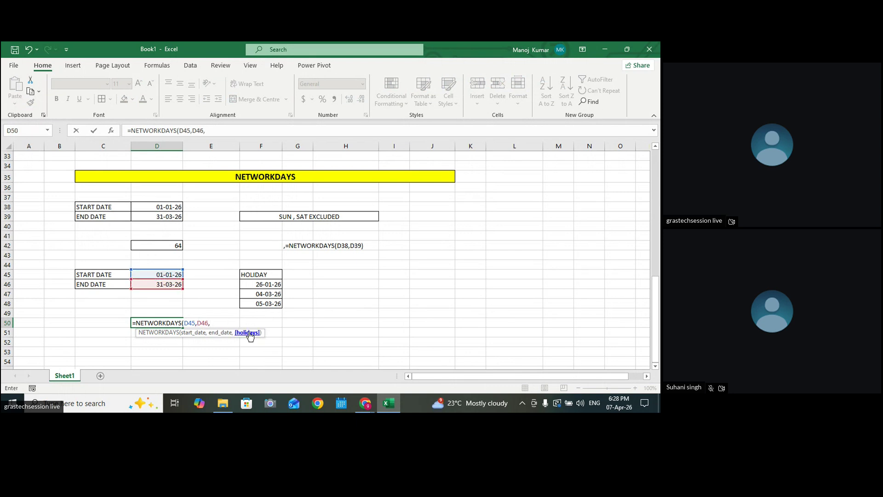
pyautogui.moveTo(262, 284); pyautogui.dragTo(263, 304)
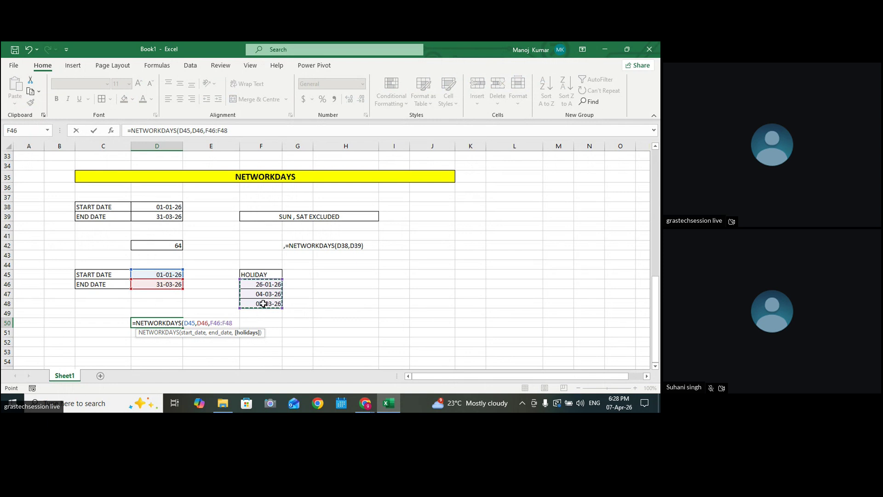
pyautogui.press('Return')
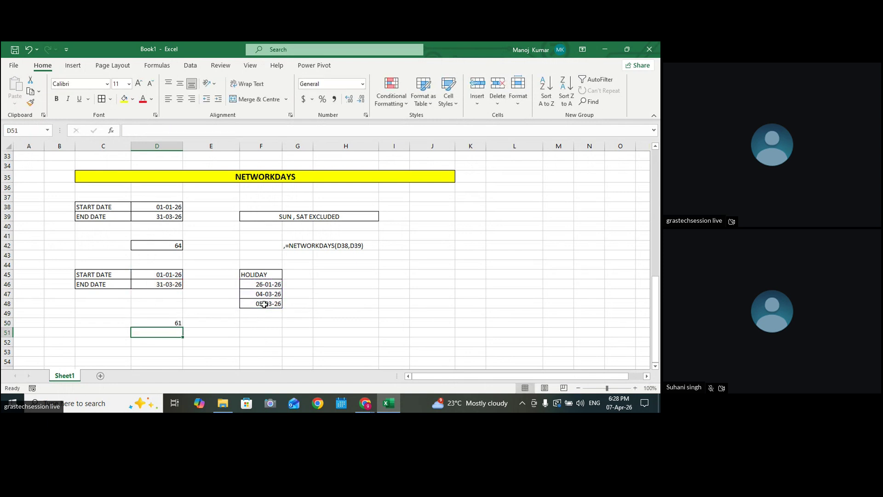
# Copy the formula text from D50 into G50 as the note ,=NETWORKDAYS(D45,D46,F46:F48)
pyautogui.click(171, 323)
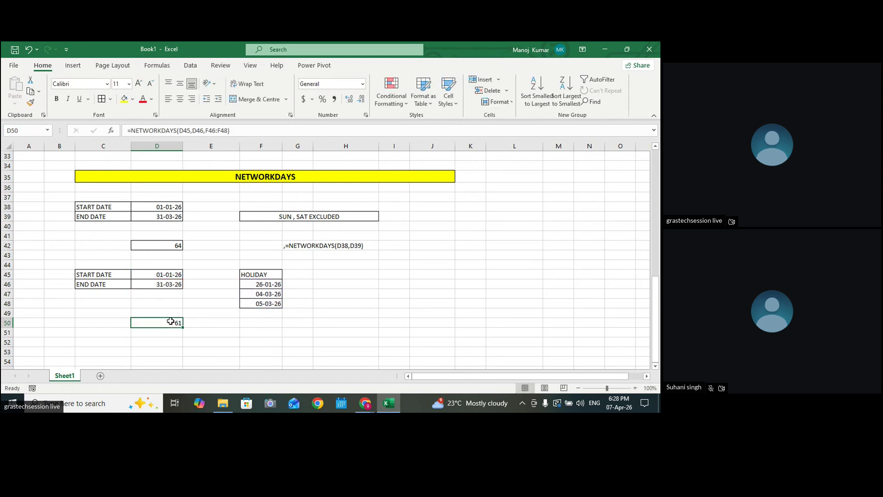
pyautogui.moveTo(276, 282); pyautogui.dragTo(273, 303)
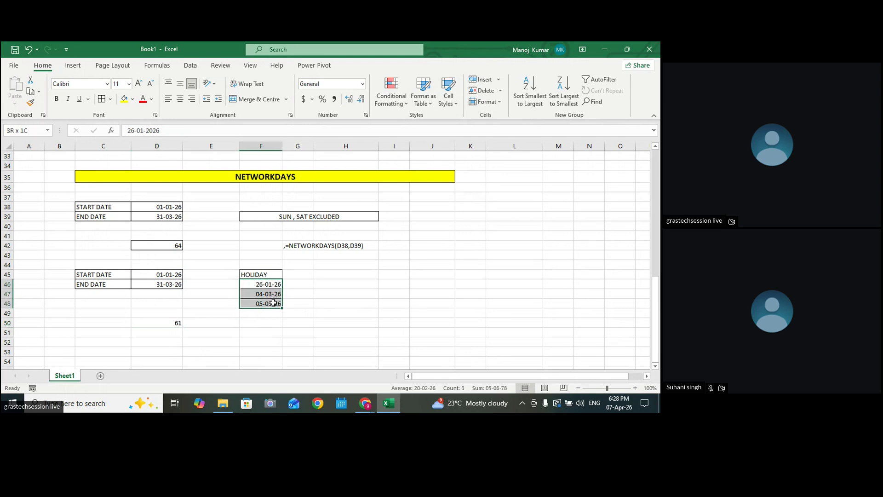
pyautogui.click(161, 324)
pyautogui.doubleClick(161, 324)
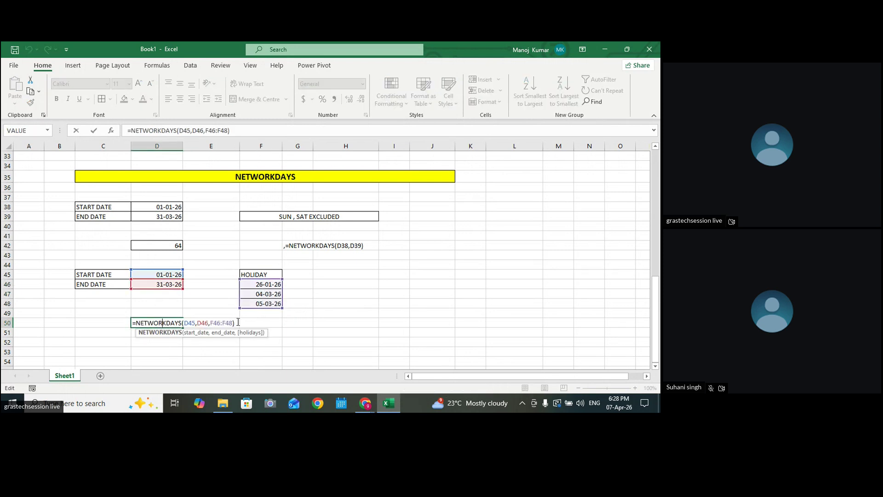
pyautogui.moveTo(237, 322); pyautogui.dragTo(114, 321)
pyautogui.hotkey('ctrl', 'c')
pyautogui.press('Return')
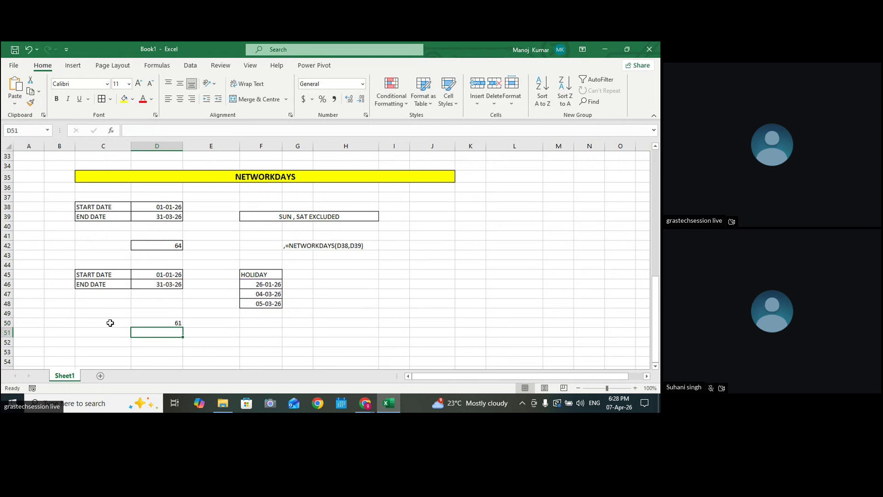
pyautogui.click(286, 323)
pyautogui.doubleClick(287, 322)
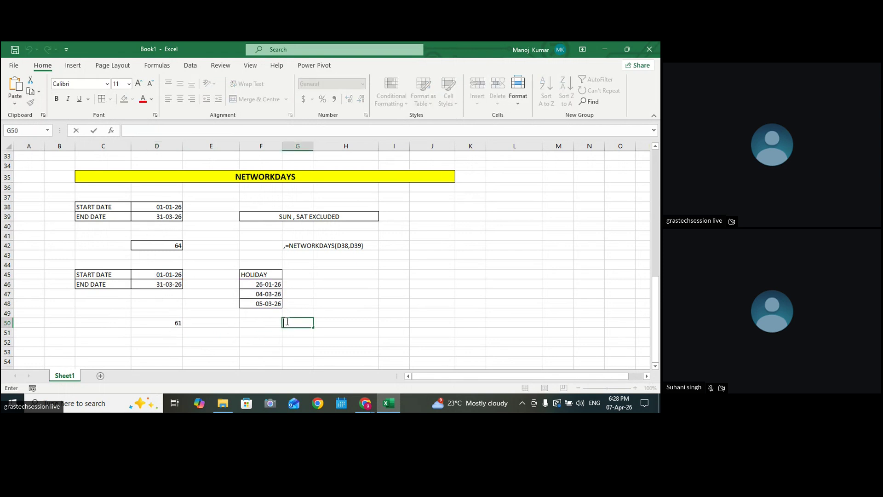
pyautogui.hotkey('ctrl', 'v')
pyautogui.click(412, 272)
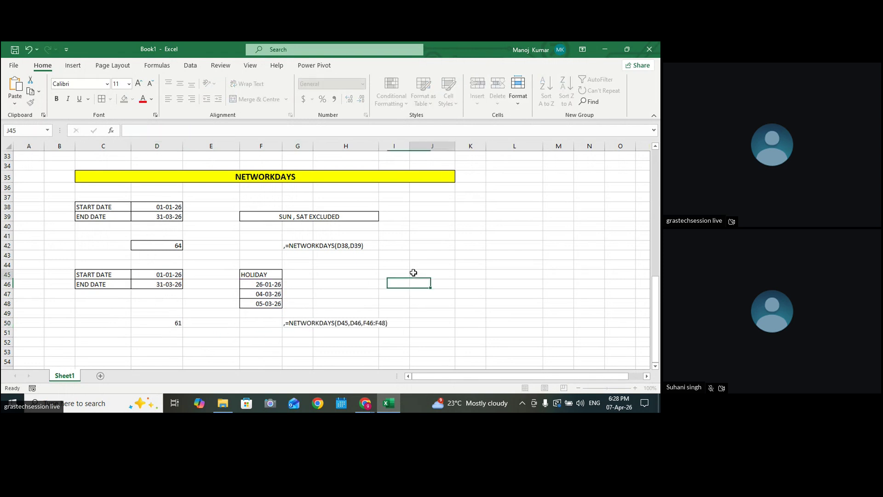
# Put a border around the NETWORKDAYS result in D50
pyautogui.click(256, 286)
pyautogui.moveTo(256, 286); pyautogui.dragTo(259, 301)
pyautogui.click(422, 274)
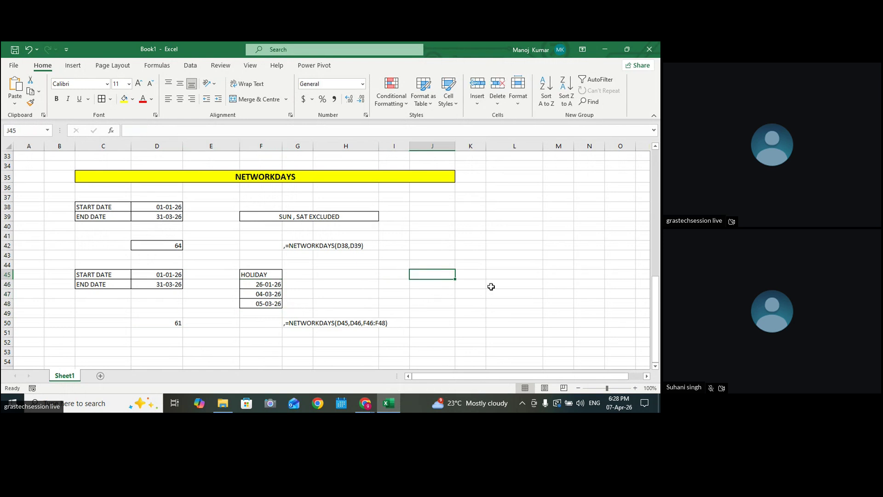
pyautogui.click(500, 267)
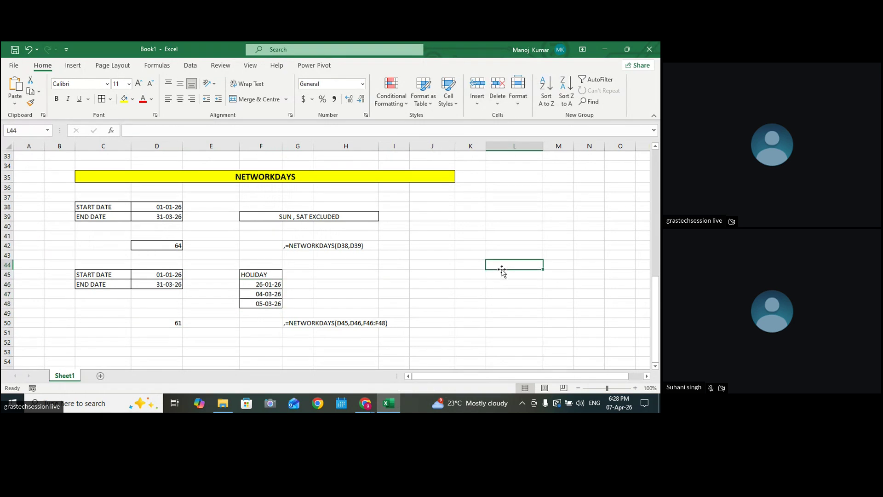
pyautogui.click(173, 328)
pyautogui.click(103, 104)
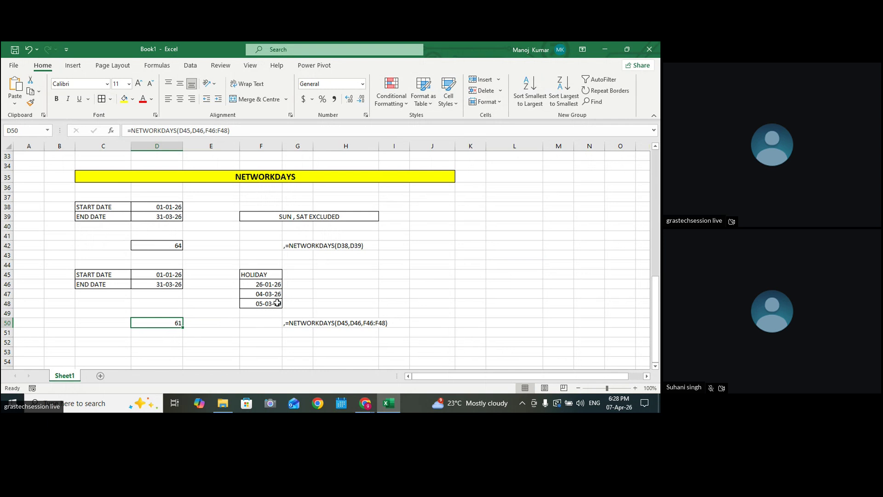
pyautogui.click(269, 303)
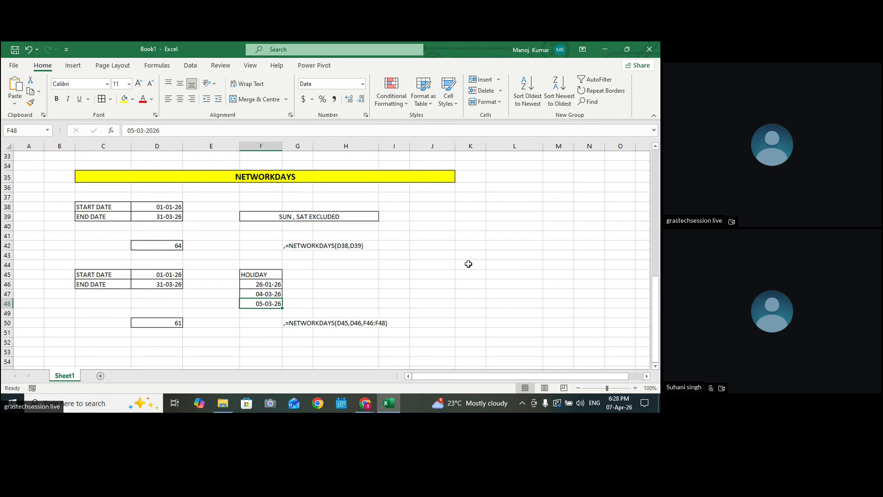
# Merge and centre cells A37:B37 beside the first NETWORKDAYS example
pyautogui.scroll(-2, 459, 265)
pyautogui.scroll(2, 457, 263)
pyautogui.moveTo(42, 195); pyautogui.dragTo(64, 197)
pyautogui.click(249, 100)
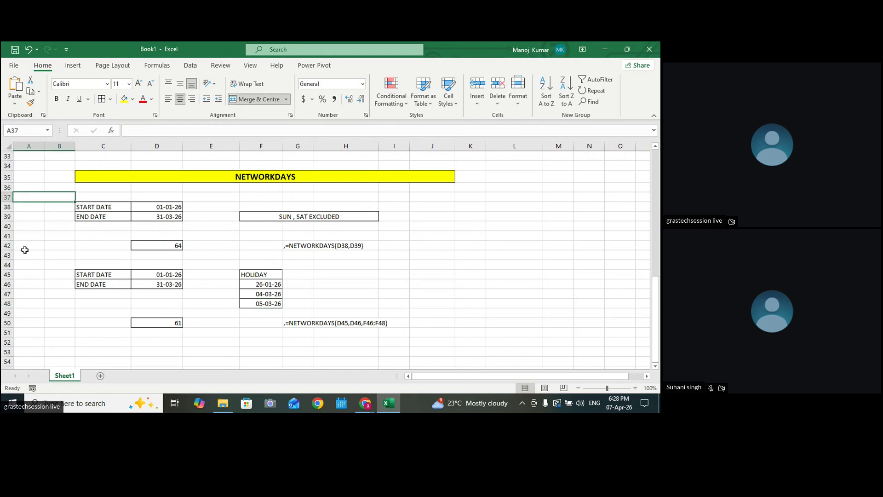
# Label the merged cell A37 NORMAL, with bold text and a border
pyautogui.write('norm')
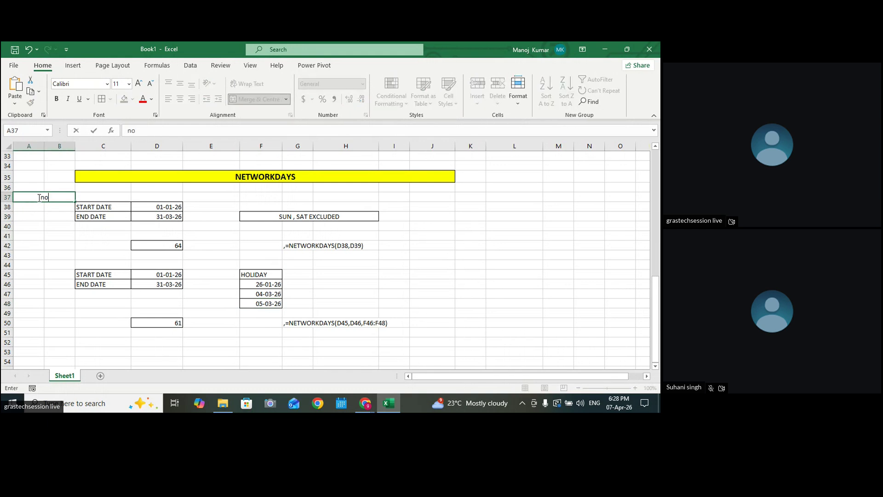
pyautogui.press('BackSpace')
pyautogui.press('BackSpace')
pyautogui.press('BackSpace')
pyautogui.press('BackSpace')
pyautogui.press('BackSpace')
pyautogui.write('NORMAL')
pyautogui.click(211, 209)
pyautogui.click(60, 198)
pyautogui.click(57, 100)
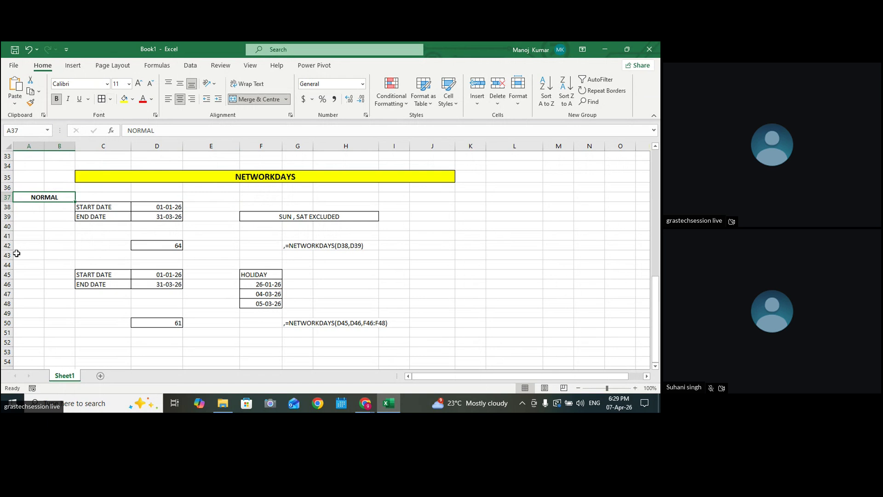
# Merge and centre cells A43:B43 above the second NETWORKDAYS example and label the merged cell HOLIDAY
pyautogui.moveTo(16, 253); pyautogui.dragTo(59, 254)
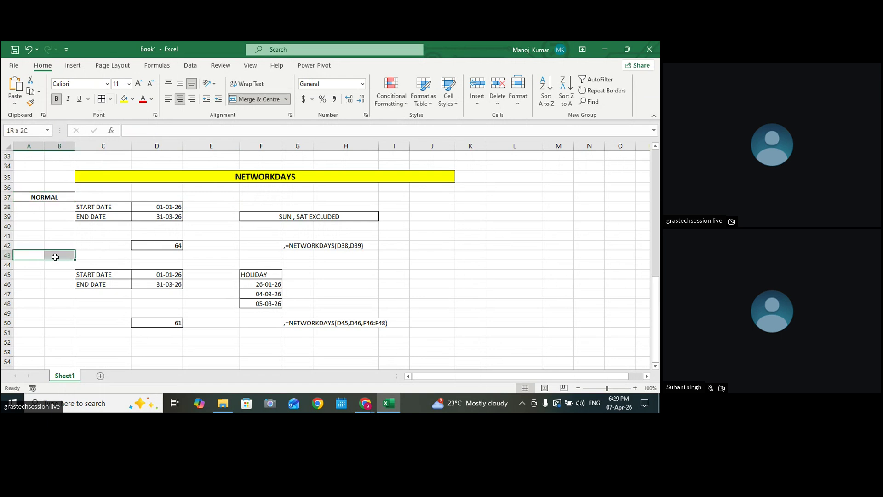
pyautogui.click(251, 102)
pyautogui.doubleClick(30, 255)
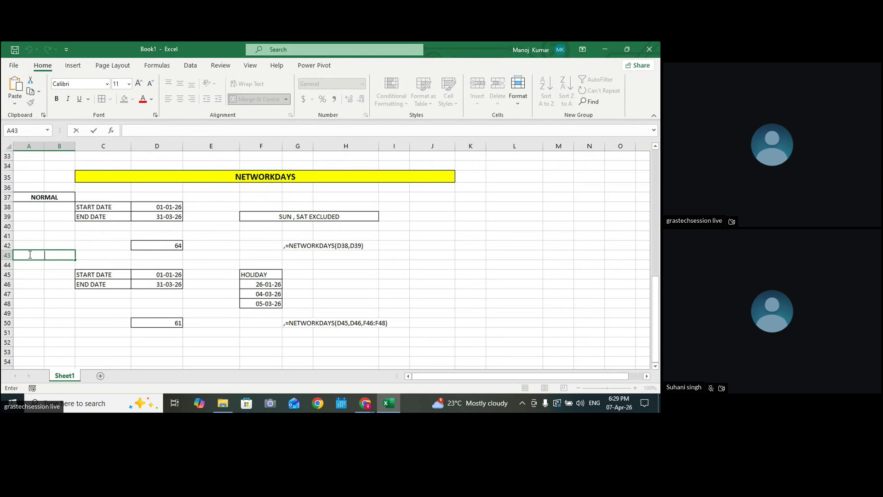
pyautogui.write('HLOIDAY')
pyautogui.click(79, 265)
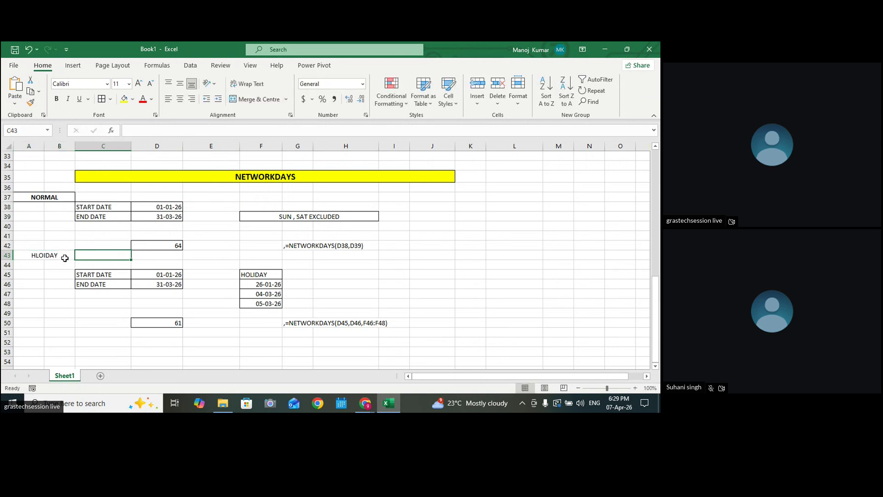
pyautogui.click(65, 256)
pyautogui.doubleClick(46, 255)
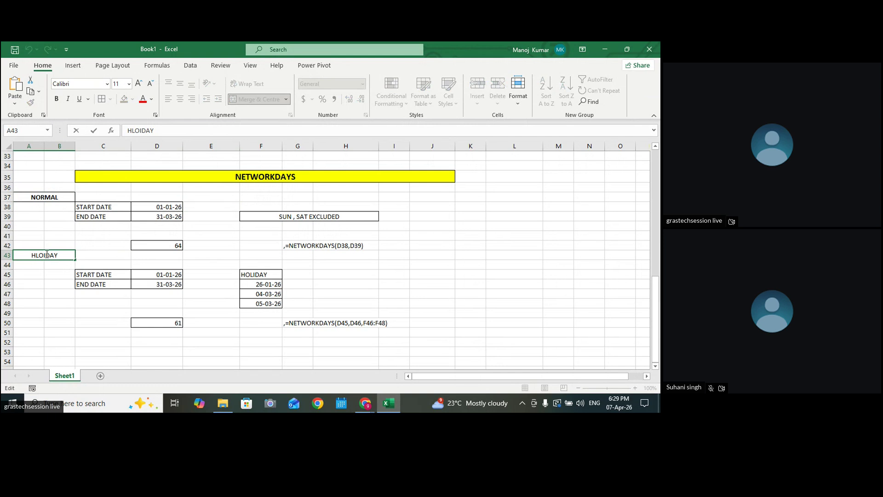
pyautogui.press('BackSpace')
pyautogui.press('BackSpace')
pyautogui.press('BackSpace')
pyautogui.write('OLI')
pyautogui.click(137, 253)
# Make the HOLIDAY label in A43 bold and put a border around it
pyautogui.click(71, 257)
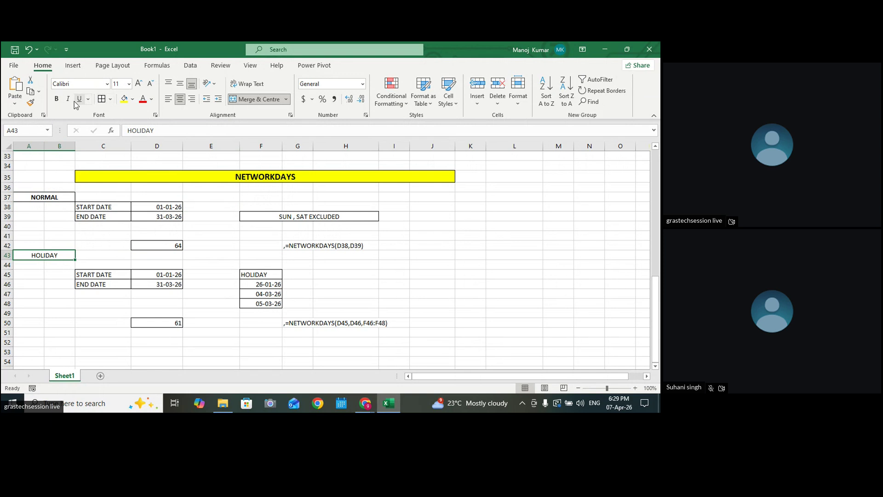
pyautogui.click(57, 99)
pyautogui.click(254, 158)
pyautogui.click(367, 194)
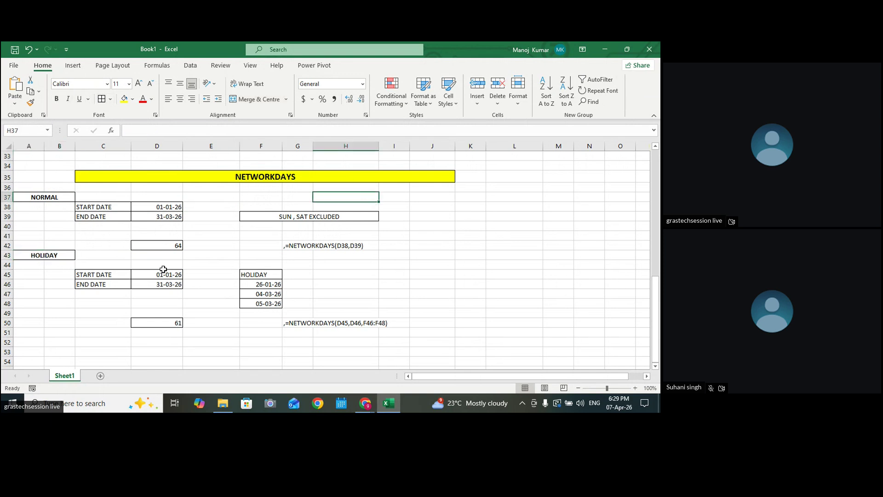
pyautogui.scroll(-1, 175, 260)
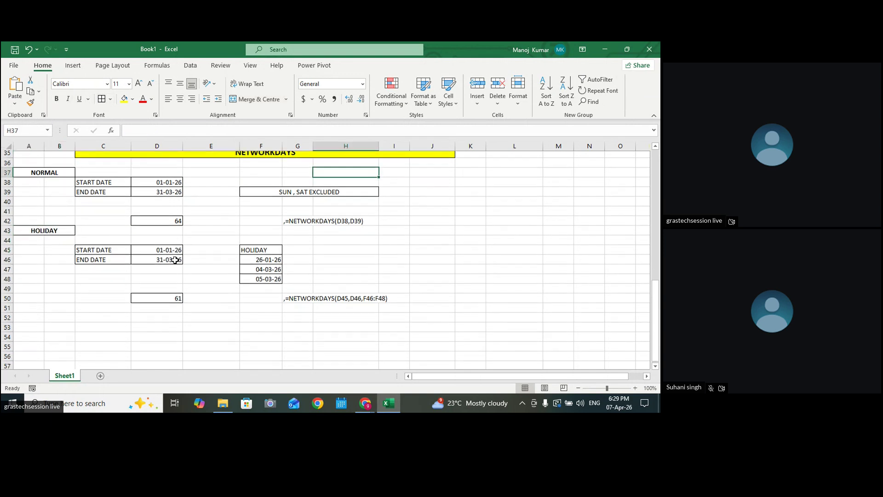
pyautogui.scroll(2, 431, 270)
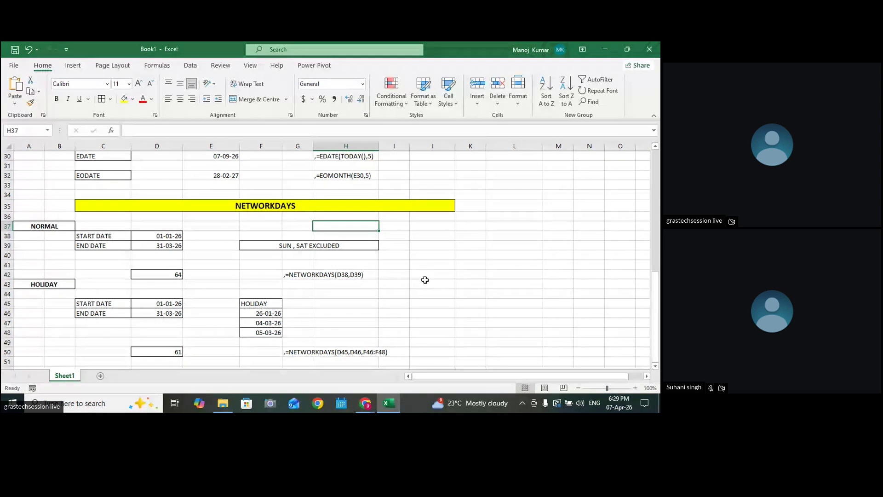
pyautogui.scroll(-2, 425, 279)
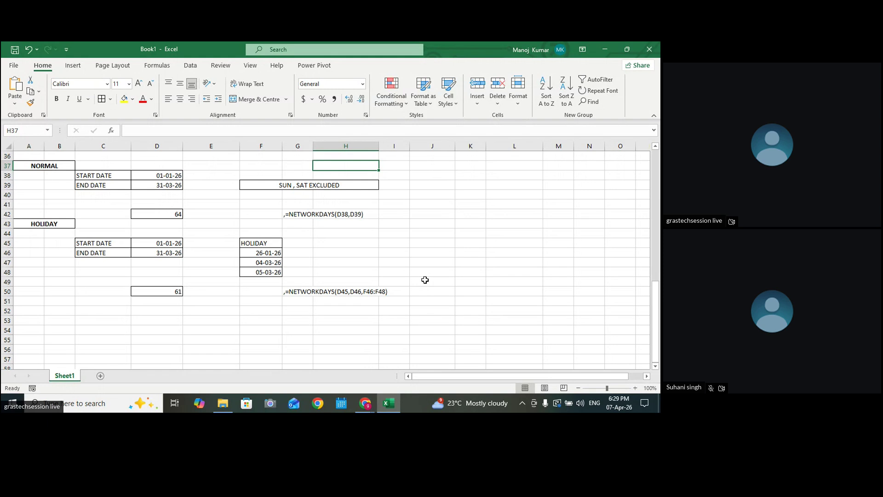
pyautogui.scroll(2, 425, 280)
pyautogui.moveTo(76, 225); pyautogui.dragTo(339, 258)
pyautogui.click(308, 246)
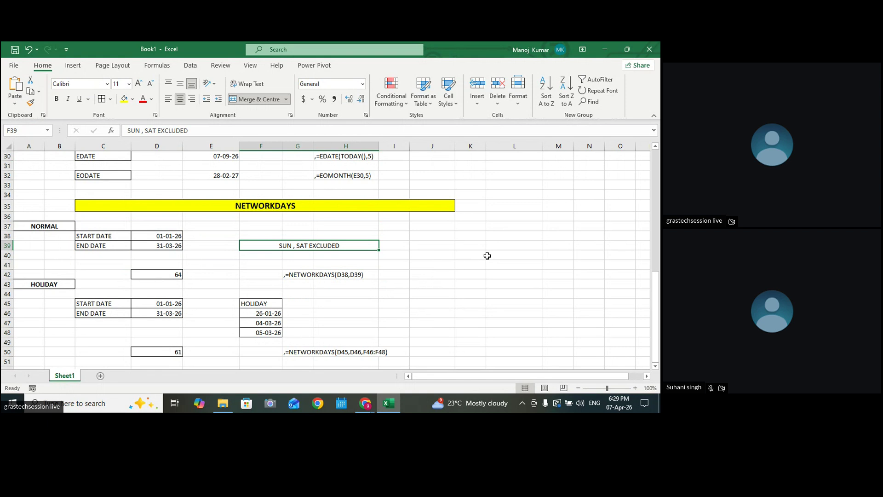
# Copy the yellow NETWORKDAYS heading from C35 to C54 below the holiday example
pyautogui.scroll(-1, 487, 255)
pyautogui.click(333, 181)
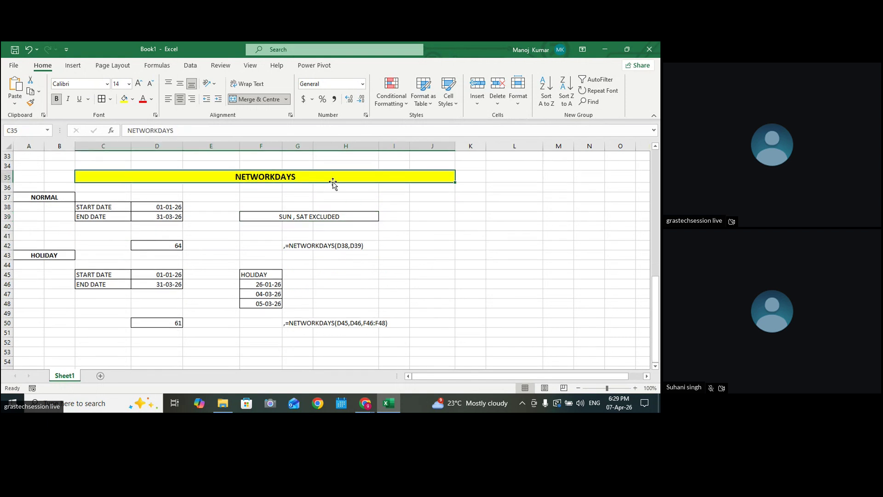
pyautogui.hotkey('ctrl', 'c')
pyautogui.scroll(-3, 334, 185)
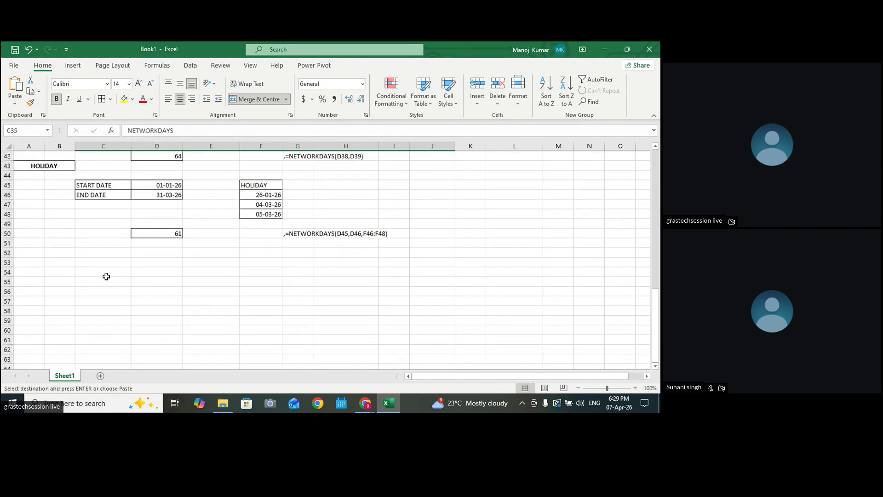
pyautogui.click(91, 274)
pyautogui.hotkey('ctrl', 'v')
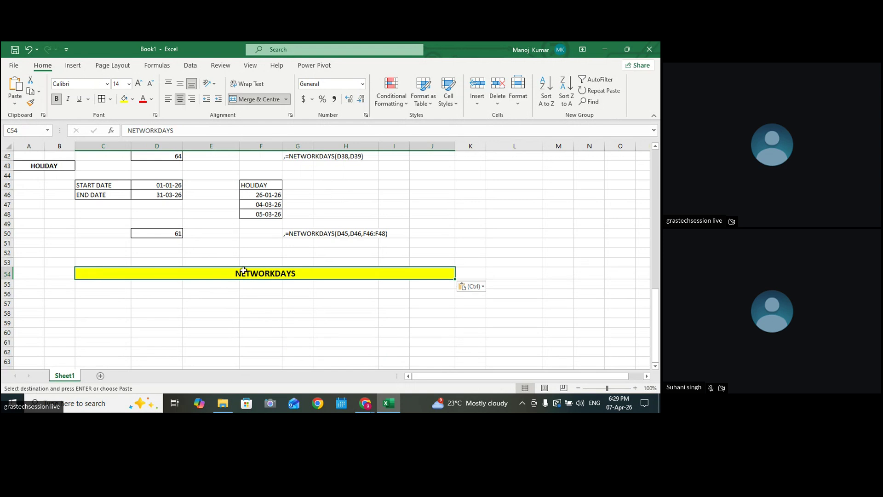
# Change the copied heading in C54 to NETWORKDAYS.INTL
pyautogui.doubleClick(315, 273)
pyautogui.write('.INTL')
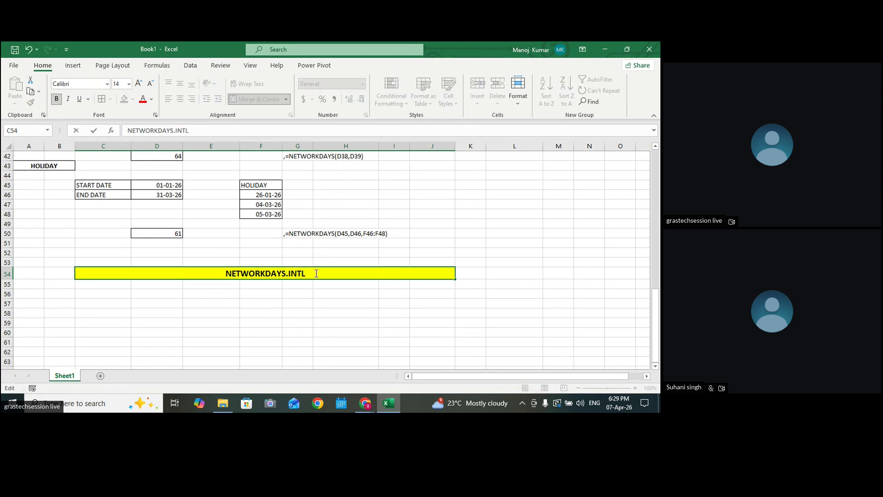
pyautogui.click(422, 305)
pyautogui.click(323, 276)
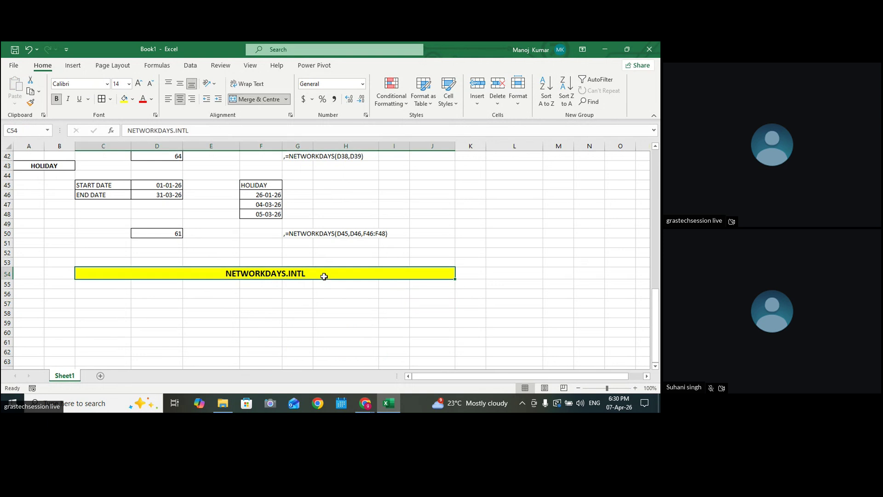
pyautogui.click(459, 234)
pyautogui.scroll(3, 466, 236)
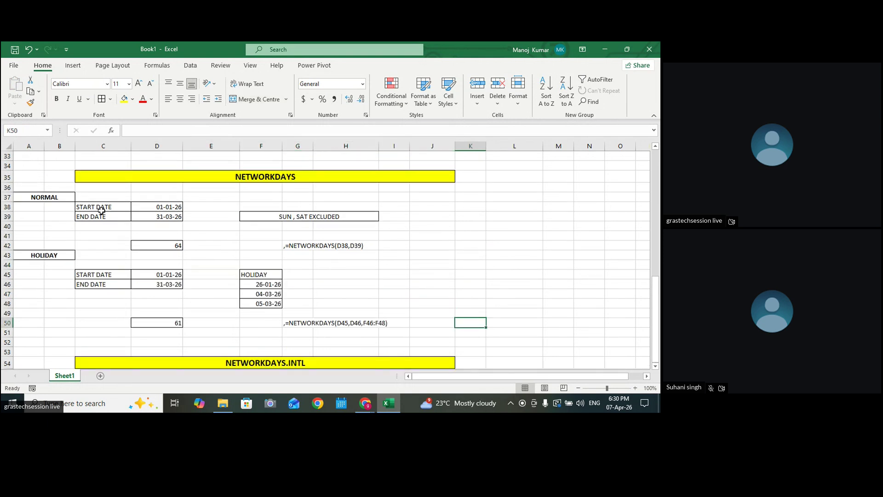
pyautogui.click(45, 198)
pyautogui.moveTo(45, 198); pyautogui.dragTo(455, 330)
pyautogui.click(460, 331)
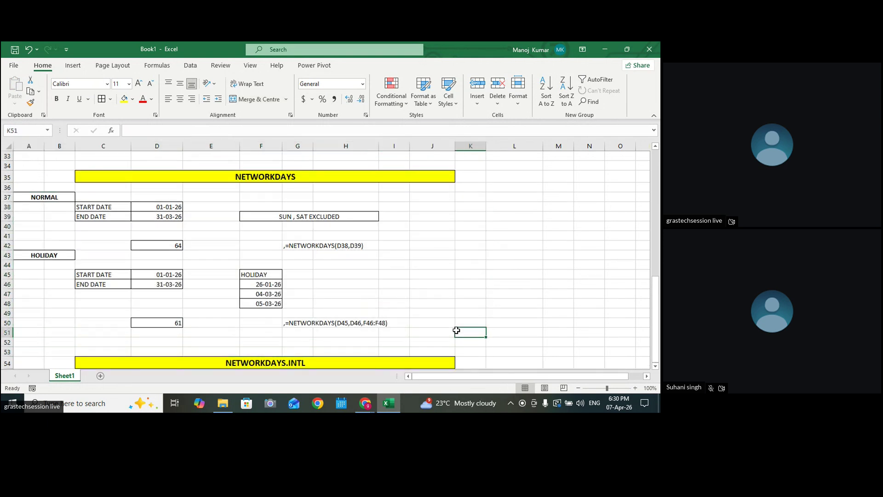
pyautogui.moveTo(397, 293); pyautogui.dragTo(400, 288)
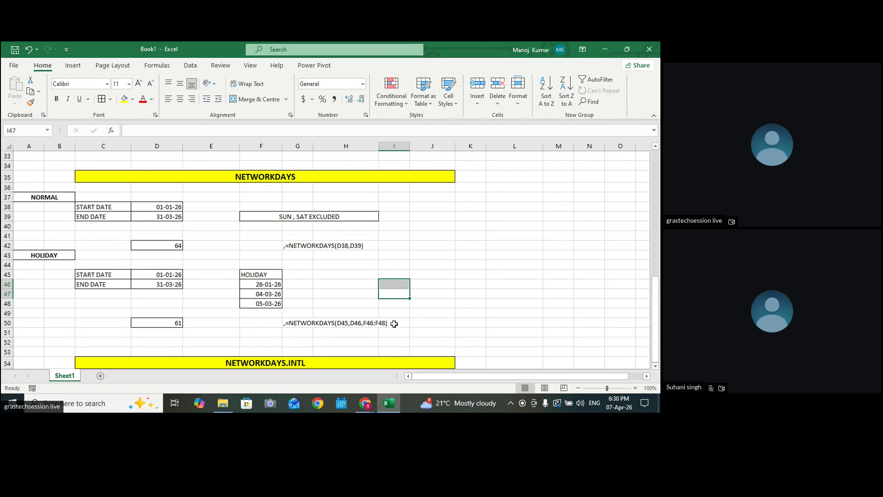
# Copy the START DATE and END DATE table from C38:D39 to C58 under the NETWORKDAYS.INTL heading
pyautogui.scroll(-1, 394, 323)
pyautogui.moveTo(82, 176); pyautogui.dragTo(172, 185)
pyautogui.hotkey('ctrl', 'c')
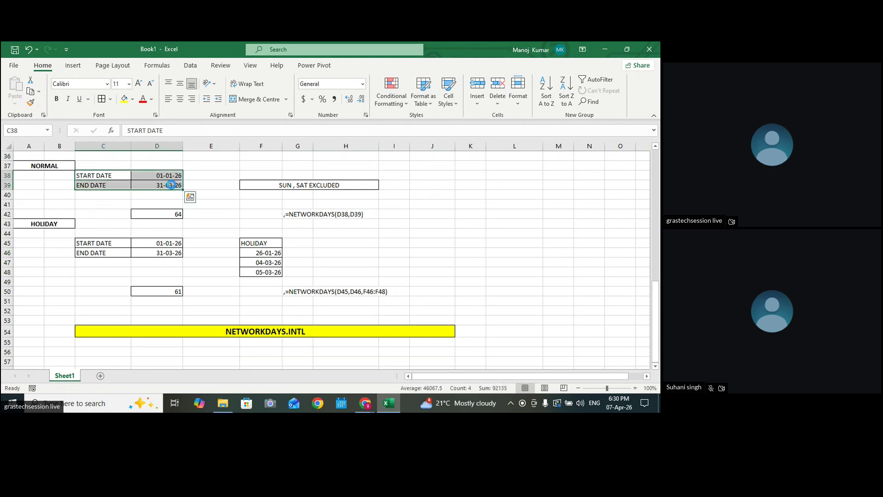
pyautogui.scroll(-3, 183, 233)
pyautogui.click(106, 287)
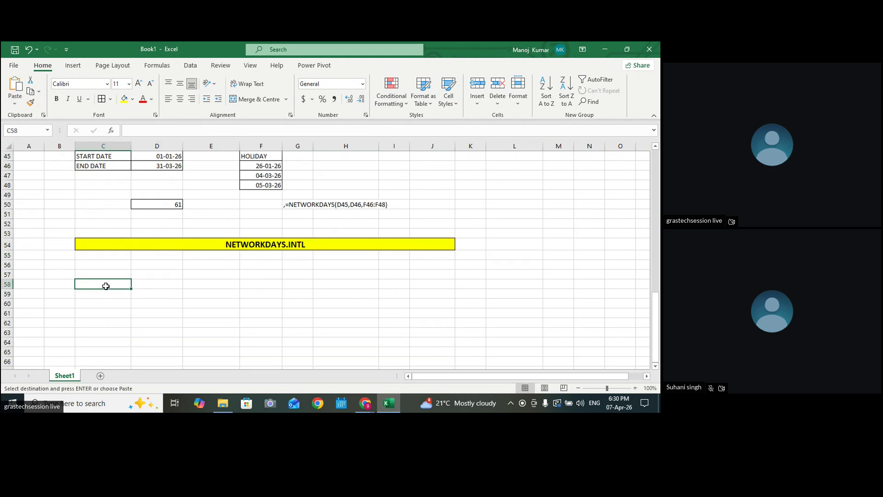
pyautogui.hotkey('ctrl', 'v')
# Copy the HOLIDAY list from F45:F48 to G58 beside the new date table
pyautogui.moveTo(256, 158); pyautogui.dragTo(257, 189)
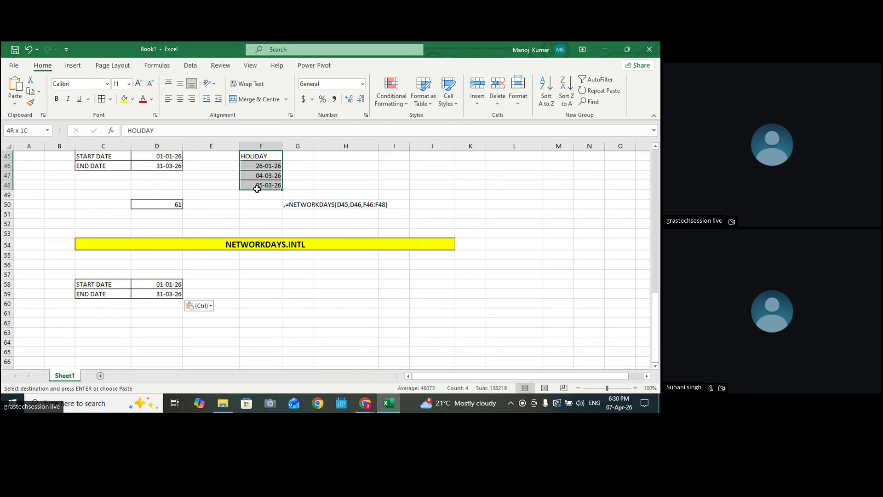
pyautogui.hotkey('ctrl', 'c')
pyautogui.click(295, 284)
pyautogui.hotkey('ctrl', 'v')
pyautogui.scroll(-2, 295, 286)
pyautogui.click(274, 301)
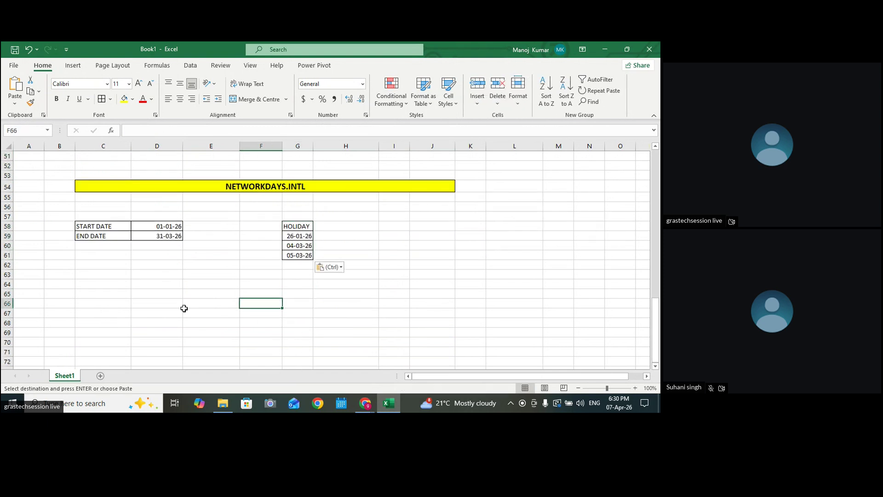
pyautogui.click(157, 285)
pyautogui.click(147, 268)
pyautogui.click(150, 226)
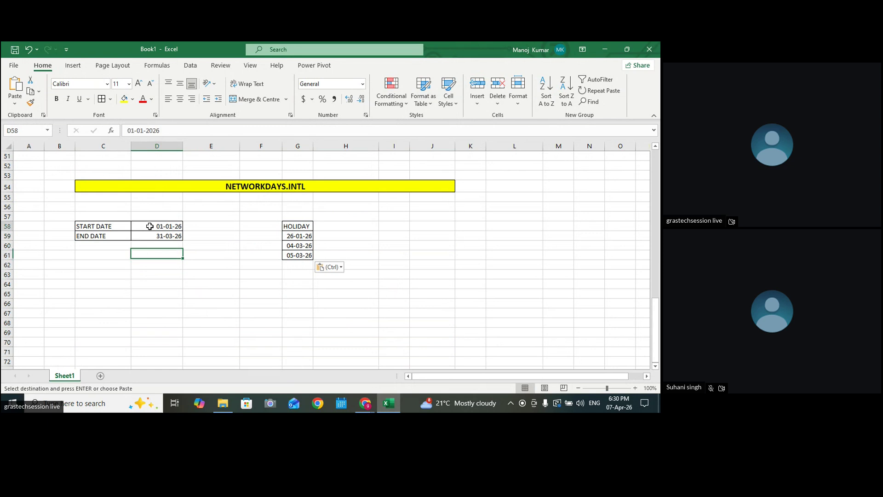
pyautogui.click(198, 245)
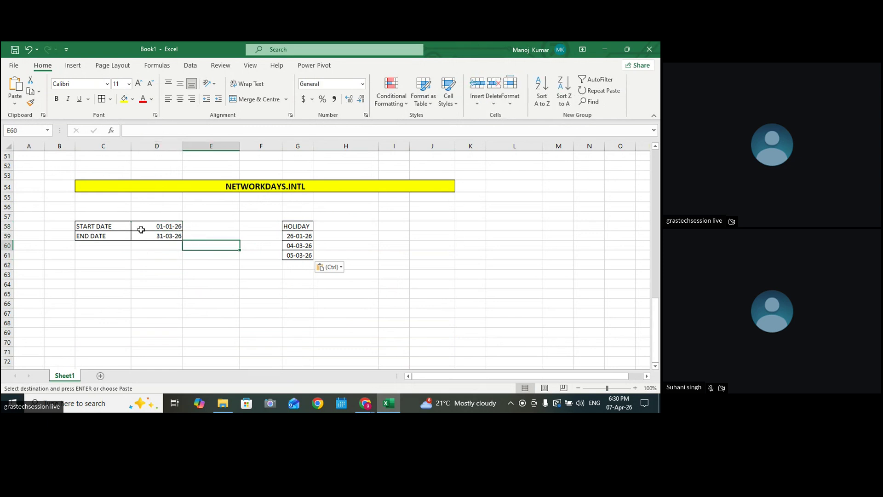
pyautogui.moveTo(126, 205); pyautogui.dragTo(346, 197)
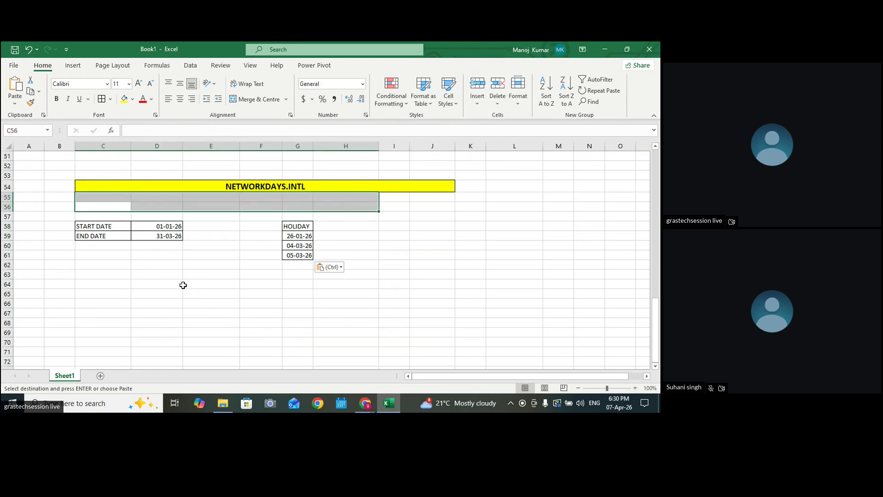
# Begin a NETWORKDAYS.INTL formula in D63 using D58 as the start date and D59 as the end date
pyautogui.doubleClick(145, 276)
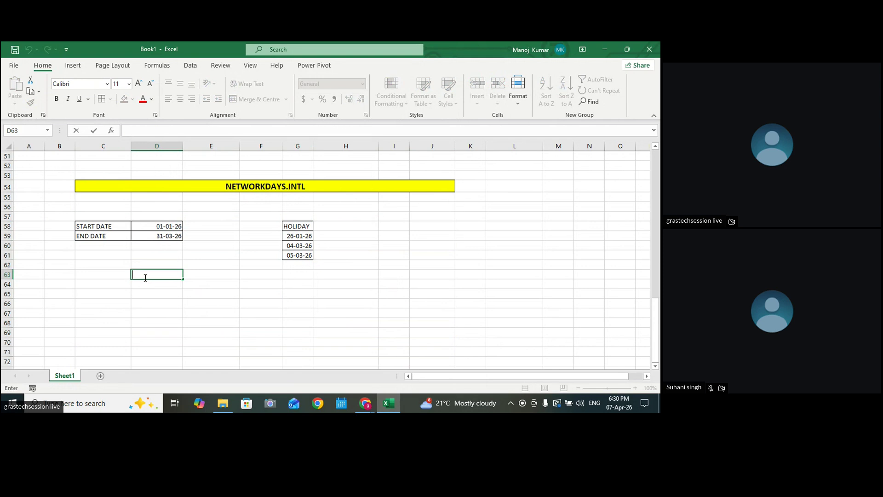
pyautogui.write('=NEWT')
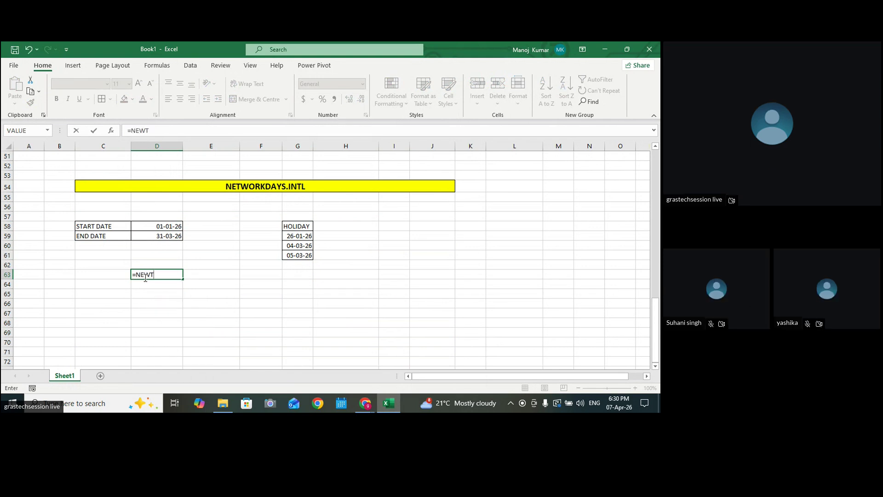
pyautogui.press('BackSpace')
pyautogui.press('BackSpace')
pyautogui.write('T')
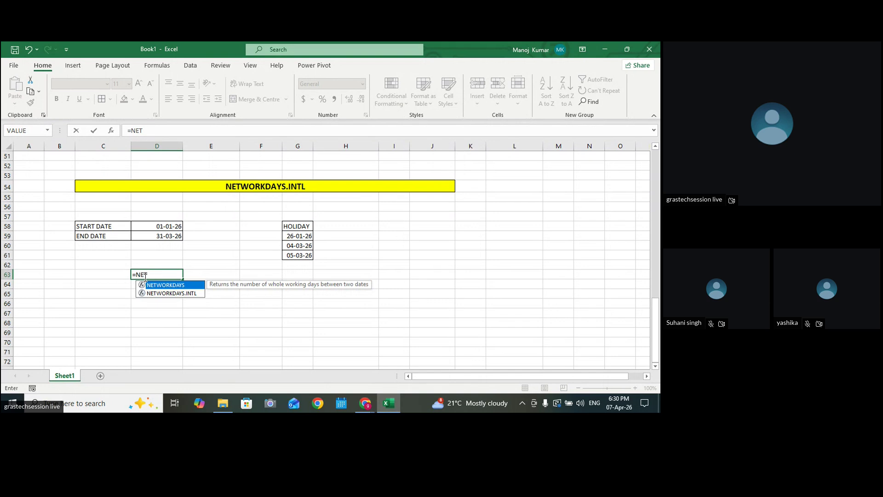
pyautogui.doubleClick(175, 292)
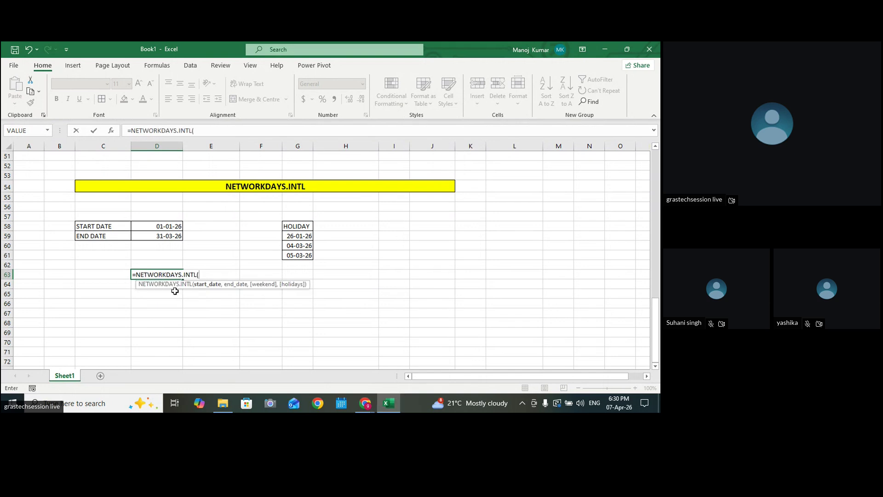
pyautogui.click(159, 227)
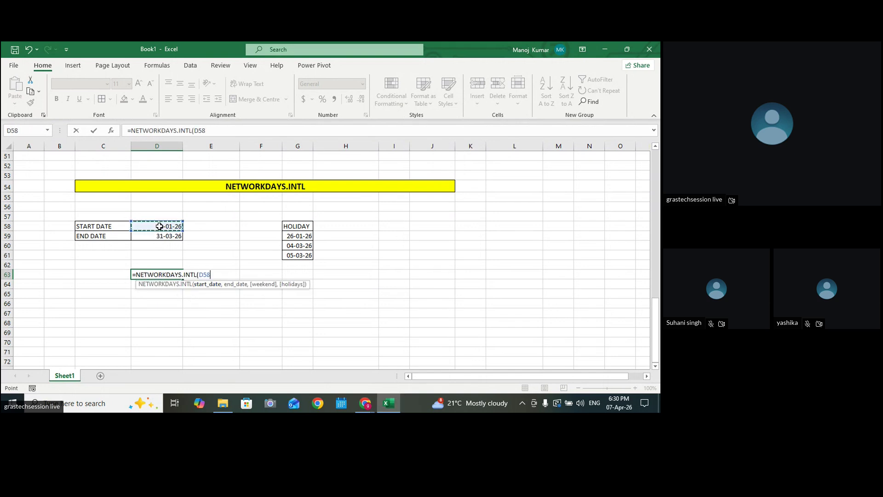
pyautogui.write(',')
pyautogui.click(161, 236)
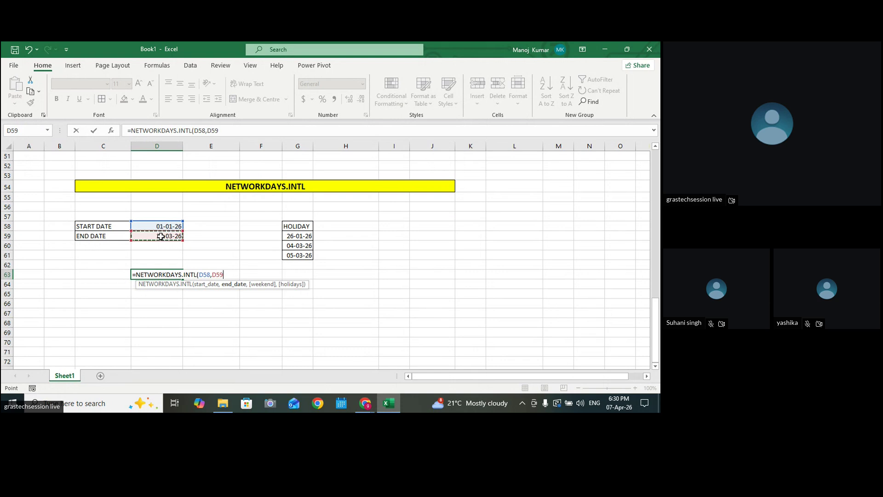
pyautogui.write(',')
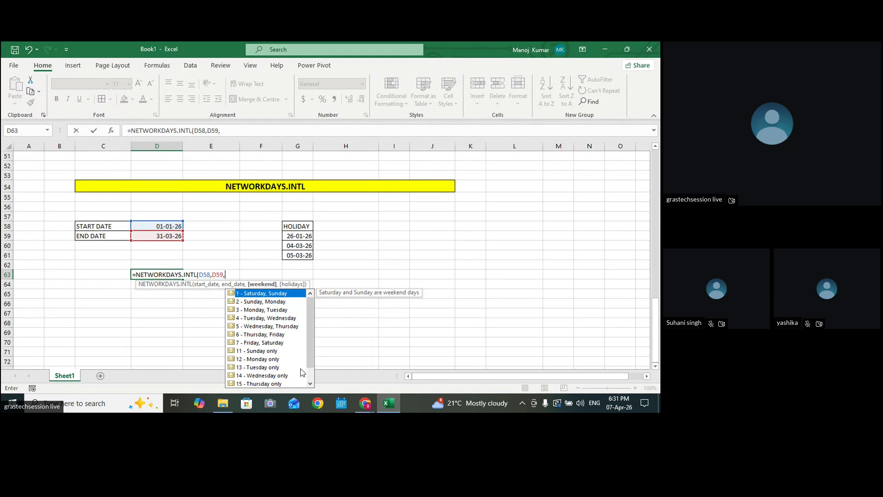
# Complete the D63 formula with weekend option 11 (Sunday only) and the holiday range G59:G61
pyautogui.scroll(-1, 311, 368)
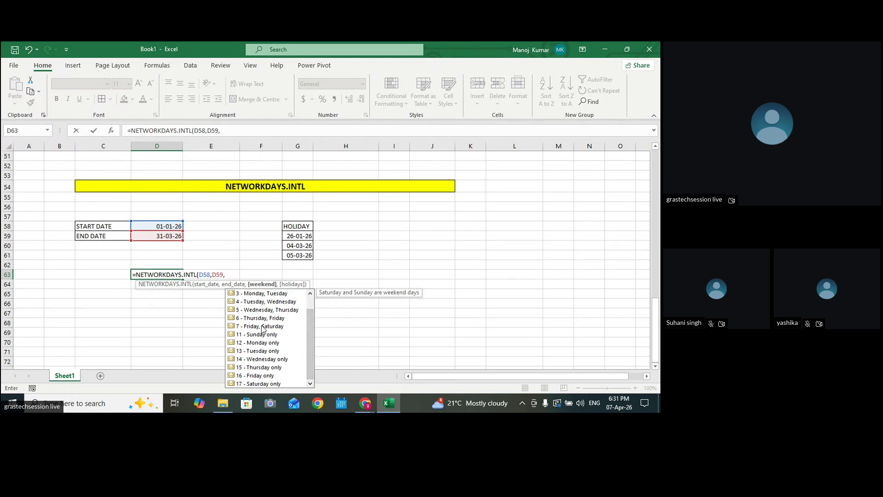
pyautogui.moveTo(311, 336); pyautogui.dragTo(310, 325)
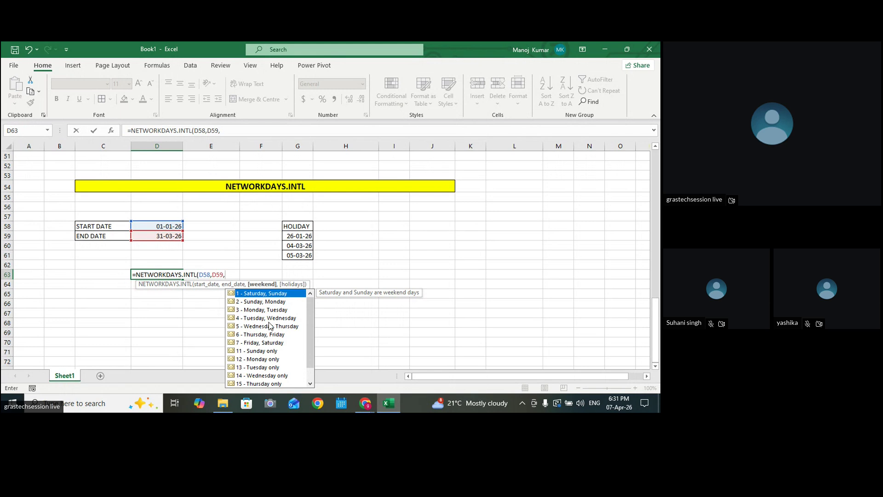
pyautogui.moveTo(311, 329); pyautogui.dragTo(309, 361)
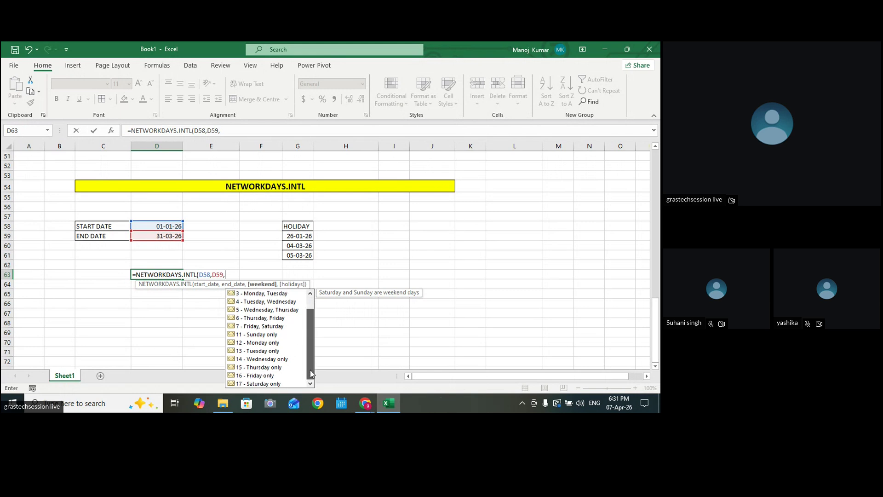
pyautogui.doubleClick(260, 336)
pyautogui.write(',')
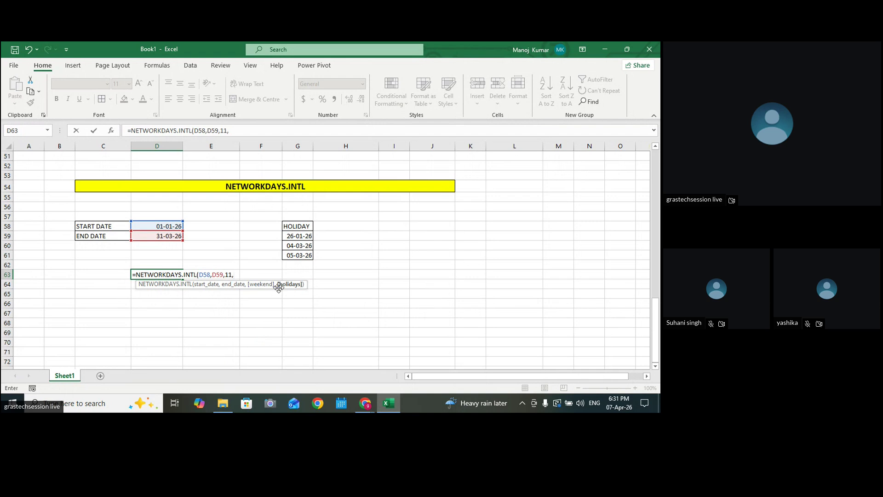
pyautogui.moveTo(294, 238); pyautogui.dragTo(296, 255)
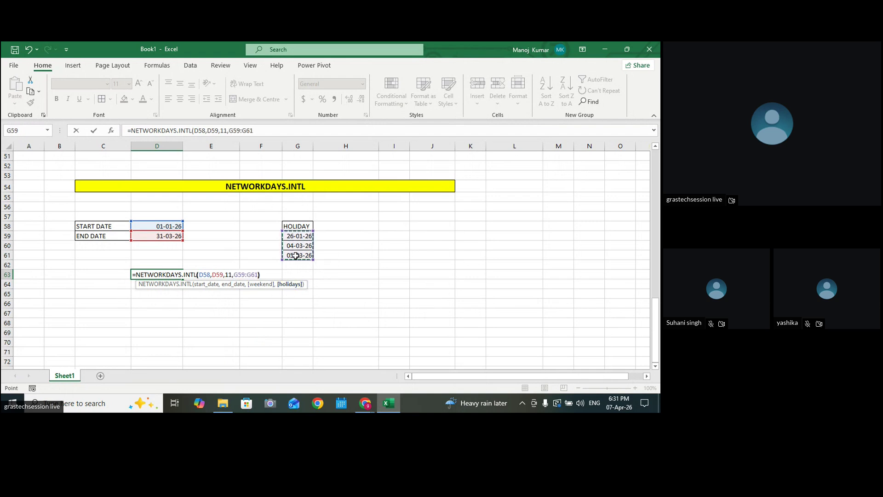
pyautogui.write(')')
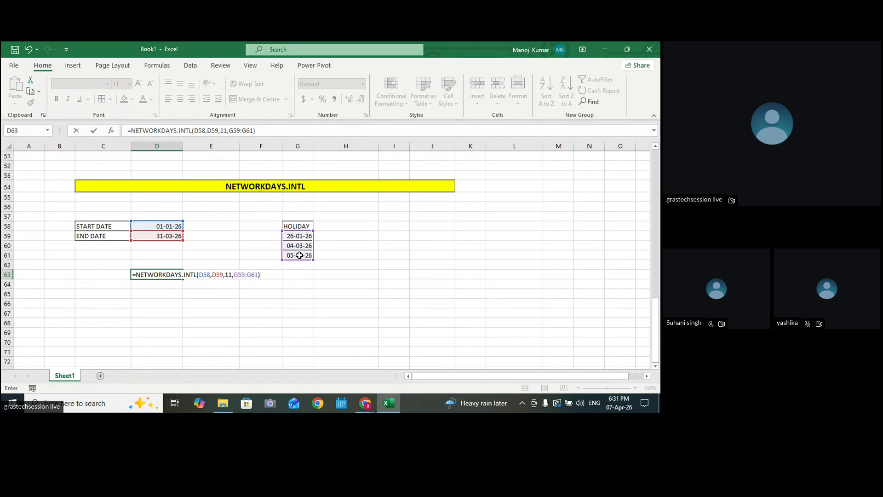
pyautogui.press('Return')
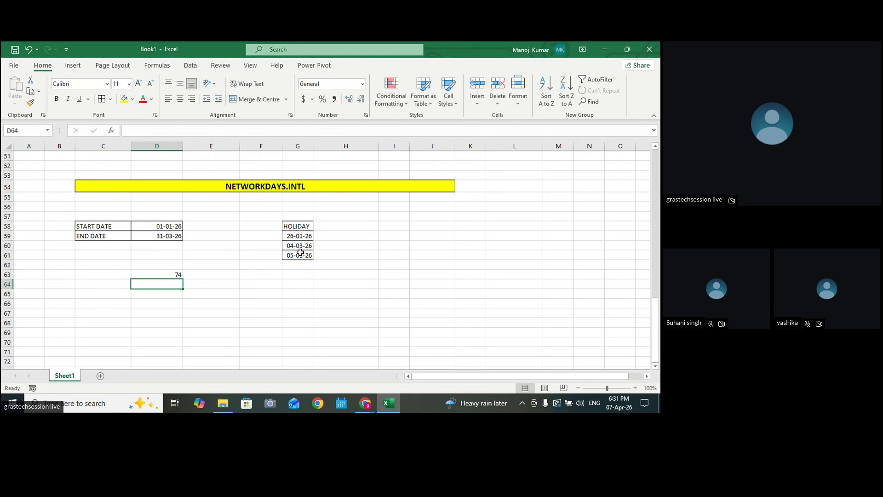
# Copy the D63 formula into F63 as a text note reading ,=NETWORKDAYS.INTL(D58,D59,11,G59:G61)
pyautogui.doubleClick(157, 273)
pyautogui.moveTo(261, 273); pyautogui.dragTo(100, 276)
pyautogui.hotkey('ctrl', 'c')
pyautogui.press('Return')
pyautogui.doubleClick(248, 273)
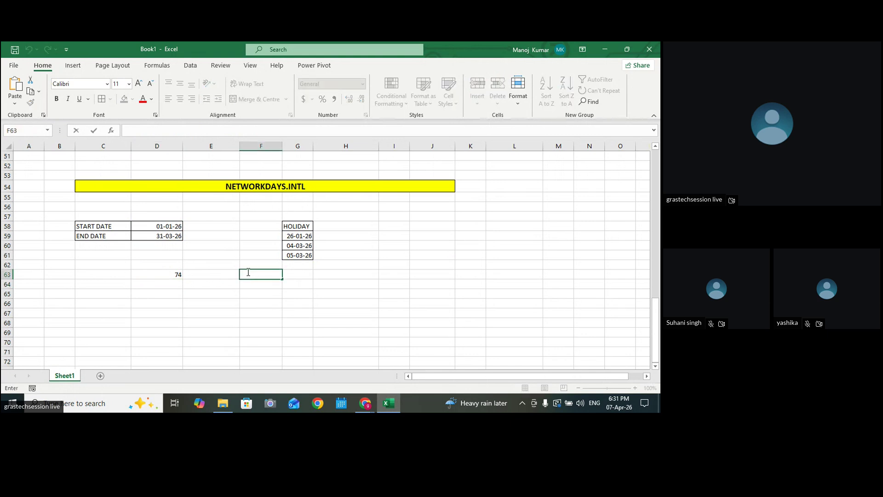
pyautogui.write(',')
pyautogui.hotkey('ctrl', 'v')
pyautogui.hotkey('ctrl', 'Return')
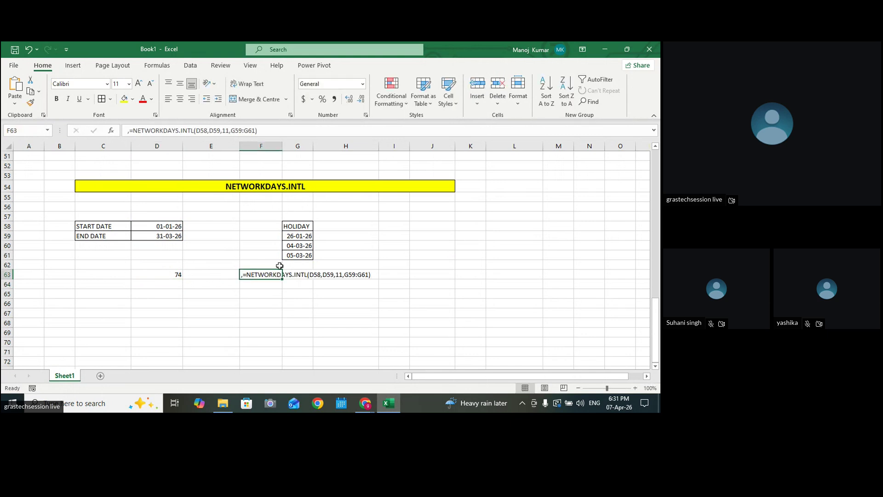
# Add a border around the NETWORKDAYS.INTL result in D63
pyautogui.click(297, 256)
pyautogui.click(365, 257)
pyautogui.scroll(2, 366, 257)
pyautogui.scroll(-1, 366, 257)
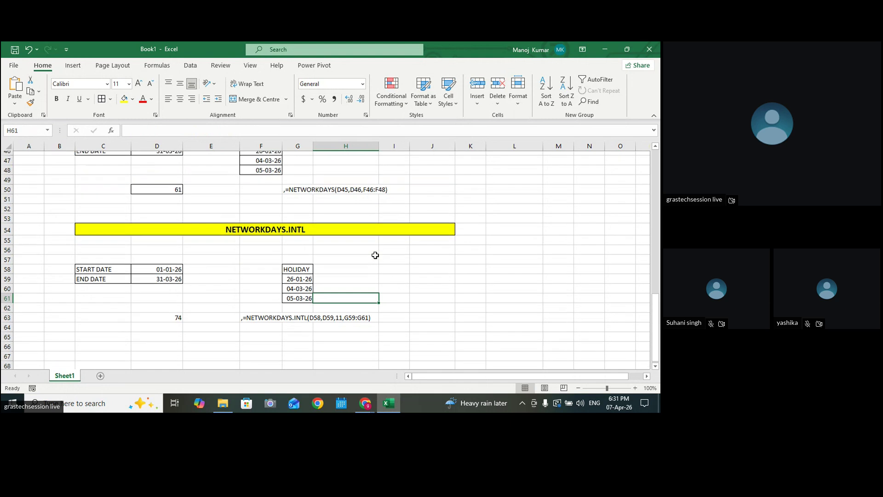
pyautogui.click(164, 305)
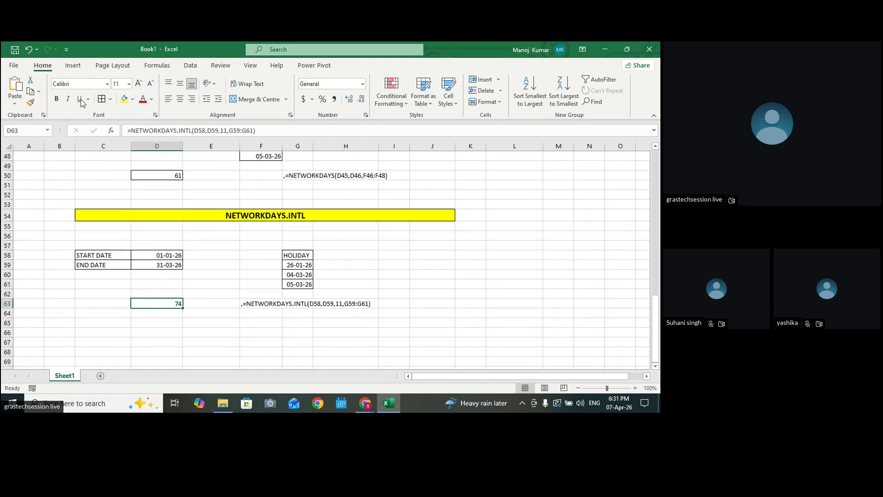
pyautogui.click(102, 99)
pyautogui.click(458, 214)
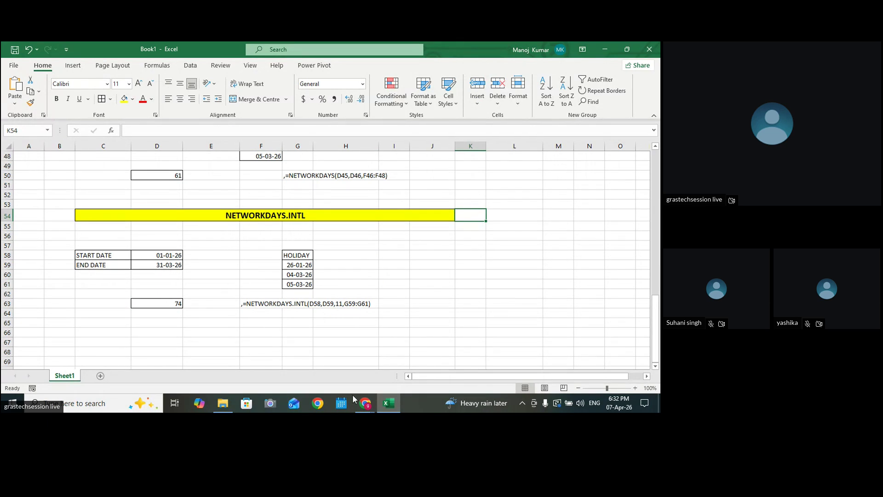
pyautogui.moveTo(365, 403)
pyautogui.click(315, 338)
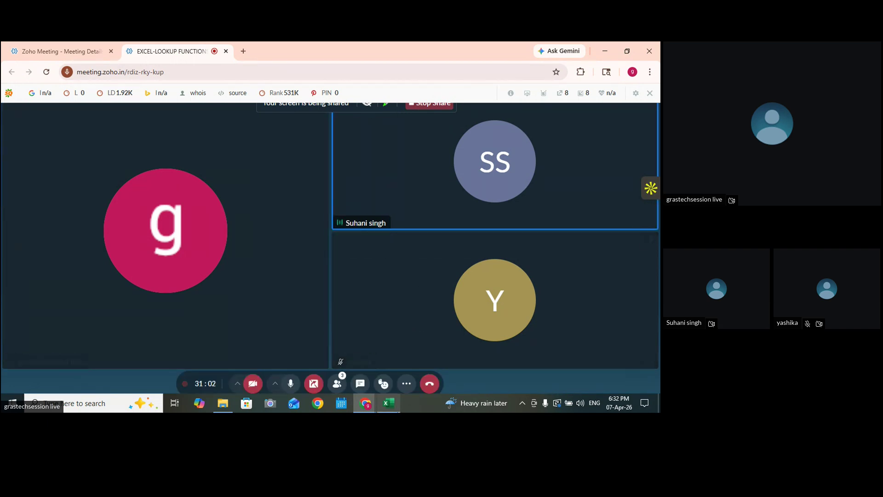
pyautogui.click(394, 401)
pyautogui.click(315, 332)
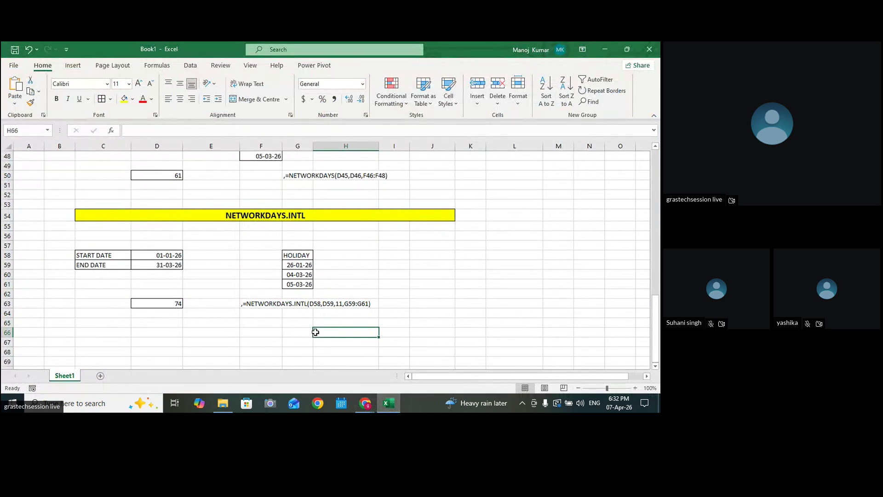
pyautogui.scroll(3, 314, 331)
pyautogui.click(460, 260)
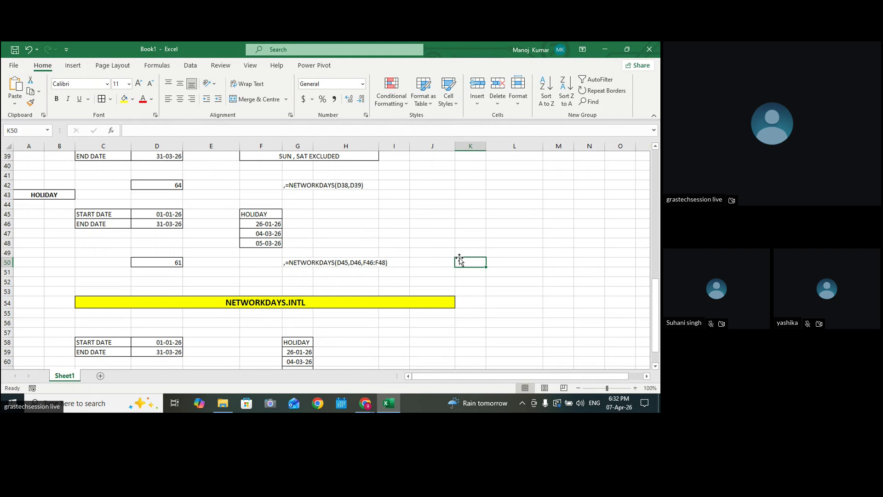
# Merge and centre C68:I68 below the NETWORKDAYS.INTL example and enter the heading WORKDAY
pyautogui.scroll(-4, 557, 239)
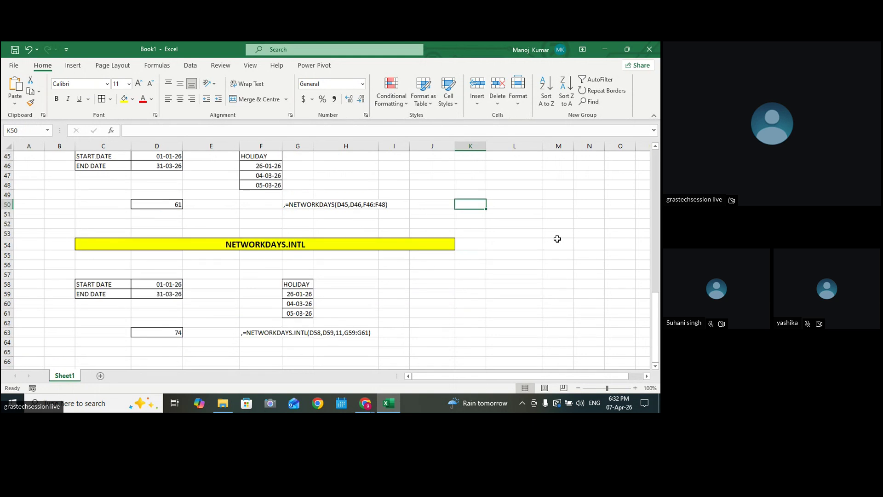
pyautogui.scroll(-2, 557, 239)
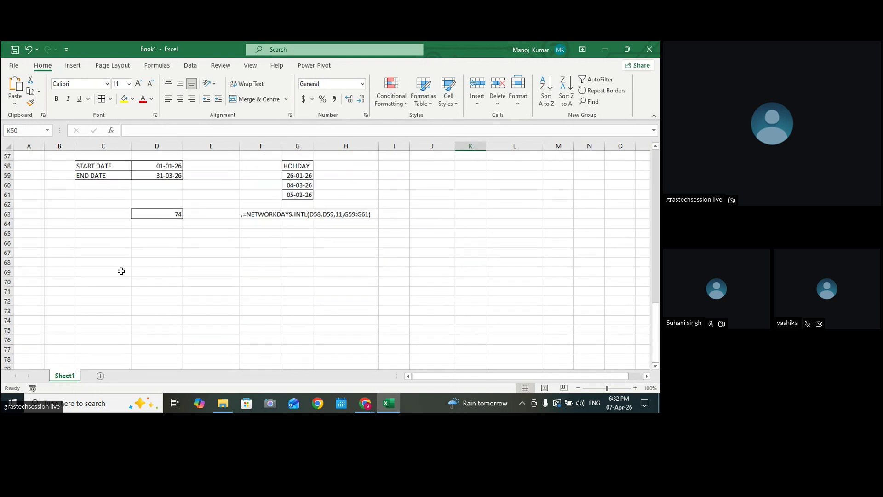
pyautogui.moveTo(76, 267); pyautogui.dragTo(394, 262)
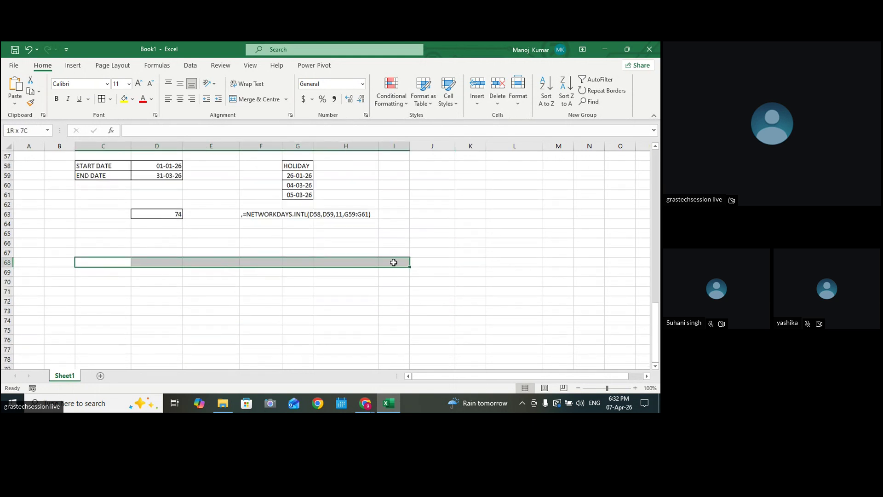
pyautogui.click(257, 99)
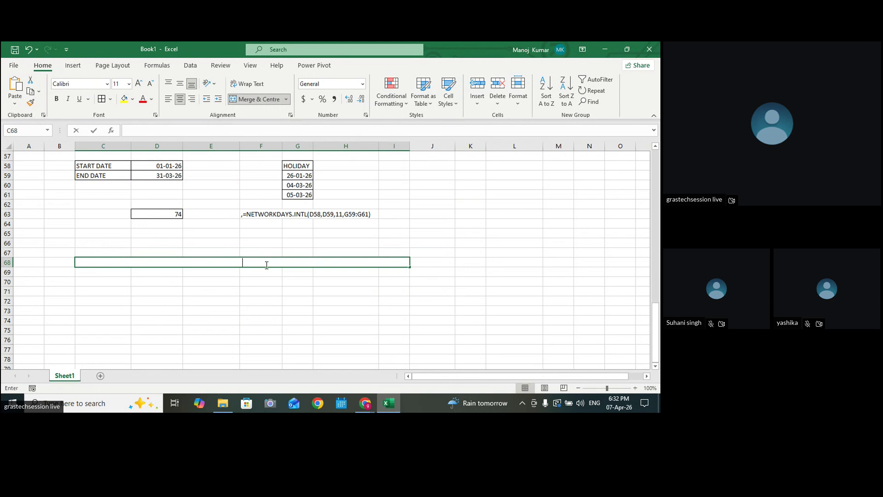
pyautogui.write('WORKDAY')
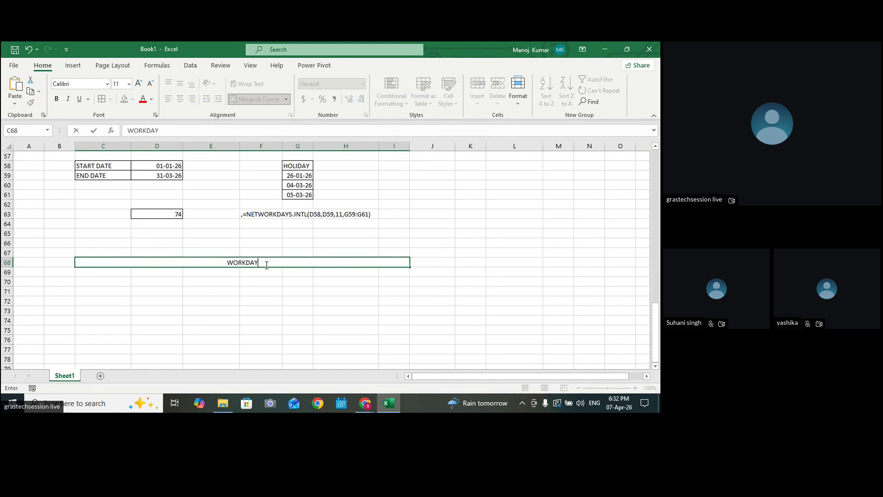
pyautogui.scroll(5, 274, 227)
pyautogui.scroll(-7, 273, 227)
pyautogui.click(260, 223)
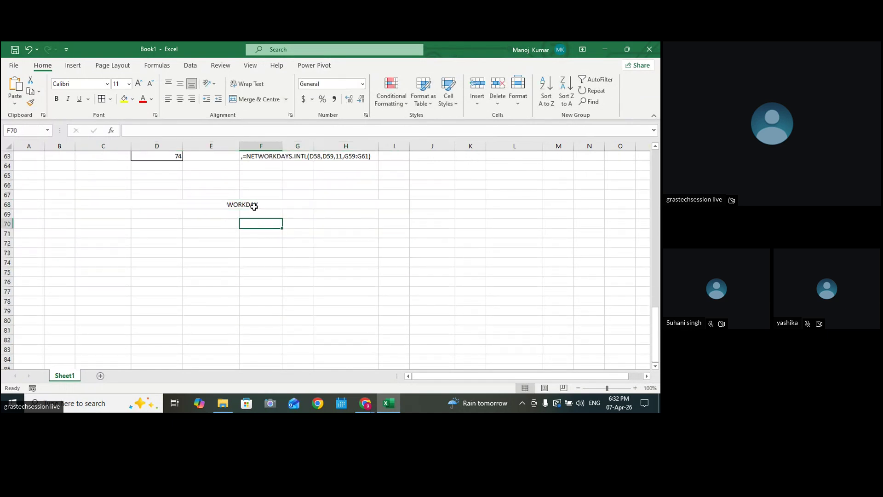
# Format the WORKDAY heading in row 68 with yellow fill, borders, bold text and font size 12
pyautogui.click(254, 207)
pyautogui.click(123, 99)
pyautogui.click(139, 83)
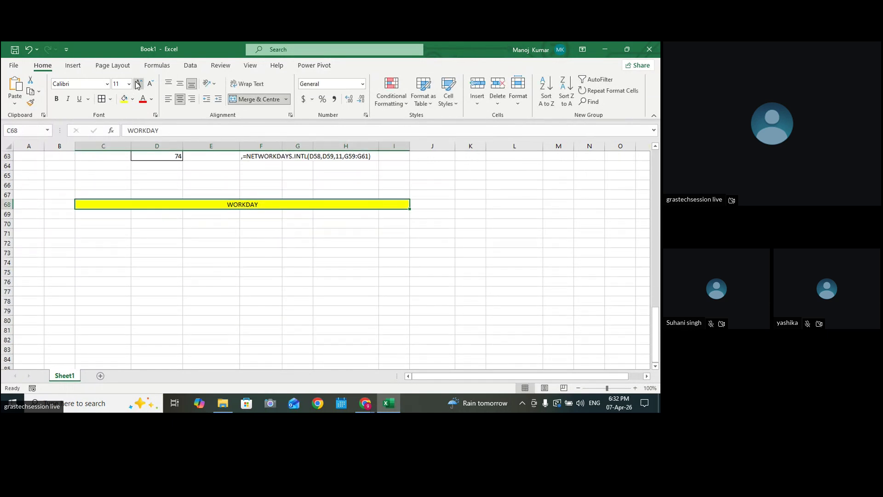
pyautogui.click(100, 99)
pyautogui.click(56, 98)
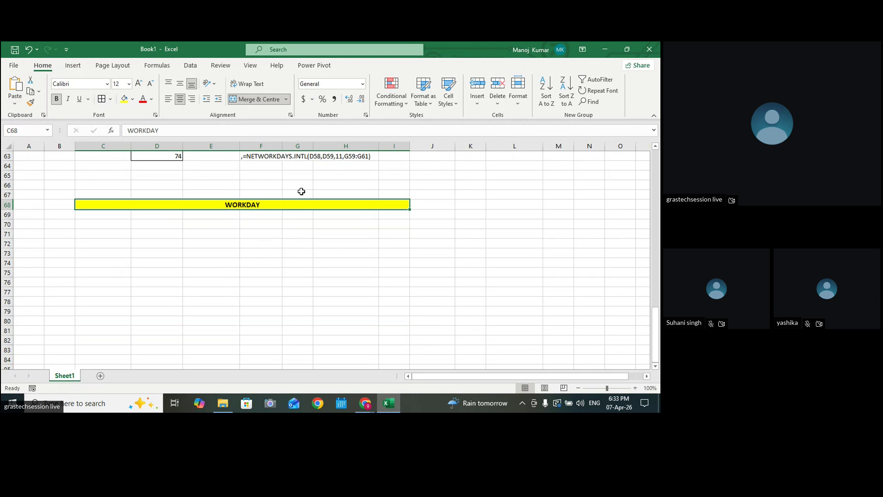
pyautogui.click(300, 193)
pyautogui.click(256, 269)
# Enter the label PROJECT in C71 and add a border around the cell
pyautogui.click(108, 233)
pyautogui.write('PROJECT')
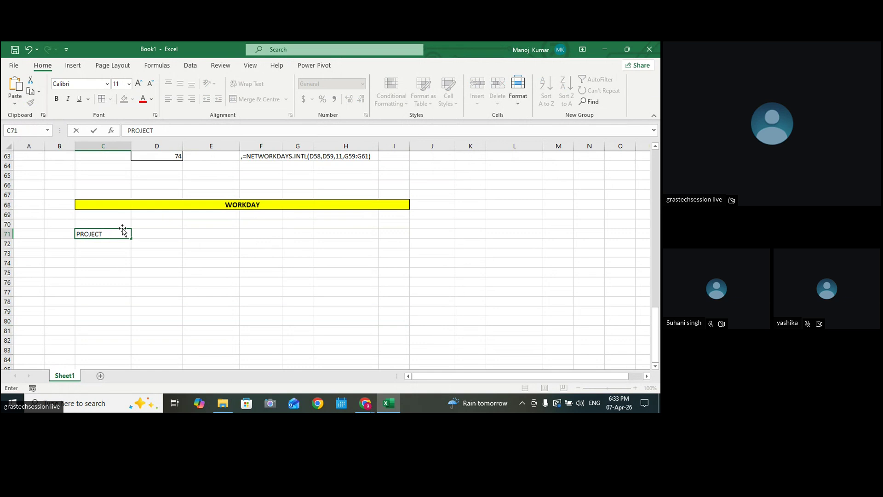
pyautogui.click(146, 244)
pyautogui.click(192, 262)
pyautogui.click(110, 232)
pyautogui.click(101, 99)
# Enter the label START DATE in D73 and the date 07-04-2026 in E73
pyautogui.click(143, 256)
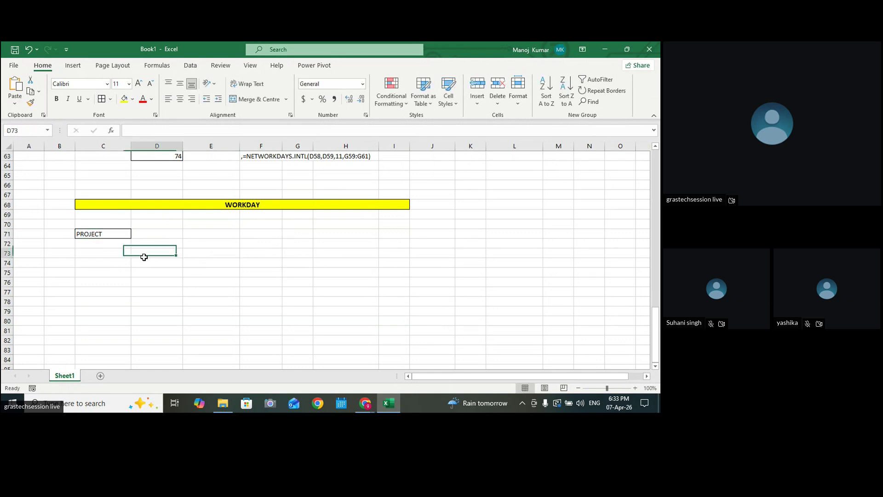
pyautogui.write('ST')
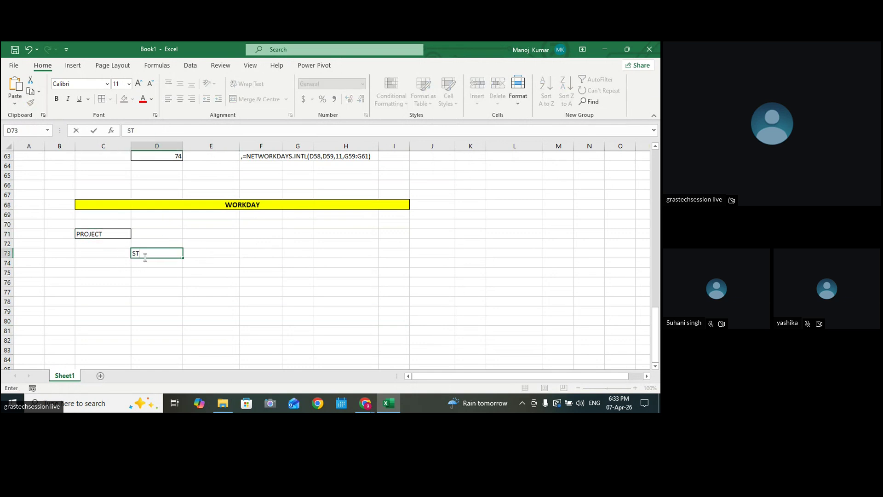
pyautogui.write('ART DATE')
pyautogui.click(205, 250)
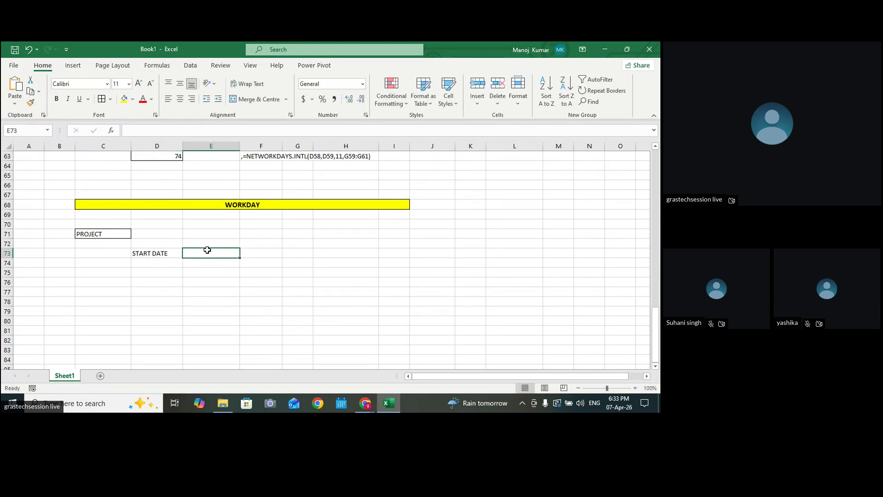
pyautogui.write('07')
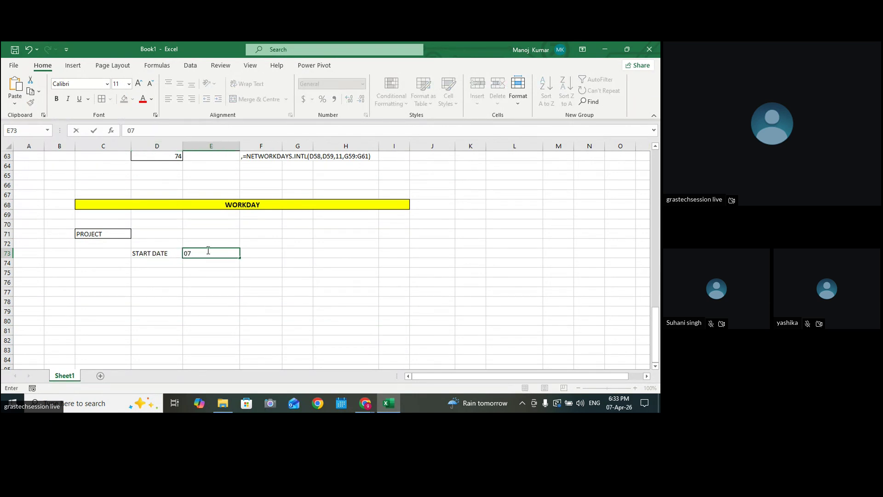
pyautogui.write('-04-2026')
pyautogui.click(365, 259)
# Enter the label DAY in D74 and the value 60 in E74
pyautogui.click(171, 266)
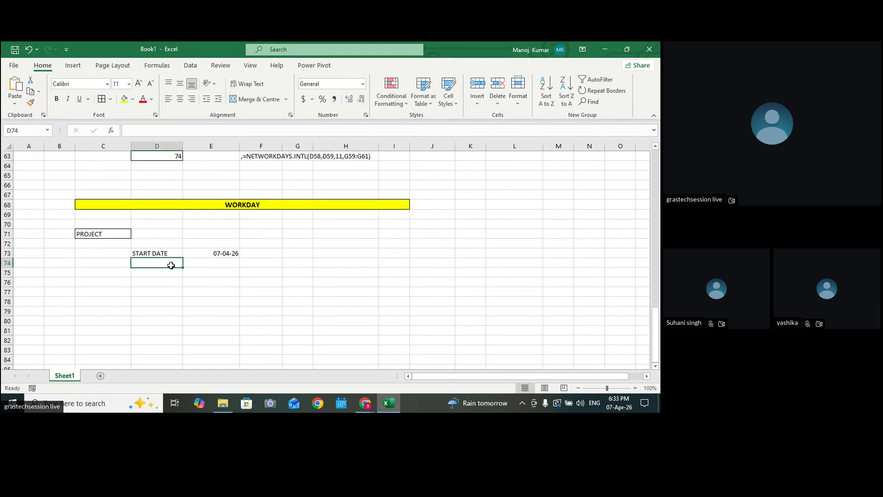
pyautogui.write('DAY')
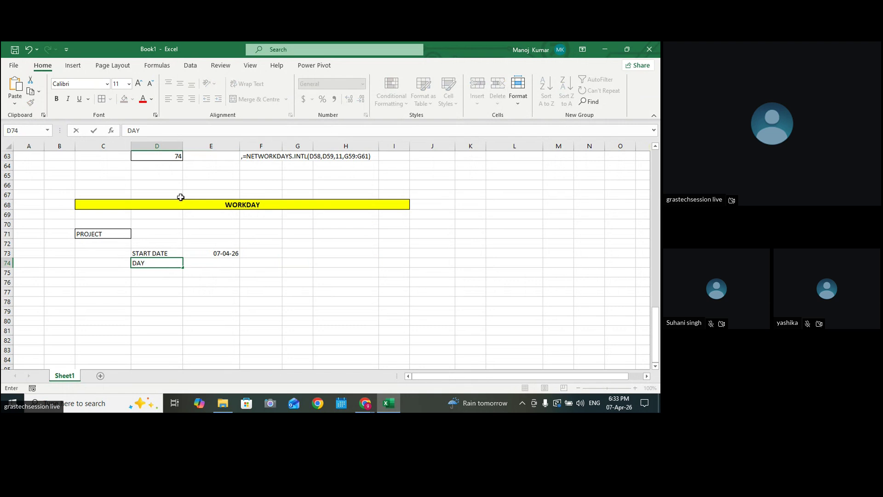
pyautogui.click(345, 215)
pyautogui.click(218, 263)
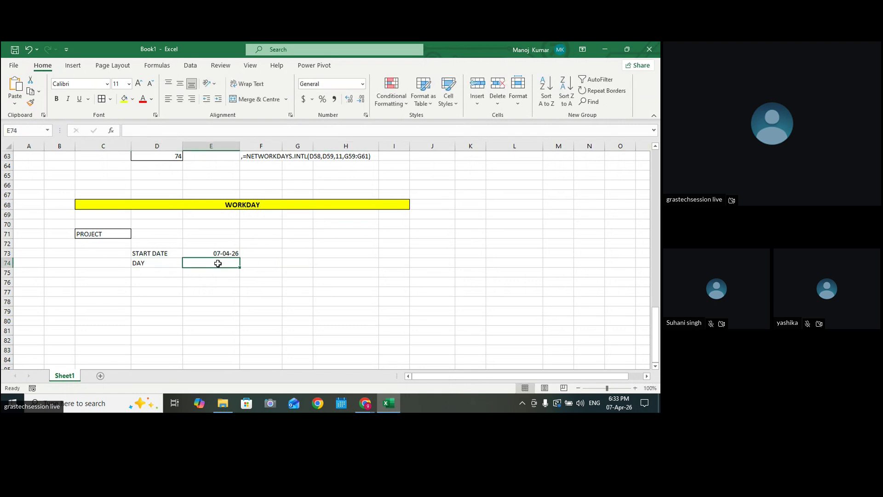
pyautogui.write('60')
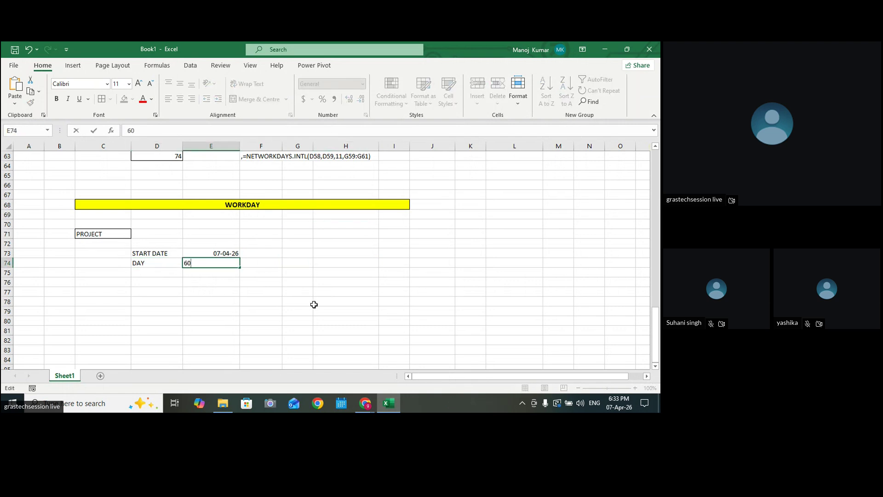
pyautogui.click(314, 304)
# Add borders to D73:E74 and change the label in D74 to DAYS
pyautogui.moveTo(164, 253); pyautogui.dragTo(218, 268)
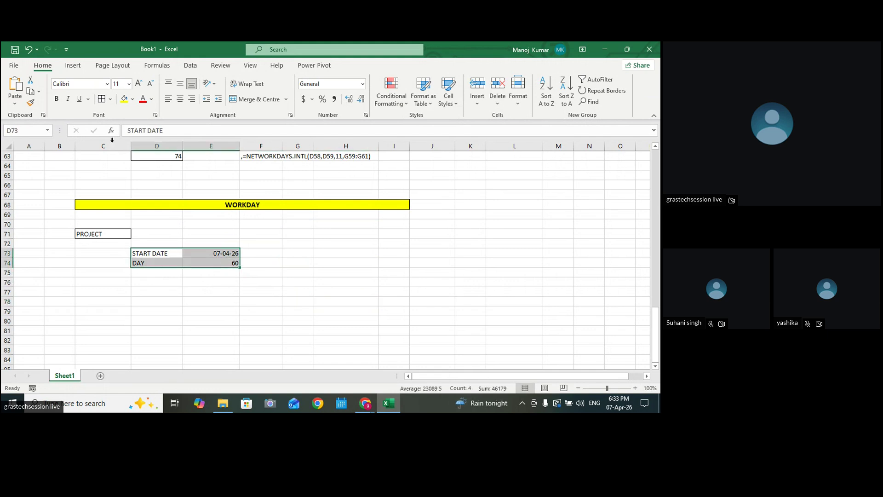
pyautogui.click(101, 98)
pyautogui.click(156, 265)
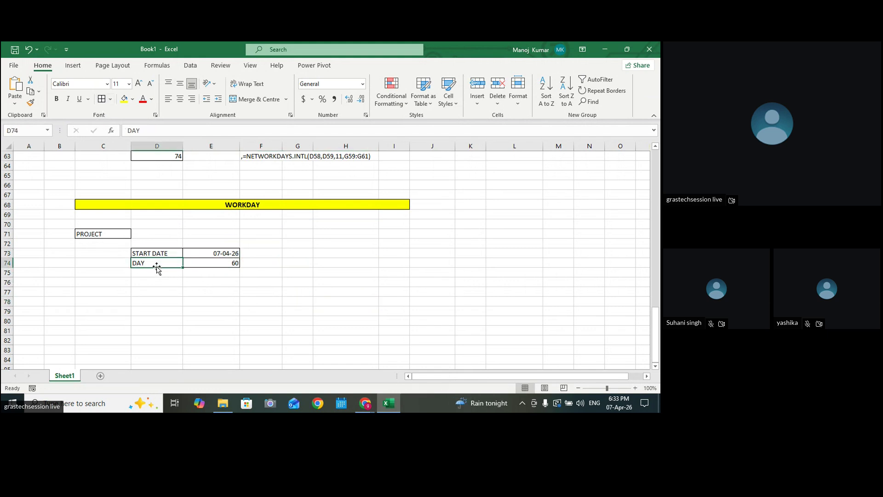
pyautogui.doubleClick(155, 263)
pyautogui.write('S')
pyautogui.click(278, 270)
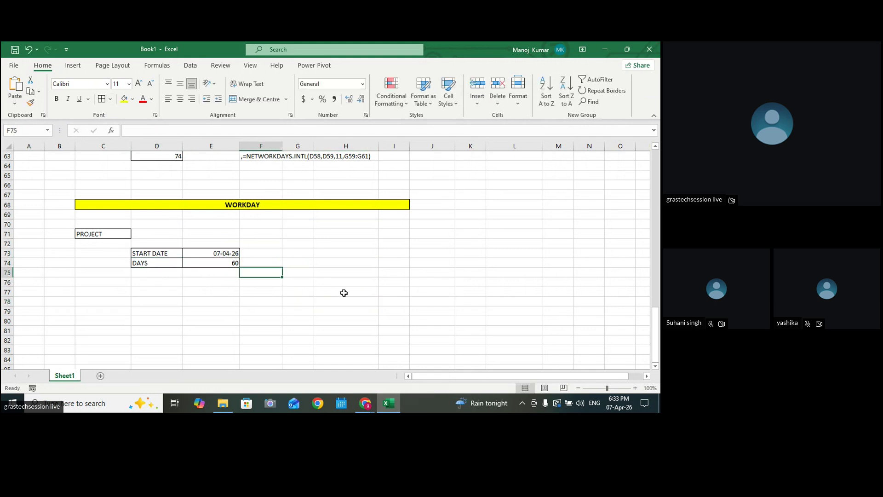
pyautogui.click(343, 292)
# Make the start date and days entries in D73:E74 bold
pyautogui.moveTo(173, 253); pyautogui.dragTo(224, 261)
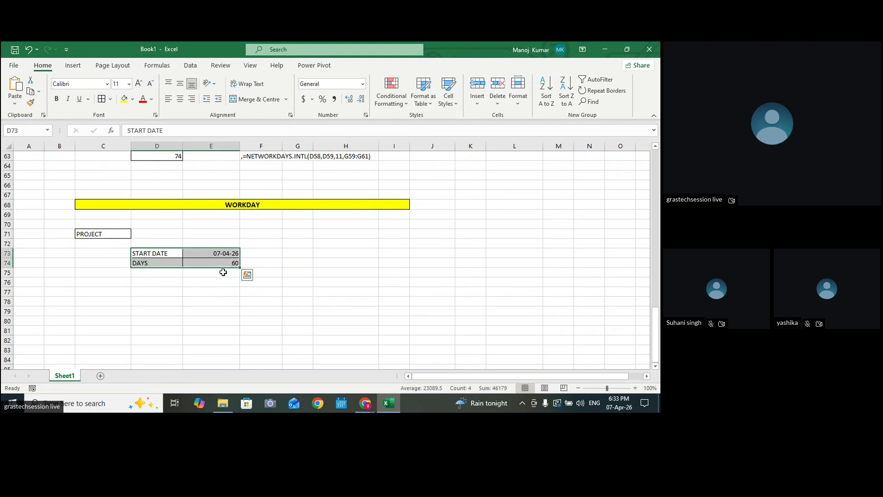
pyautogui.click(58, 99)
pyautogui.click(398, 234)
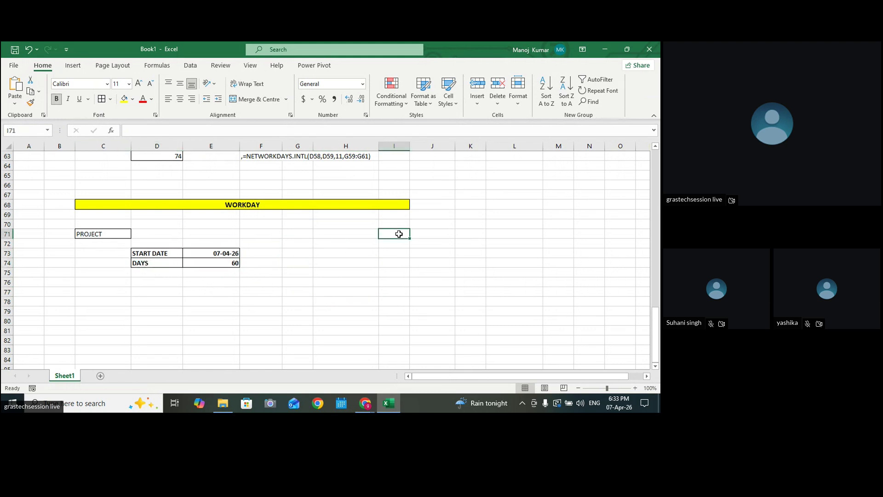
pyautogui.scroll(3, 410, 248)
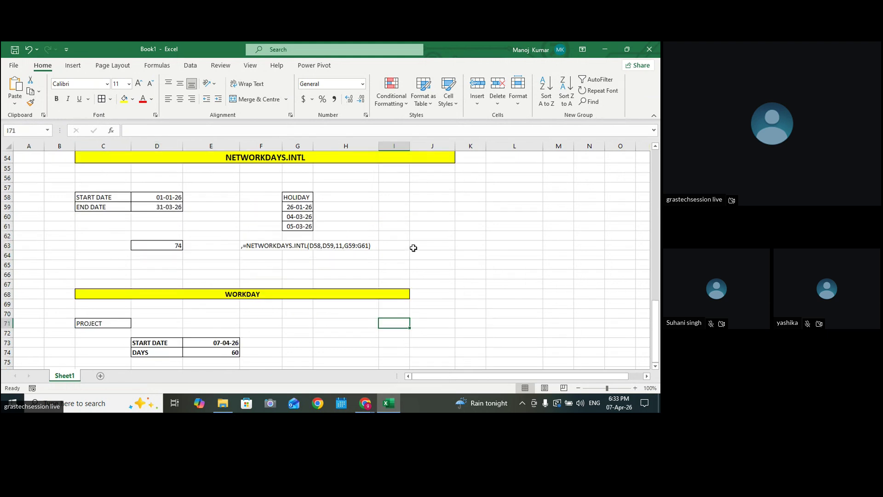
pyautogui.moveTo(88, 194); pyautogui.dragTo(103, 208)
pyautogui.click(106, 199)
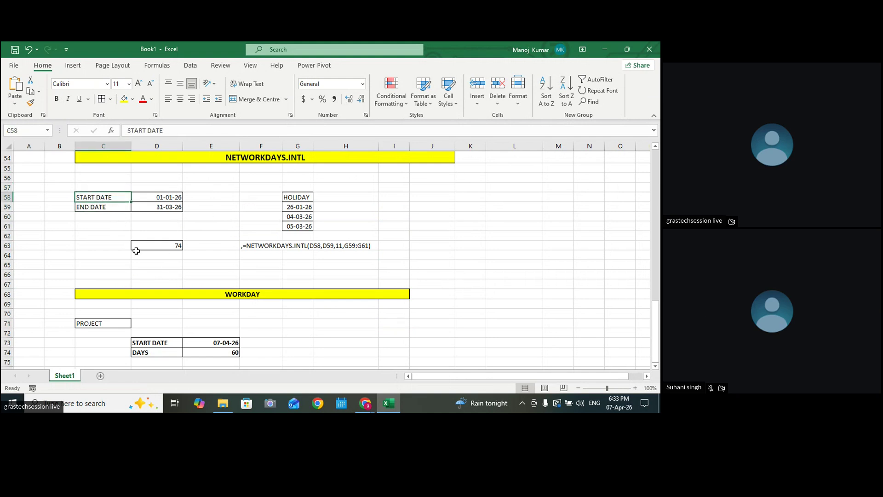
pyautogui.scroll(-2, 189, 194)
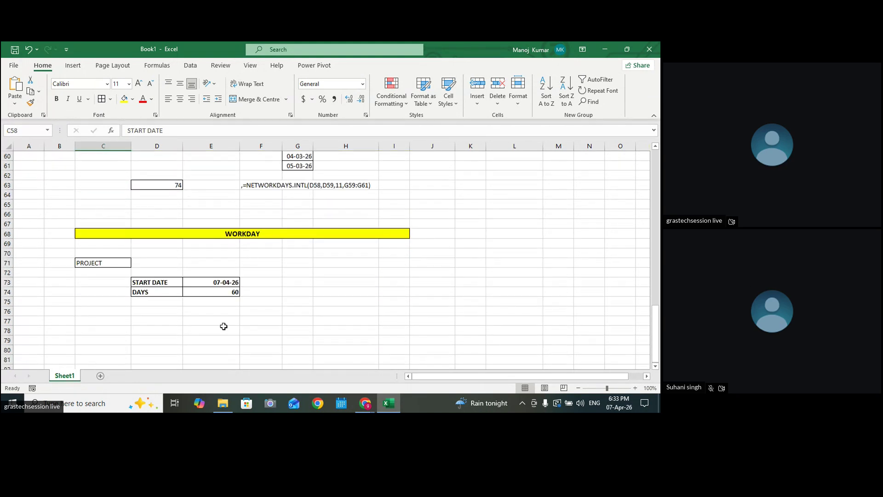
pyautogui.click(146, 284)
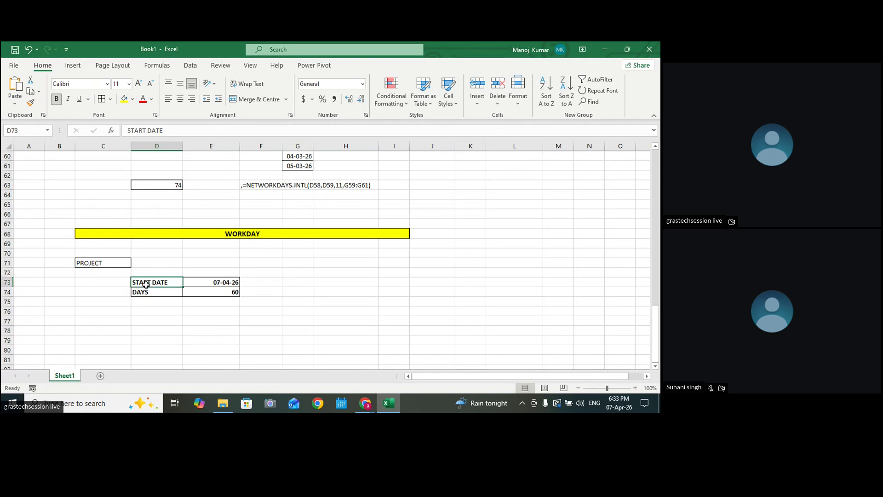
# Make the PROJECT label in C71 bold
pyautogui.click(100, 263)
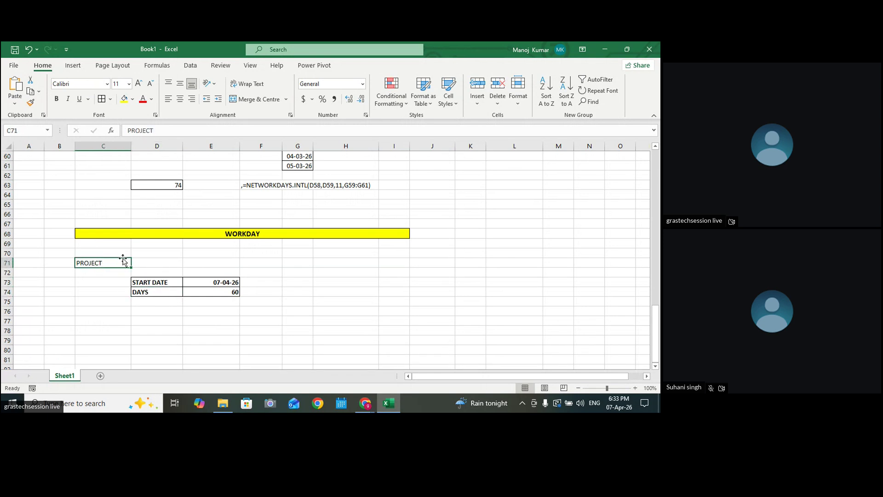
pyautogui.click(56, 98)
pyautogui.click(333, 290)
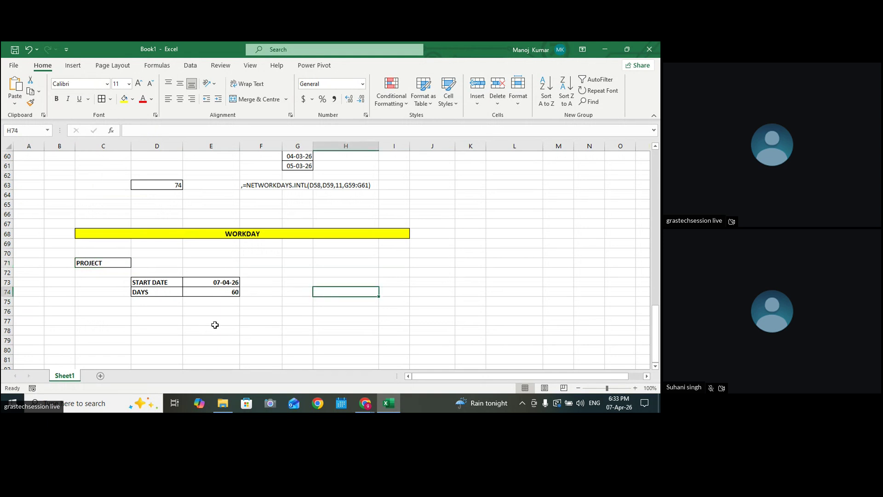
# Enter the label ENDATE in D76 below the days row
pyautogui.scroll(-1, 306, 302)
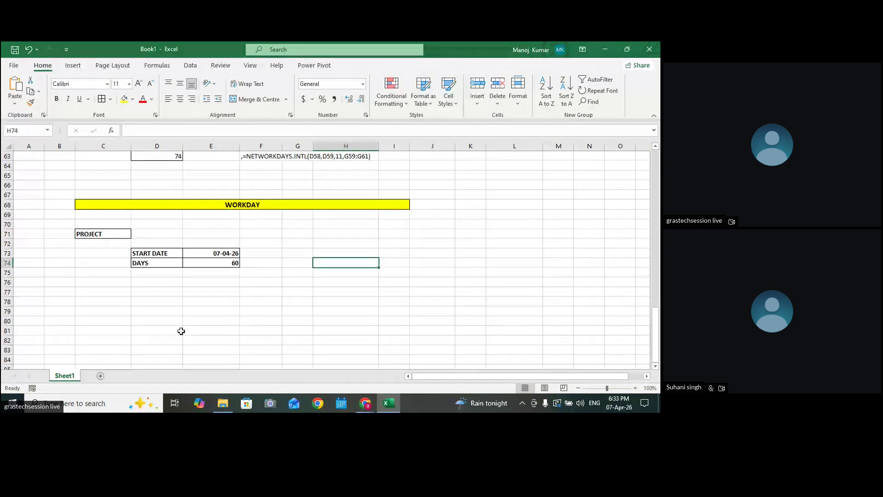
pyautogui.click(157, 281)
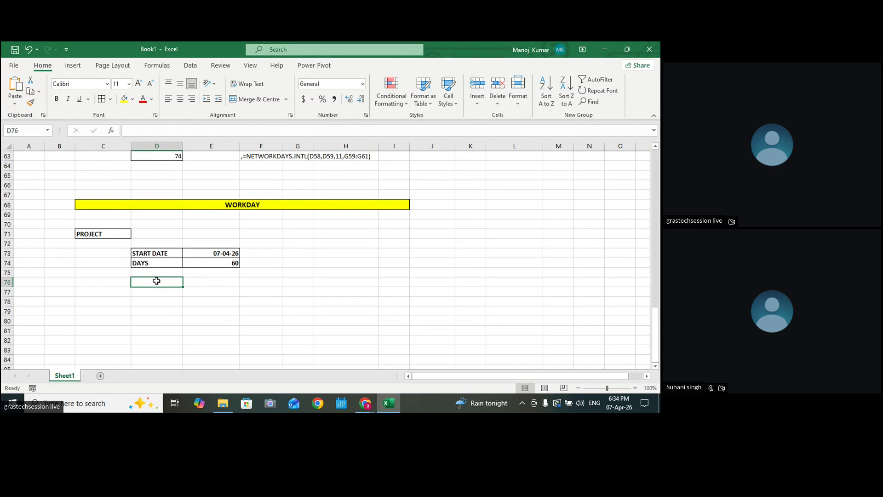
pyautogui.write('EN')
pyautogui.press('BackSpace')
pyautogui.press('BackSpace')
pyautogui.press('BackSpace')
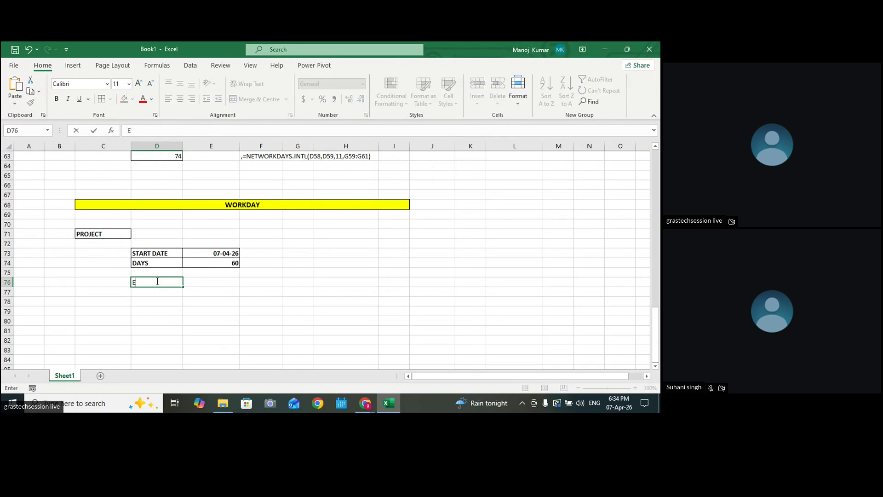
pyautogui.write('ENDATE')
pyautogui.click(310, 272)
pyautogui.click(260, 204)
# Calculate the project's end date in E76 with the formula =WORKDAY(E73,E74)
pyautogui.click(208, 283)
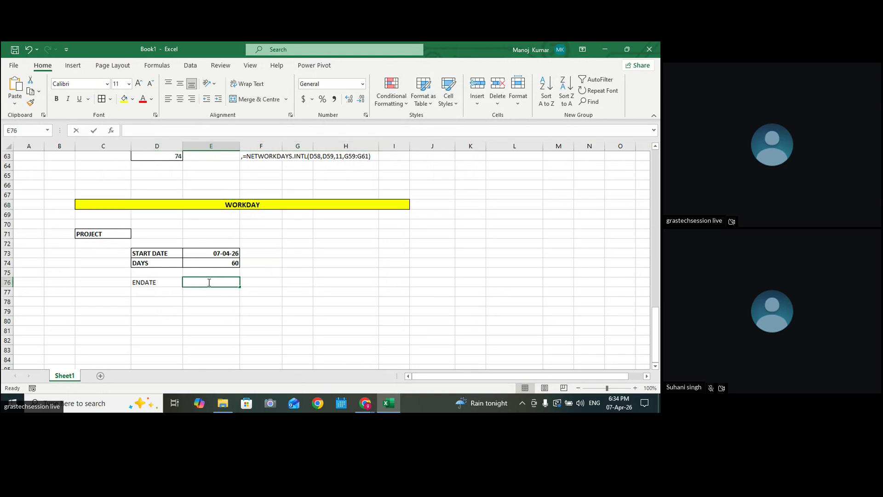
pyautogui.write('=WO')
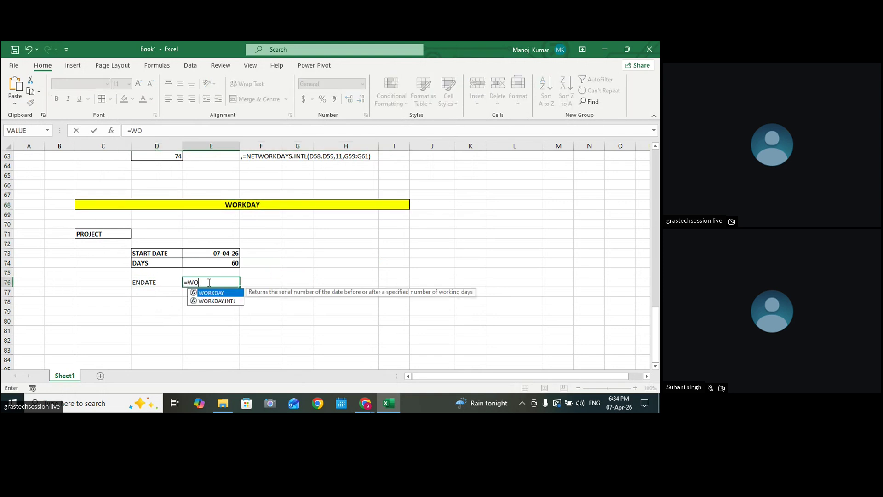
pyautogui.doubleClick(213, 293)
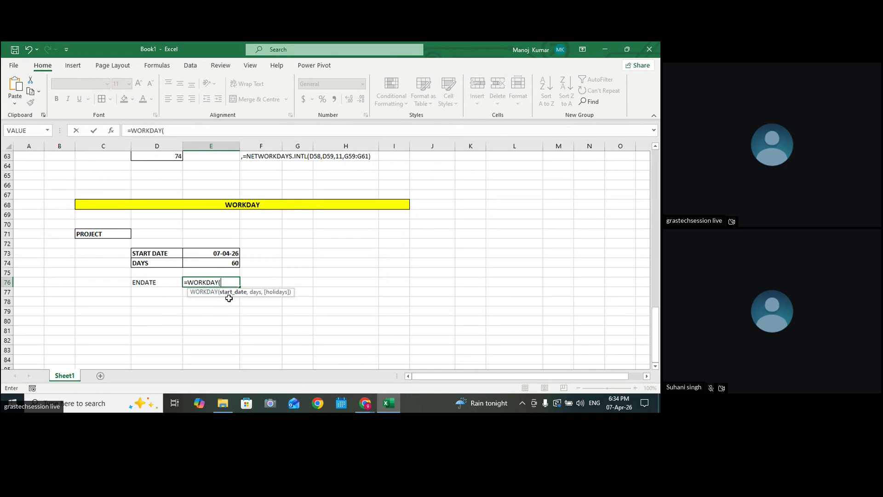
pyautogui.click(227, 253)
pyautogui.write(',')
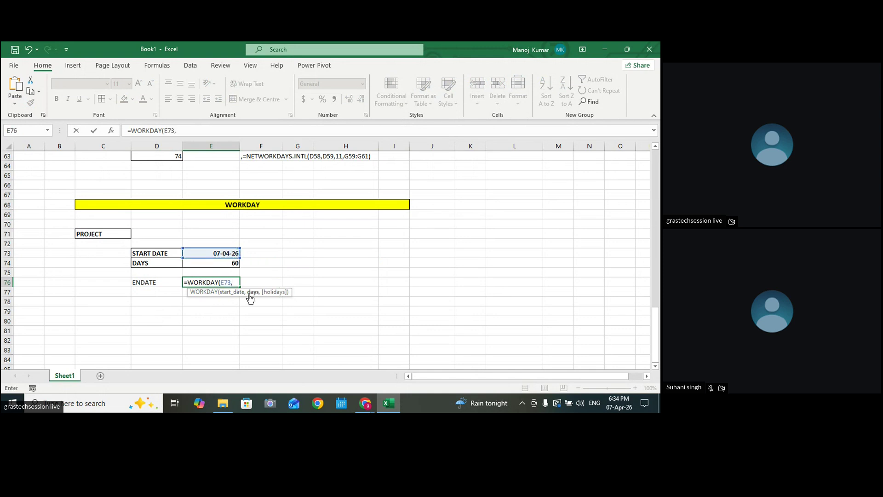
pyautogui.click(236, 264)
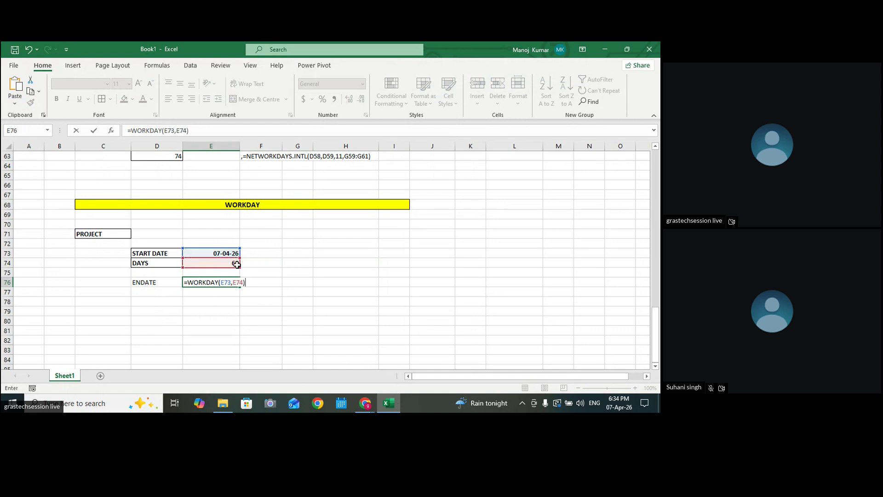
pyautogui.press('Return')
# Format the end date in E76 as Short Date and add borders to D76:E76
pyautogui.click(223, 282)
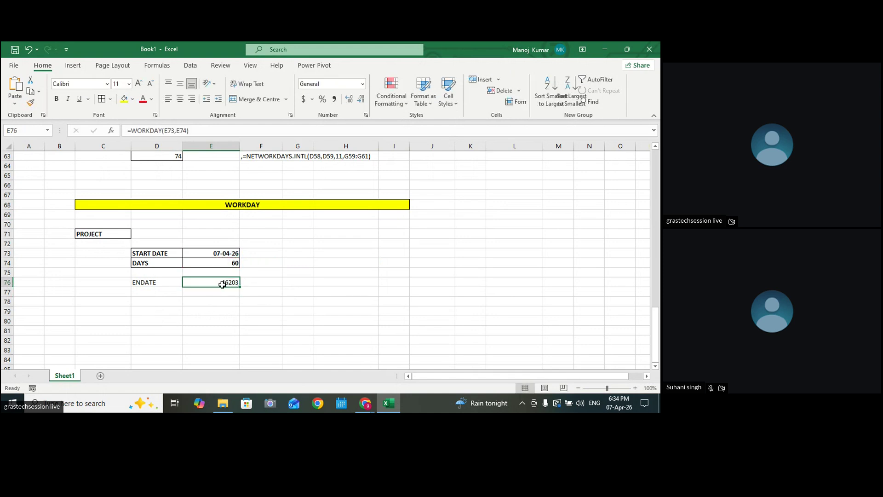
pyautogui.click(363, 86)
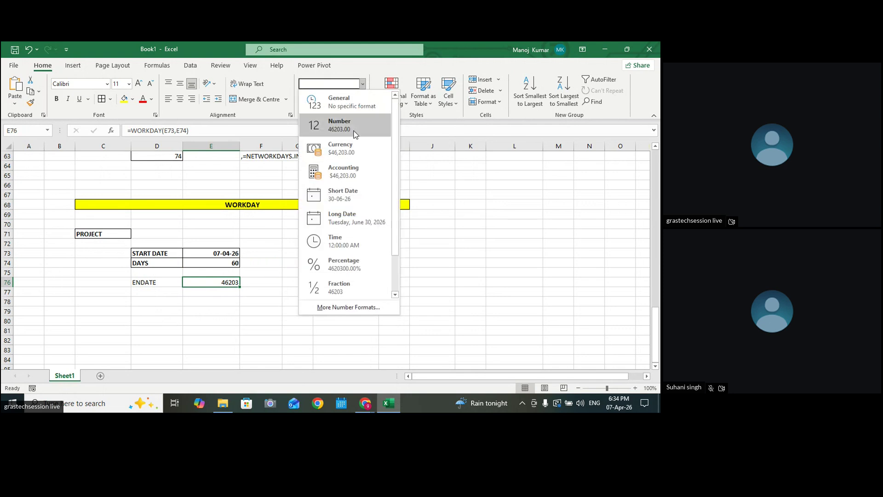
pyautogui.click(349, 199)
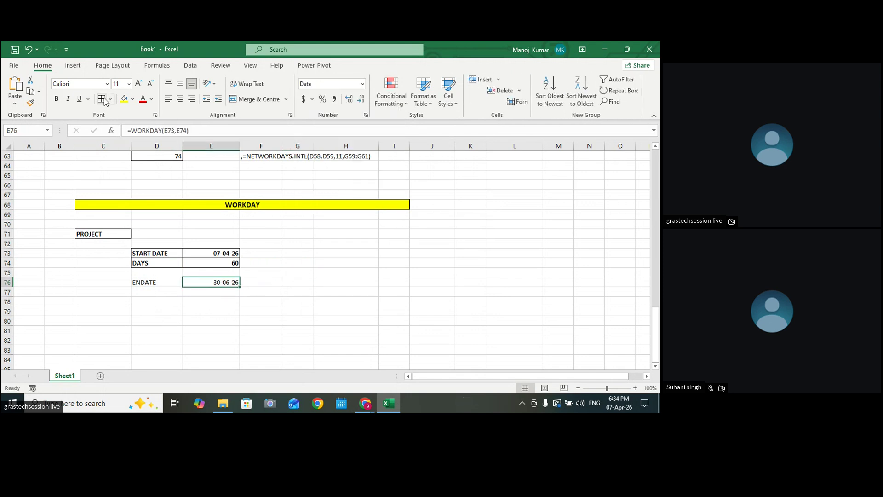
pyautogui.click(149, 279)
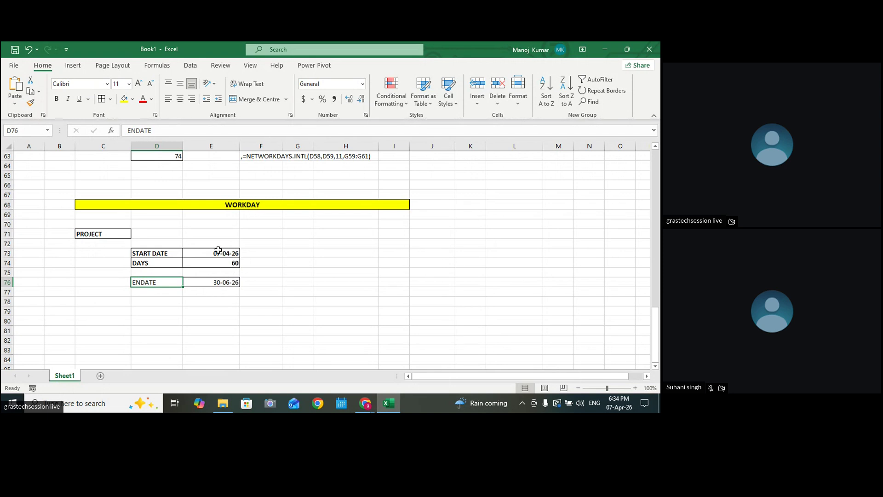
pyautogui.click(228, 285)
pyautogui.click(300, 291)
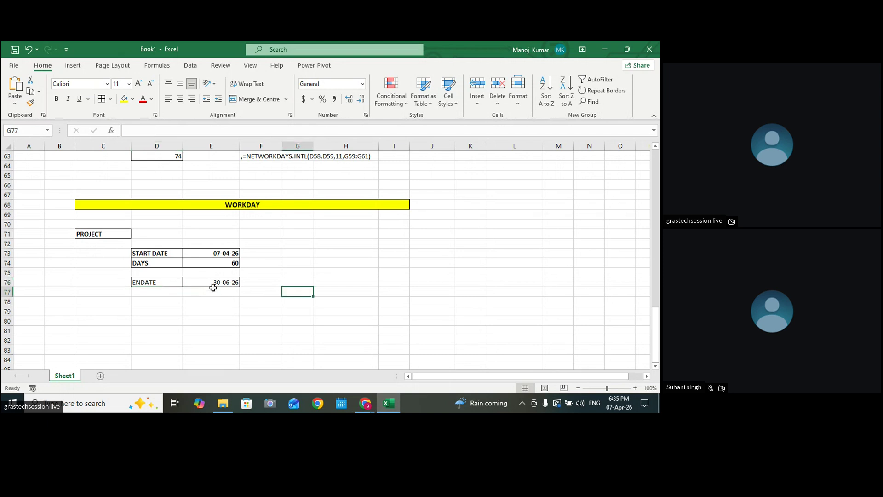
# Widen column G and make the ENDATE label and its date in D76:E76 bold
pyautogui.click(213, 285)
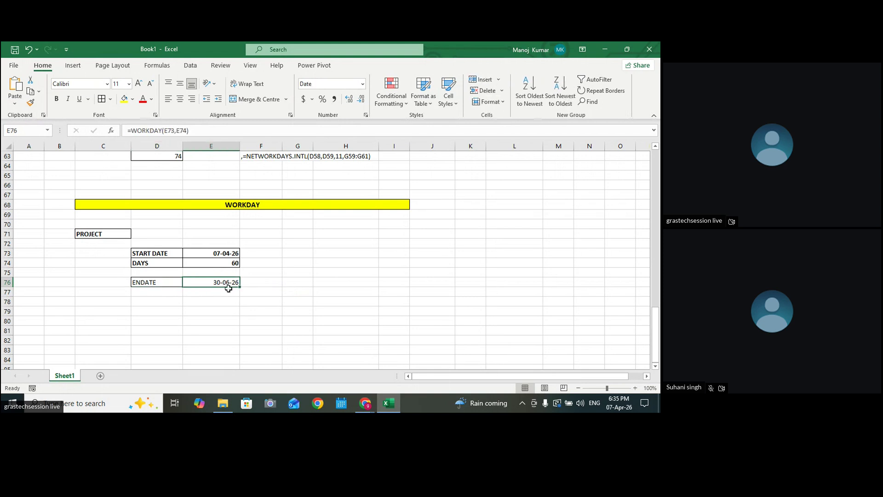
pyautogui.click(300, 254)
pyautogui.moveTo(318, 147); pyautogui.dragTo(347, 146)
pyautogui.click(239, 282)
pyautogui.moveTo(154, 283); pyautogui.dragTo(211, 282)
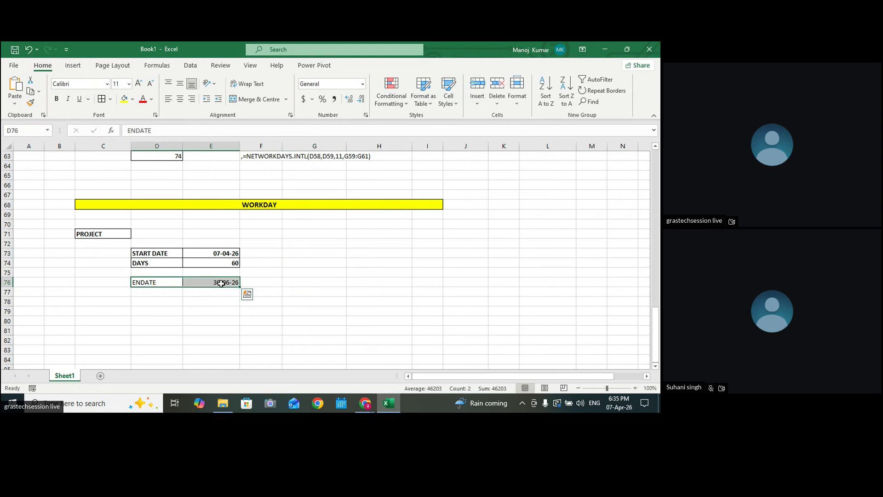
pyautogui.click(57, 99)
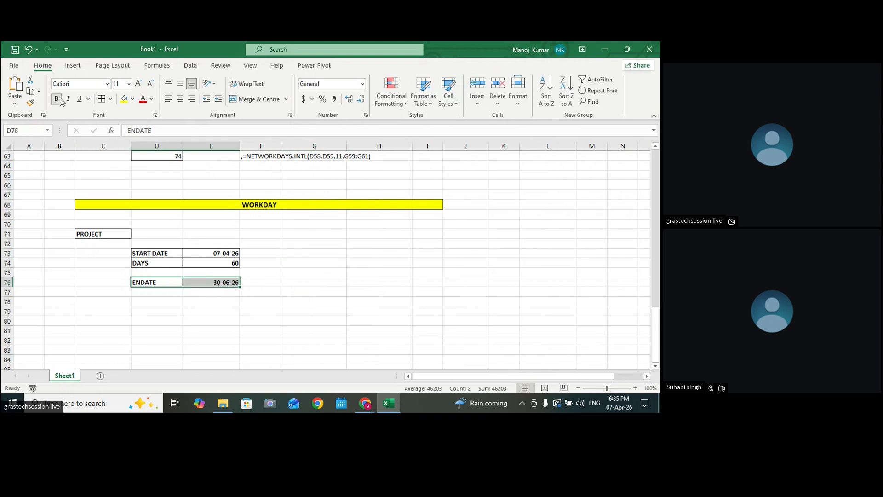
# Widen column G further and enter the bordered note "Sun, Sat Excluded" in G73
pyautogui.click(297, 247)
pyautogui.click(297, 252)
pyautogui.moveTo(352, 144); pyautogui.dragTo(365, 144)
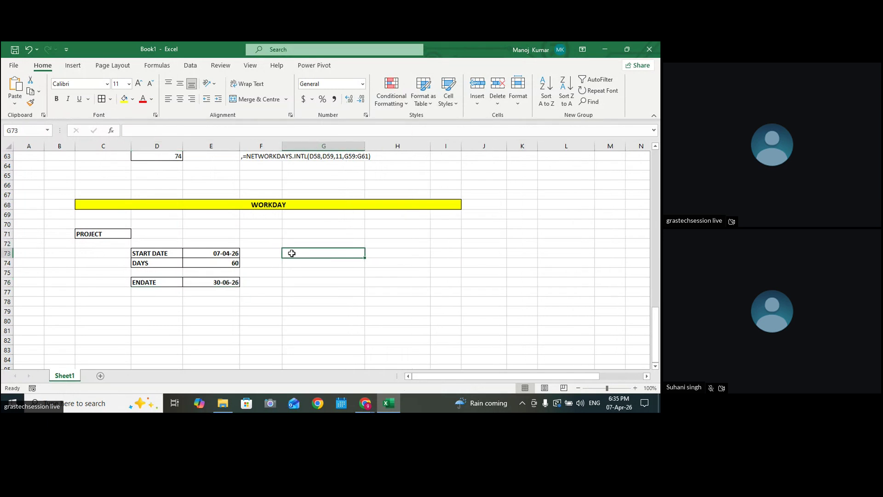
pyautogui.write('sUN, da')
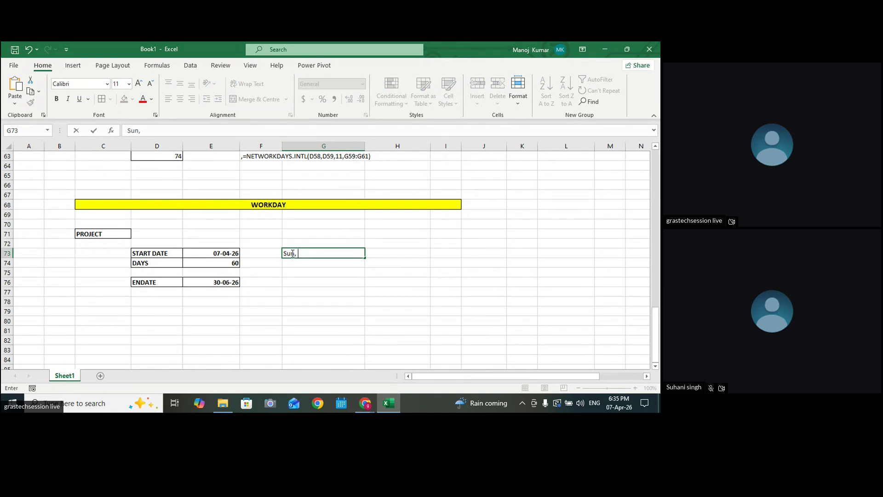
pyautogui.write('Sat Exclude')
pyautogui.click(438, 278)
pyautogui.click(325, 253)
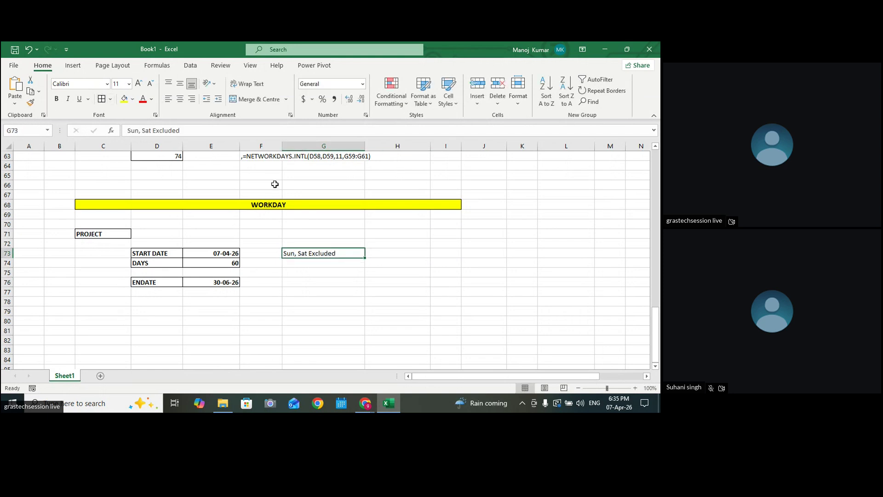
pyautogui.click(301, 204)
# Copy the HOLIDAY list in G58:G61 from the NETWORKDAYS.INTL example to G79
pyautogui.scroll(2, 335, 226)
pyautogui.scroll(1, 366, 213)
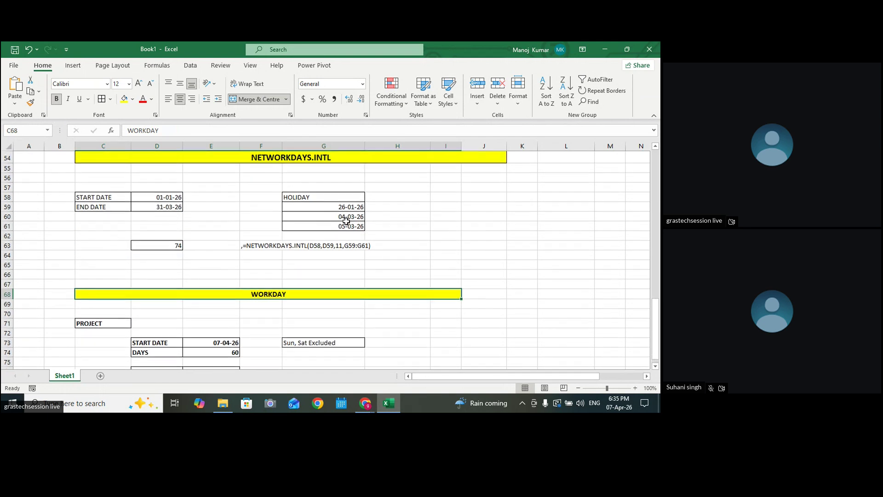
pyautogui.moveTo(299, 196); pyautogui.dragTo(320, 224)
pyautogui.hotkey('ctrl', 'c')
pyautogui.scroll(-5, 320, 225)
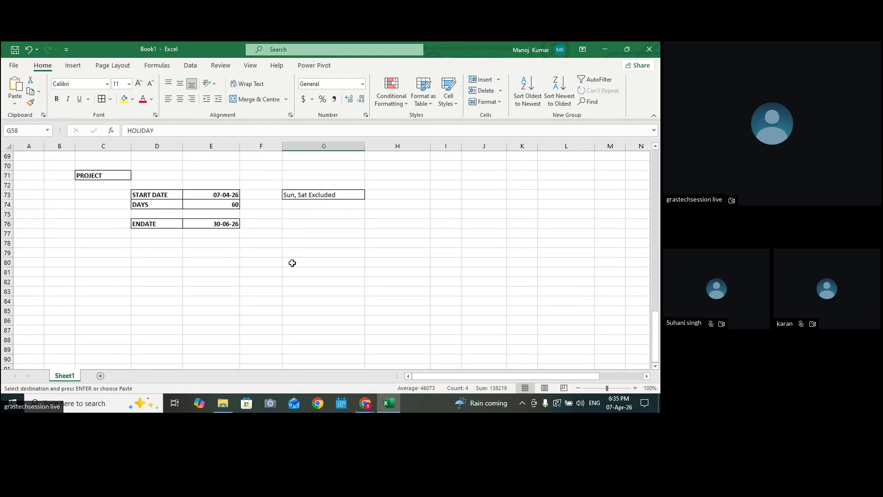
pyautogui.click(292, 237)
pyautogui.click(307, 254)
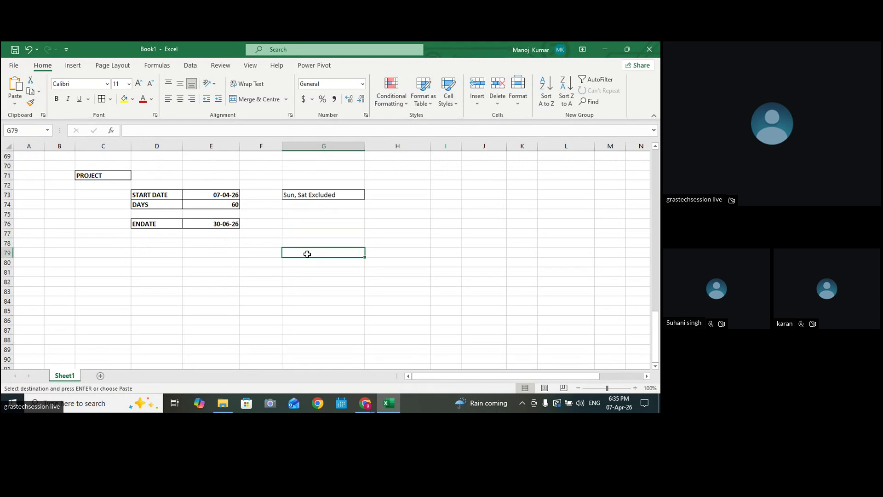
pyautogui.hotkey('ctrl', 'v')
# Copy the START DATE and DAYS rows in D73:E74 to D80:E81 for a second example
pyautogui.click(188, 270)
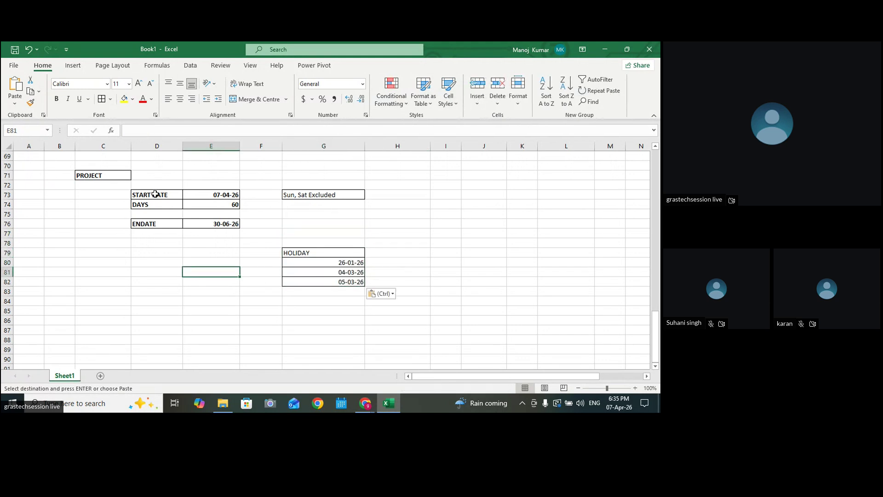
pyautogui.moveTo(136, 194); pyautogui.dragTo(203, 204)
pyautogui.hotkey('ctrl', 'c')
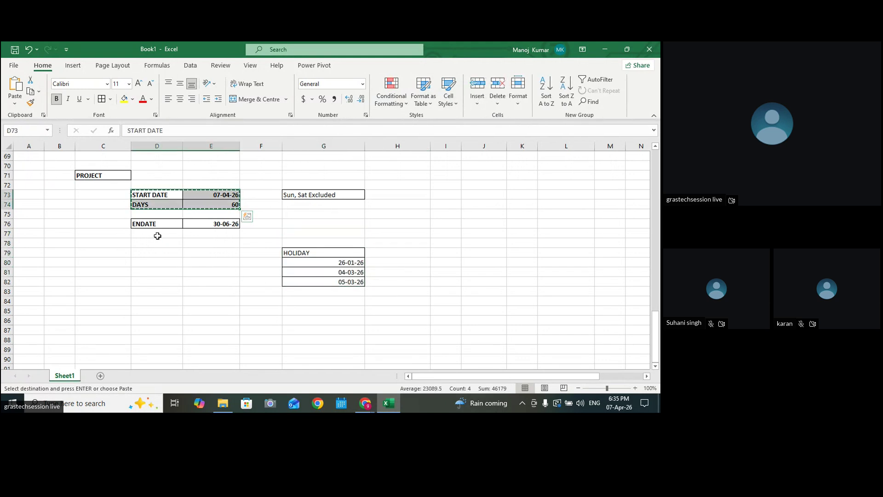
pyautogui.click(154, 243)
pyautogui.click(152, 265)
pyautogui.hotkey('ctrl', 'v')
pyautogui.click(303, 272)
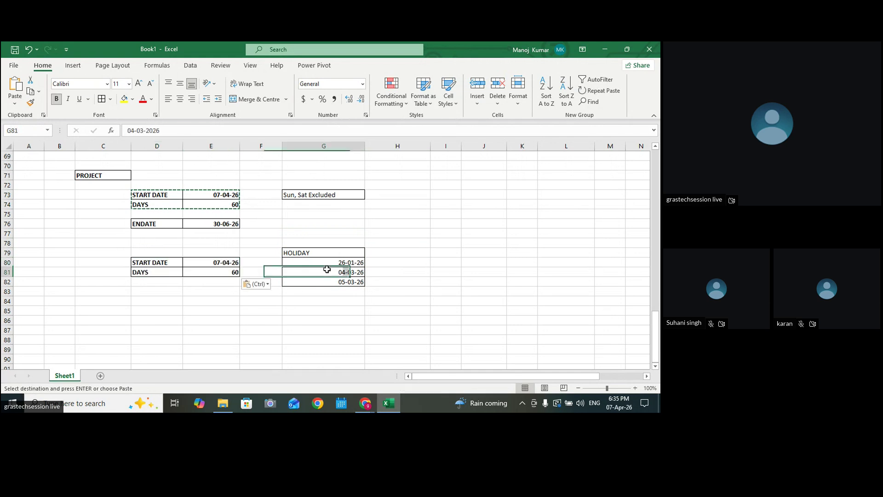
pyautogui.click(228, 273)
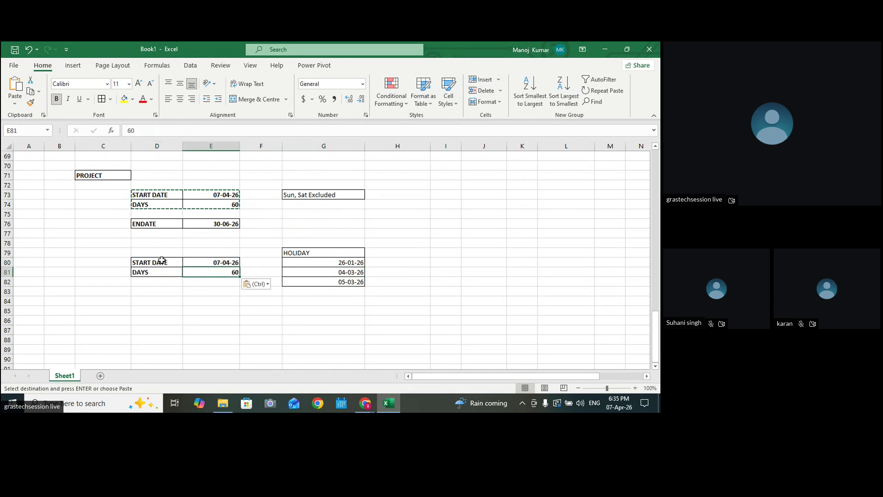
pyautogui.moveTo(160, 262); pyautogui.dragTo(202, 263)
pyautogui.moveTo(128, 272); pyautogui.dragTo(218, 273)
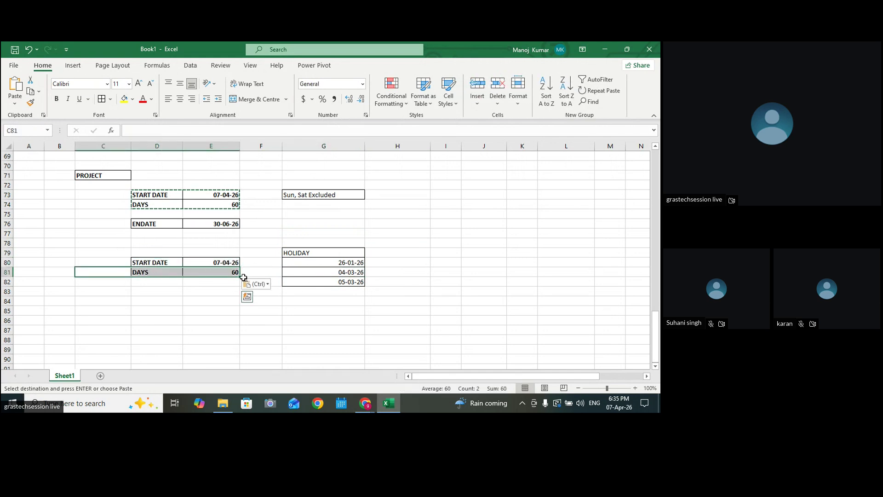
# Change the first holiday date in G80 to 26-04-2026
pyautogui.click(349, 265)
pyautogui.press('Up')
pyautogui.doubleClick(350, 266)
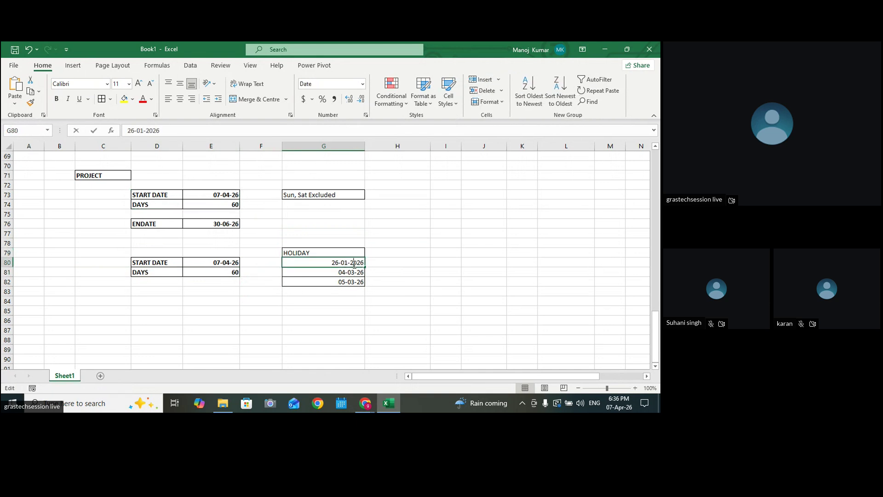
pyautogui.press('BackSpace')
pyautogui.write('4')
pyautogui.click(404, 280)
# Change the remaining holiday dates to 05-05-2026 in G81 and 10-05-2026 in G82
pyautogui.doubleClick(343, 273)
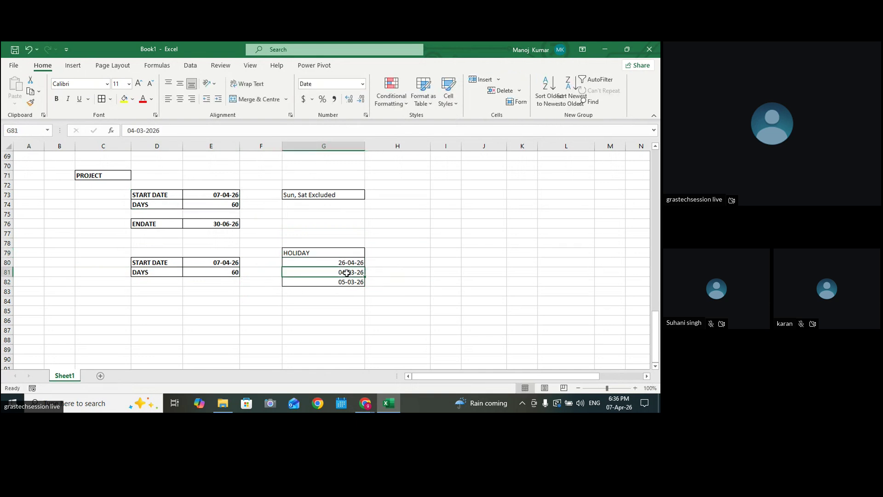
pyautogui.press('BackSpace')
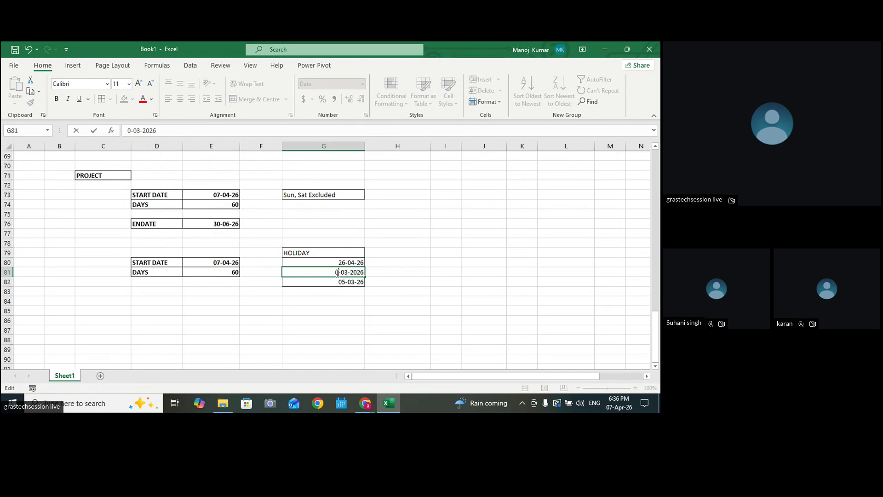
pyautogui.write('5')
pyautogui.doubleClick(346, 282)
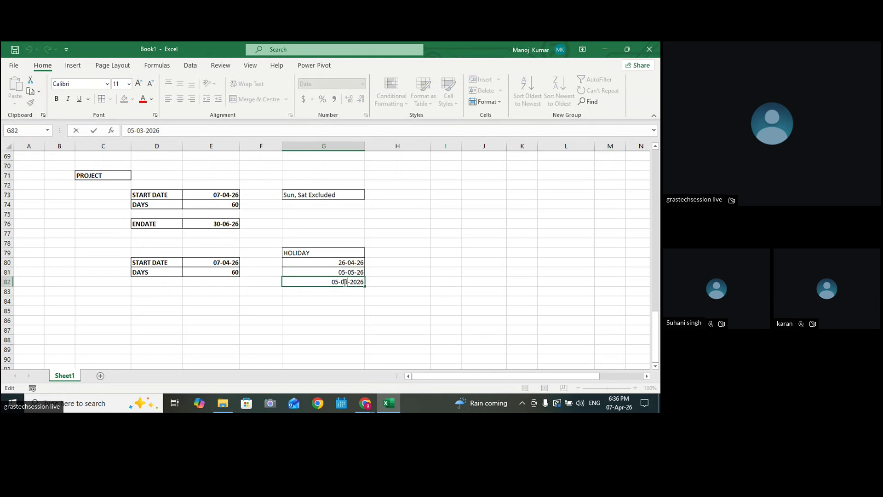
pyautogui.press('BackSpace')
pyautogui.press('BackSpace')
pyautogui.write('10')
pyautogui.click(419, 274)
pyautogui.moveTo(310, 262); pyautogui.dragTo(345, 281)
pyautogui.click(362, 273)
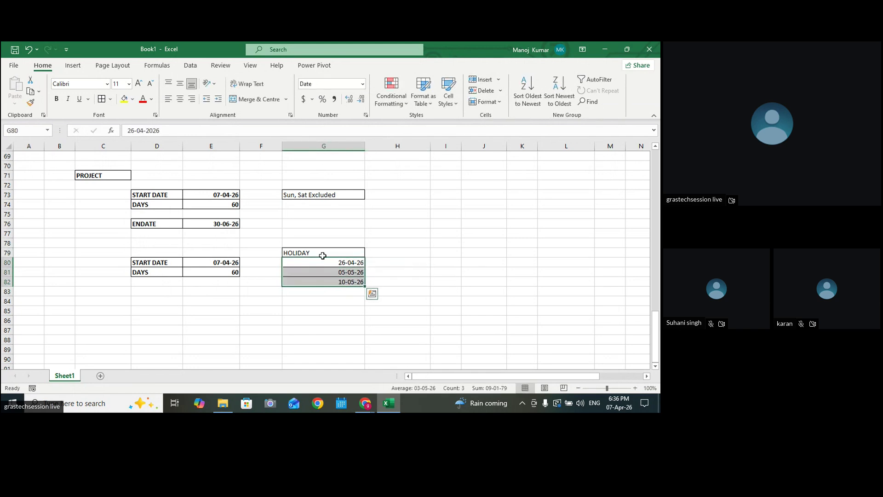
pyautogui.click(353, 272)
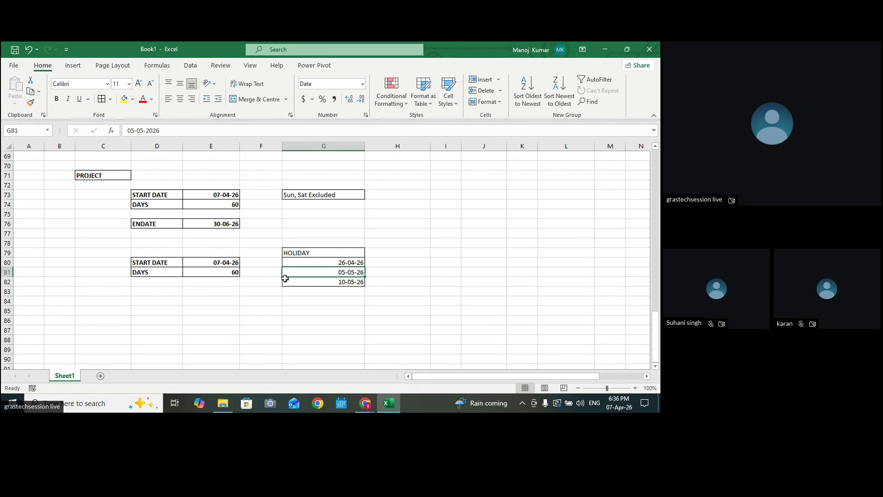
# Make the copied HOLIDAY list in G79:G82 italic and bold
pyautogui.moveTo(311, 253); pyautogui.dragTo(331, 282)
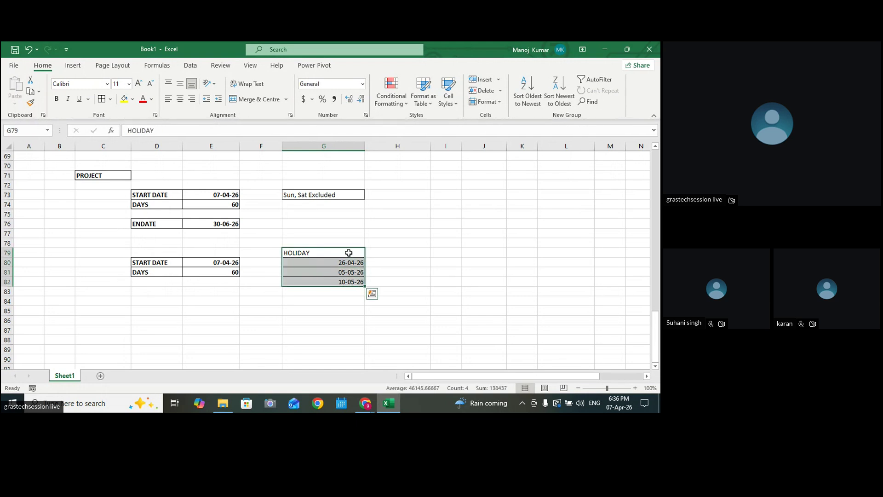
pyautogui.click(67, 99)
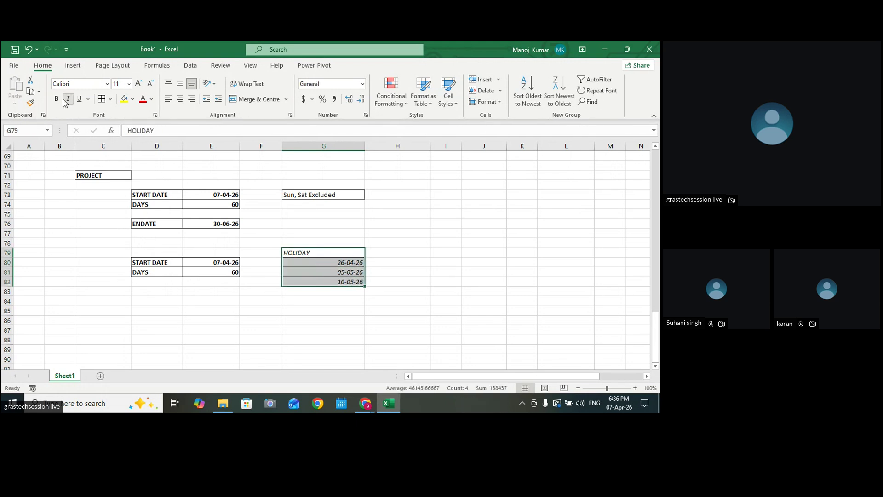
pyautogui.click(57, 99)
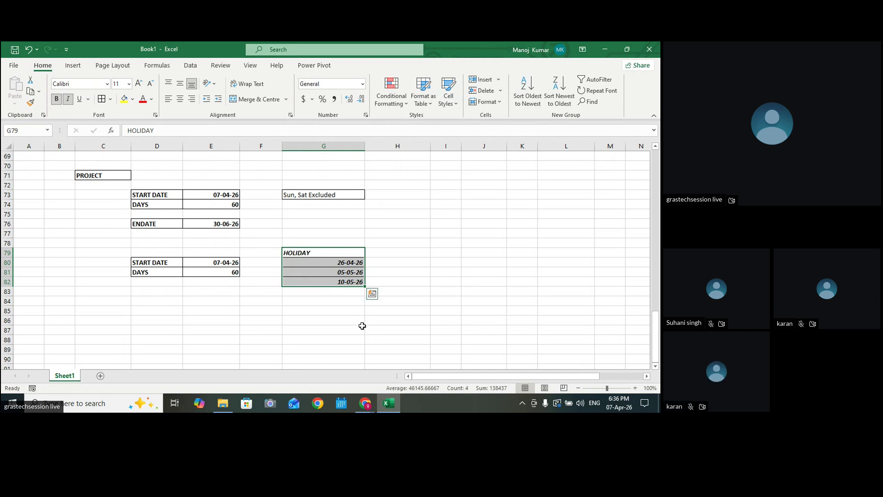
# Copy the ENDATE label from D76 to D84 below the second example
pyautogui.click(213, 291)
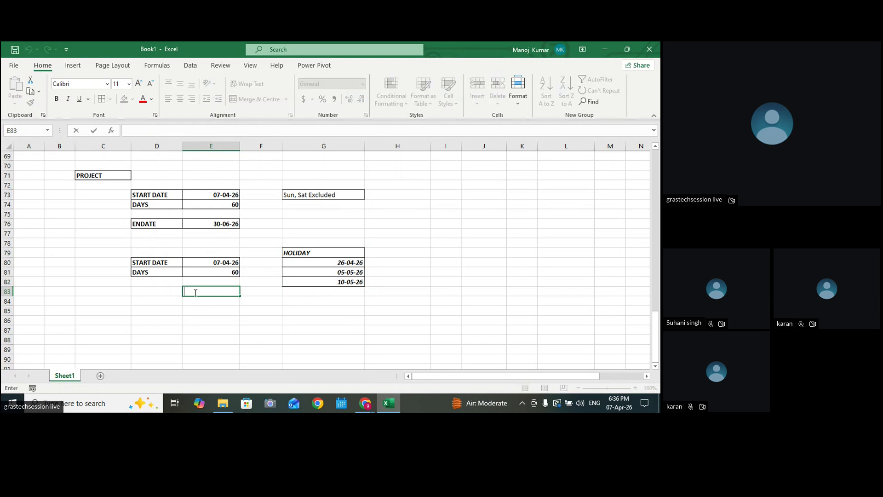
pyautogui.click(159, 225)
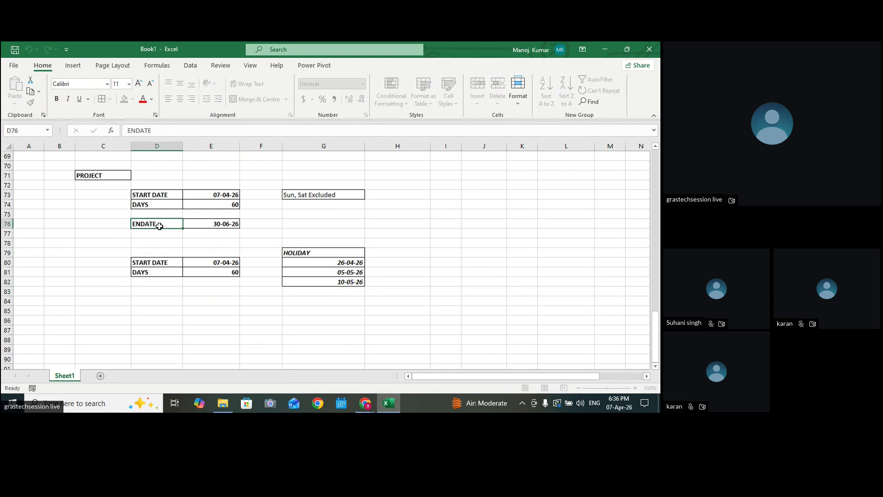
pyautogui.hotkey('ctrl', 'c')
pyautogui.click(154, 300)
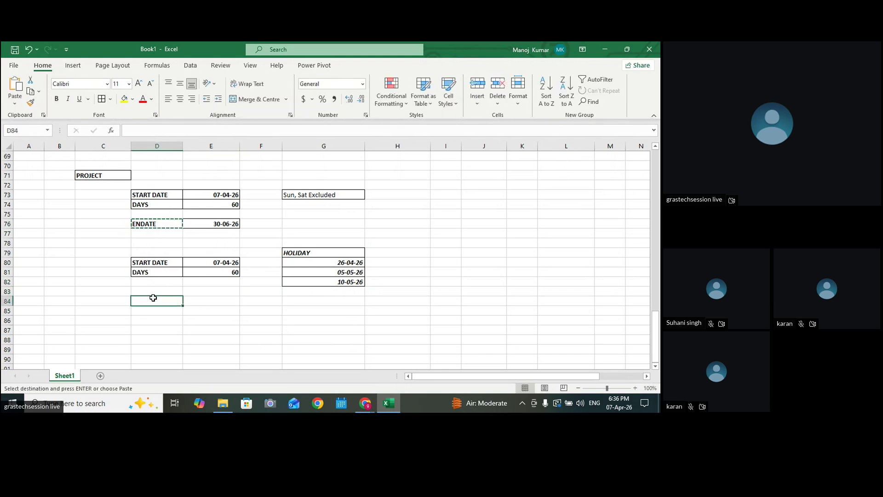
pyautogui.hotkey('ctrl', 'v')
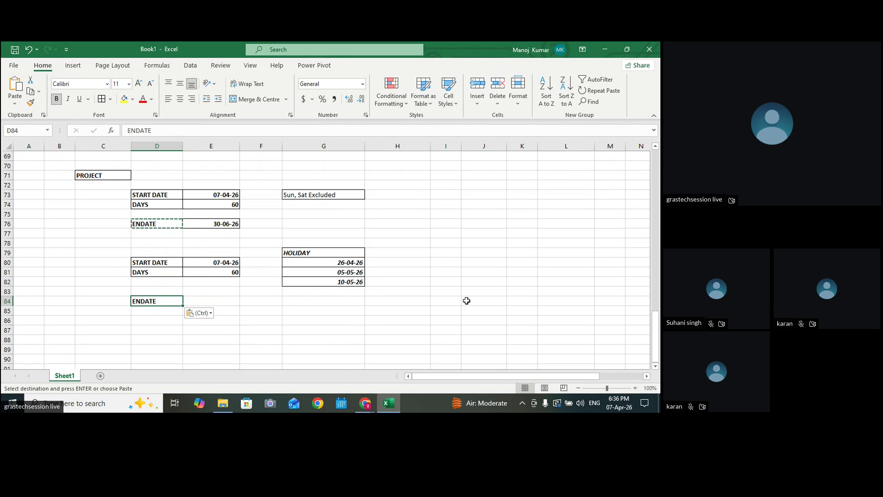
# Calculate the holiday-adjusted end date in E84 with the formula =WORKDAY(E80,E81,G80:G82)
pyautogui.click(231, 304)
pyautogui.write('=')
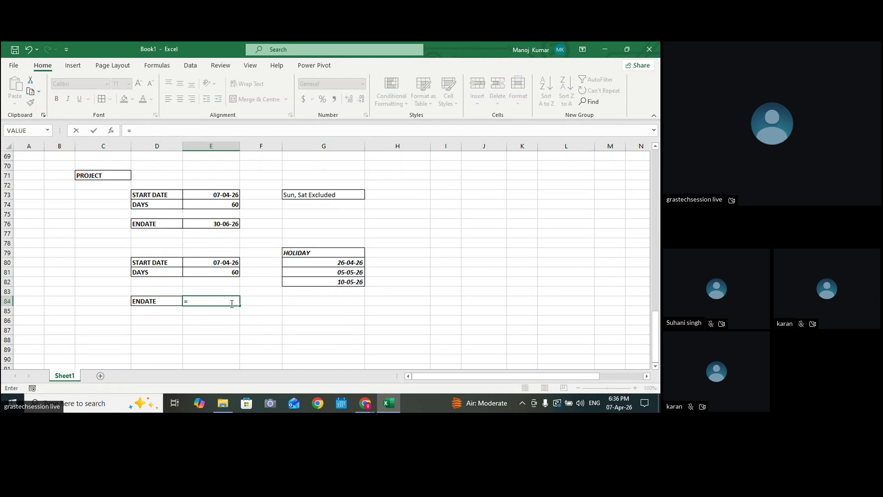
pyautogui.write('word')
pyautogui.press('BackSpace')
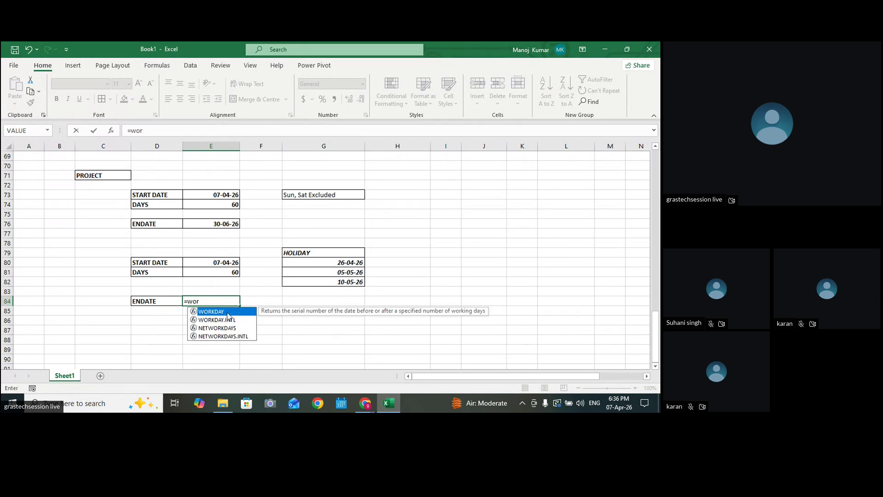
pyautogui.doubleClick(228, 311)
pyautogui.click(228, 262)
pyautogui.write(',')
pyautogui.click(229, 270)
pyautogui.write(',')
pyautogui.moveTo(320, 265); pyautogui.dragTo(320, 283)
pyautogui.write(')')
pyautogui.press('Return')
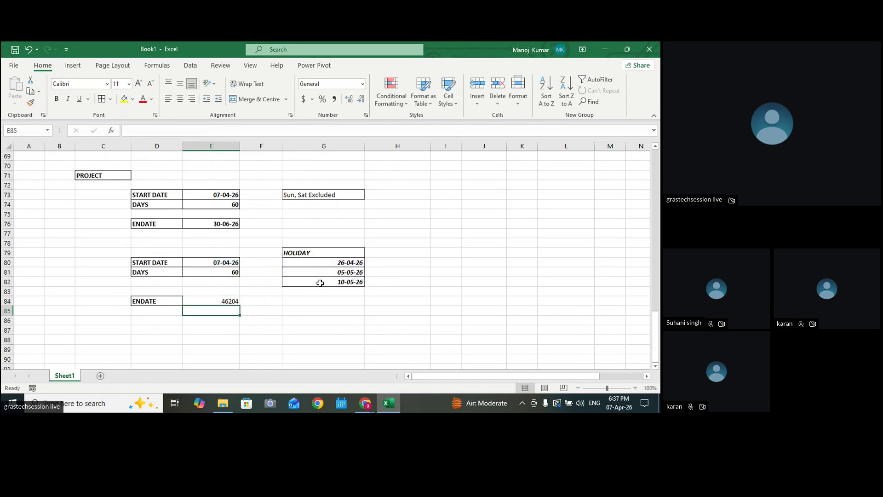
# Format the end date in E84 as Short Date and add borders around the cell
pyautogui.click(227, 299)
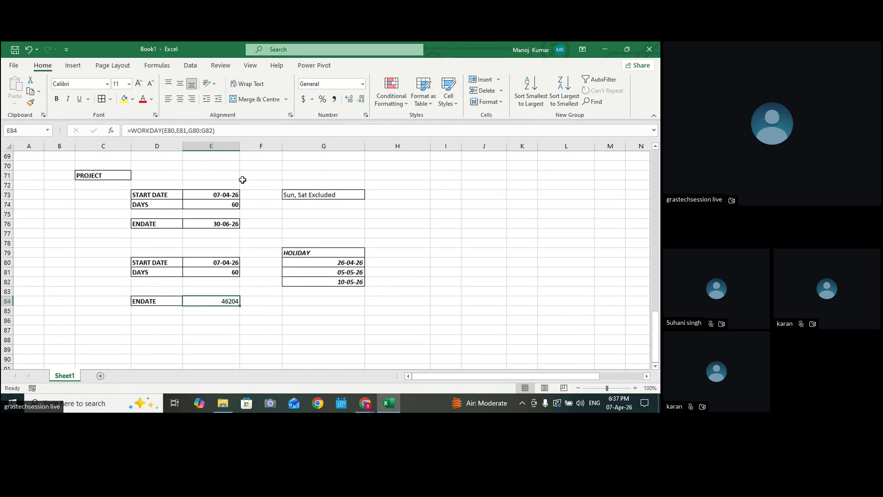
pyautogui.click(363, 83)
pyautogui.click(360, 195)
pyautogui.click(397, 243)
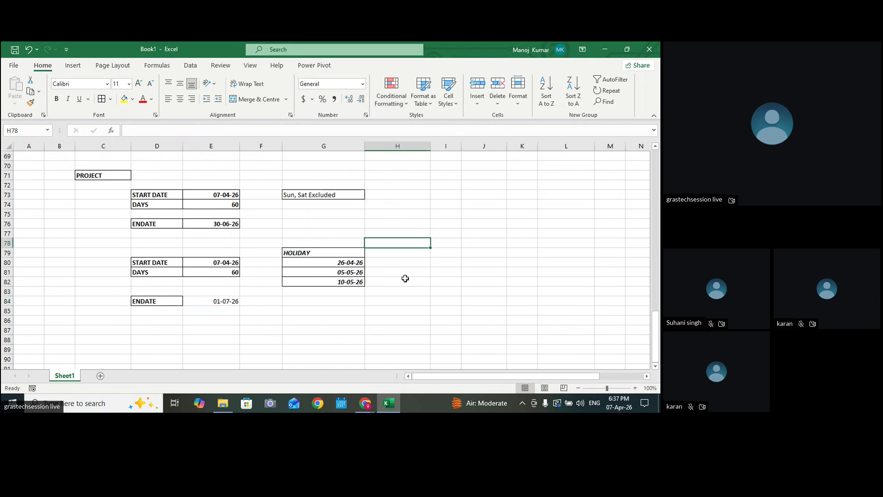
pyautogui.click(213, 301)
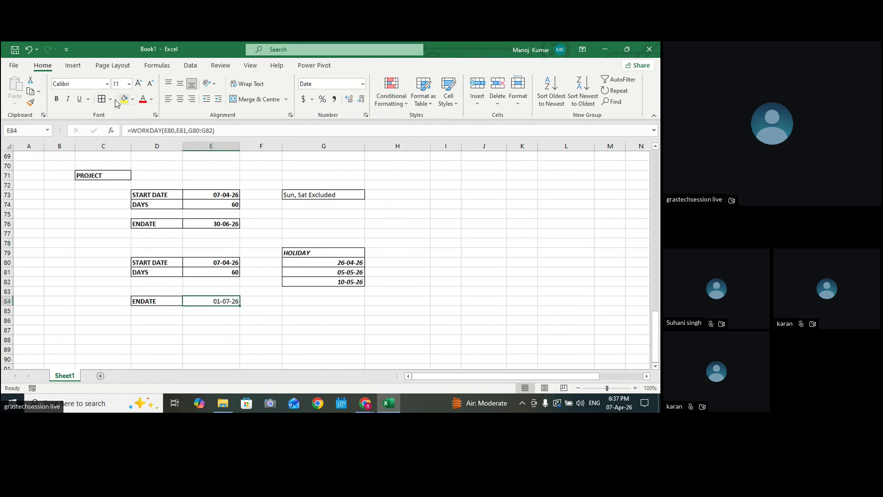
pyautogui.click(298, 165)
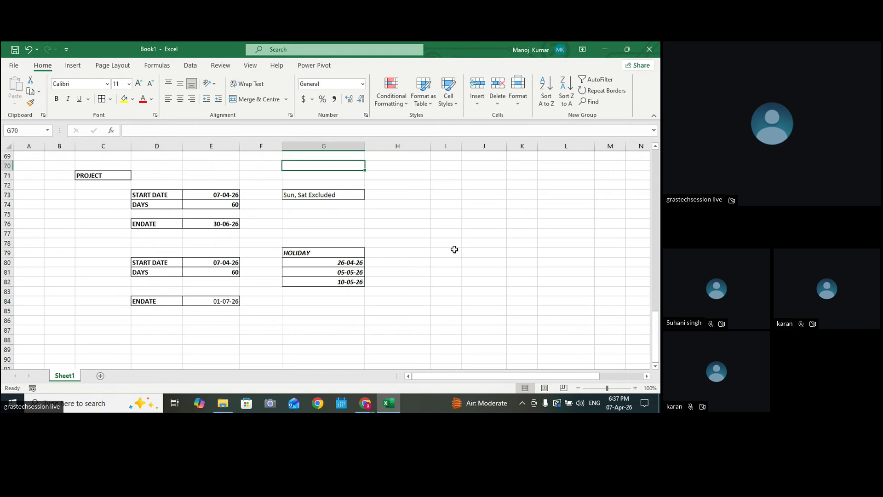
pyautogui.click(217, 225)
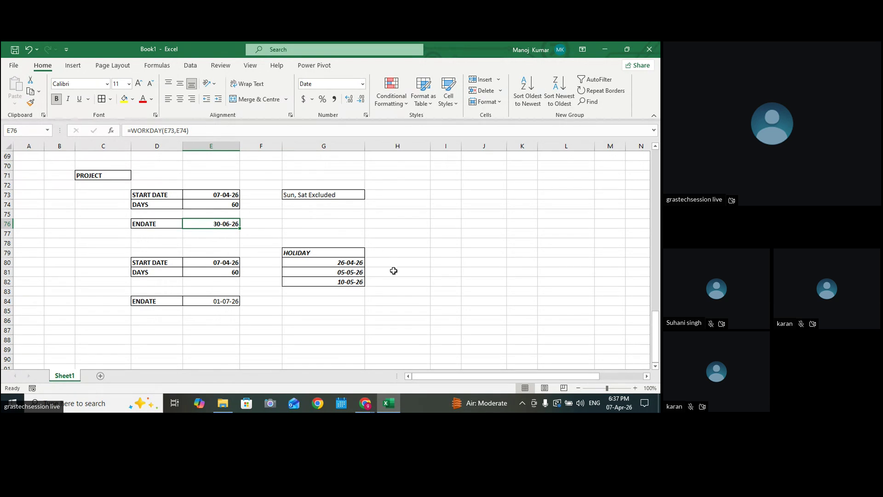
# Make the holiday-adjusted end date in E84 bold
pyautogui.moveTo(347, 263); pyautogui.dragTo(345, 280)
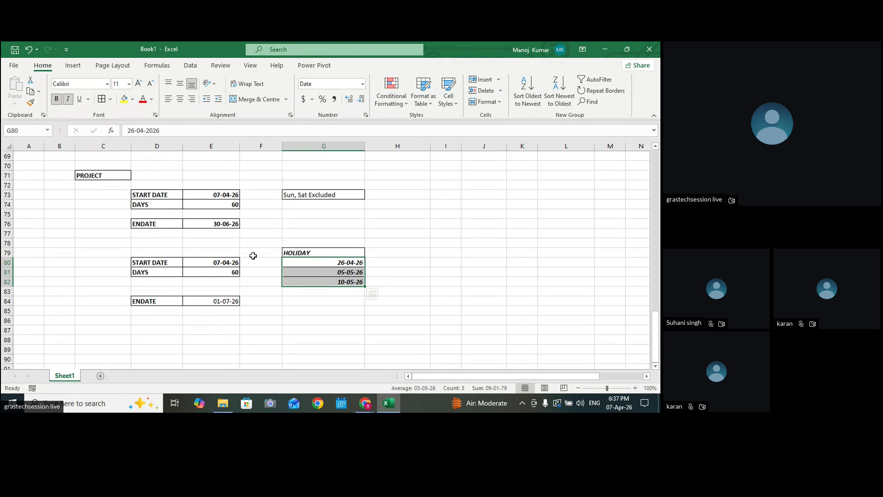
pyautogui.click(212, 302)
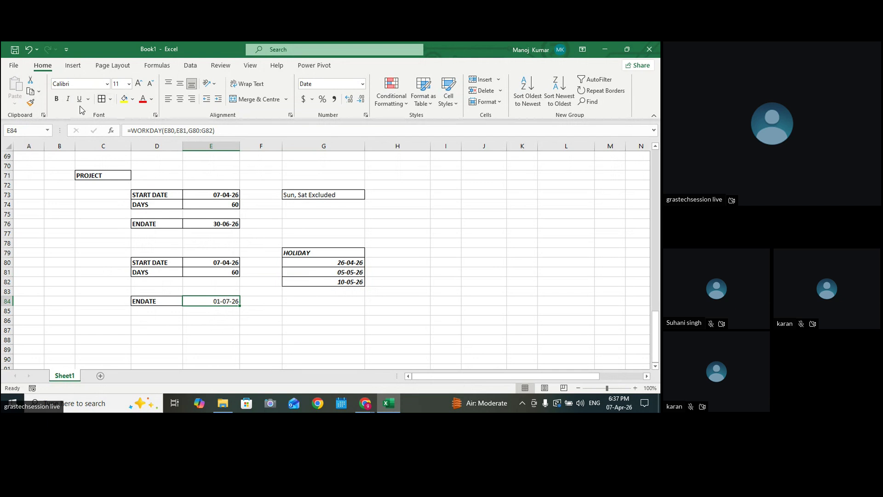
pyautogui.click(398, 262)
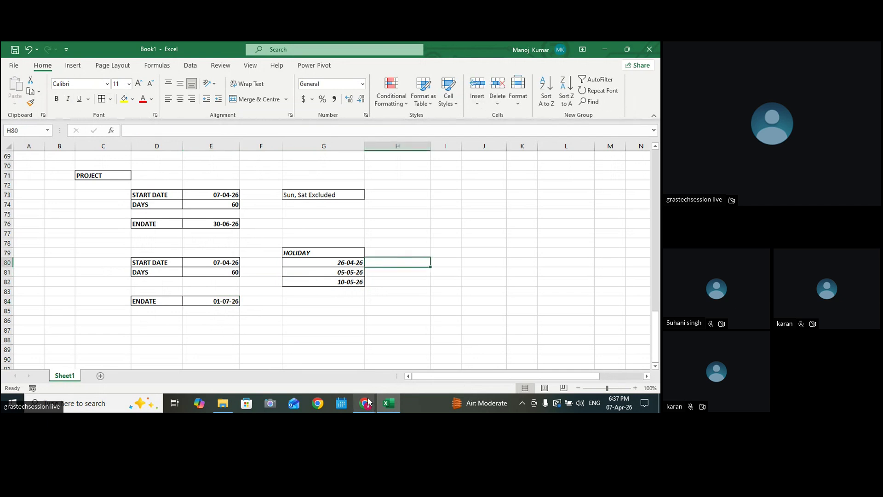
# Switch to the Zoho Meeting window, open the participant list, and return to the Excel workbook
pyautogui.moveTo(371, 400)
pyautogui.click(325, 366)
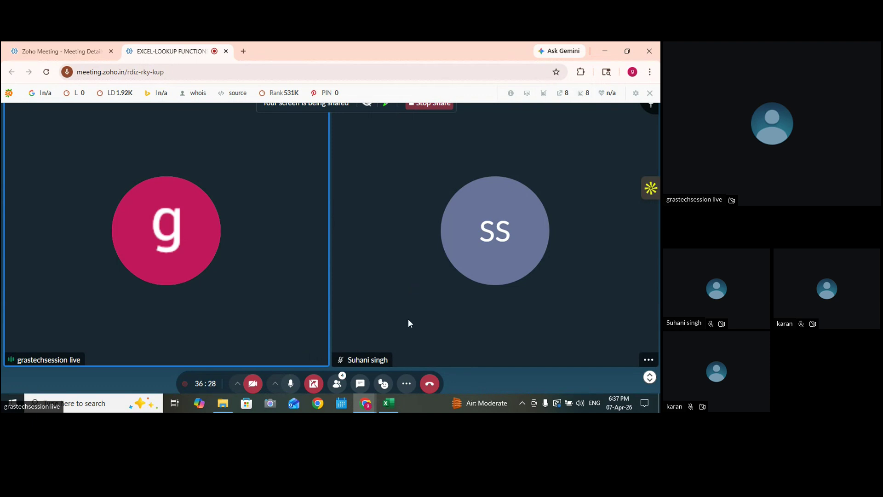
pyautogui.click(338, 383)
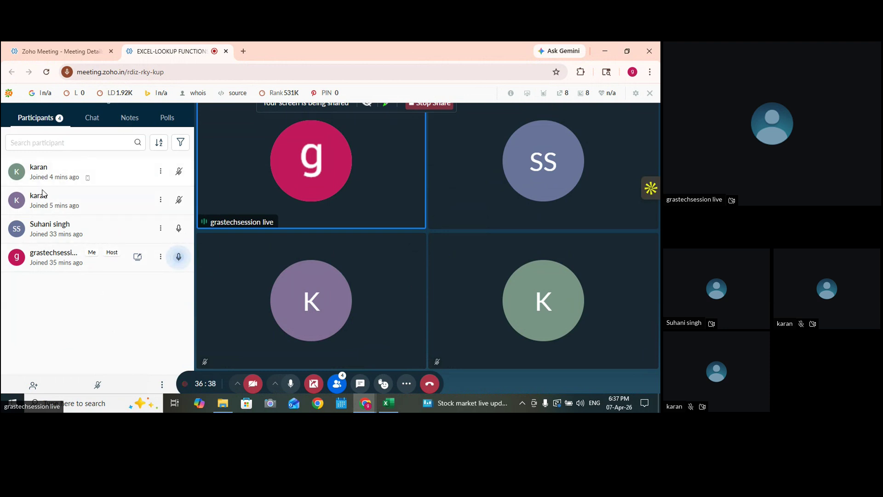
pyautogui.moveTo(379, 405)
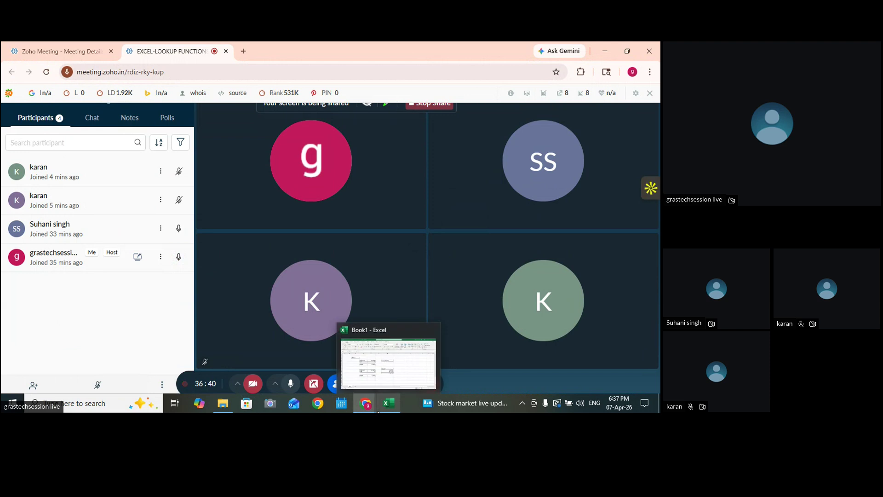
pyautogui.click(378, 368)
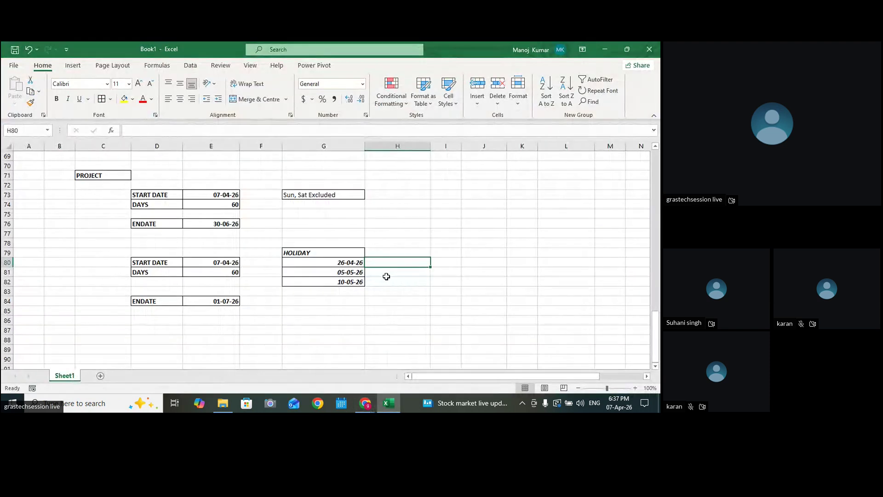
# Examine the first example's inputs and the WORKDAY formula in E76, then compare them with the holiday dates and the end date in E84
pyautogui.moveTo(332, 263); pyautogui.dragTo(327, 281)
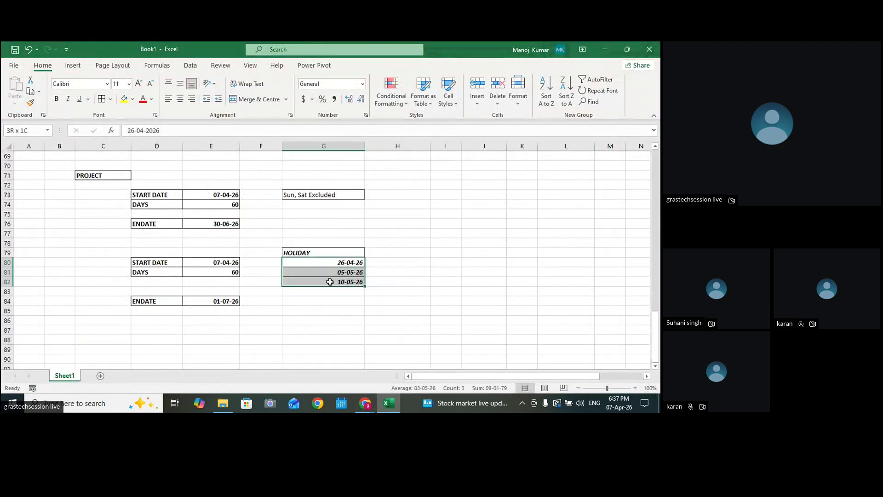
pyautogui.click(214, 229)
pyautogui.click(233, 208)
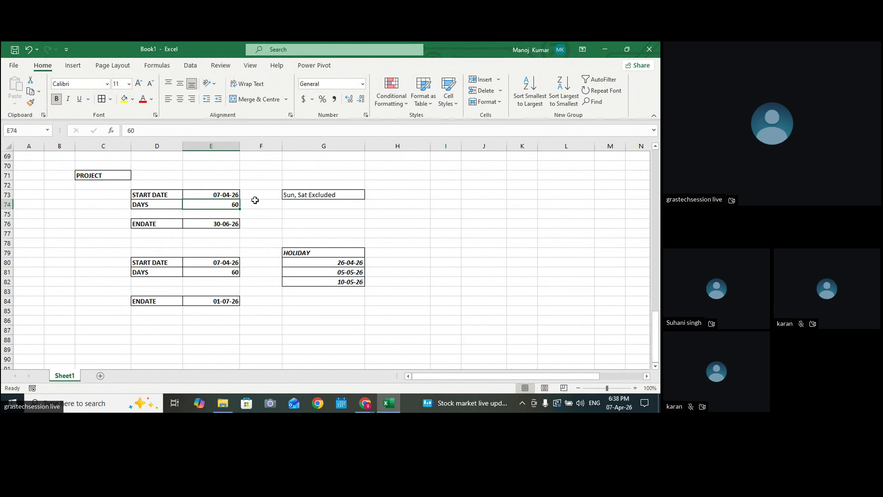
pyautogui.click(305, 214)
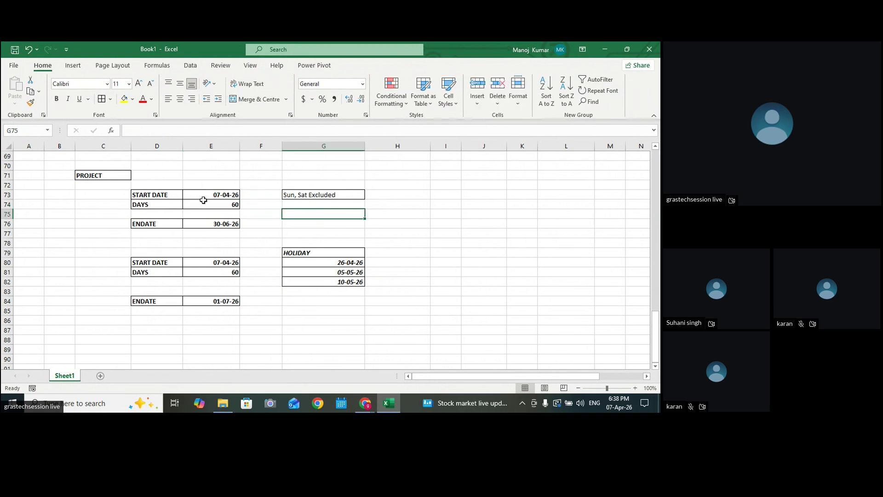
pyautogui.moveTo(160, 195); pyautogui.dragTo(217, 205)
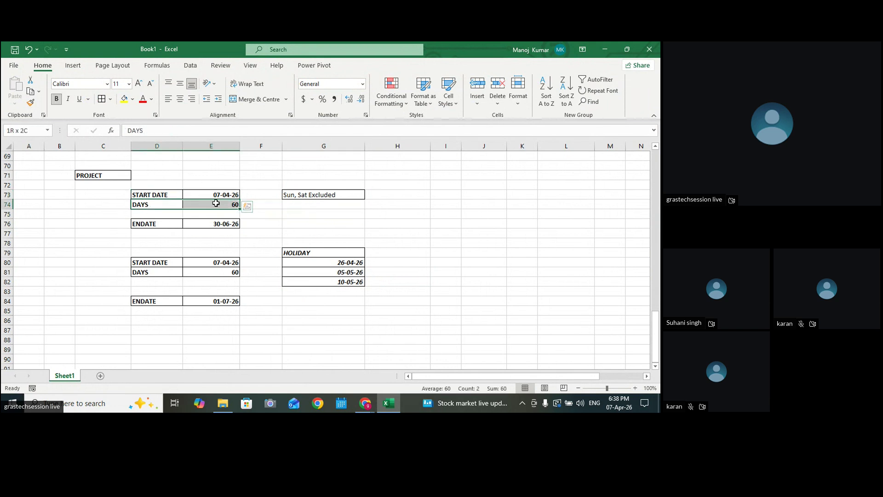
pyautogui.click(302, 203)
pyautogui.click(221, 225)
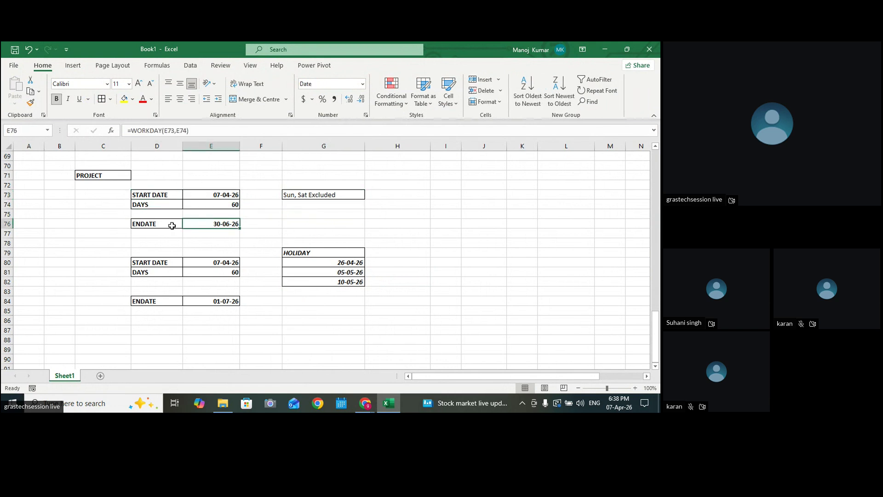
pyautogui.doubleClick(211, 223)
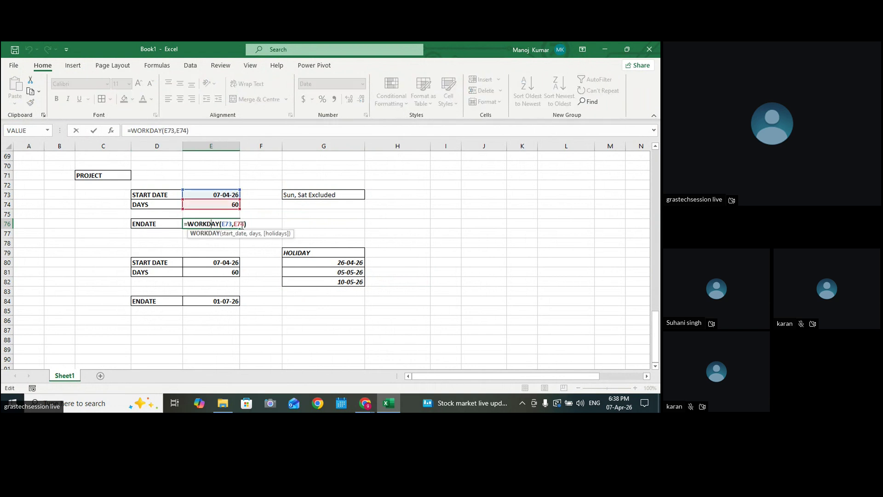
pyautogui.press('Escape')
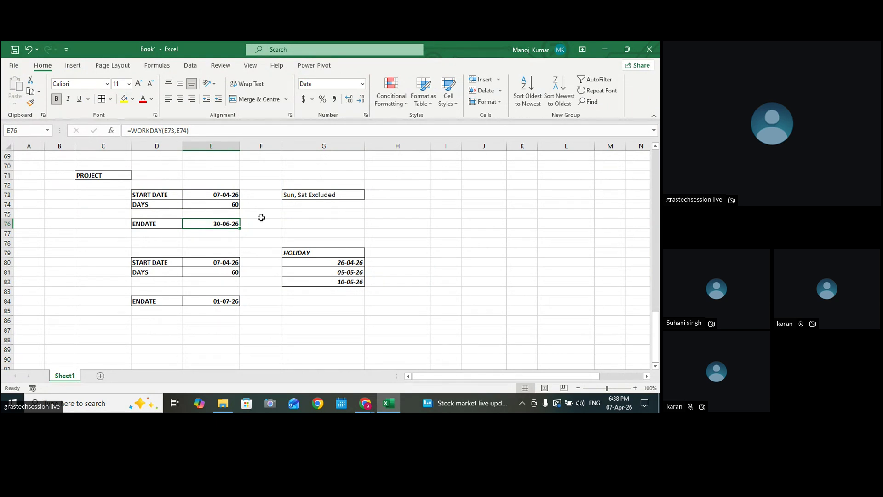
pyautogui.moveTo(294, 264); pyautogui.dragTo(338, 280)
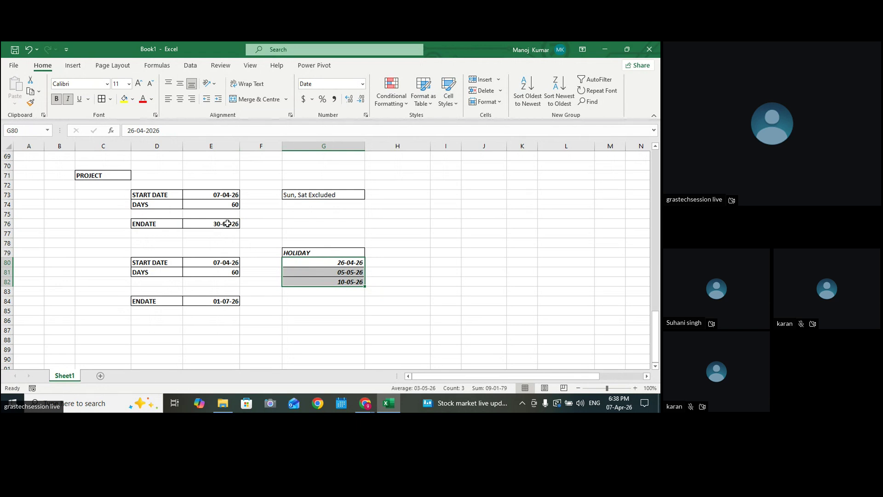
pyautogui.click(228, 223)
pyautogui.click(193, 302)
pyautogui.click(470, 302)
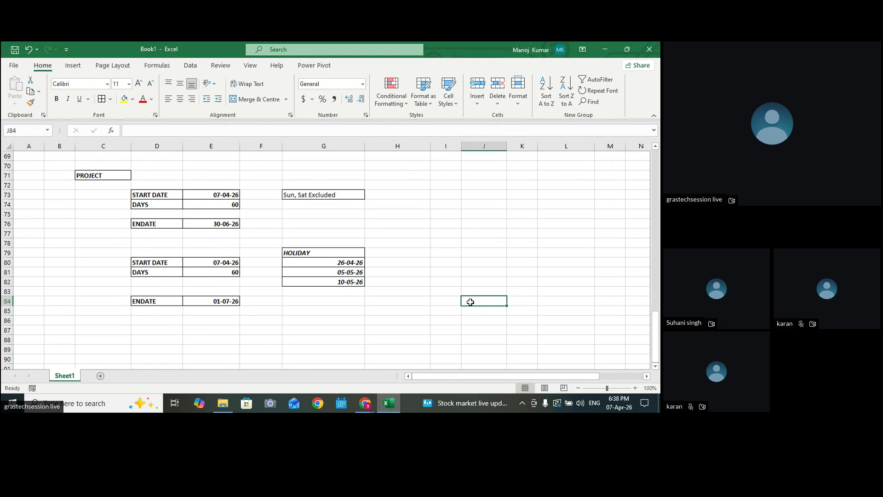
pyautogui.moveTo(324, 263); pyautogui.dragTo(325, 282)
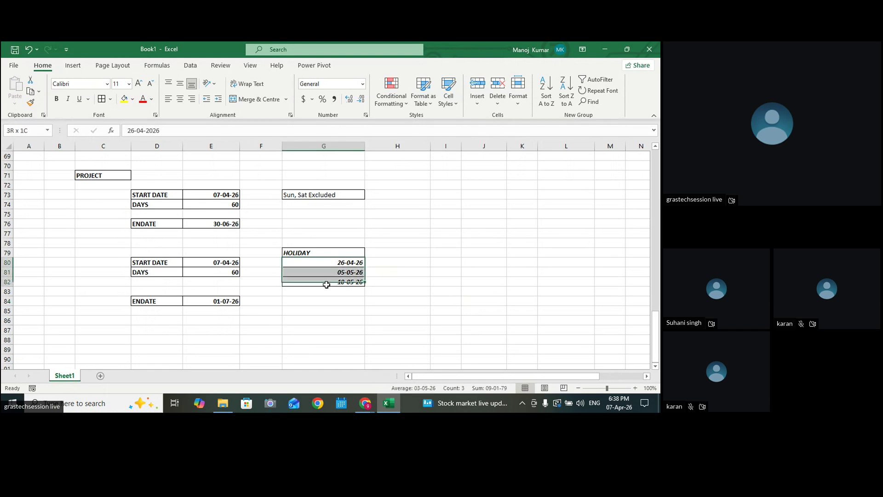
pyautogui.click(423, 280)
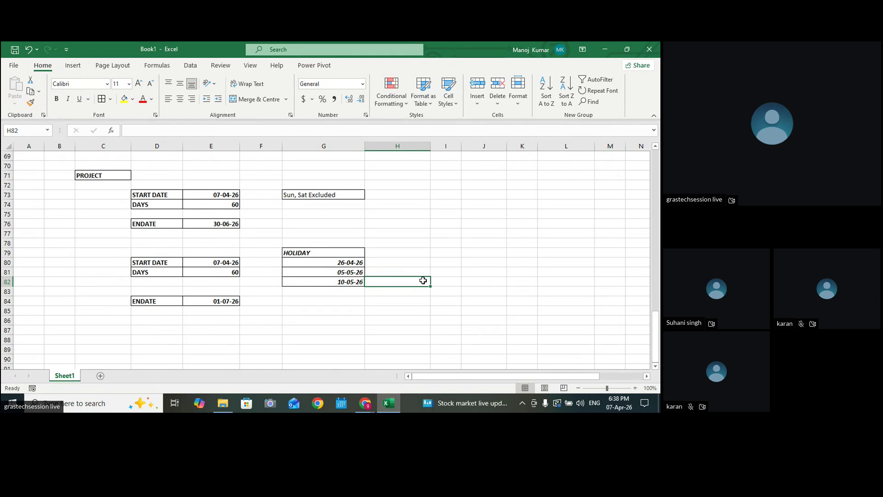
# Correct the spelling of the end date labels in D84 and D76 to ENDDATE
pyautogui.click(141, 301)
pyautogui.doubleClick(141, 301)
pyautogui.write('d')
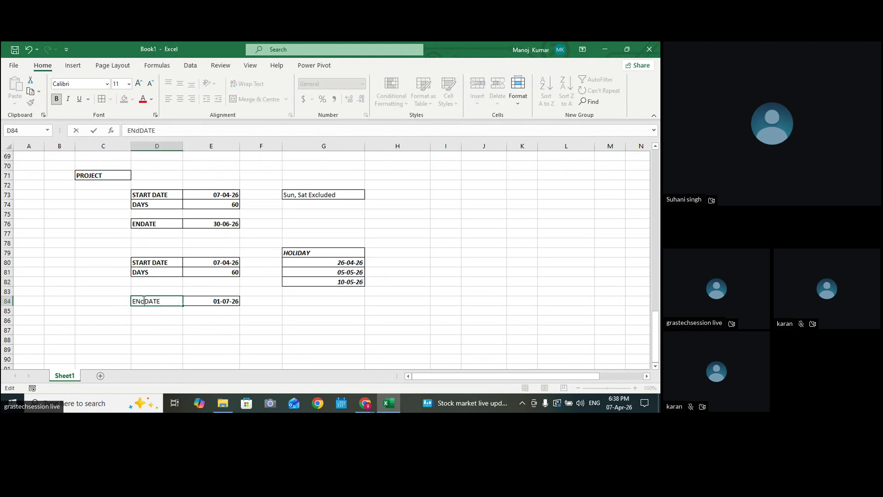
pyautogui.click(155, 283)
pyautogui.doubleClick(146, 301)
pyautogui.press('BackSpace')
pyautogui.write('D')
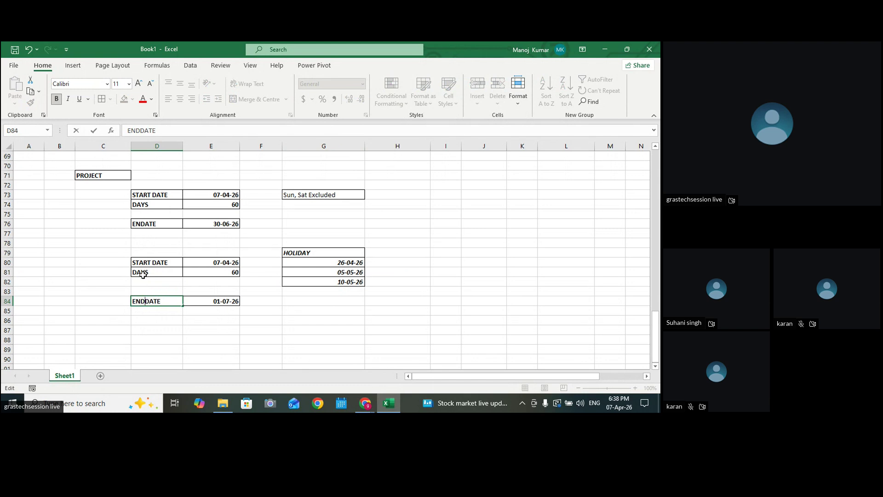
pyautogui.click(142, 225)
pyautogui.doubleClick(141, 225)
pyautogui.write('D')
pyautogui.click(409, 252)
# Review the holiday dates listed in G80:G82
pyautogui.moveTo(355, 274); pyautogui.dragTo(336, 282)
pyautogui.click(429, 276)
pyautogui.click(334, 263)
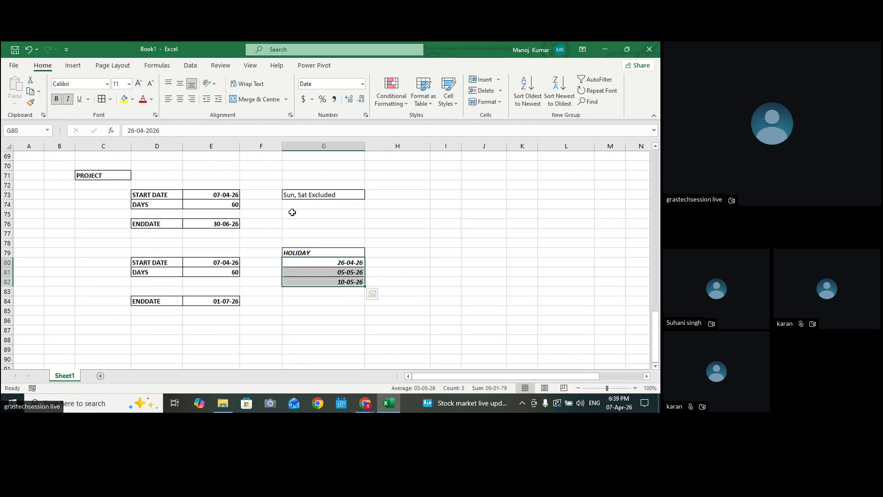
pyautogui.click(444, 233)
pyautogui.moveTo(346, 264); pyautogui.dragTo(348, 282)
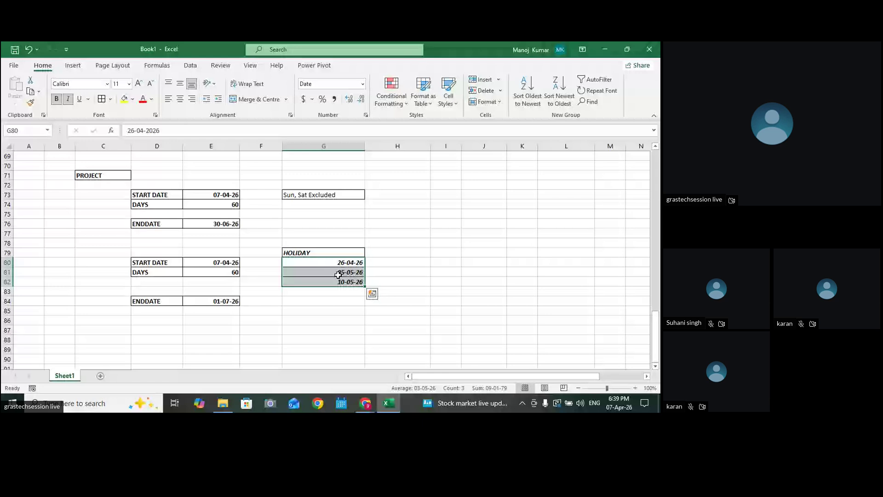
pyautogui.click(358, 283)
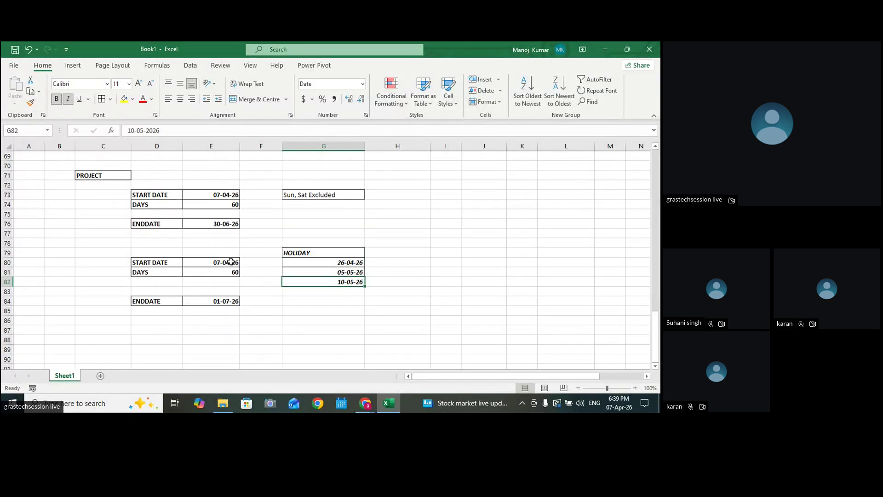
pyautogui.click(466, 311)
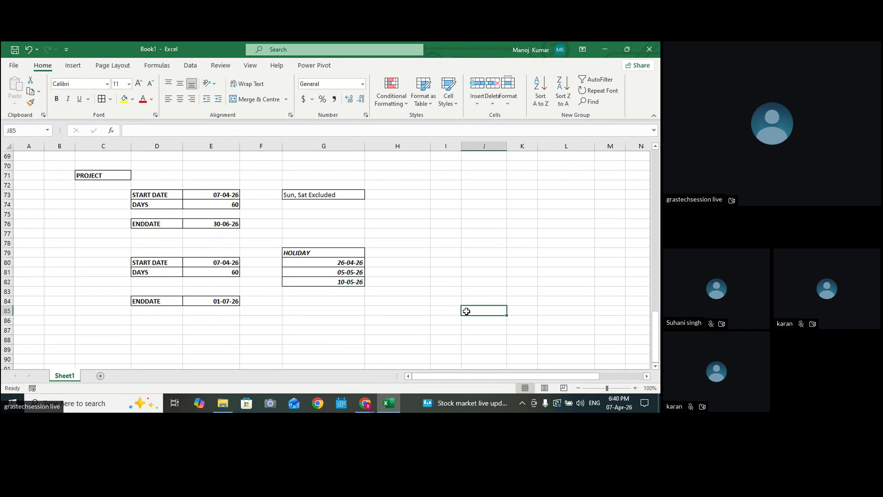
# Enlarge the font of the yellow WORKDAY heading in row 68 by three size increments
pyautogui.scroll(1, 467, 312)
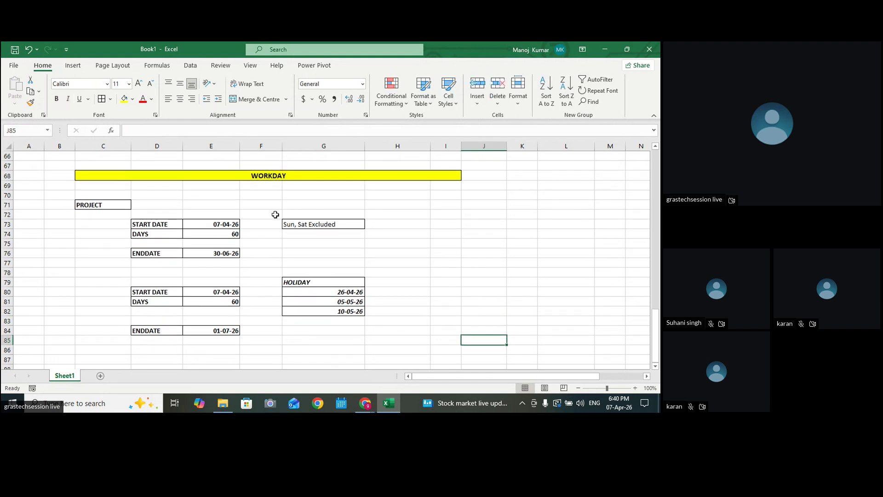
pyautogui.click(269, 175)
pyautogui.click(137, 84)
pyautogui.click(137, 84)
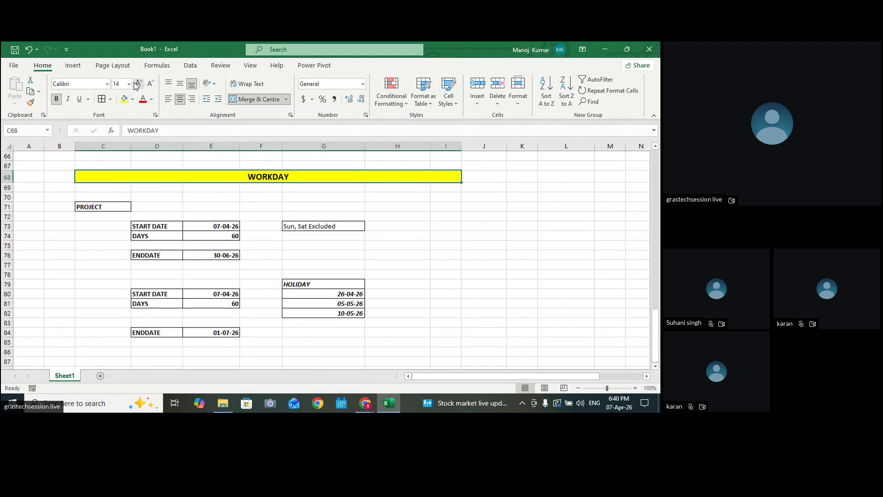
pyautogui.click(137, 83)
pyautogui.click(353, 196)
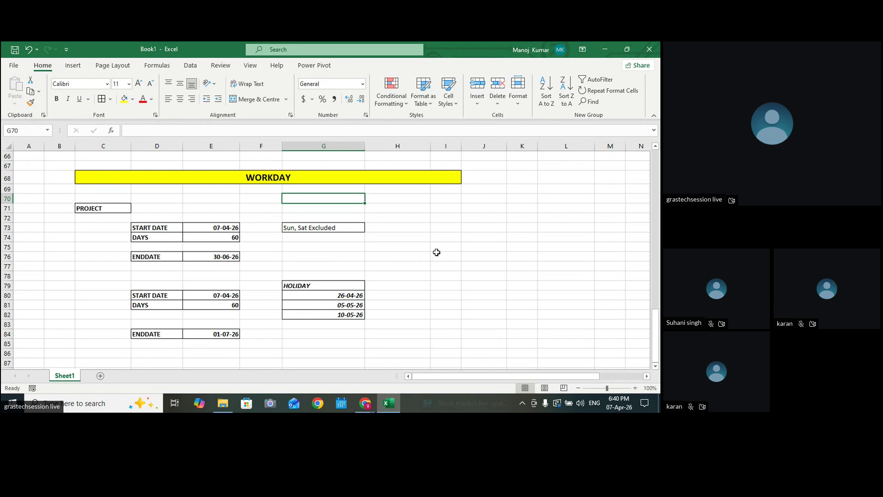
# Review the first project example's days, WORKDAY formula and the note on excluded weekend days
pyautogui.scroll(-1, 436, 252)
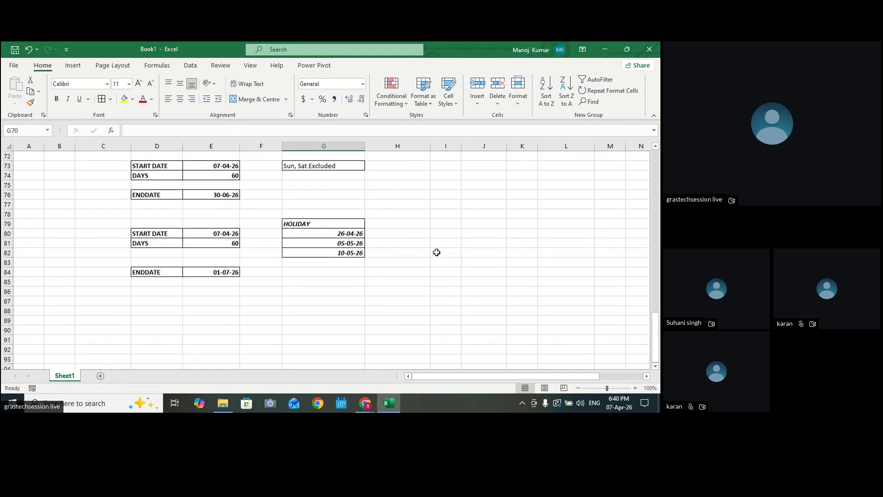
pyautogui.scroll(1, 437, 252)
pyautogui.scroll(-1, 436, 252)
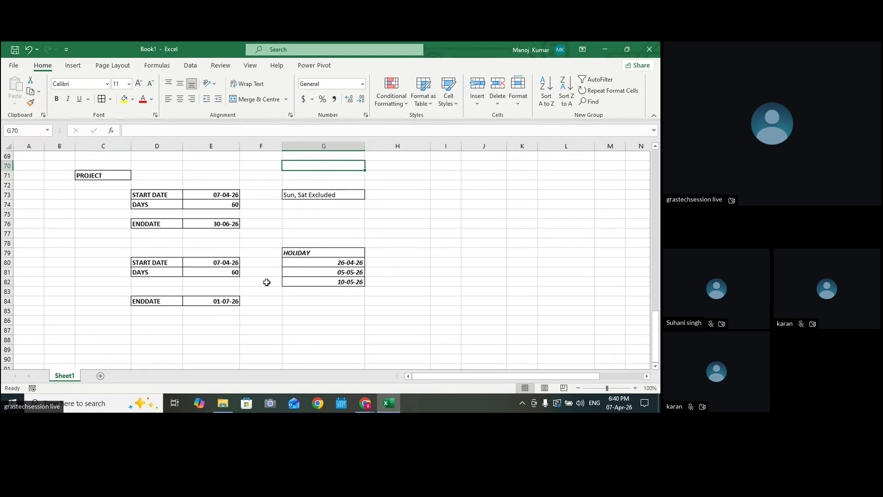
pyautogui.click(241, 203)
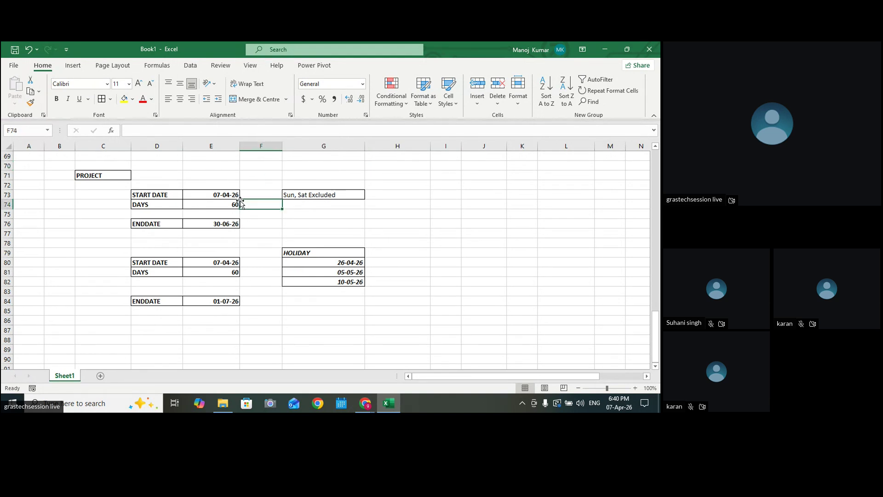
pyautogui.click(225, 202)
pyautogui.click(327, 189)
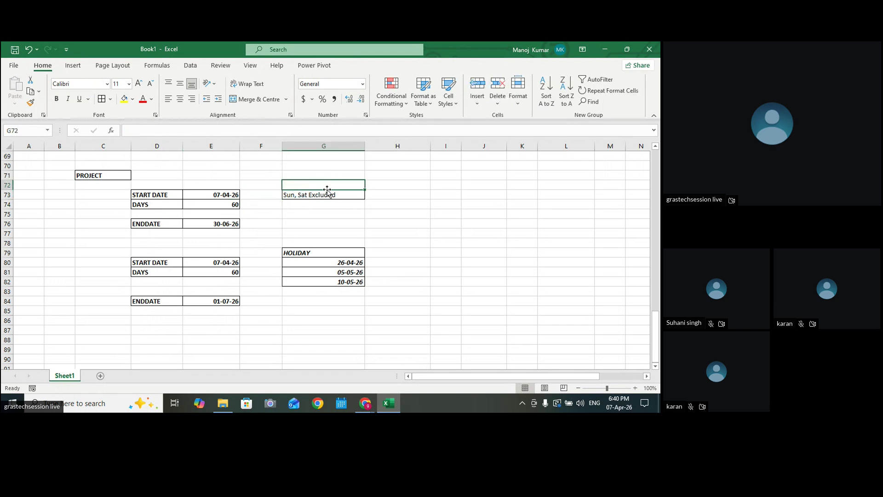
pyautogui.click(201, 224)
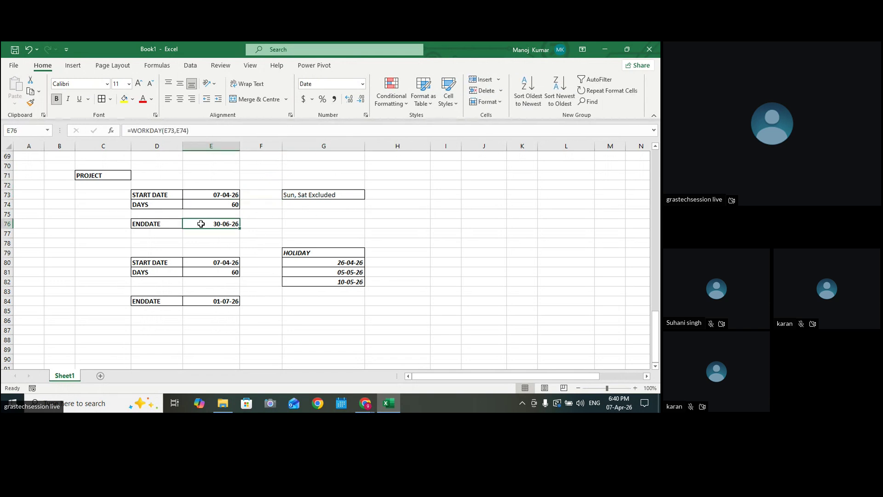
pyautogui.click(293, 195)
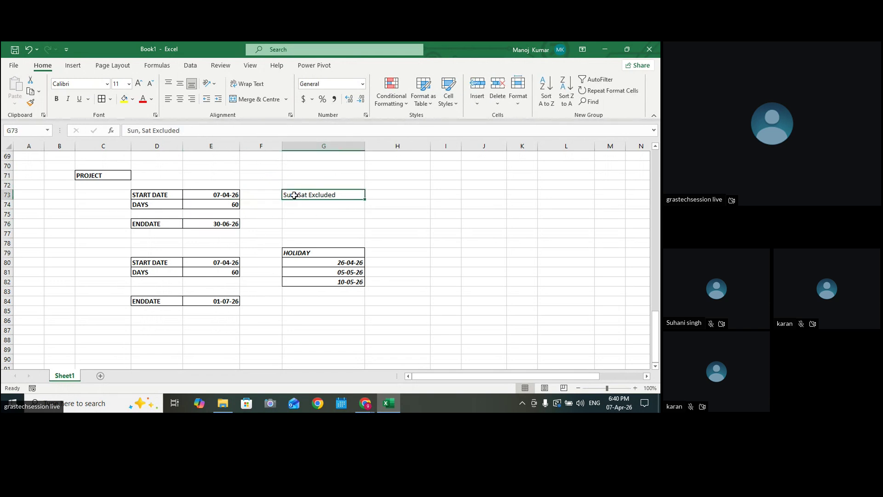
# Copy the first project example from C71:G76 to D93, below the holiday example
pyautogui.moveTo(101, 175); pyautogui.dragTo(347, 219)
pyautogui.hotkey('ctrl', 'c')
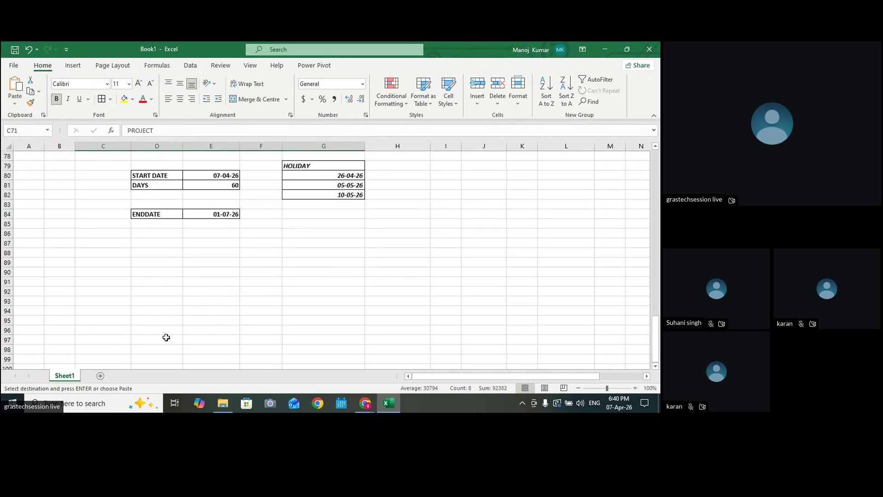
pyautogui.click(164, 300)
pyautogui.hotkey('ctrl', 'v')
# Merge B87:H87 into a centred yellow heading reading WORKDAYS.INTL
pyautogui.moveTo(72, 243); pyautogui.dragTo(410, 242)
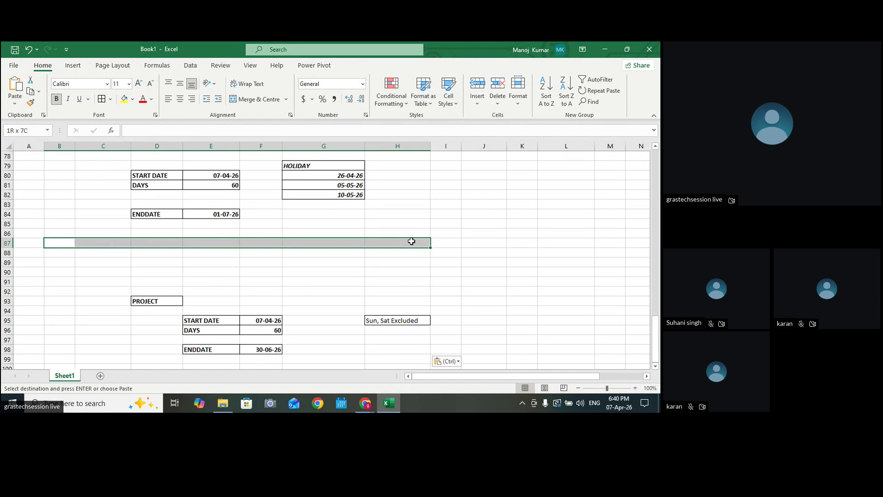
pyautogui.click(252, 99)
pyautogui.click(123, 99)
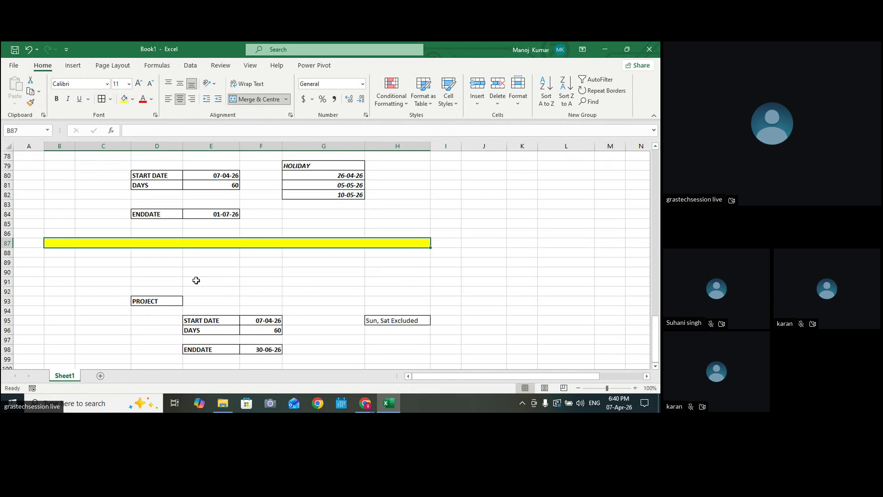
pyautogui.doubleClick(200, 243)
pyautogui.write('W')
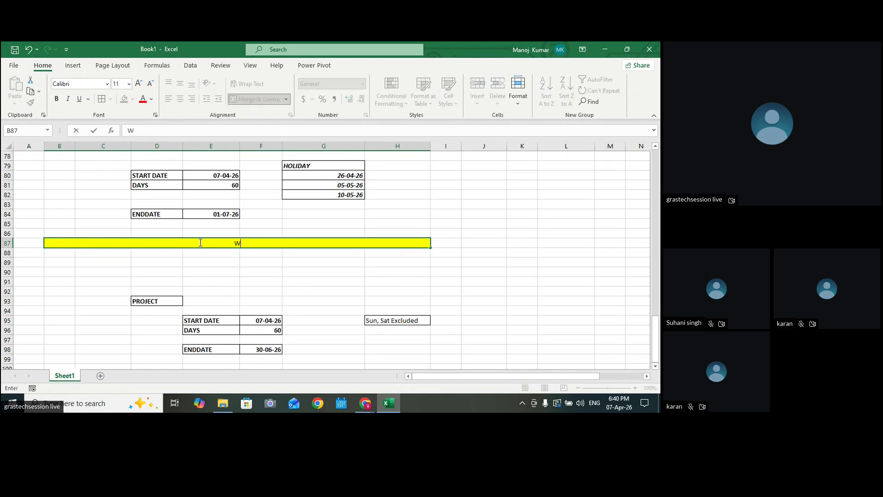
pyautogui.write('ORKDAYS.INTL')
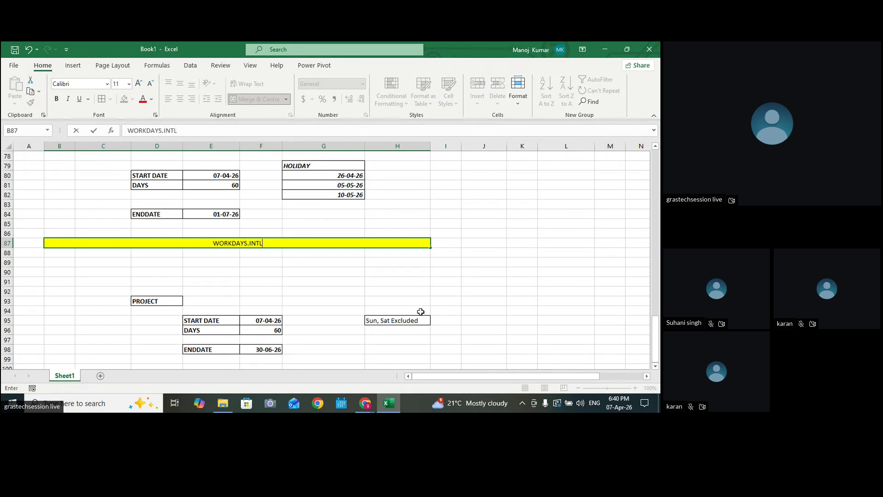
# Make the WORKDAYS.INTL heading in row 87 bold and enlarge its font
pyautogui.click(231, 242)
pyautogui.click(139, 83)
pyautogui.click(56, 99)
pyautogui.click(494, 211)
pyautogui.click(258, 242)
pyautogui.click(139, 85)
pyautogui.click(549, 256)
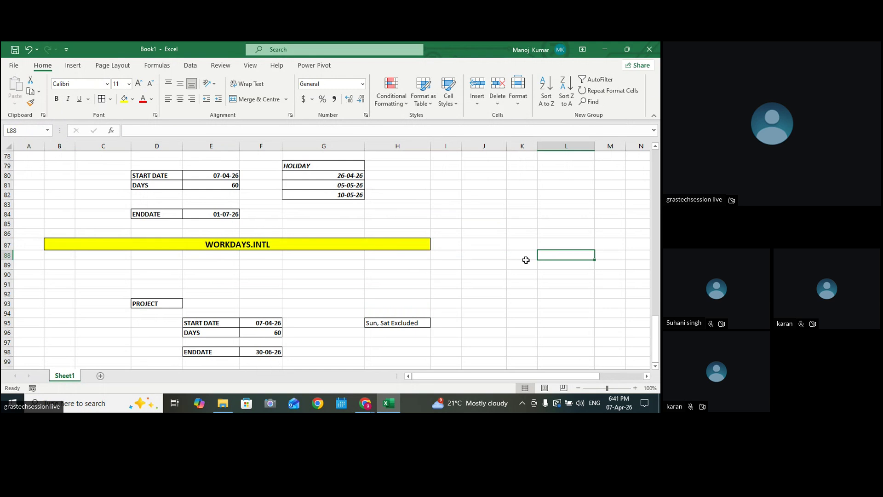
# Review the earlier NETWORKDAYS.INTL and WORKDAY example sections above the new heading
pyautogui.scroll(3, 525, 260)
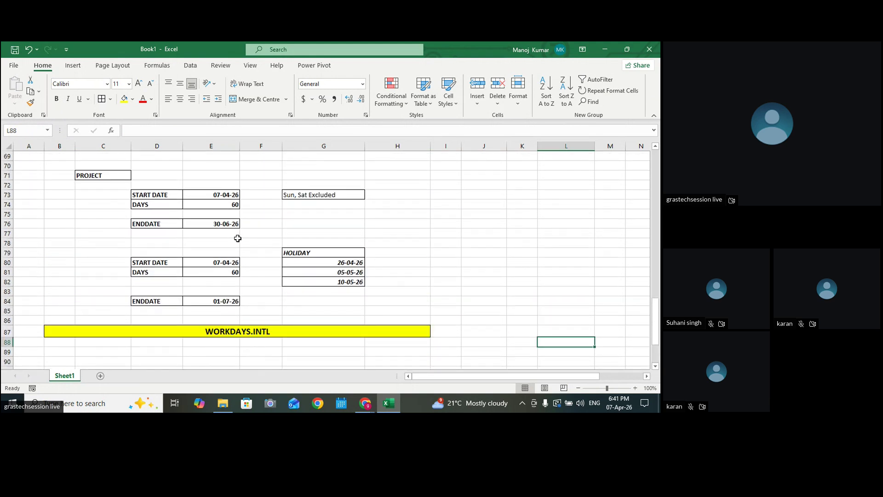
pyautogui.scroll(3, 306, 233)
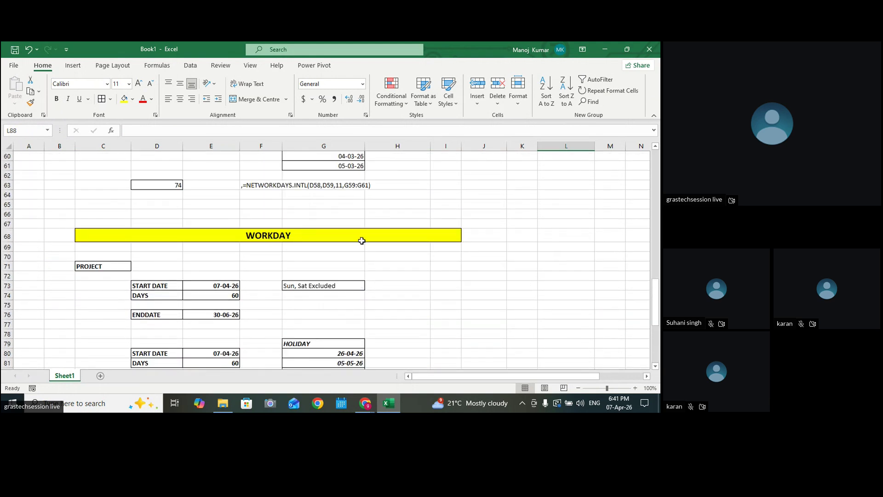
pyautogui.scroll(3, 360, 238)
pyautogui.scroll(4, 361, 240)
pyautogui.scroll(-3, 362, 240)
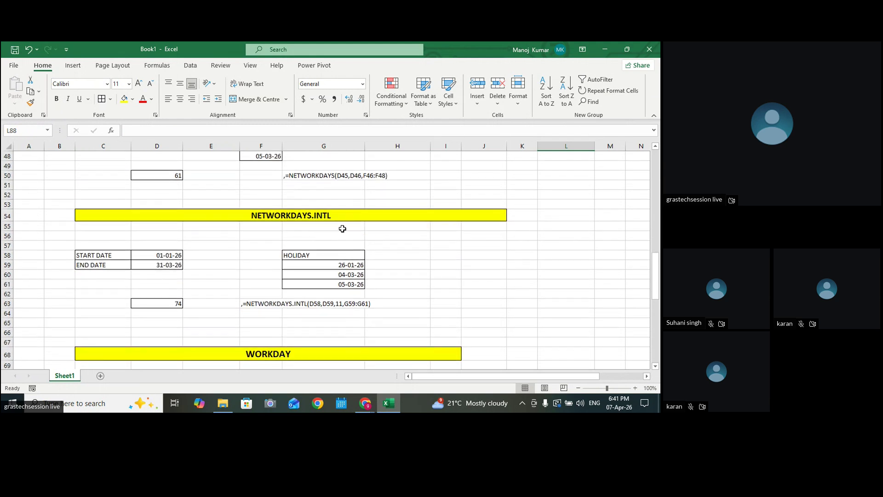
pyautogui.scroll(-10, 344, 235)
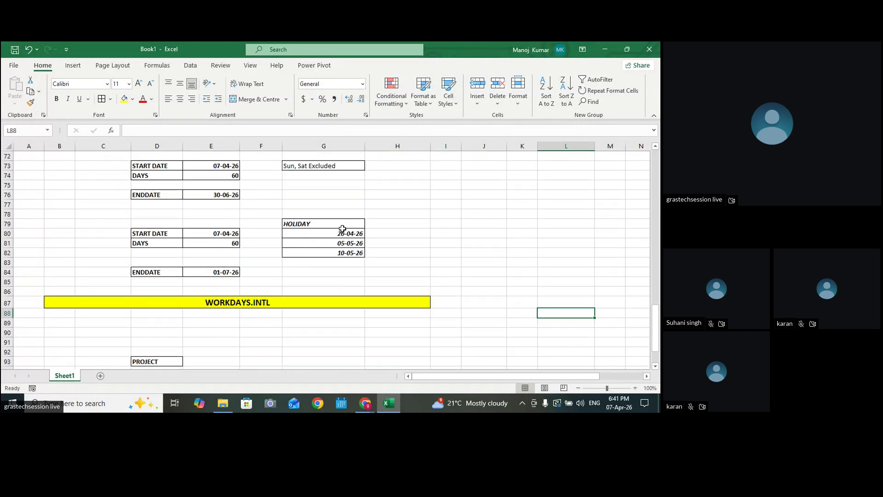
pyautogui.scroll(-4, 346, 240)
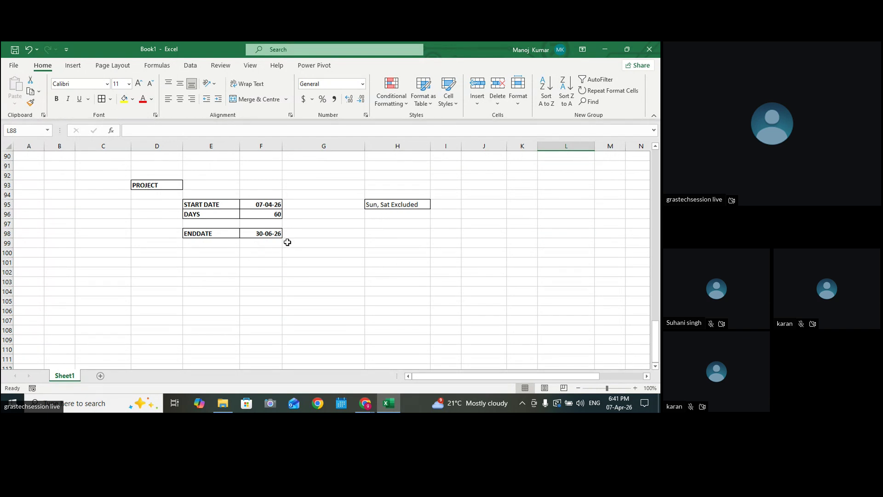
# Clear the weekend exclusion note from H95 beside the copied project example
pyautogui.click(321, 242)
pyautogui.click(273, 292)
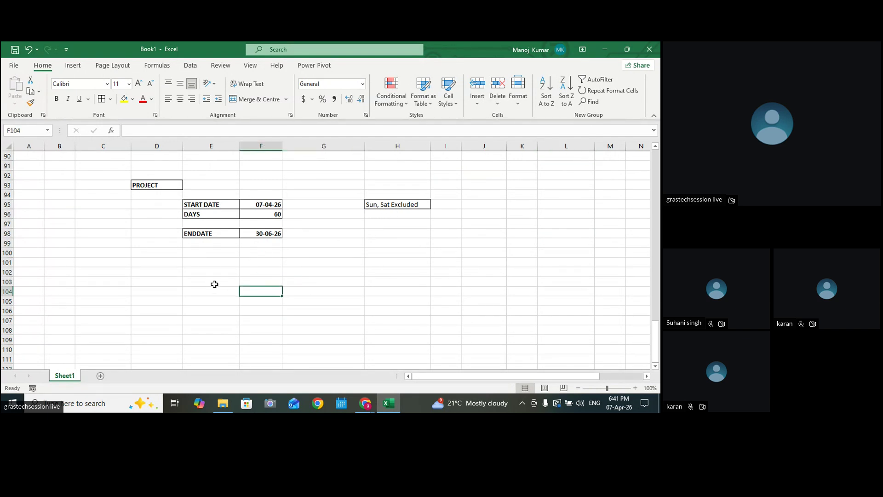
pyautogui.click(213, 271)
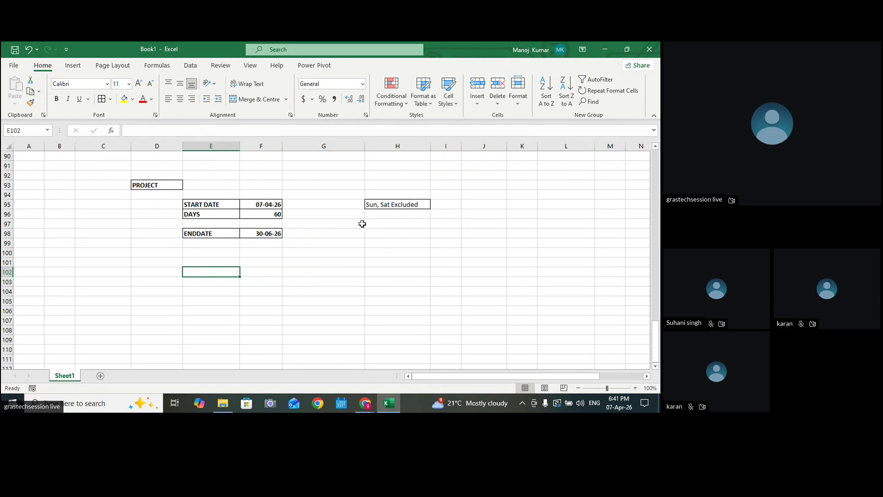
pyautogui.doubleClick(379, 205)
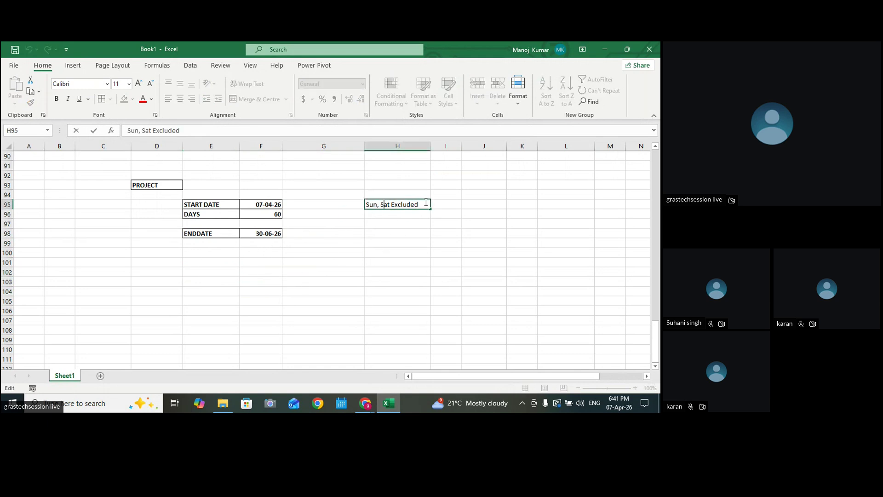
pyautogui.moveTo(425, 204); pyautogui.dragTo(300, 201)
pyautogui.press('BackSpace')
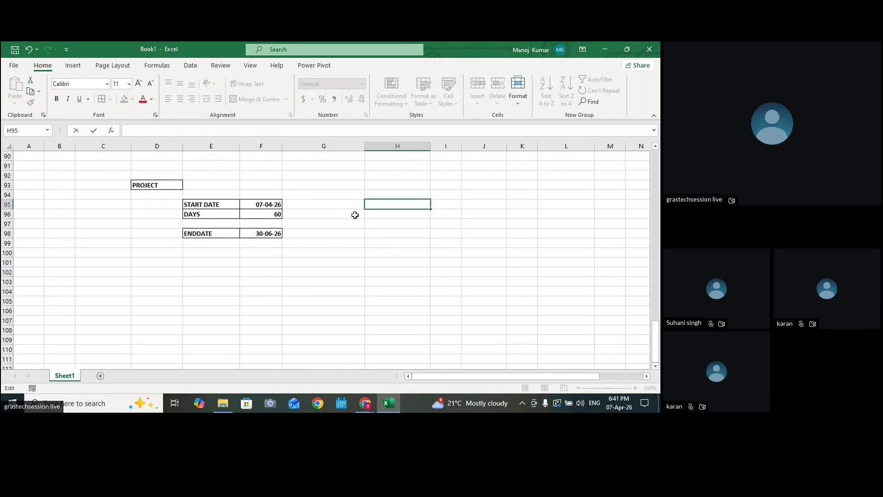
pyautogui.click(379, 234)
pyautogui.click(304, 281)
pyautogui.click(229, 263)
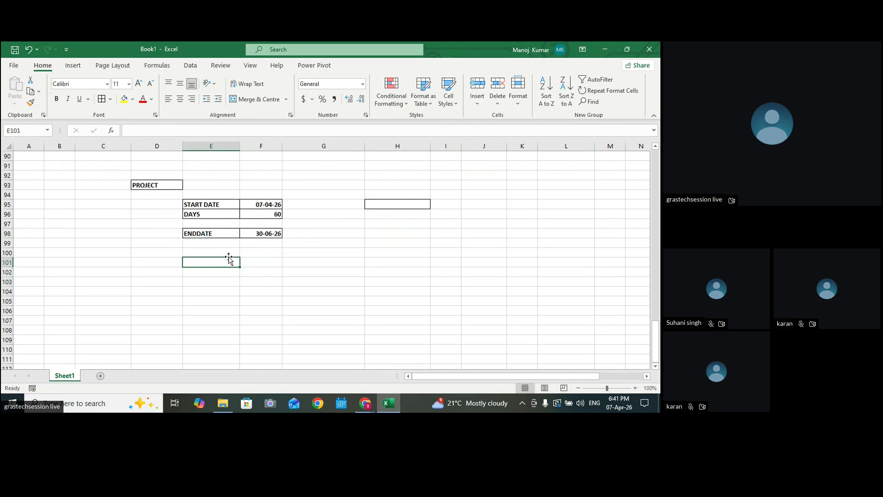
# Begin a WORKDAY.INTL formula in E101 using F95 as the start date and F96 as the days
pyautogui.scroll(1, 230, 259)
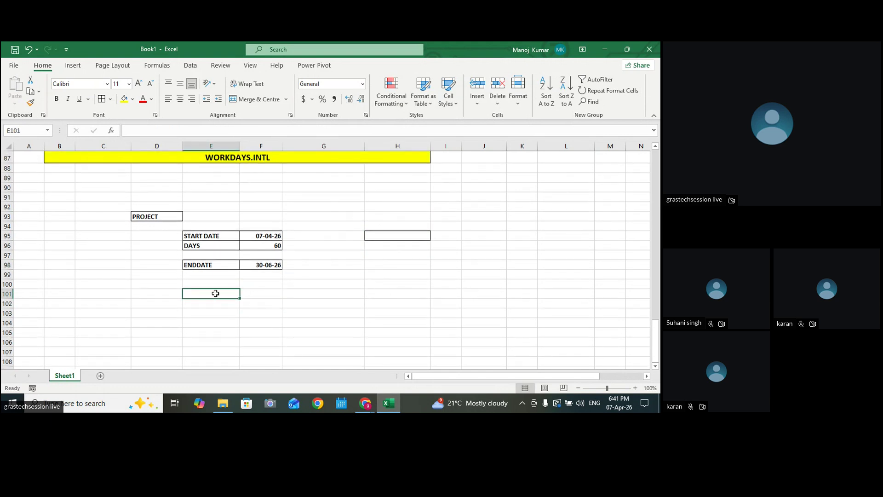
pyautogui.click(342, 291)
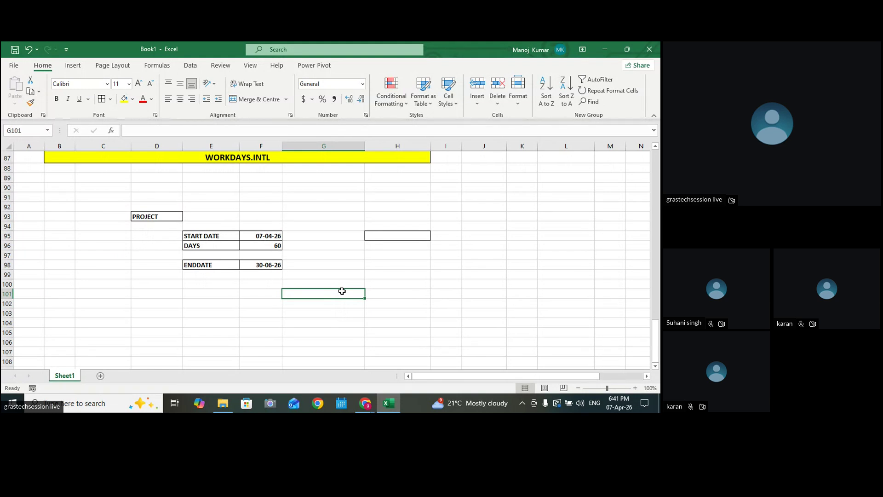
pyautogui.click(389, 273)
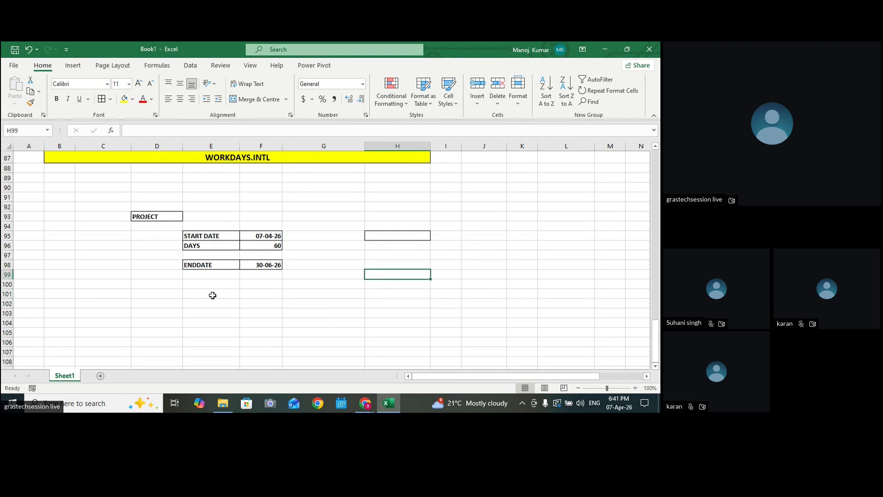
pyautogui.click(213, 294)
pyautogui.write('=')
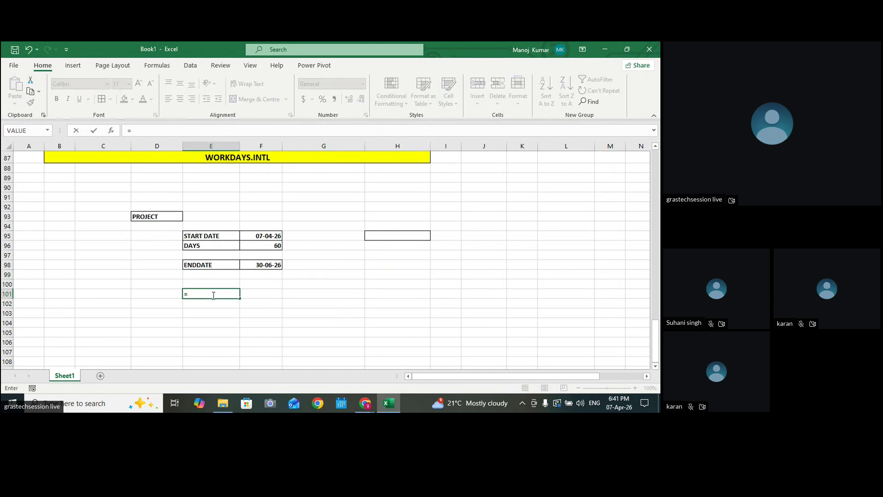
pyautogui.write('WORD')
pyautogui.press('BackSpace')
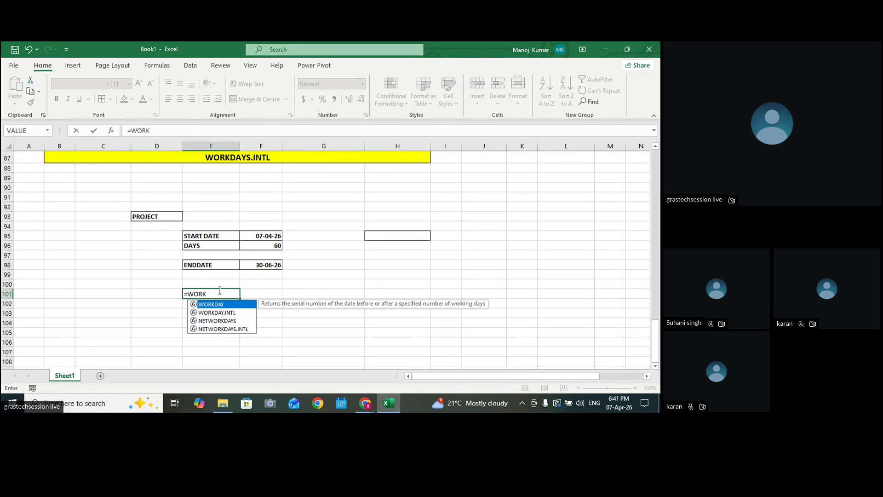
pyautogui.write('K')
pyautogui.doubleClick(231, 313)
pyautogui.click(260, 235)
pyautogui.write(',')
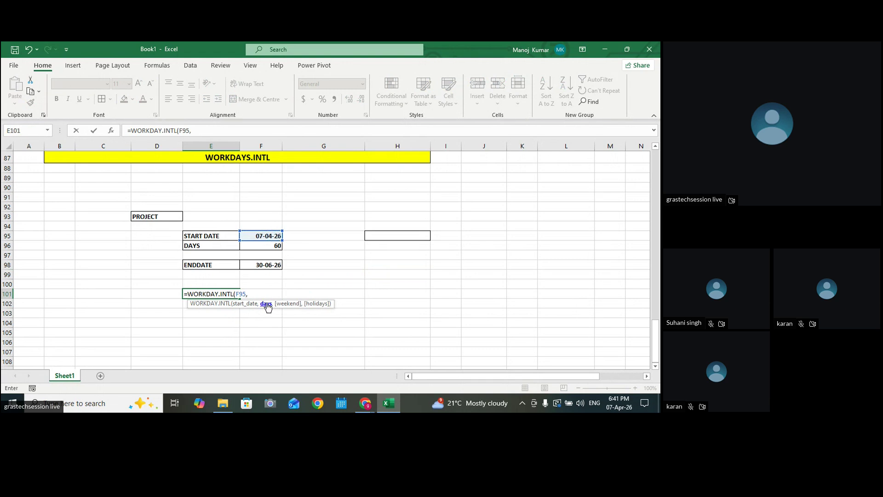
pyautogui.click(276, 244)
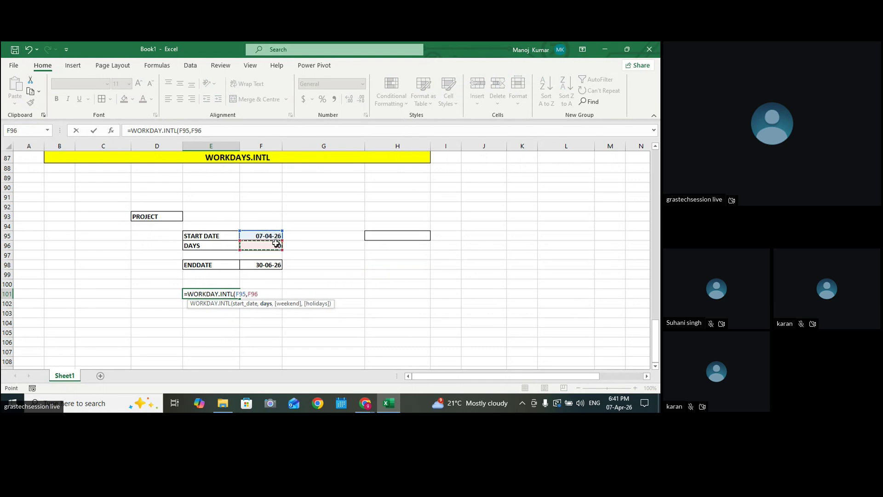
# Complete the E101 formula with weekend option 11 (Sunday only) and the holiday range G80:G82
pyautogui.write(',')
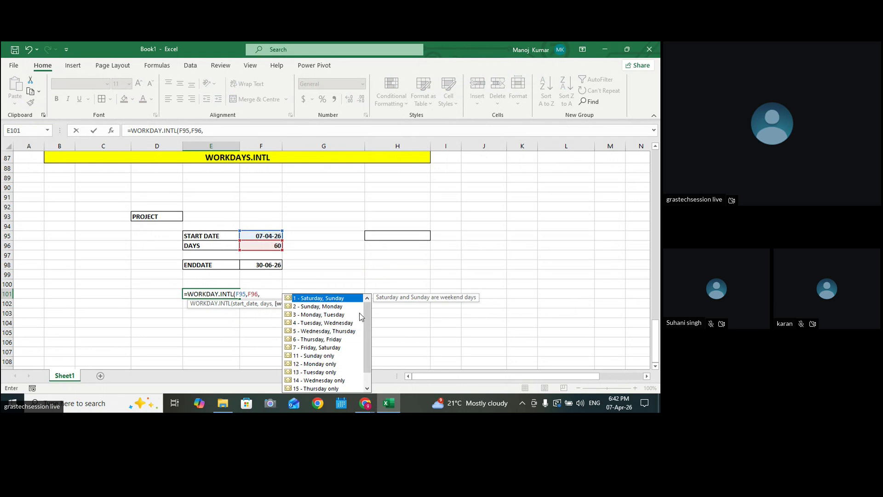
pyautogui.moveTo(366, 317); pyautogui.dragTo(367, 337)
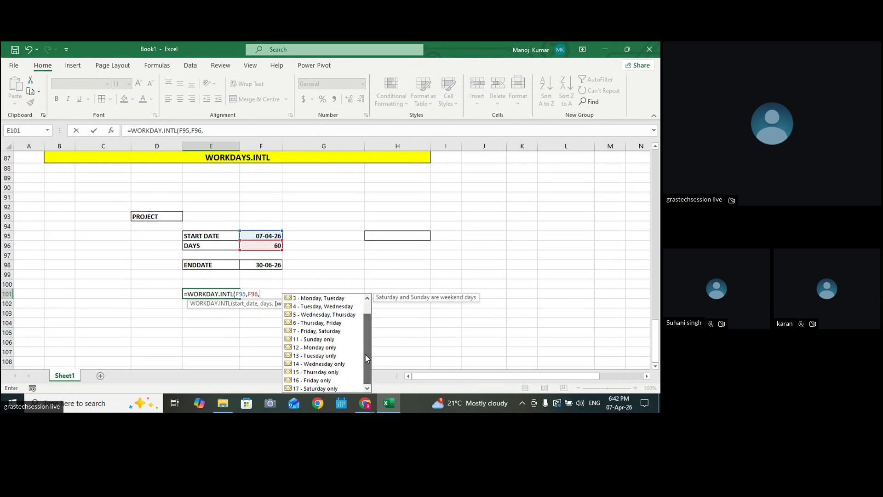
pyautogui.doubleClick(315, 339)
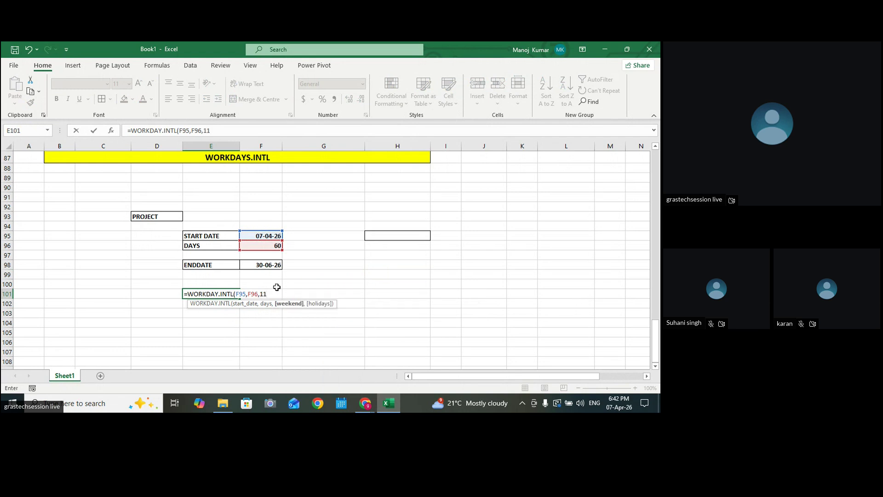
pyautogui.write(',')
pyautogui.scroll(3, 399, 281)
pyautogui.moveTo(353, 176); pyautogui.dragTo(356, 195)
pyautogui.press('Return')
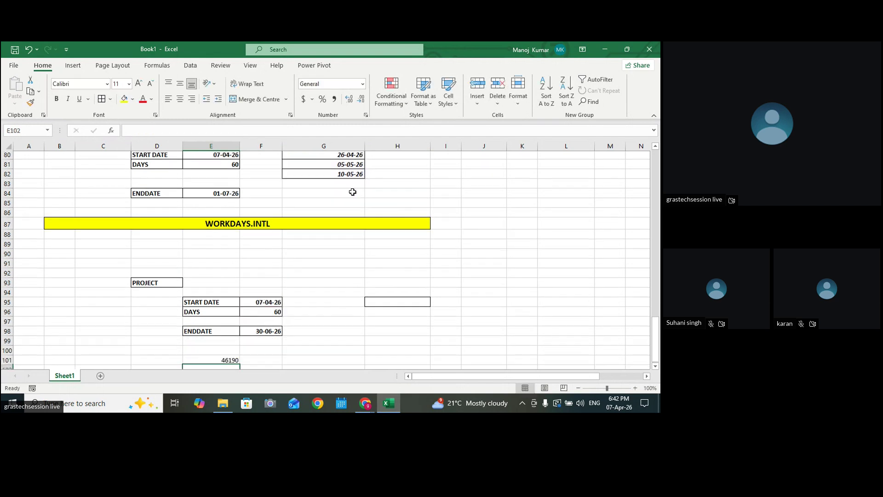
# Format the formula result in E101 as a Short Date
pyautogui.click(217, 352)
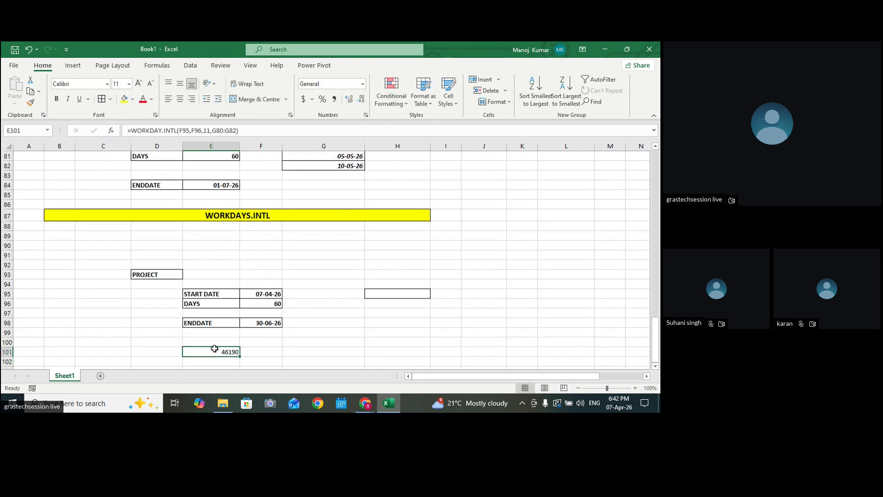
pyautogui.click(363, 84)
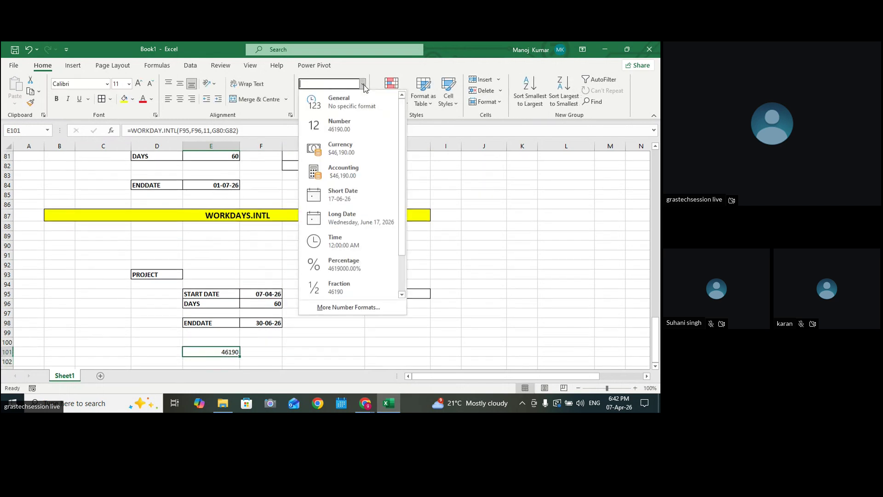
pyautogui.click(340, 194)
# Copy the formula from E101 into H101 as the plain text ",=WORKDAY.INTL(F95,F96,11,G80:G82)"
pyautogui.doubleClick(217, 352)
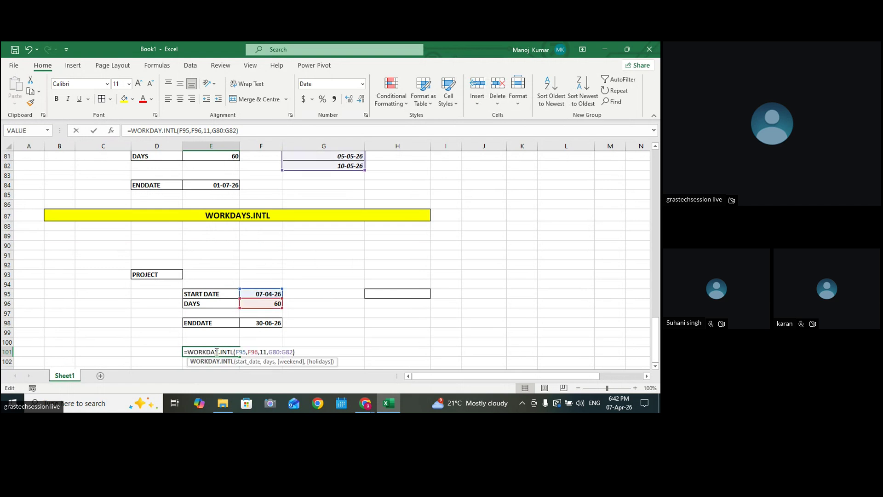
pyautogui.moveTo(293, 352); pyautogui.dragTo(147, 352)
pyautogui.hotkey('ctrl', 'c')
pyautogui.press('Return')
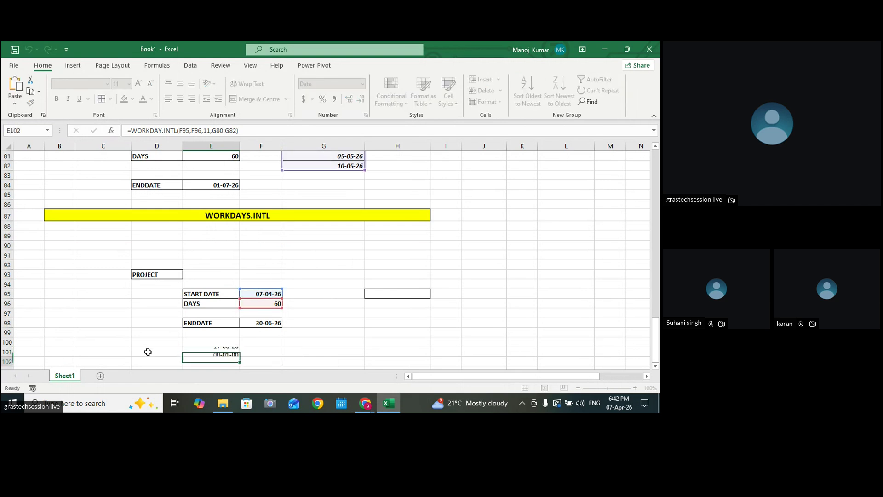
pyautogui.click(380, 345)
pyautogui.doubleClick(379, 352)
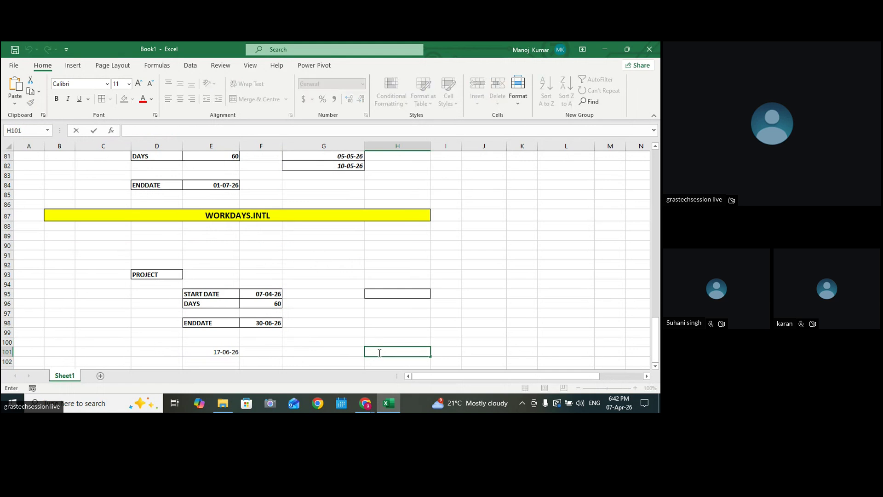
pyautogui.hotkey('ctrl', 'v')
pyautogui.click(445, 341)
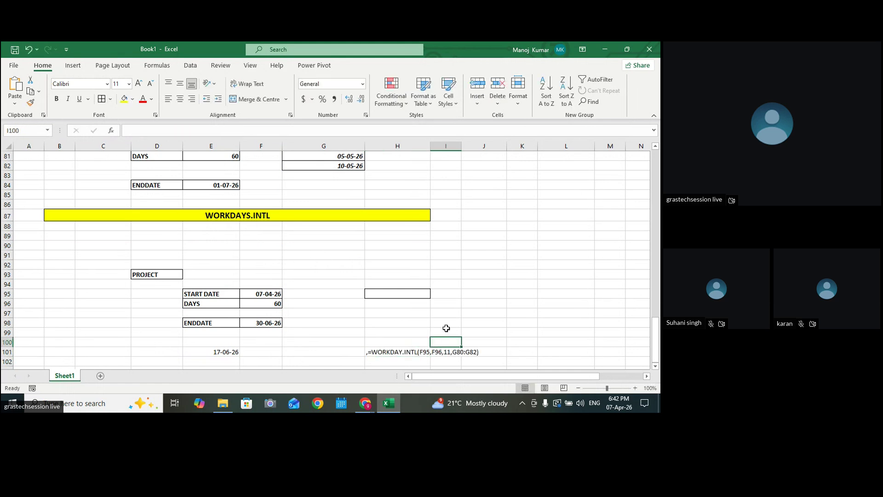
# Copy the HOLIDAY list from G79:G82 to H94 beside the new project example, and select E101
pyautogui.scroll(3, 452, 326)
pyautogui.moveTo(325, 224); pyautogui.dragTo(324, 252)
pyautogui.hotkey('ctrl', 'c')
pyautogui.scroll(-1, 325, 256)
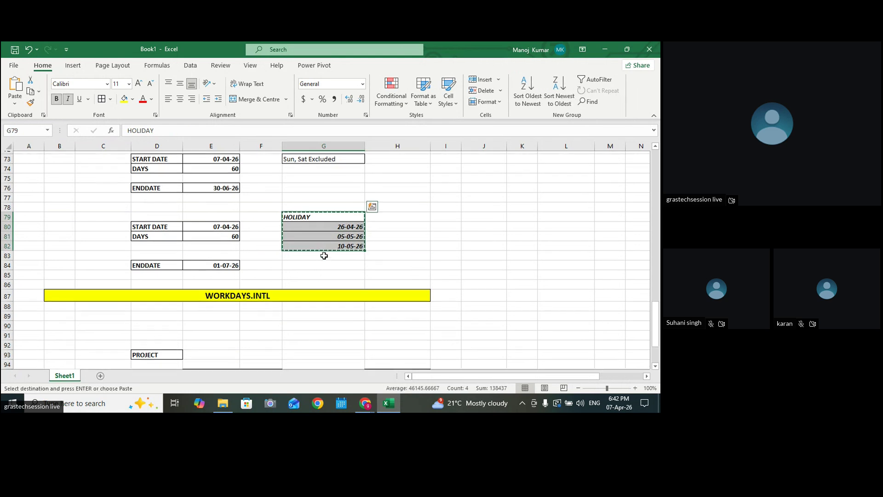
pyautogui.scroll(-2, 324, 256)
pyautogui.click(363, 276)
pyautogui.click(379, 313)
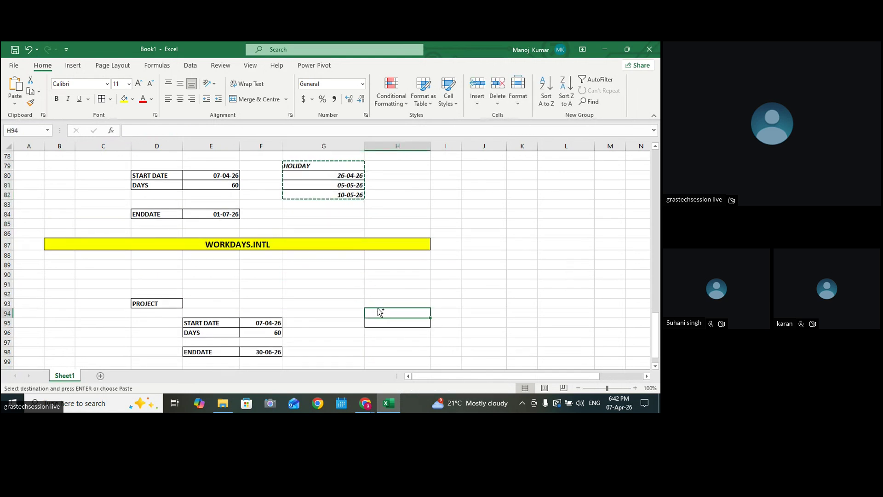
pyautogui.hotkey('ctrl', 'v')
pyautogui.scroll(-2, 337, 335)
pyautogui.click(225, 325)
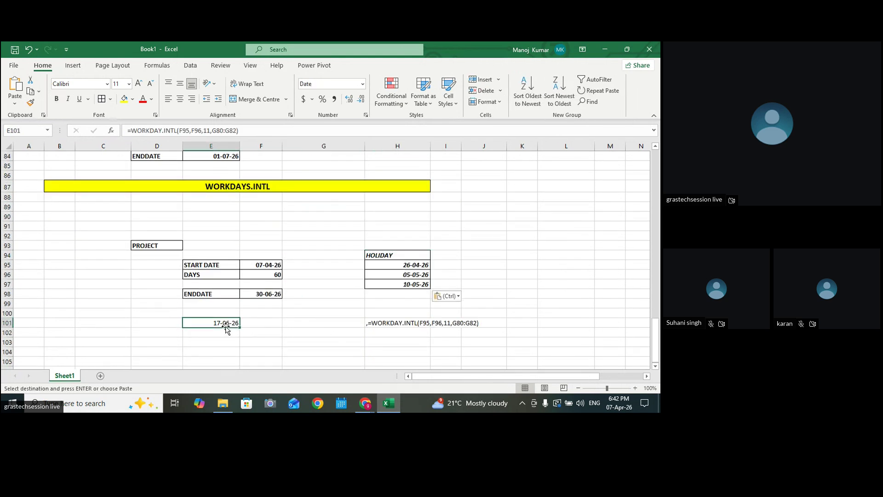
# Review the earlier WORKDAY, NETWORKDAYS and NETWORKDAYS.INTL examples on the sheet, including the end date formula in E76
pyautogui.press('Escape')
pyautogui.scroll(5, 207, 227)
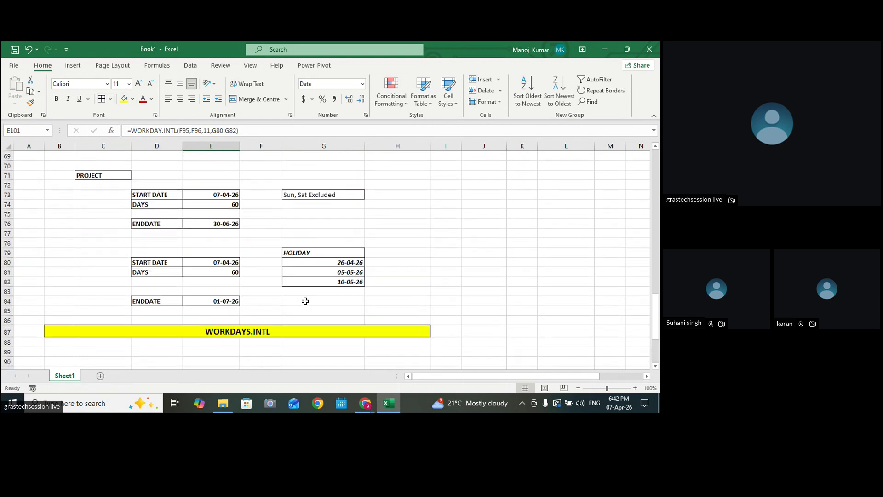
pyautogui.click(216, 225)
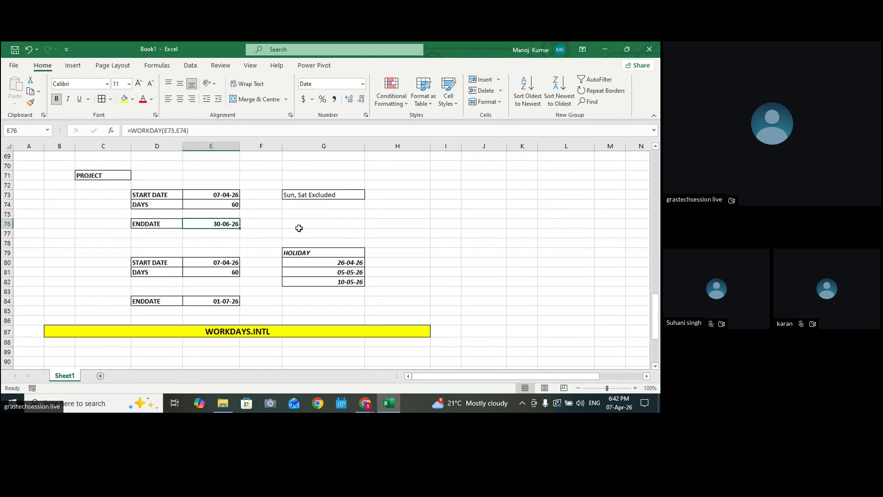
pyautogui.scroll(-4, 299, 228)
pyautogui.scroll(11, 257, 247)
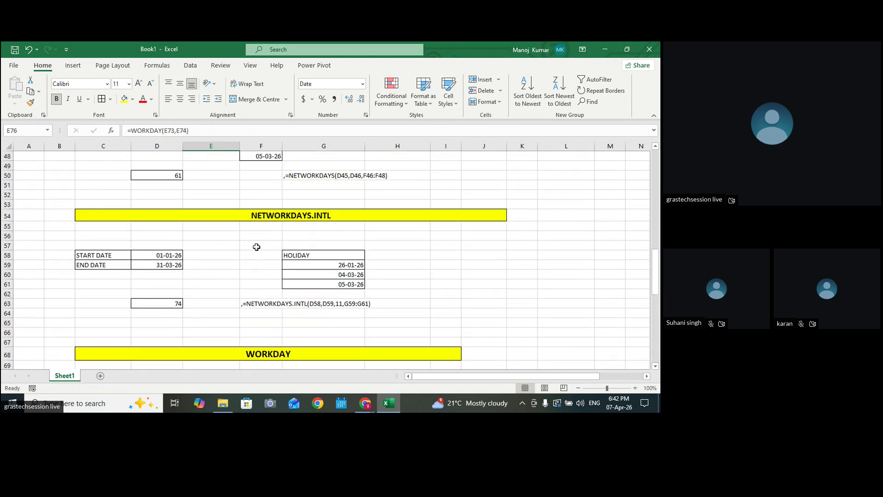
pyautogui.scroll(4, 256, 247)
pyautogui.scroll(-20, 256, 247)
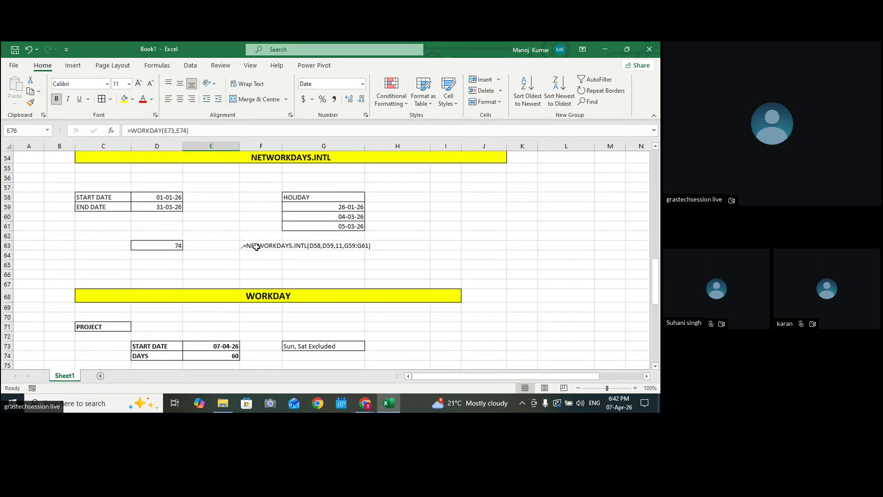
pyautogui.scroll(-3, 256, 247)
# Merge and centre C106:I106 below the WORKDAY.INTL example and enter the heading "DATEDIF"
pyautogui.click(158, 232)
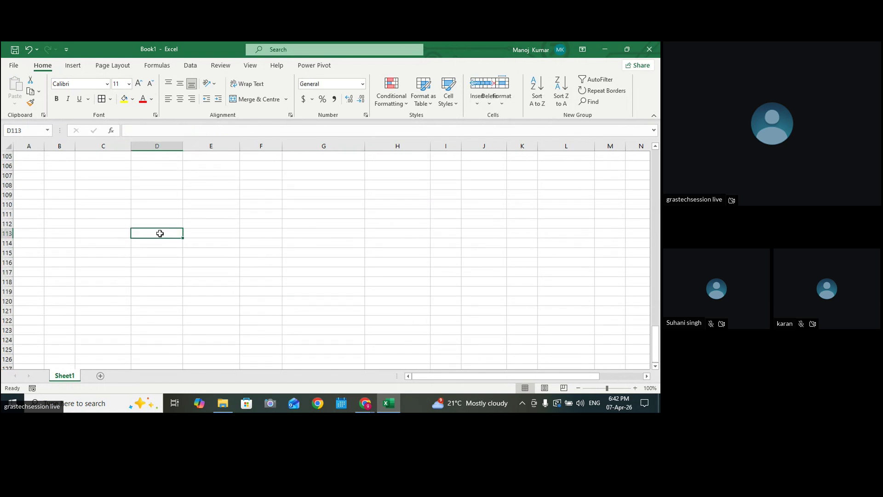
pyautogui.moveTo(88, 172); pyautogui.dragTo(450, 173)
pyautogui.click(177, 182)
pyautogui.moveTo(116, 164); pyautogui.dragTo(440, 167)
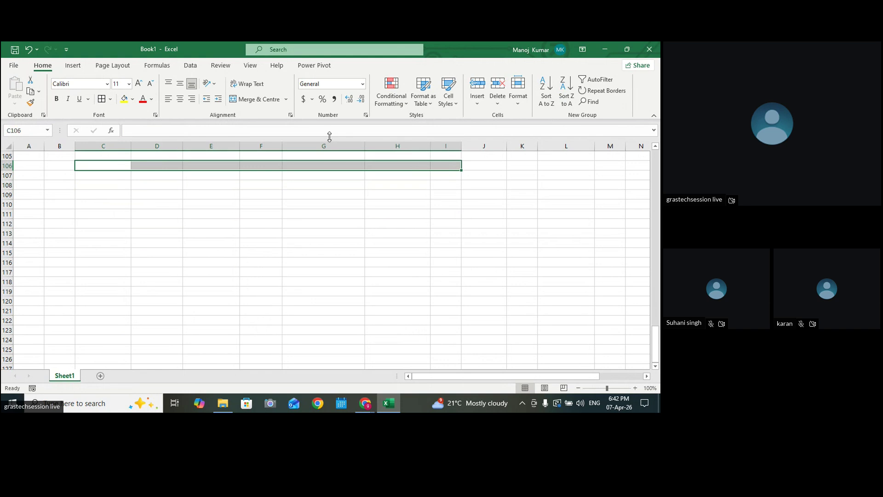
pyautogui.click(255, 99)
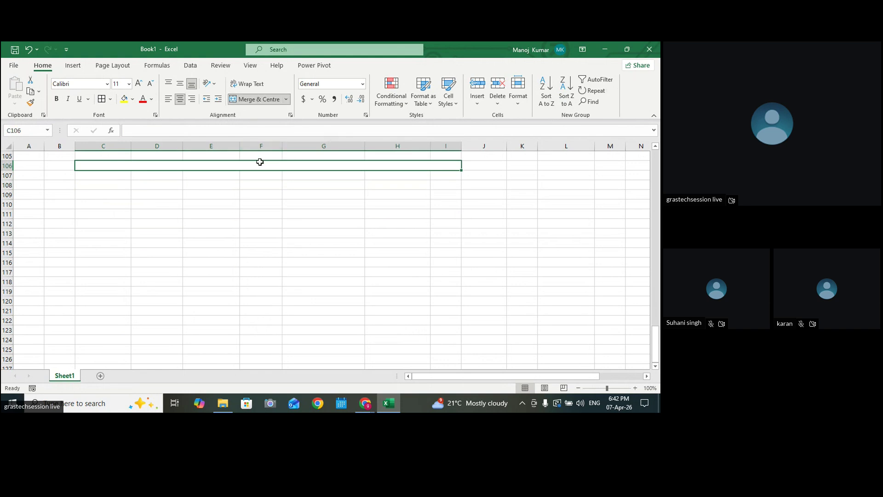
pyautogui.write('DATEDIIF')
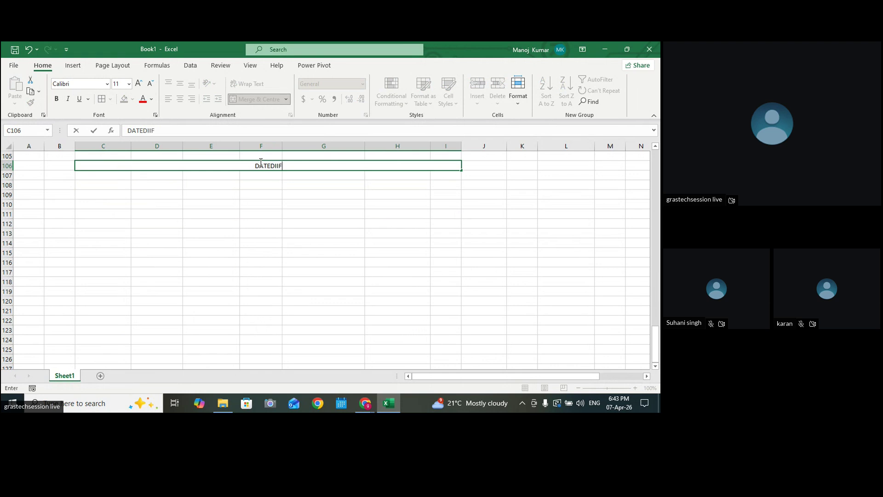
pyautogui.press('BackSpace')
pyautogui.press('BackSpace')
pyautogui.write('F')
pyautogui.click(400, 220)
# Format the DATEDIF heading with a yellow fill, bold 18-point text and a border
pyautogui.click(282, 166)
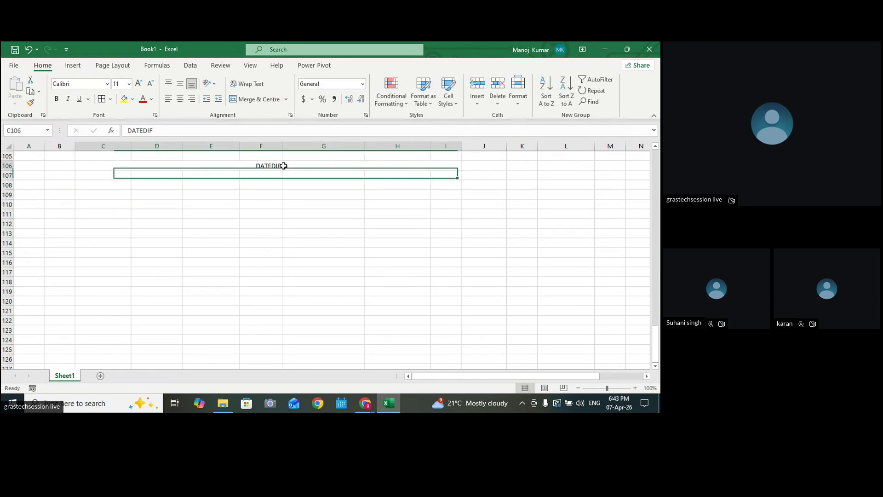
pyautogui.click(125, 99)
pyautogui.click(138, 83)
pyautogui.click(139, 83)
pyautogui.click(138, 83)
pyautogui.click(138, 83)
pyautogui.click(57, 99)
pyautogui.click(261, 209)
pyautogui.click(284, 171)
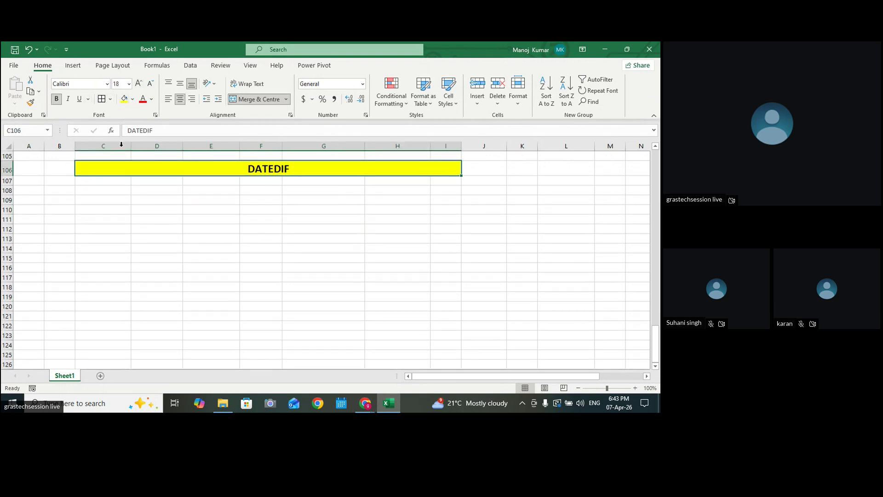
pyautogui.click(102, 99)
pyautogui.click(344, 247)
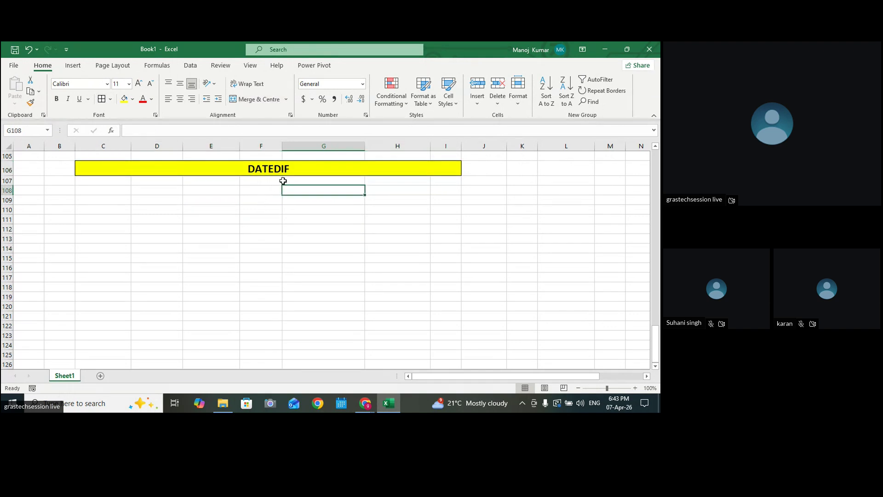
# Copy the START DATE and END DATE table from C58:D59 to C109 below the DATEDIF heading
pyautogui.click(276, 171)
pyautogui.scroll(3, 203, 227)
pyautogui.scroll(14, 207, 226)
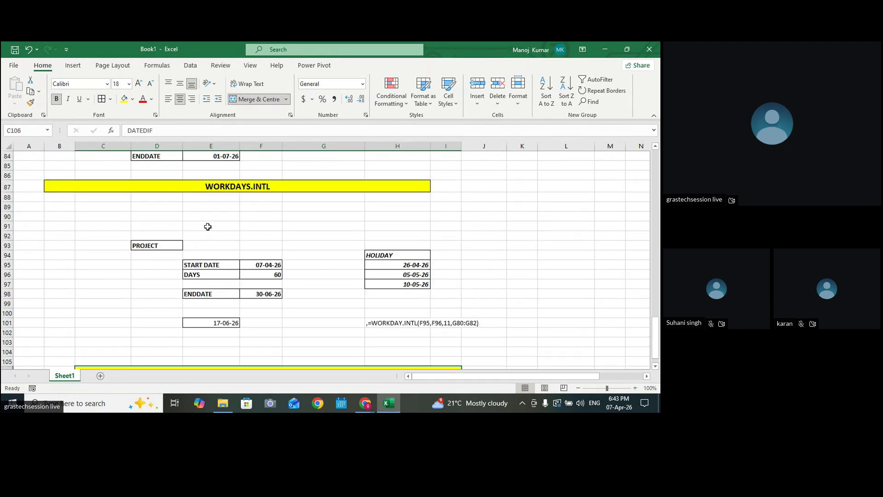
pyautogui.scroll(3, 217, 245)
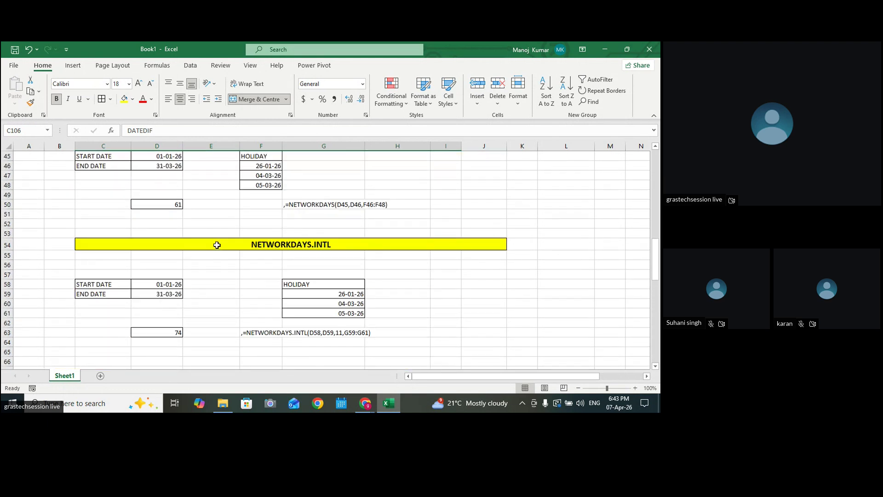
pyautogui.moveTo(97, 286); pyautogui.dragTo(148, 293)
pyautogui.hotkey('ctrl', 'c')
pyautogui.scroll(-6, 152, 292)
pyautogui.scroll(-15, 152, 291)
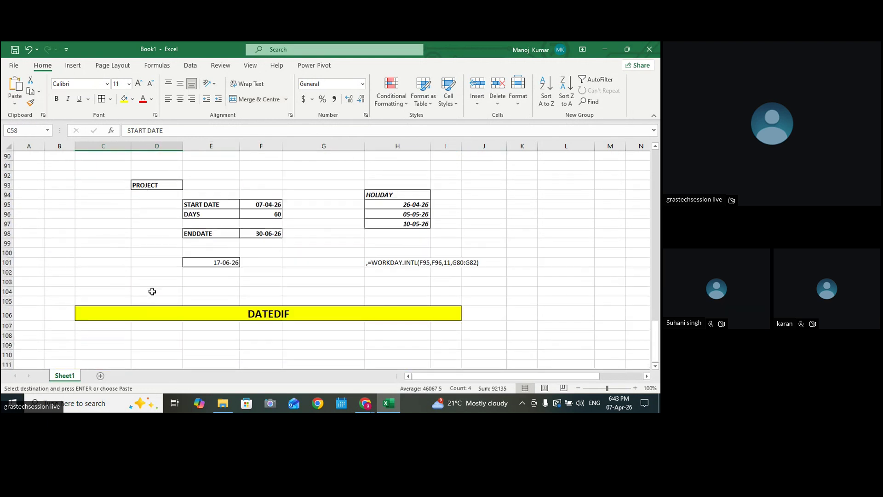
pyautogui.scroll(2, 107, 204)
pyautogui.click(102, 227)
pyautogui.hotkey('ctrl', 'v')
pyautogui.moveTo(150, 227); pyautogui.dragTo(178, 238)
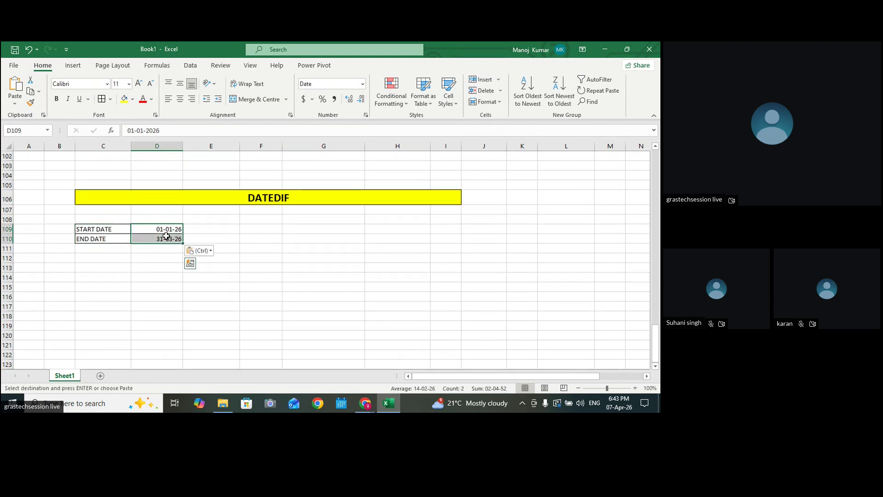
pyautogui.click(292, 231)
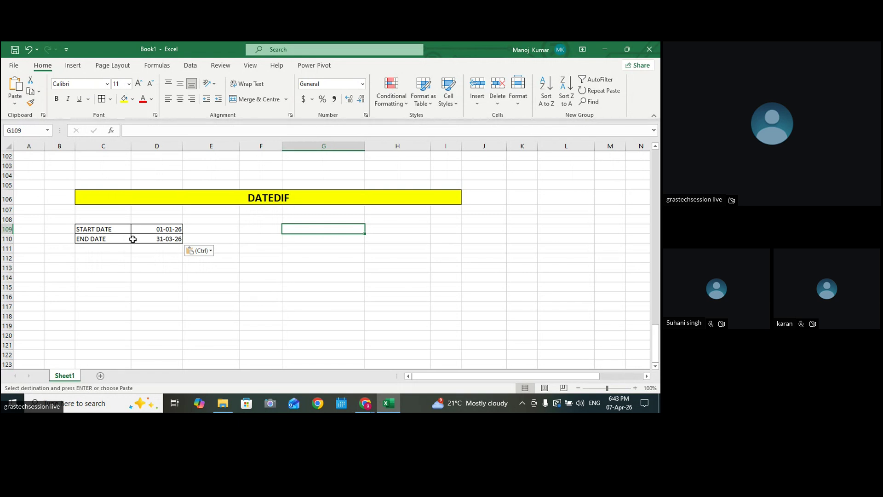
pyautogui.click(261, 193)
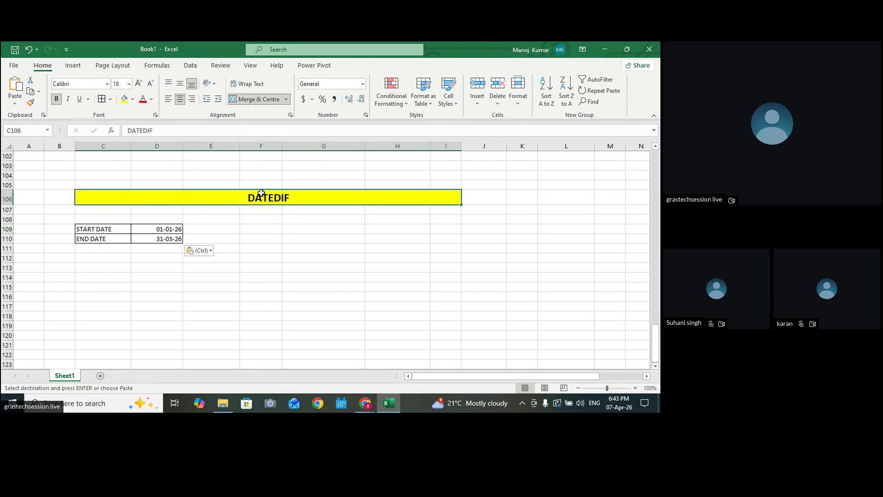
pyautogui.click(311, 248)
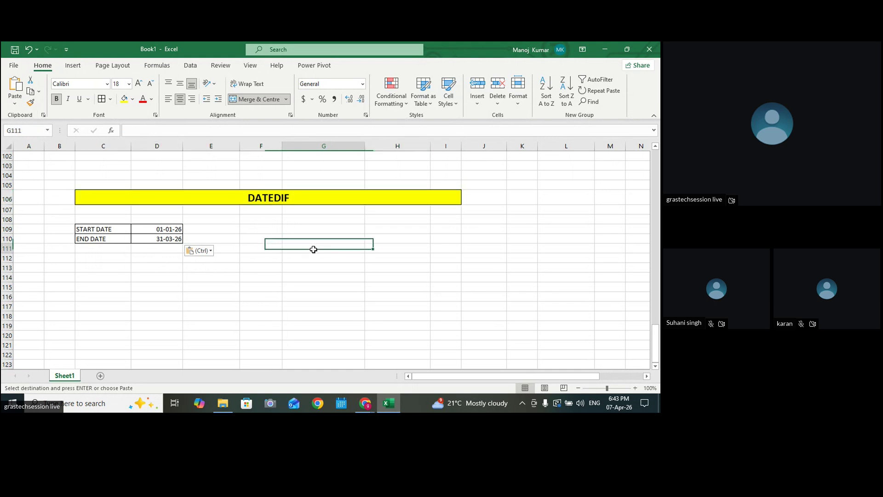
# Set the start date in D109 to 01-01-2024 and the end date in D110 to 22-03-2026
pyautogui.doubleClick(181, 239)
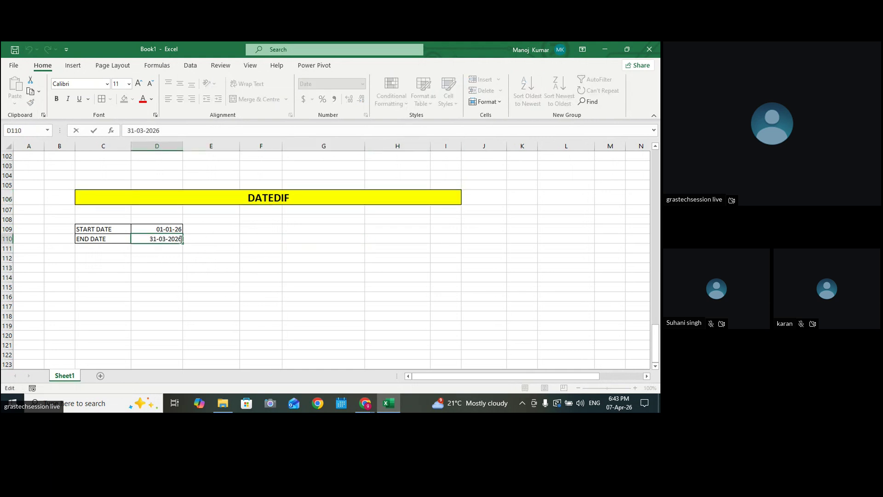
pyautogui.click(177, 227)
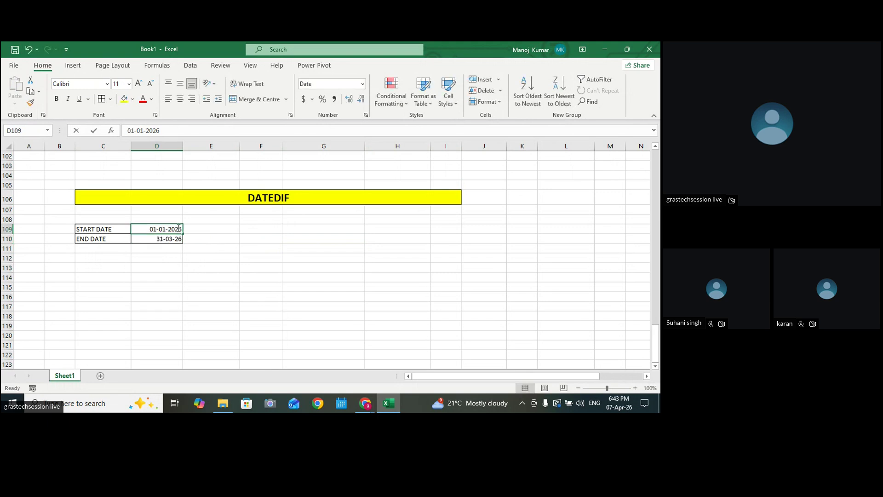
pyautogui.press('BackSpace')
pyautogui.write('4')
pyautogui.click(260, 258)
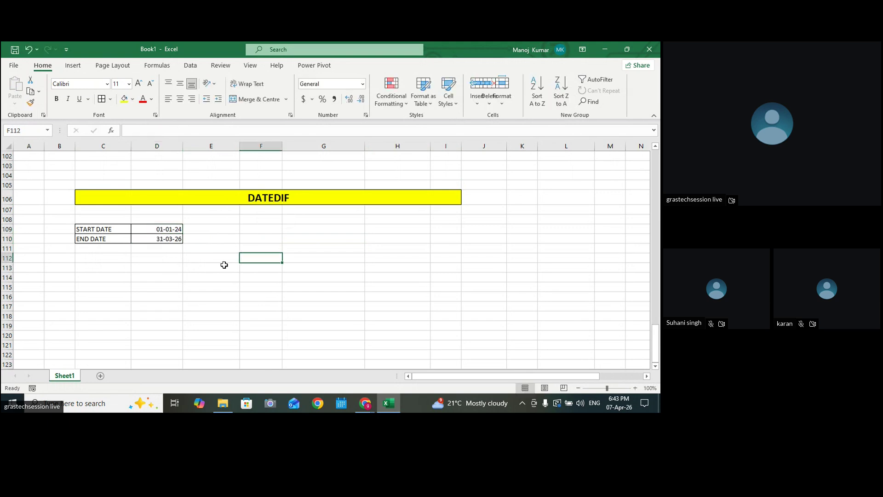
pyautogui.doubleClick(161, 240)
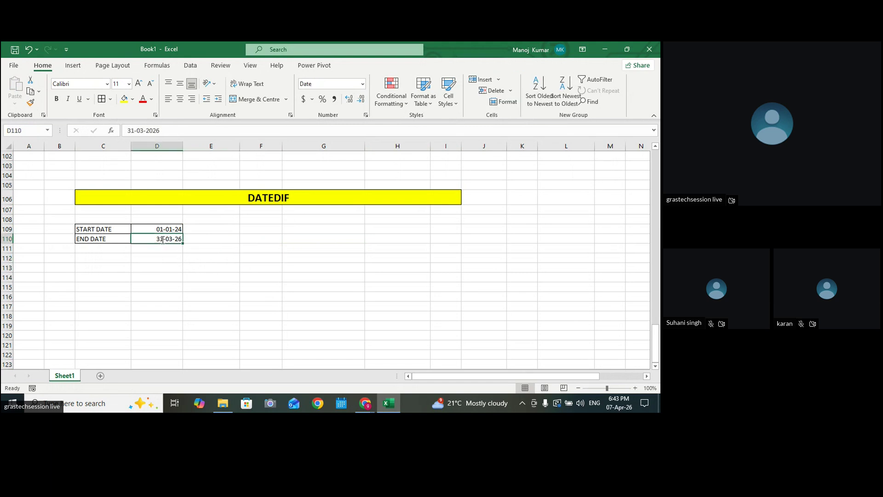
pyautogui.moveTo(146, 241); pyautogui.dragTo(137, 241)
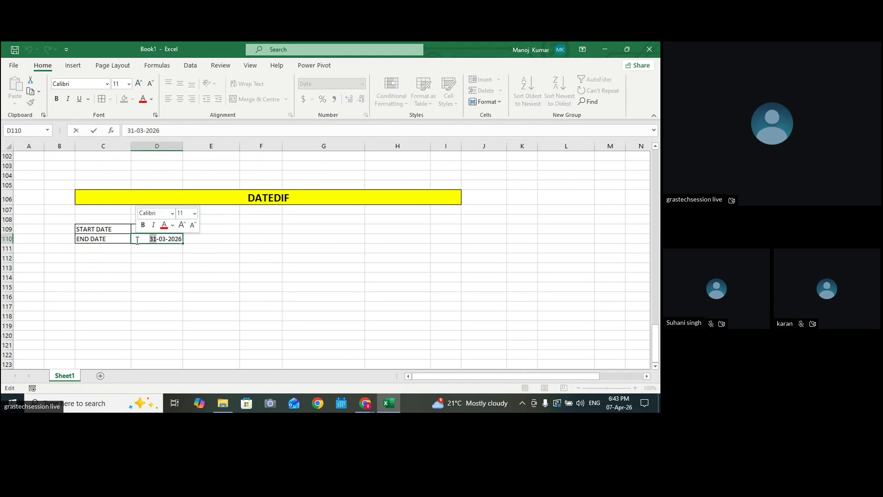
pyautogui.write('22')
pyautogui.click(265, 258)
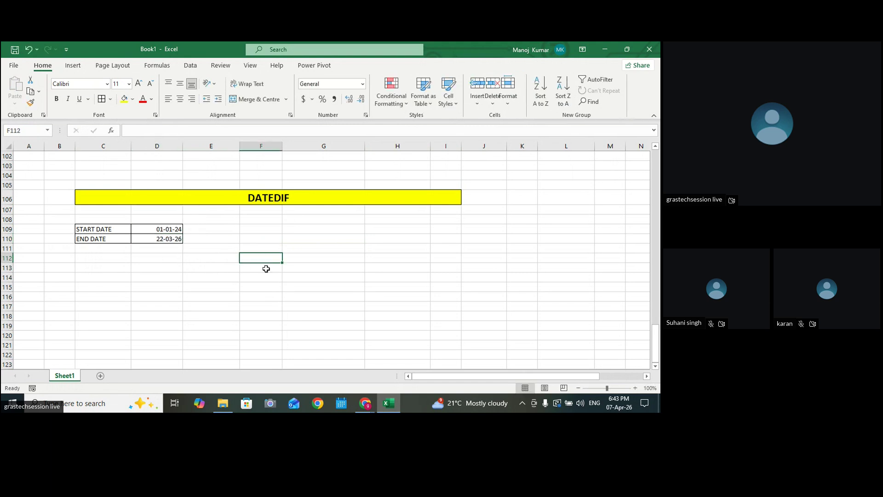
pyautogui.moveTo(115, 230); pyautogui.dragTo(169, 239)
pyautogui.click(166, 231)
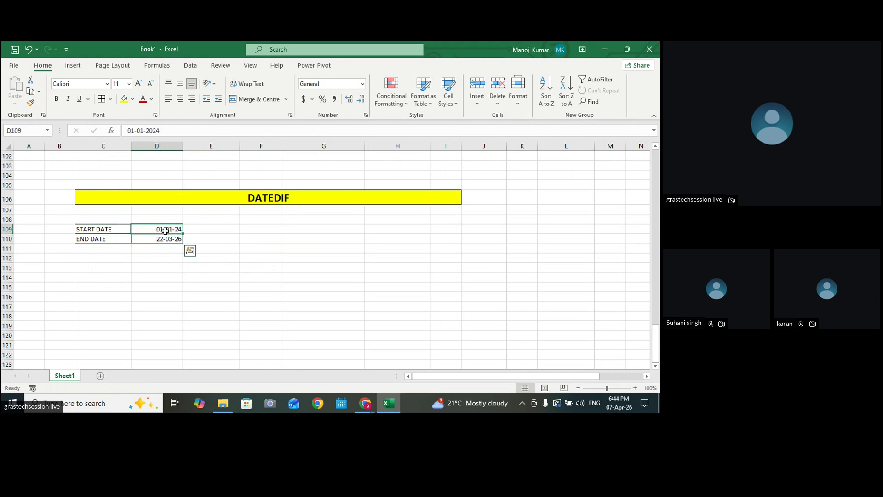
pyautogui.click(166, 241)
pyautogui.click(175, 229)
pyautogui.click(179, 236)
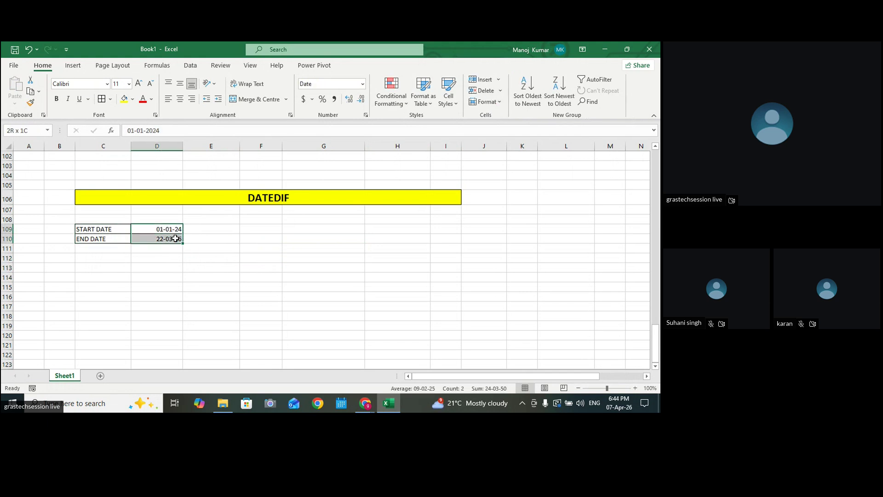
pyautogui.click(189, 239)
pyautogui.click(291, 257)
pyautogui.click(235, 293)
pyautogui.click(259, 198)
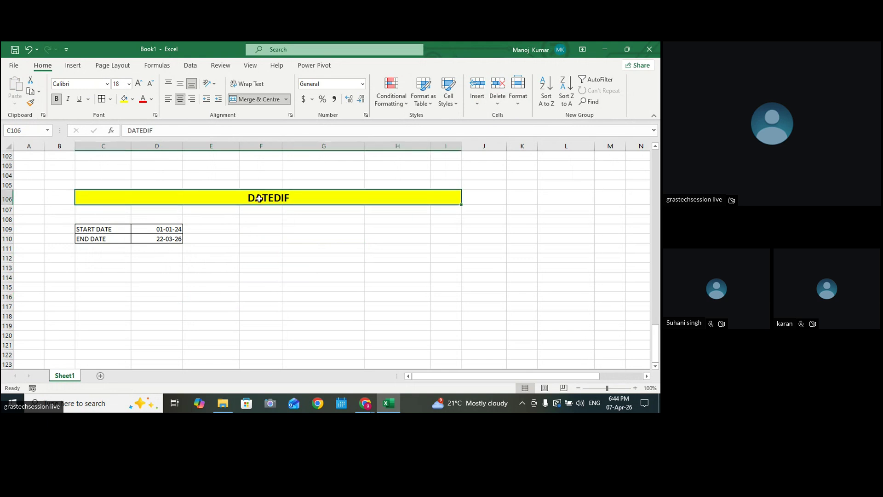
# Begin a formula in D114 with the function name =DATEDIF
pyautogui.click(146, 277)
pyautogui.click(126, 275)
pyautogui.click(147, 275)
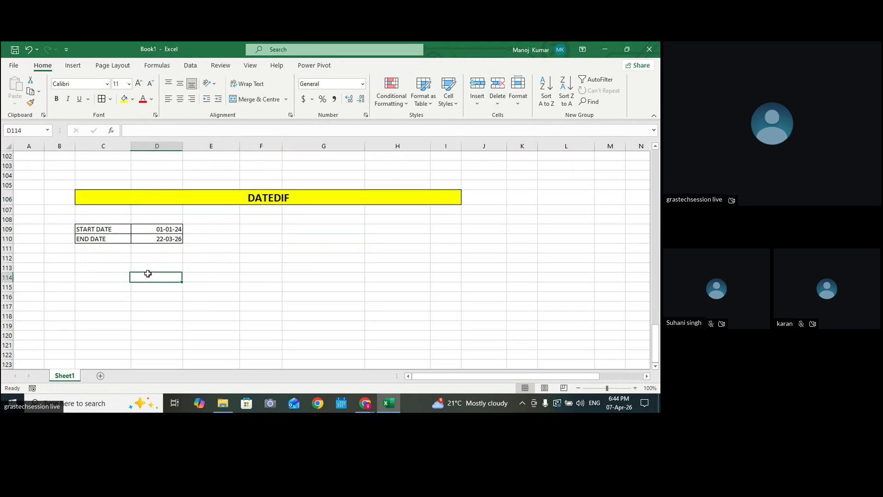
pyautogui.write('=DAY')
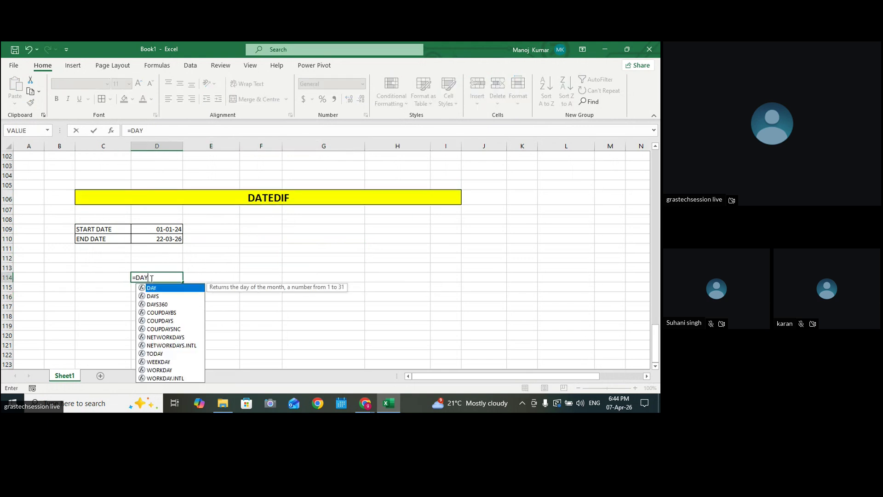
pyautogui.press('BackSpace')
pyautogui.write('TEDIF')
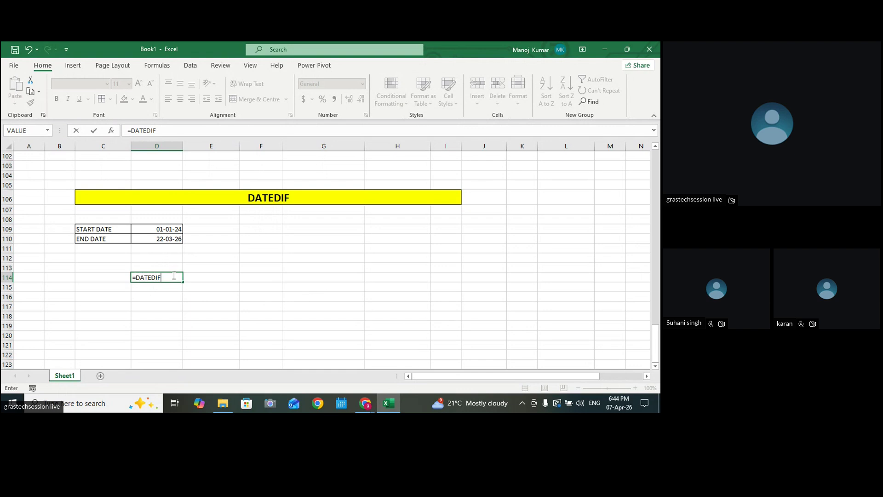
# Look through the suggested functions starting with D for DATEDIF, and restore the formula text to =DATEDIF
pyautogui.press('BackSpace')
pyautogui.press('BackSpace')
pyautogui.press('BackSpace')
pyautogui.press('BackSpace')
pyautogui.press('BackSpace')
pyautogui.press('BackSpace')
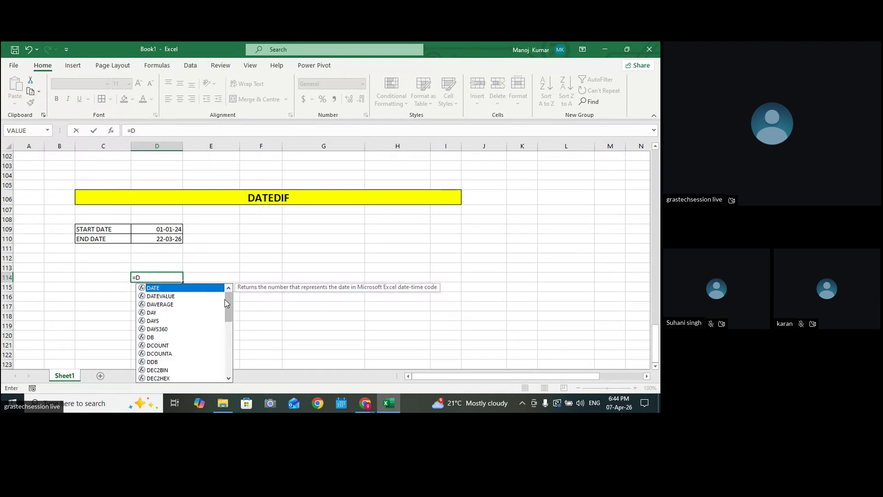
pyautogui.moveTo(230, 301); pyautogui.dragTo(233, 263)
pyautogui.write('AT')
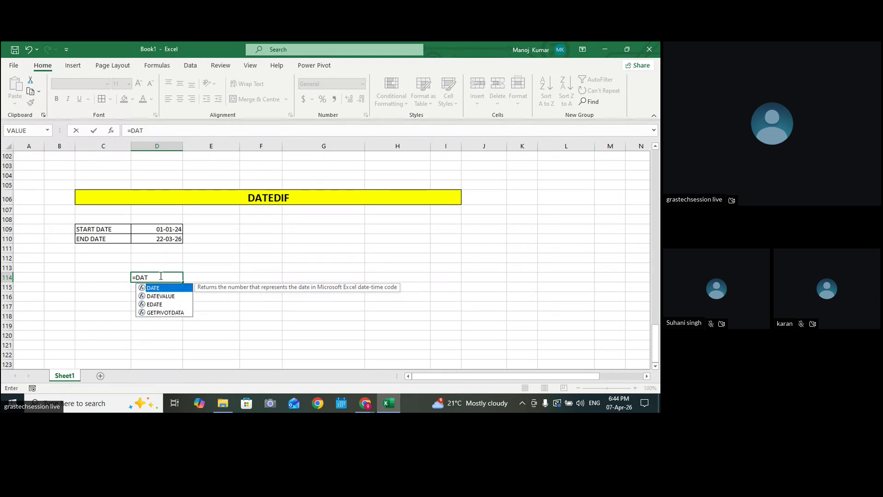
pyautogui.write('EDIF')
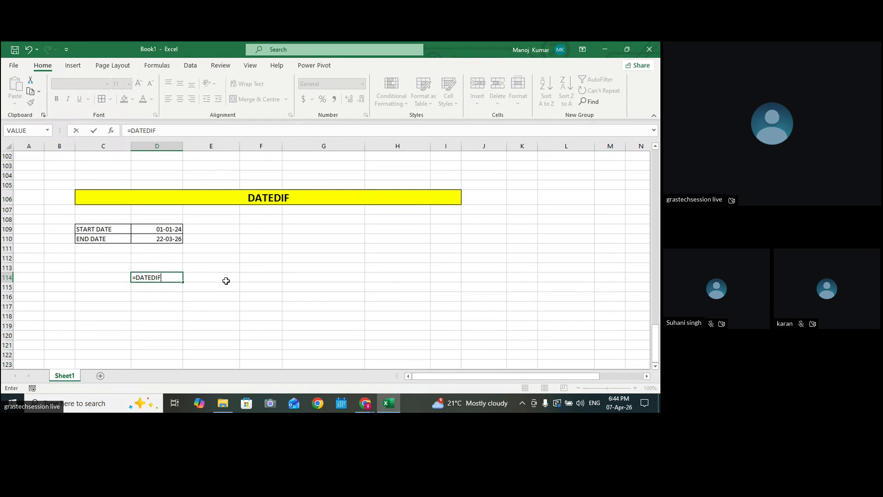
# Add the opening bracket to the DATEDIF formula in D114 and open the function's Help article
pyautogui.write('(')
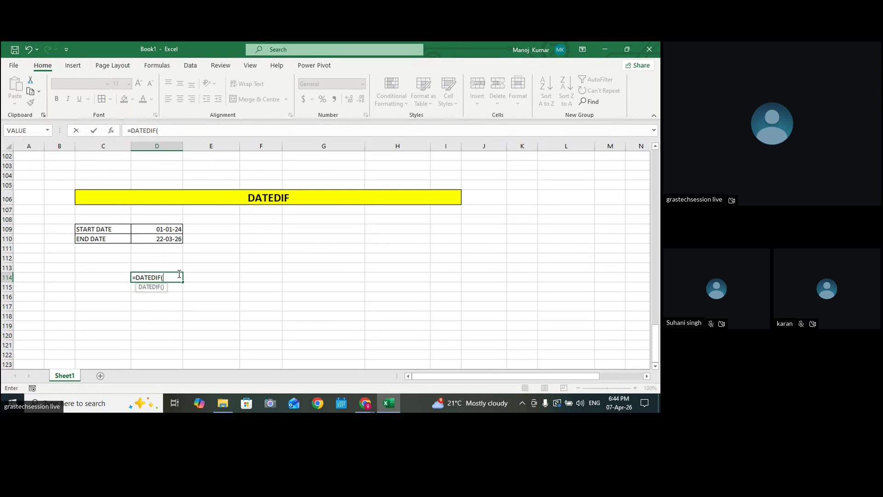
pyautogui.click(150, 287)
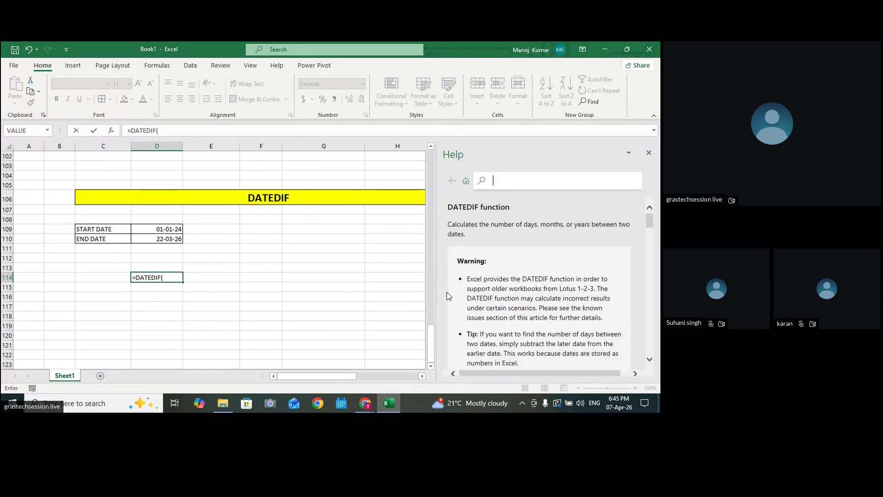
# Read the warning in the DATEDIF Help article about Lotus 1-2-3 workbooks and incorrect results under certain scenarios
pyautogui.moveTo(649, 224)
pyautogui.mouseDown()
pyautogui.moveTo(648, 354)
pyautogui.moveTo(659, 220)
pyautogui.mouseUp()
pyautogui.moveTo(457, 260); pyautogui.dragTo(490, 260)
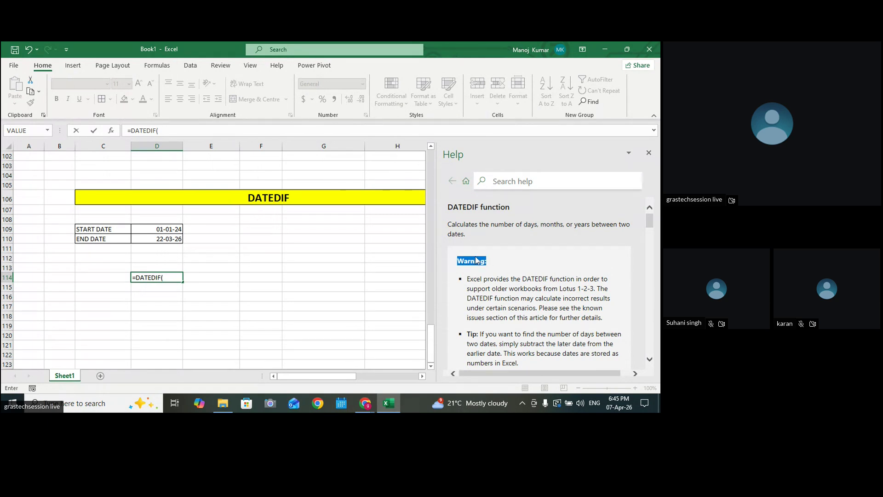
pyautogui.click(497, 265)
pyautogui.click(526, 150)
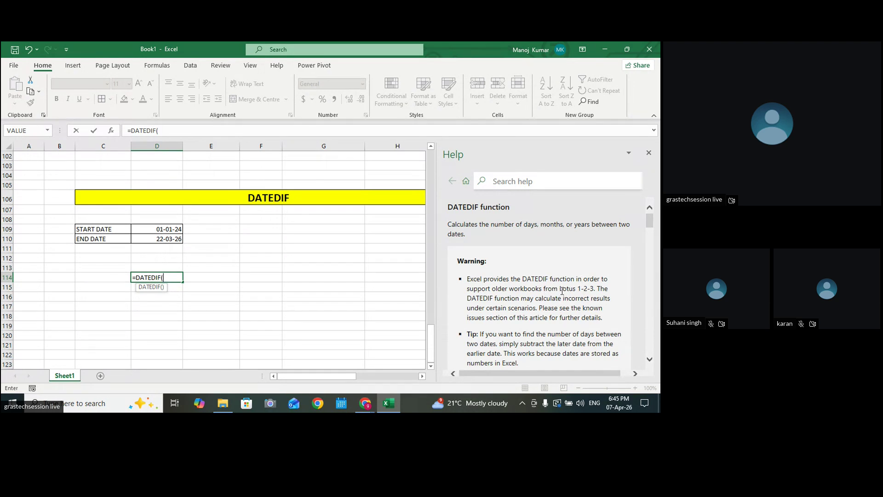
pyautogui.moveTo(561, 289); pyautogui.dragTo(581, 287)
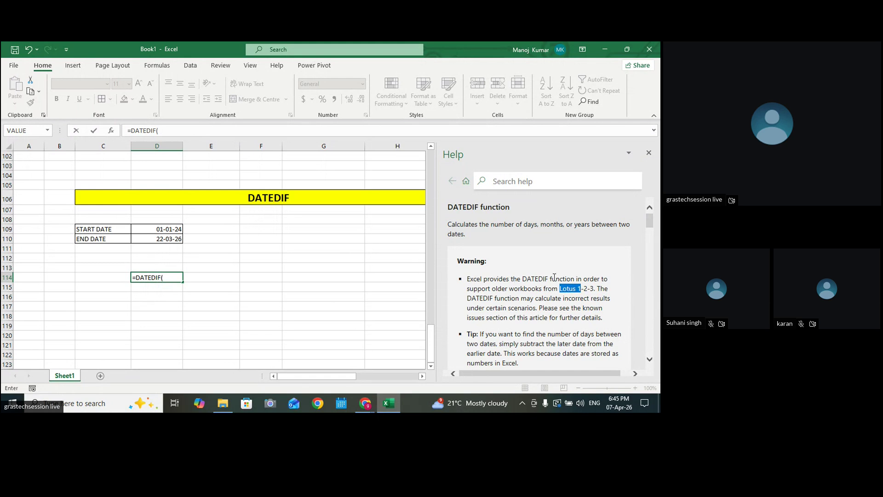
pyautogui.moveTo(492, 289)
pyautogui.mouseDown()
pyautogui.moveTo(600, 289)
pyautogui.moveTo(478, 290)
pyautogui.mouseUp()
pyautogui.click(598, 289)
pyautogui.click(523, 263)
pyautogui.moveTo(563, 299); pyautogui.dragTo(620, 300)
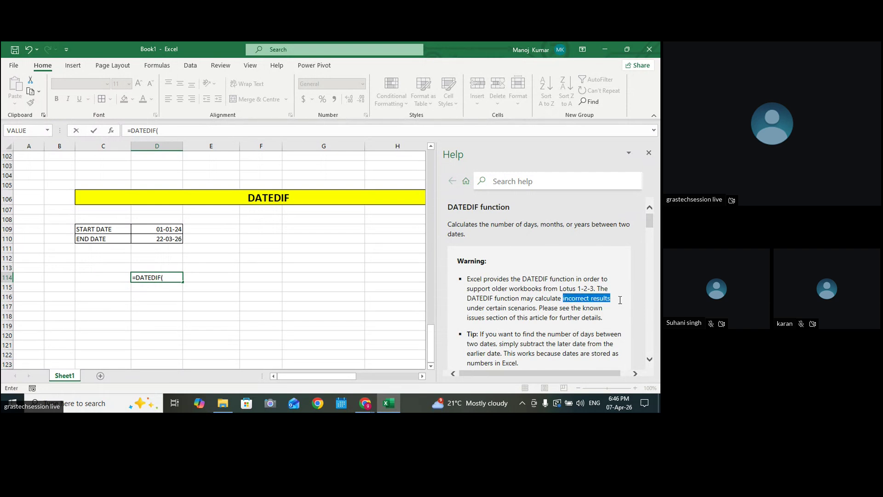
pyautogui.moveTo(486, 308); pyautogui.dragTo(541, 309)
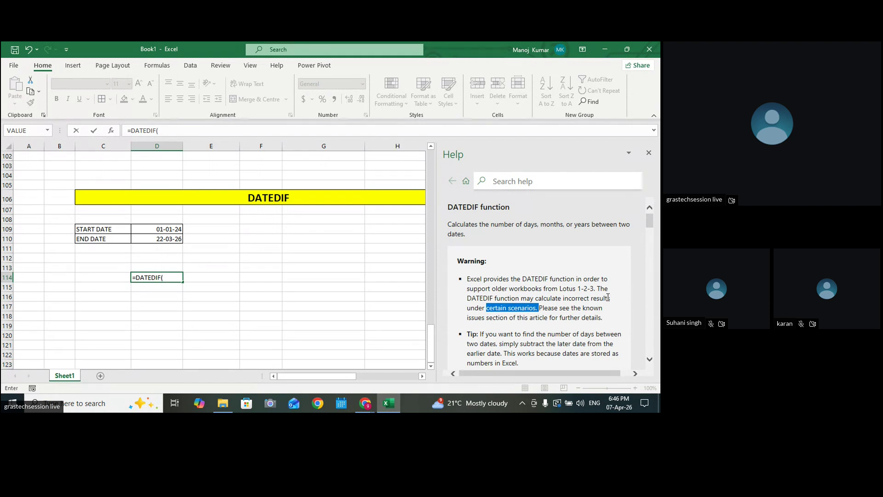
# Close the Help article and store the unfinished DATEDIF formula in D114 as plain text by prefixing it with a period
pyautogui.click(649, 153)
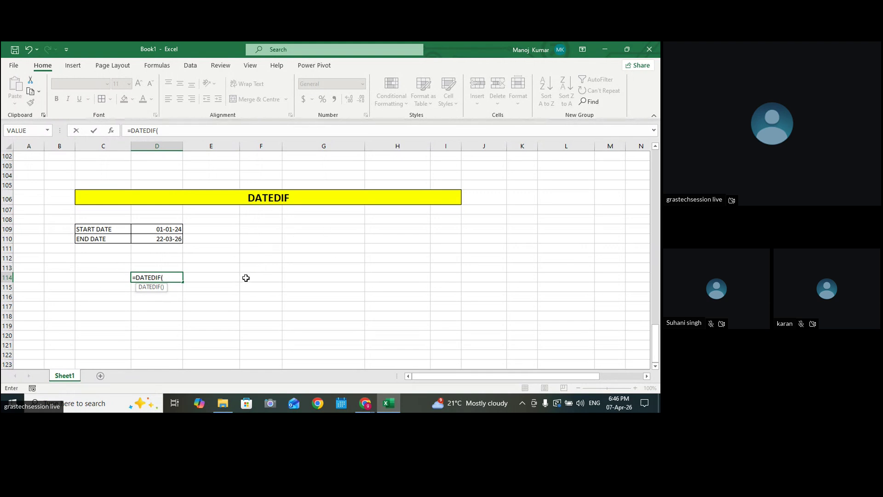
pyautogui.click(133, 278)
pyautogui.write('.')
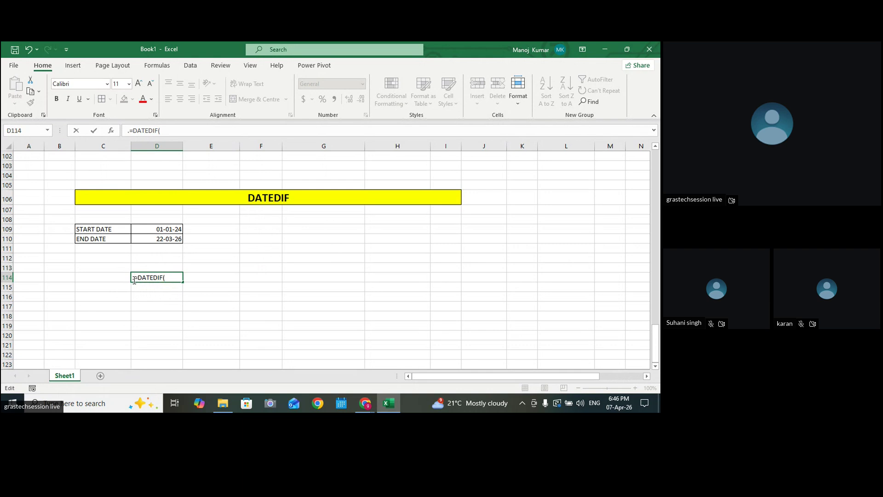
pyautogui.click(269, 225)
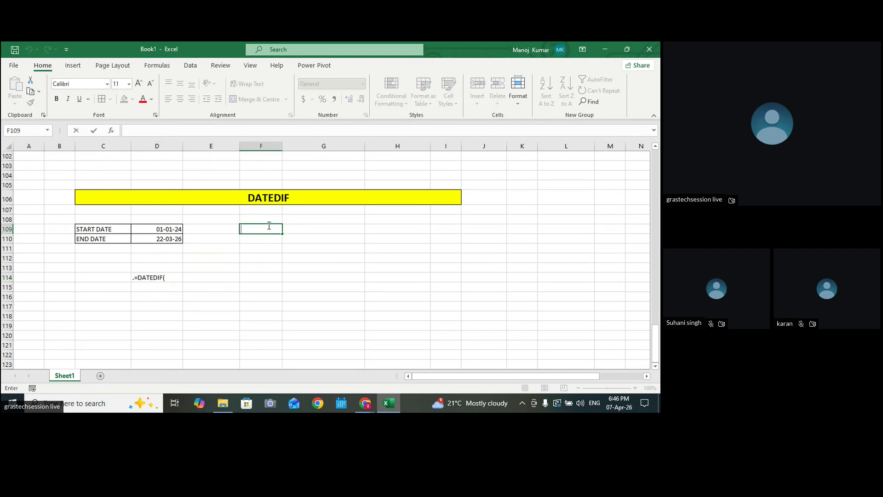
# Begin the formula =DATEDIF( in F109 and open the function's Help article
pyautogui.write('=DATE')
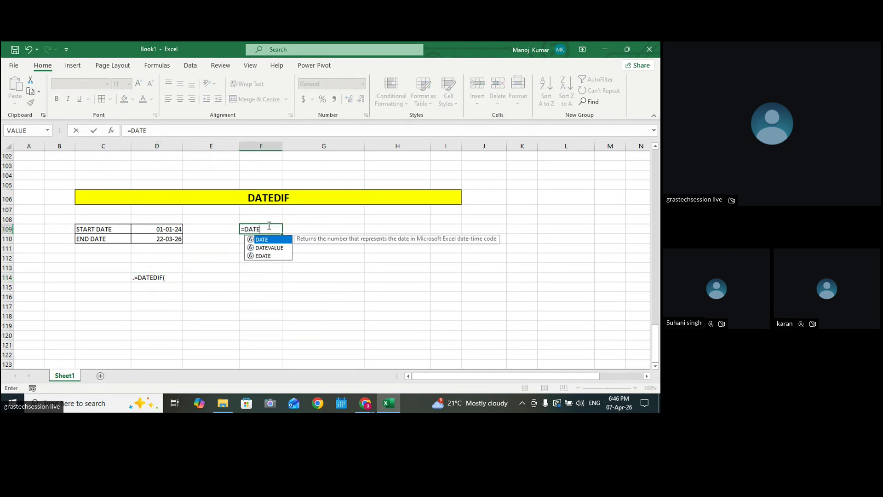
pyautogui.write('DIF')
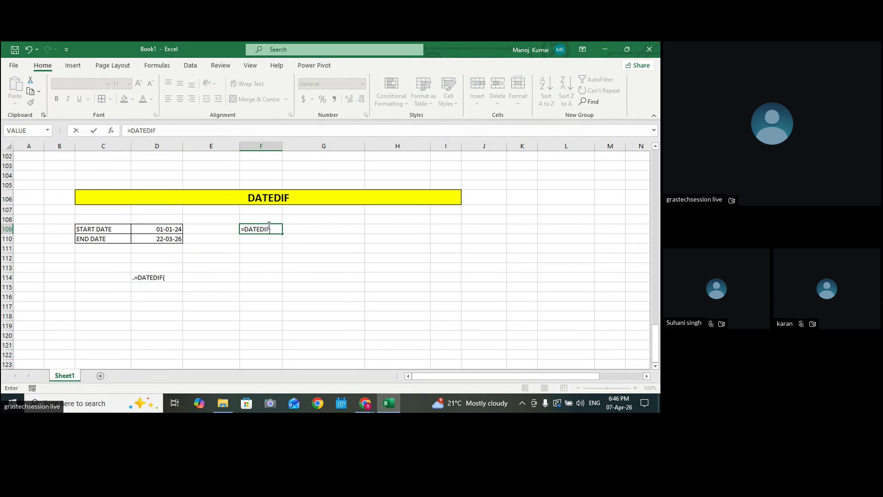
pyautogui.write('(')
pyautogui.click(259, 239)
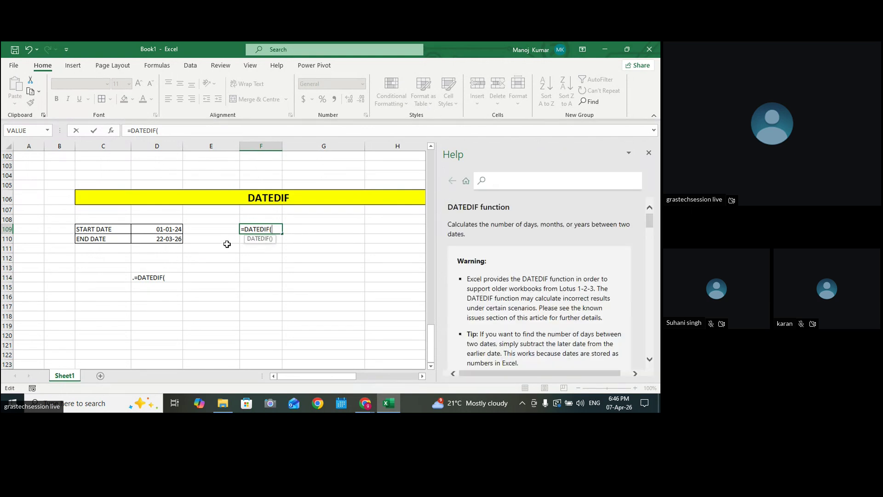
# Write the year-unit syntax in F109 as plain text: ,=DATEDIF(STARTDATE,ENDATE,"Y"), consulting the unit table in Help
pyautogui.click(241, 230)
pyautogui.write(',=DATEDIF(')
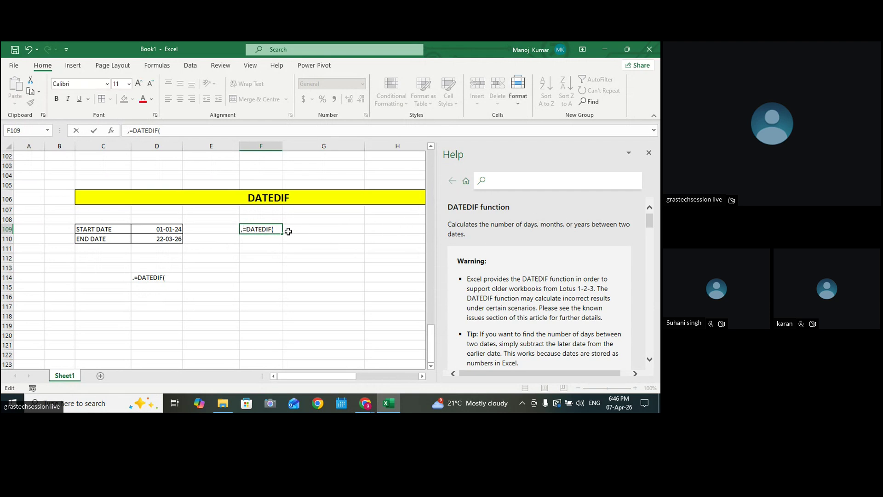
pyautogui.write('STARTDATE,END')
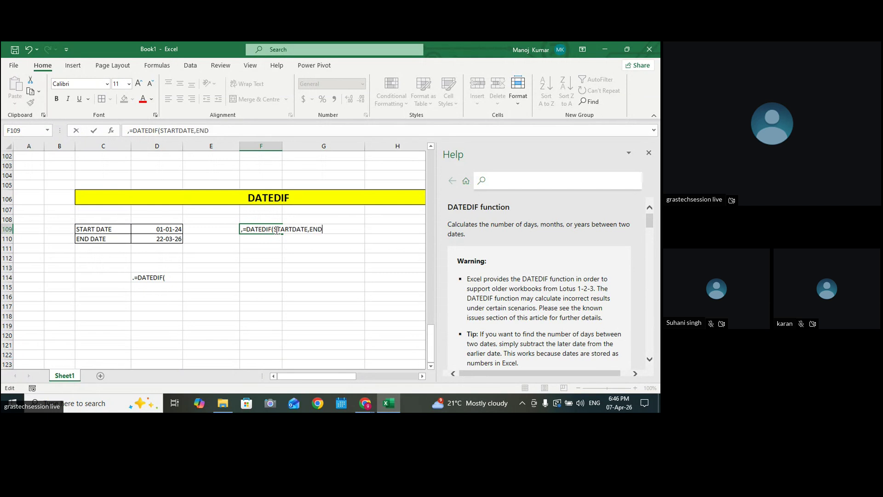
pyautogui.write('ATE,')
pyautogui.moveTo(650, 222); pyautogui.dragTo(648, 261)
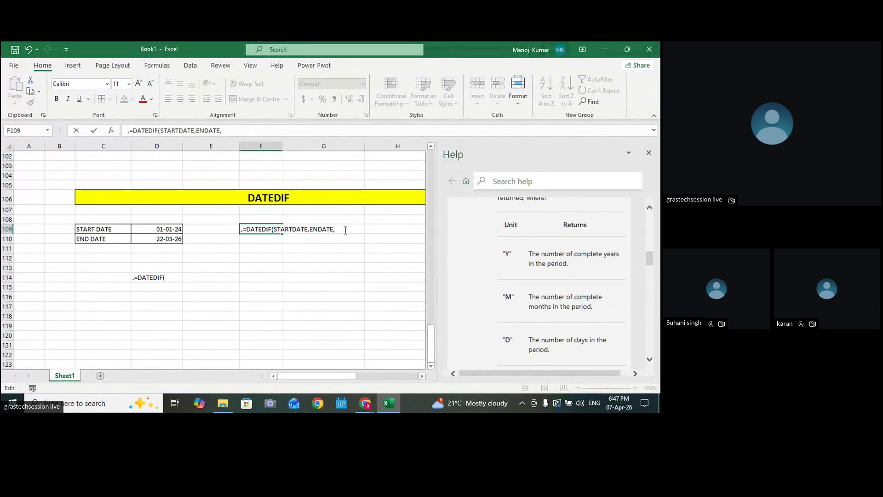
pyautogui.write('"Y')
pyautogui.moveTo(353, 229); pyautogui.dragTo(255, 230)
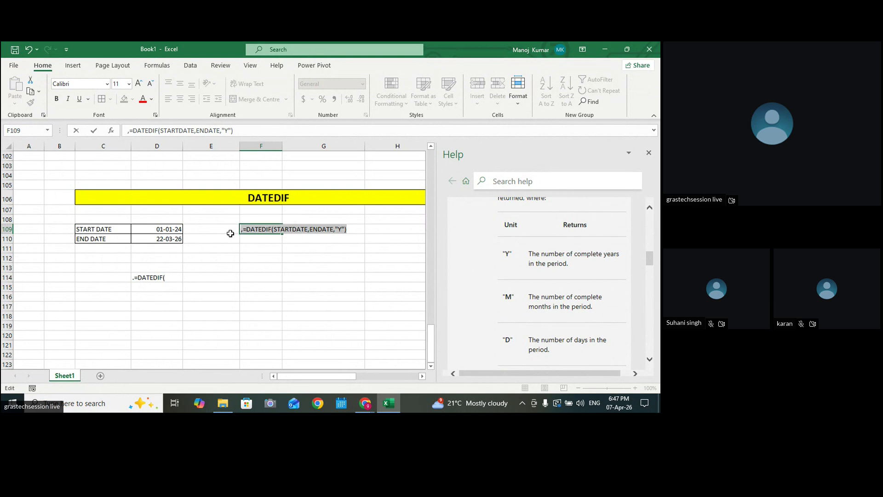
pyautogui.press('Return')
# Add a copy of the F109 syntax text in F111 with the unit changed to "M"
pyautogui.doubleClick(243, 250)
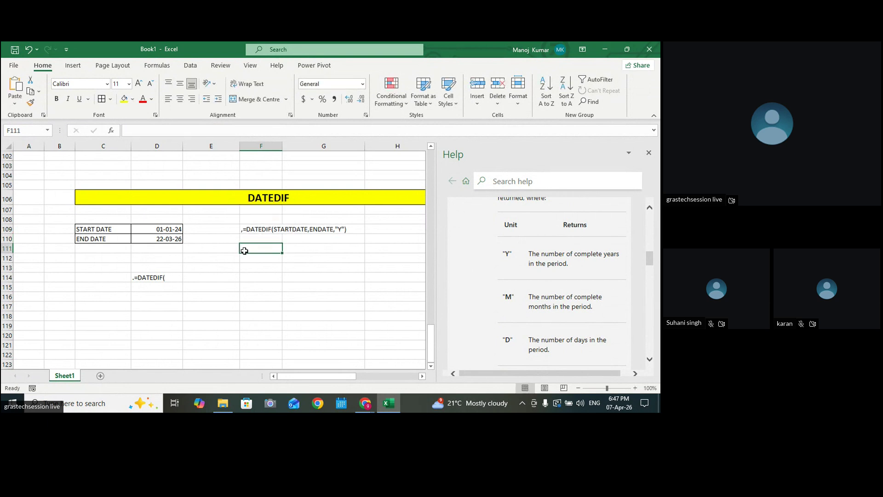
pyautogui.write(',=DATEDIF(STARTDATE,ENDATE,"Y")')
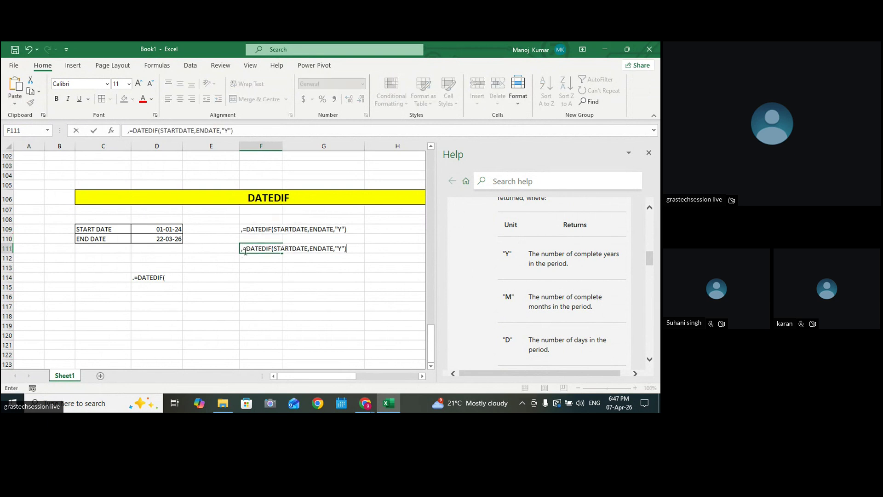
pyautogui.click(341, 250)
pyautogui.press('BackSpace')
pyautogui.write('M')
pyautogui.moveTo(356, 250); pyautogui.dragTo(232, 250)
pyautogui.hotkey('ctrl', 'c')
pyautogui.press('Return')
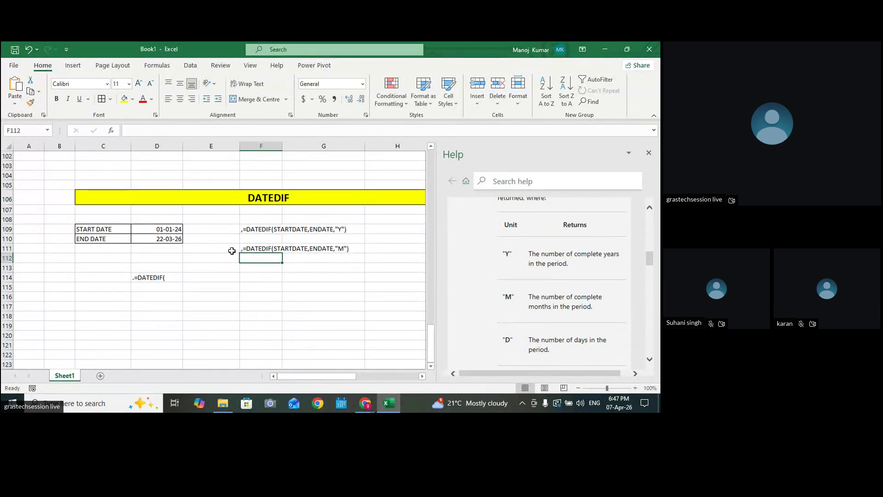
# Add a copy of the F111 syntax text in F113 with the unit changed to "D"
pyautogui.click(251, 269)
pyautogui.hotkey('ctrl', 'v')
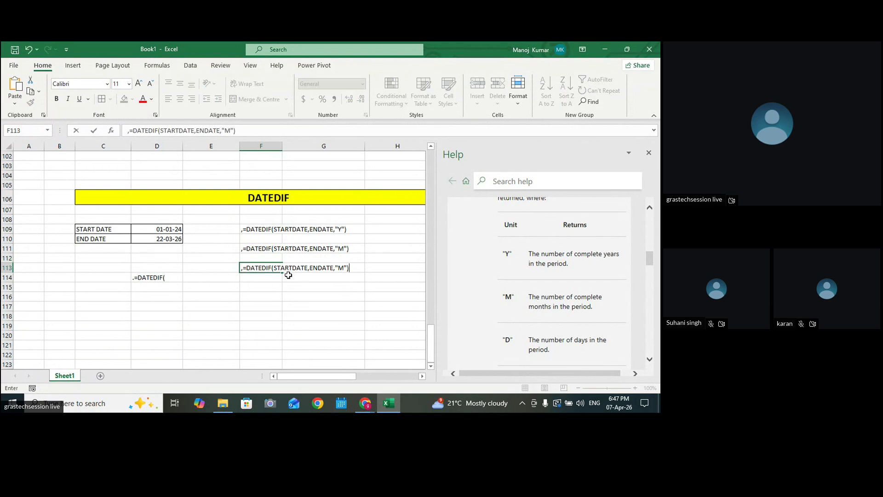
pyautogui.click(346, 269)
pyautogui.press('BackSpace')
pyautogui.write('D')
pyautogui.moveTo(354, 271); pyautogui.dragTo(235, 275)
pyautogui.hotkey('ctrl', 'c')
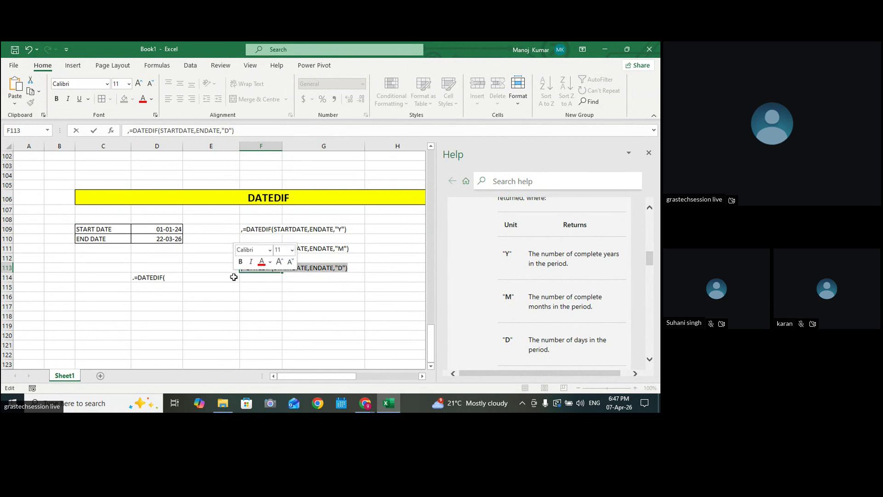
pyautogui.press('Return')
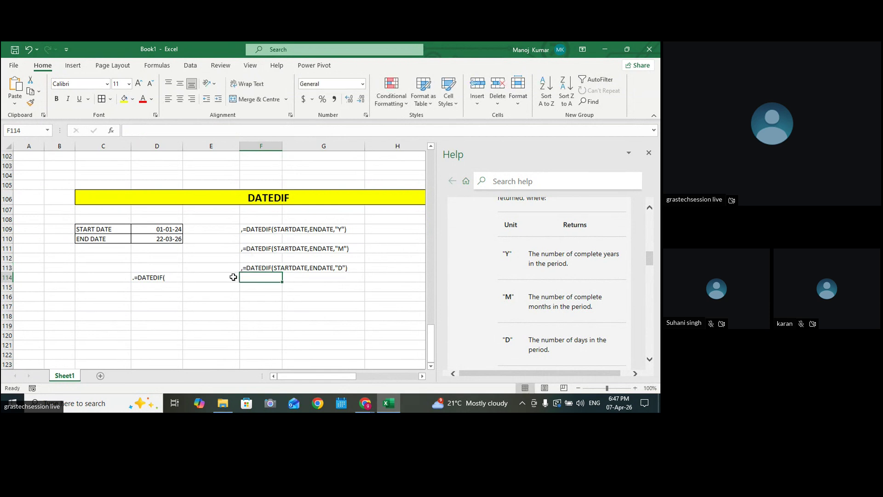
# Add a copy of the F113 syntax text in F115 with the unit changed to "MD", checking that unit's description in Help
pyautogui.click(254, 288)
pyautogui.doubleClick(254, 287)
pyautogui.hotkey('ctrl', 'v')
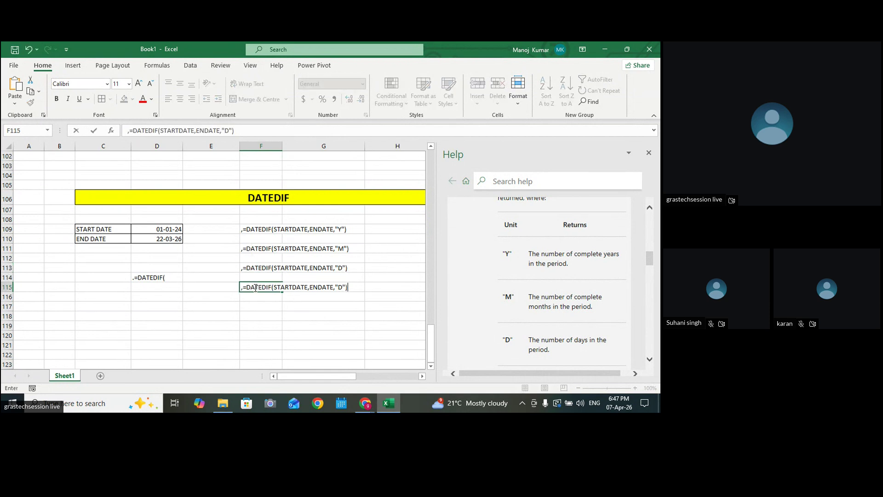
pyautogui.moveTo(650, 259); pyautogui.dragTo(649, 267)
pyautogui.moveTo(501, 284); pyautogui.dragTo(519, 285)
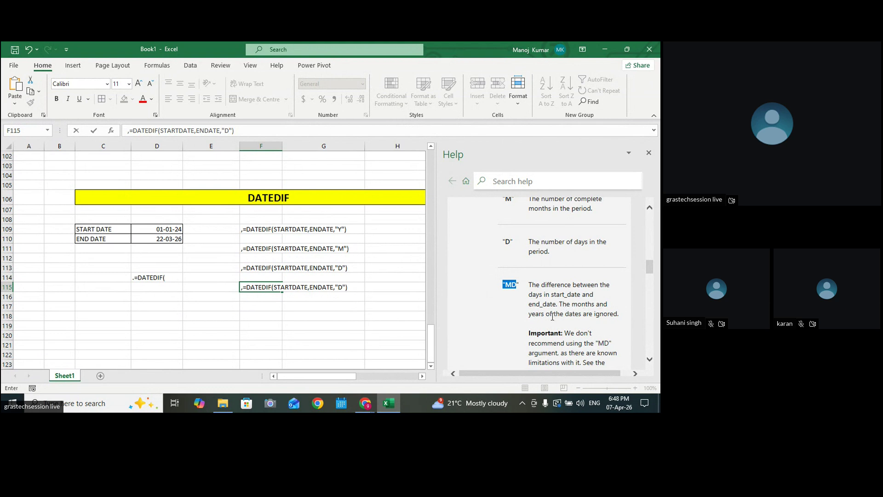
pyautogui.click(340, 287)
pyautogui.write('M')
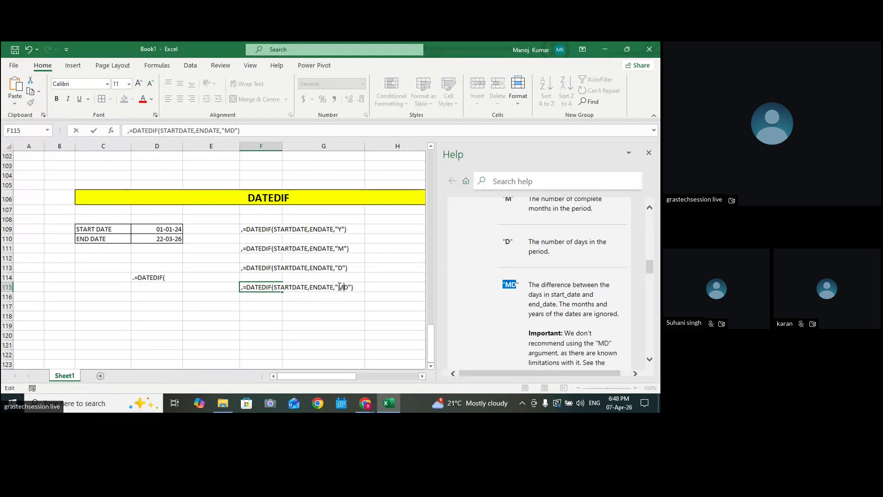
pyautogui.moveTo(353, 287); pyautogui.dragTo(269, 289)
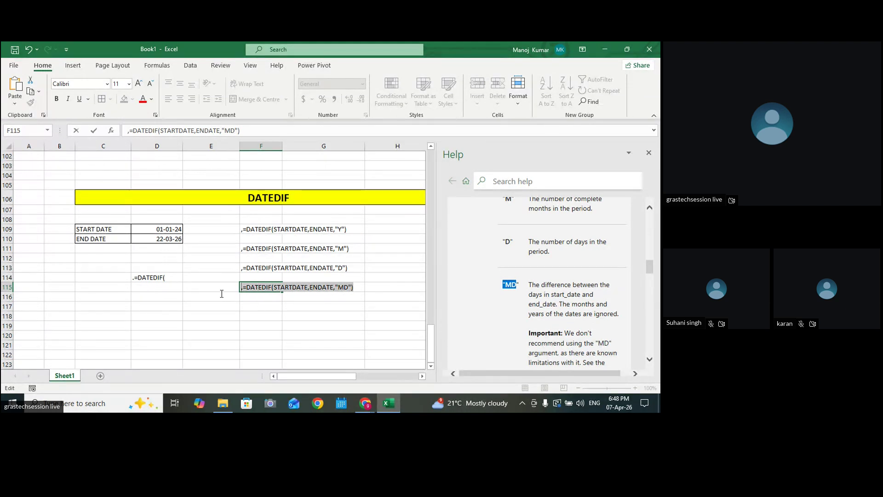
pyautogui.press('Return')
# Add a copy of the F115 syntax text in F117 with the unit changed to "YD", checking the remaining units in Help
pyautogui.click(247, 305)
pyautogui.write(',')
pyautogui.write('=DATEDIF(STARTDATE,ENDATE,"MD")')
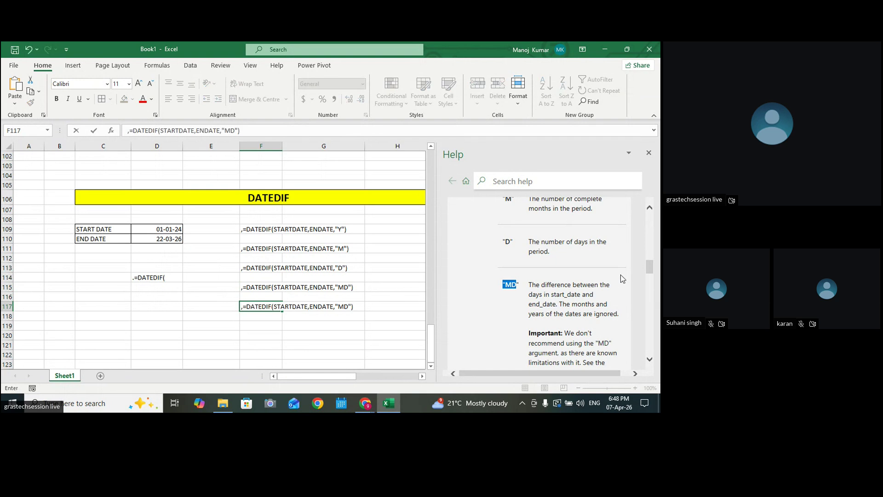
pyautogui.moveTo(647, 267); pyautogui.dragTo(647, 280)
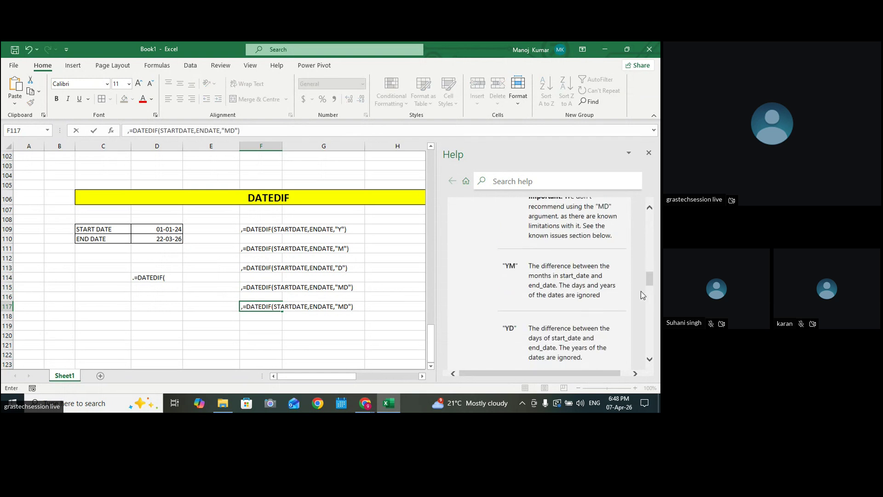
pyautogui.moveTo(502, 263); pyautogui.dragTo(518, 264)
pyautogui.click(509, 269)
pyautogui.click(344, 305)
pyautogui.press('BackSpace')
pyautogui.write('Y')
pyautogui.doubleClick(343, 307)
pyautogui.moveTo(352, 307); pyautogui.dragTo(238, 306)
pyautogui.hotkey('ctrl', 'c')
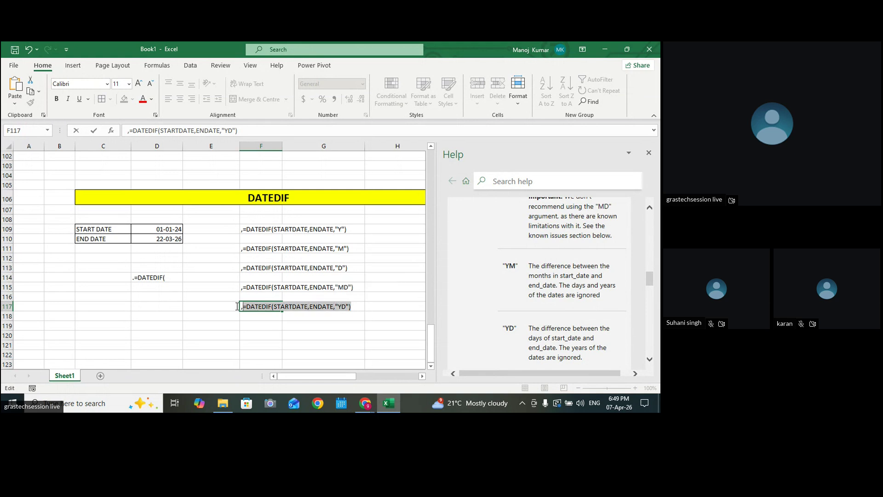
pyautogui.press('Return')
# Add a copy of the F117 syntax text in F119, prefixed with an extra comma, with the unit changed to "YM"
pyautogui.click(249, 326)
pyautogui.write(',')
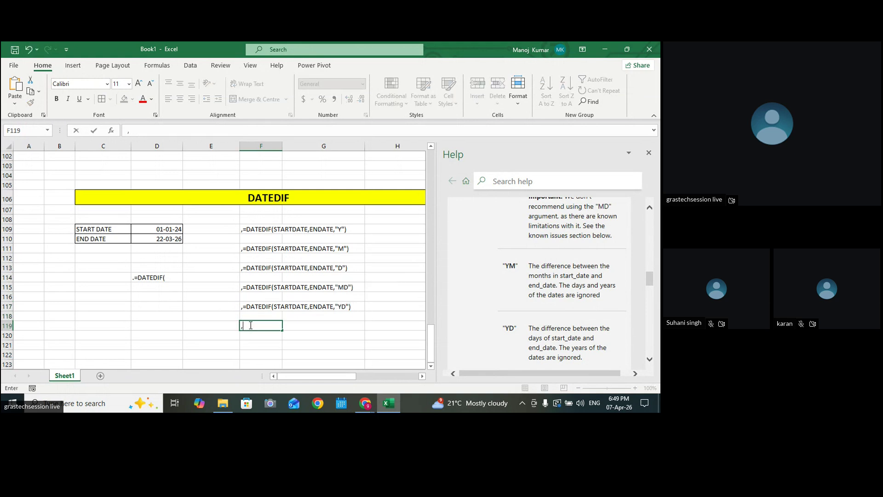
pyautogui.hotkey('ctrl', 'v')
pyautogui.click(348, 326)
pyautogui.press('BackSpace')
pyautogui.write('M')
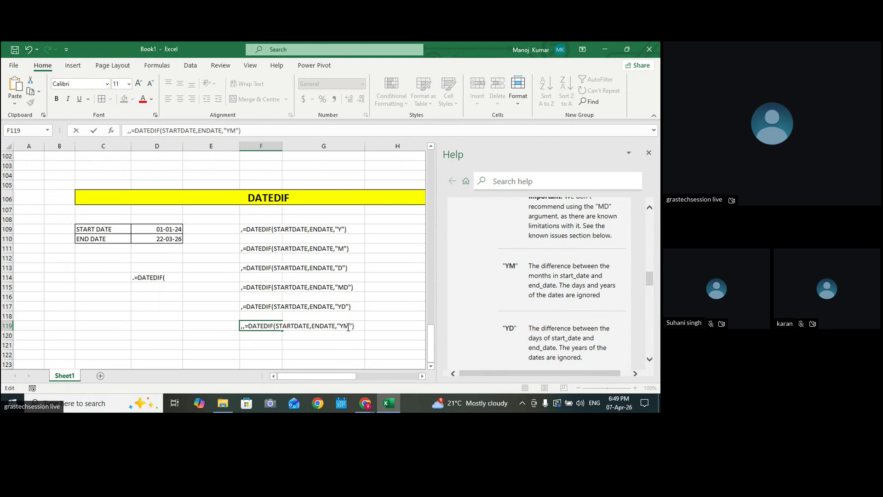
pyautogui.click(360, 315)
pyautogui.click(338, 229)
pyautogui.moveTo(337, 230); pyautogui.dragTo(336, 326)
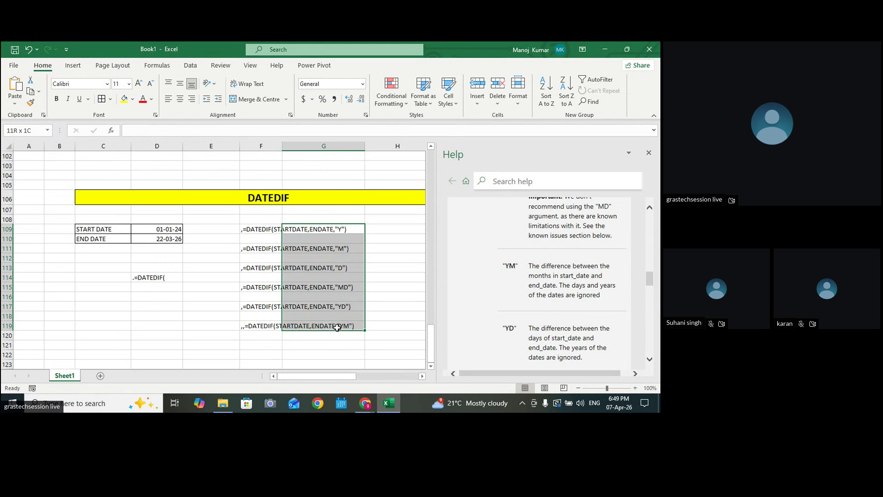
pyautogui.click(405, 283)
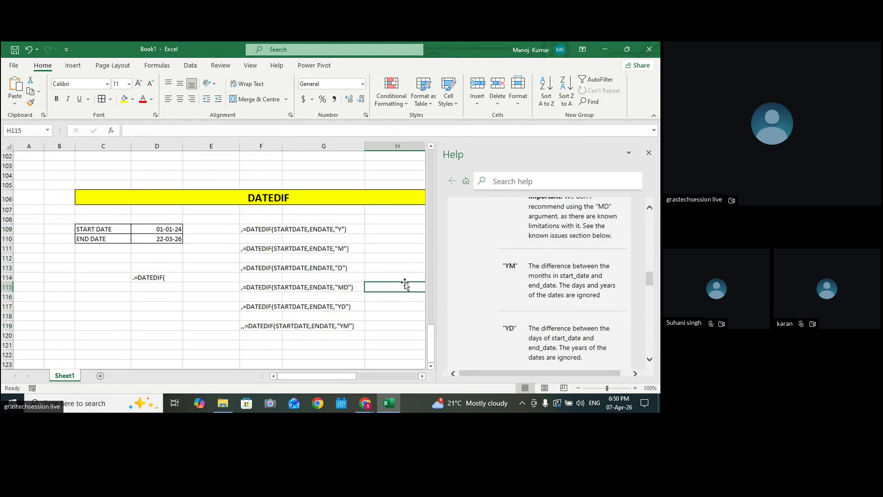
# Remove the leading period in D114 and complete the formula as =DATEDIF(D109,D110,"Y")
pyautogui.doubleClick(133, 278)
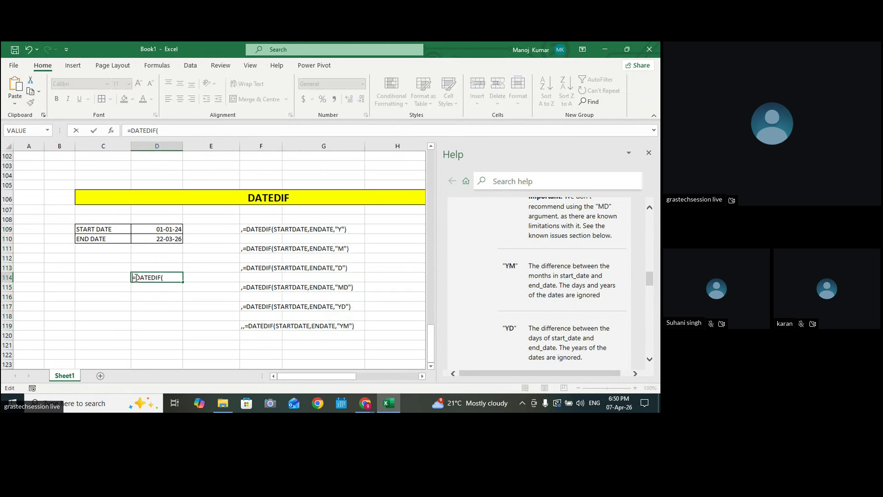
pyautogui.press('BackSpace')
pyautogui.click(163, 231)
pyautogui.write(',')
pyautogui.click(166, 239)
pyautogui.write(',"Y")')
pyautogui.press('Return')
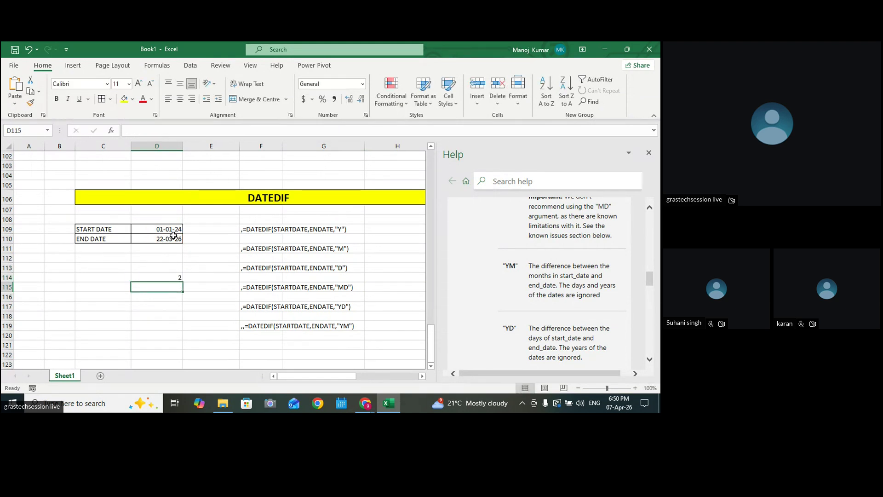
# Copy the formula text from D114 and place it in E114 as text prefixed with a comma
pyautogui.doubleClick(161, 275)
pyautogui.moveTo(219, 279); pyautogui.dragTo(124, 278)
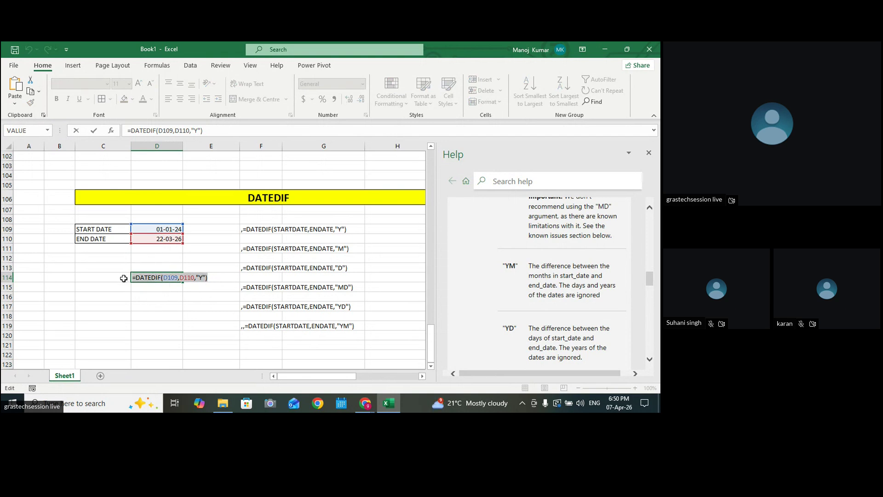
pyautogui.press('Return')
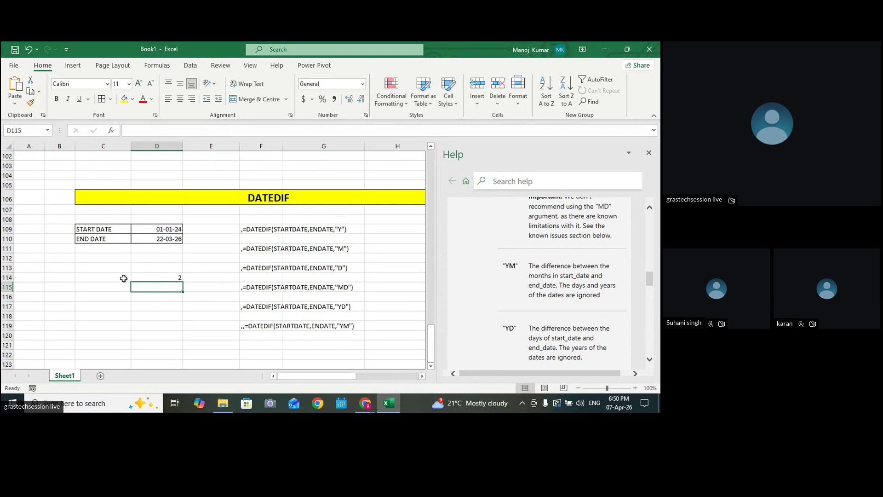
pyautogui.doubleClick(194, 278)
pyautogui.hotkey('ctrl', 'v')
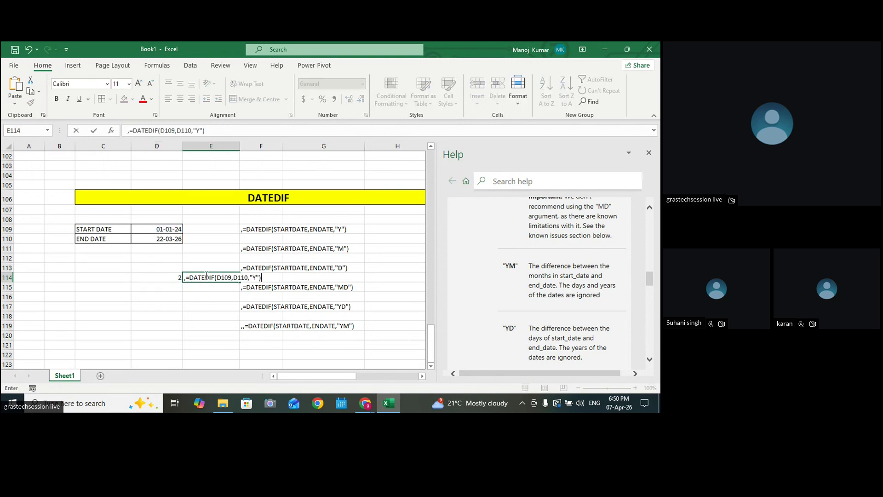
pyautogui.press('Return')
# Enter =DATEDIF(D109,D110,"M") in D115 by reusing the copied formula with its unit changed
pyautogui.click(155, 288)
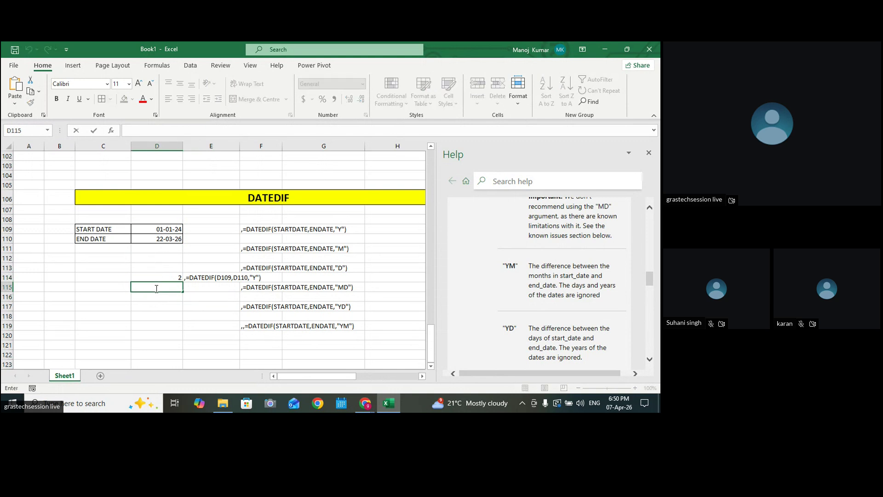
pyautogui.write('=')
pyautogui.hotkey('ctrl', 'v')
pyautogui.click(202, 286)
pyautogui.press('BackSpace')
pyautogui.write('M')
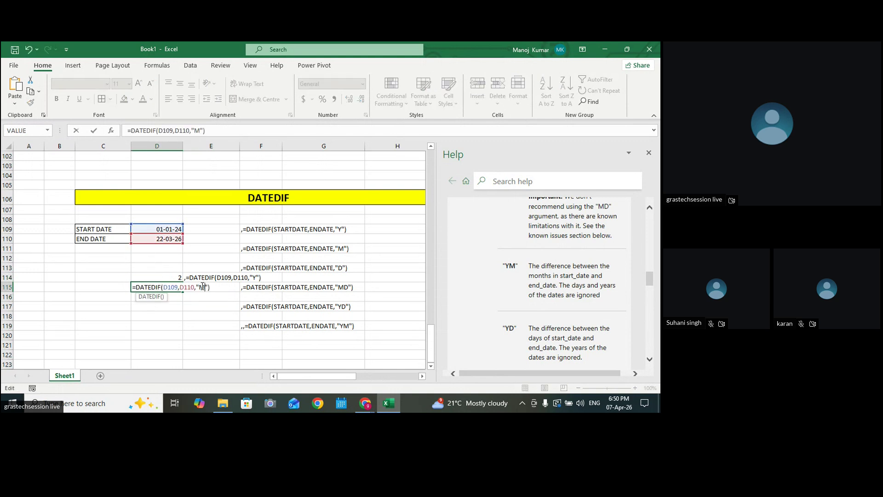
pyautogui.press('Return')
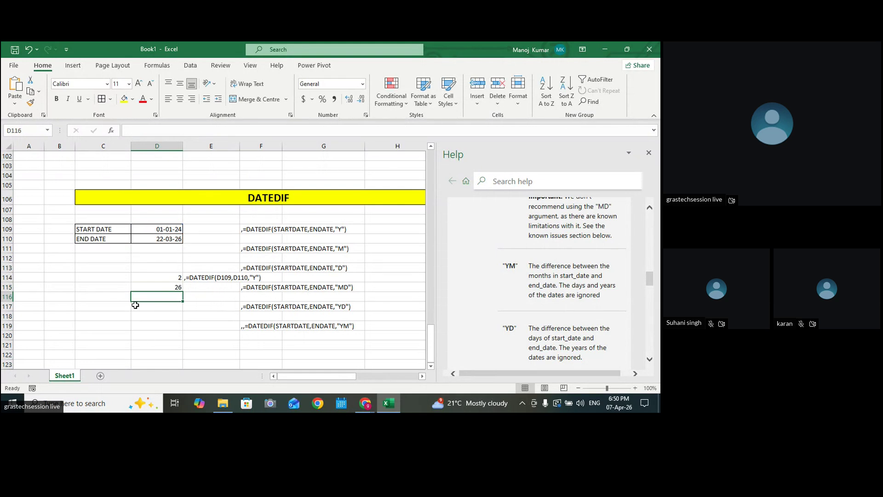
# Widen columns D and E slightly and inspect the formula in D115
pyautogui.moveTo(183, 146); pyautogui.dragTo(192, 146)
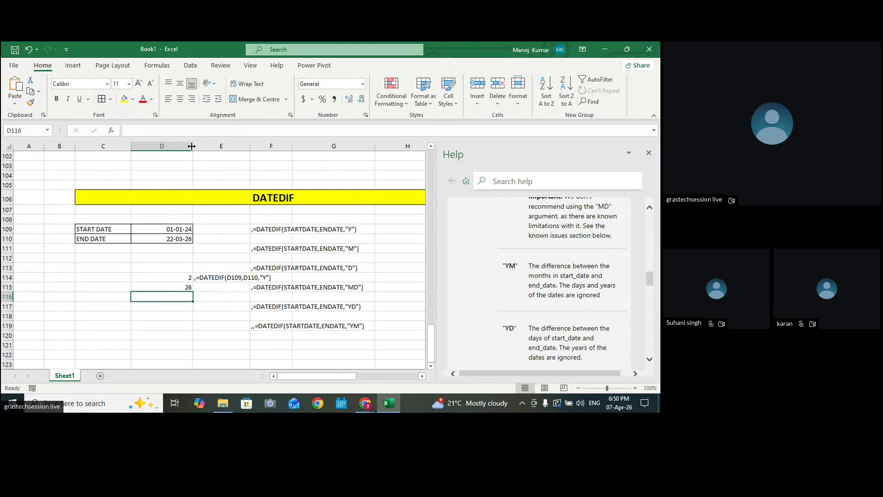
pyautogui.moveTo(250, 146); pyautogui.dragTo(260, 147)
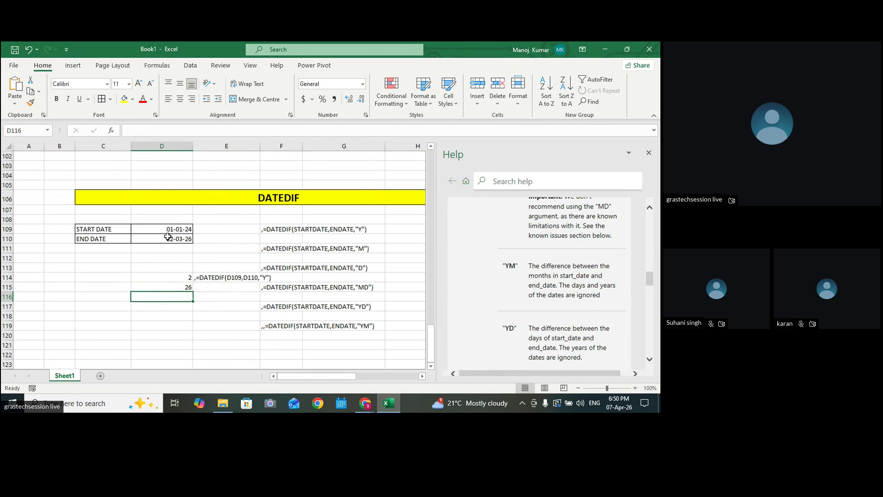
pyautogui.doubleClick(182, 287)
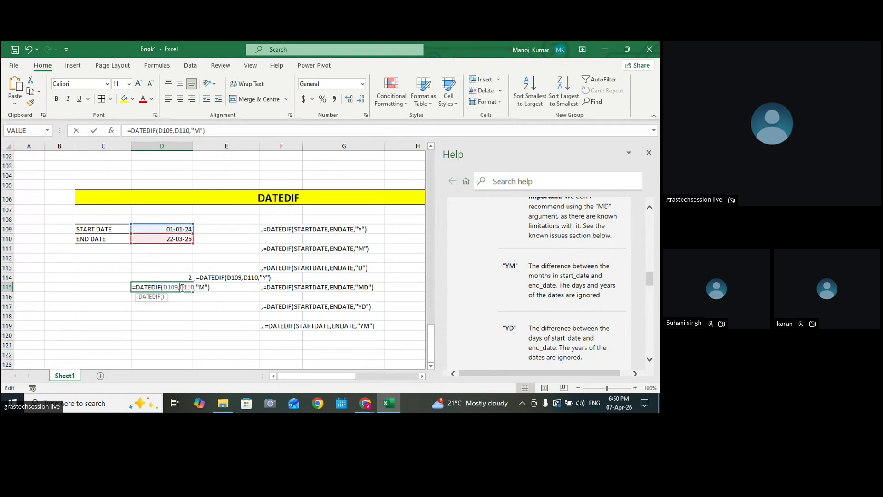
pyautogui.press('Return')
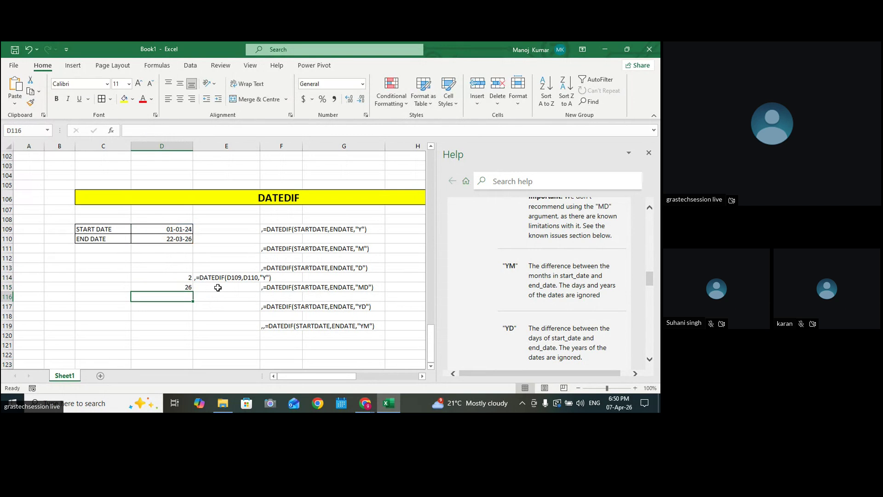
# Copy the formula text from D115 and place it in E115 as text prefixed with a comma
pyautogui.doubleClick(184, 287)
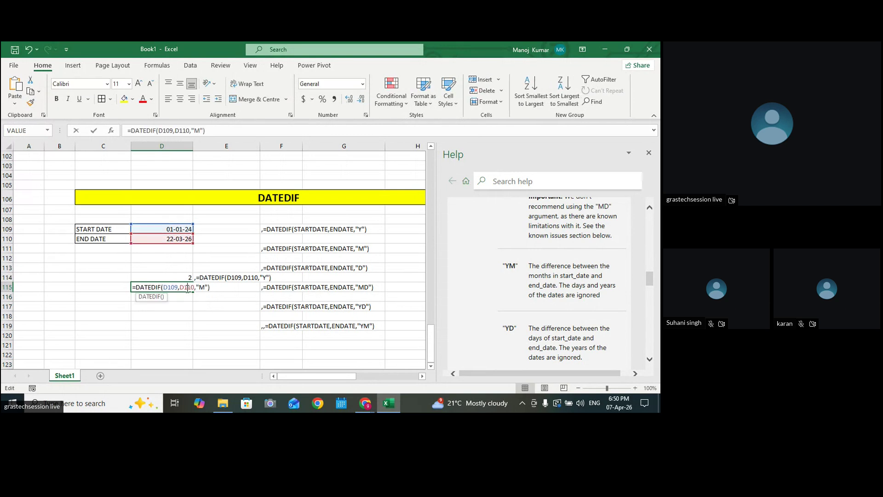
pyautogui.moveTo(216, 288); pyautogui.dragTo(132, 287)
pyautogui.hotkey('ctrl', 'c')
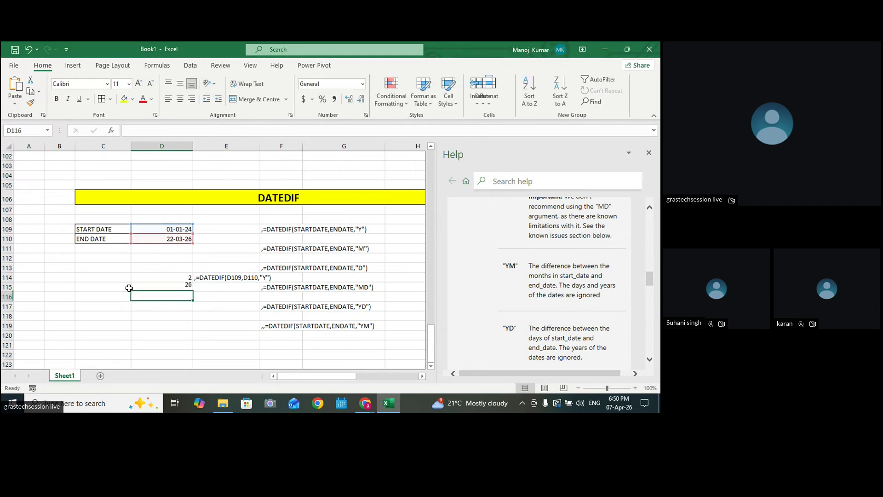
pyautogui.press('Return')
pyautogui.click(207, 287)
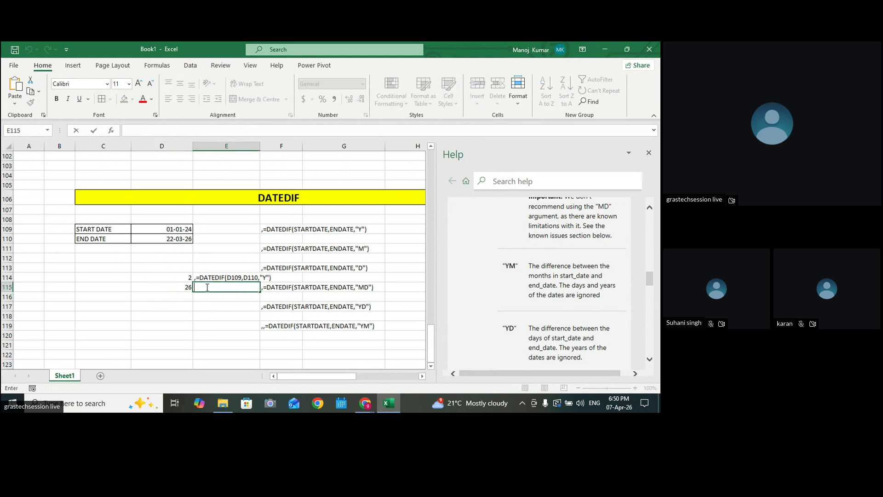
pyautogui.hotkey('ctrl', 'v')
pyautogui.press('Return')
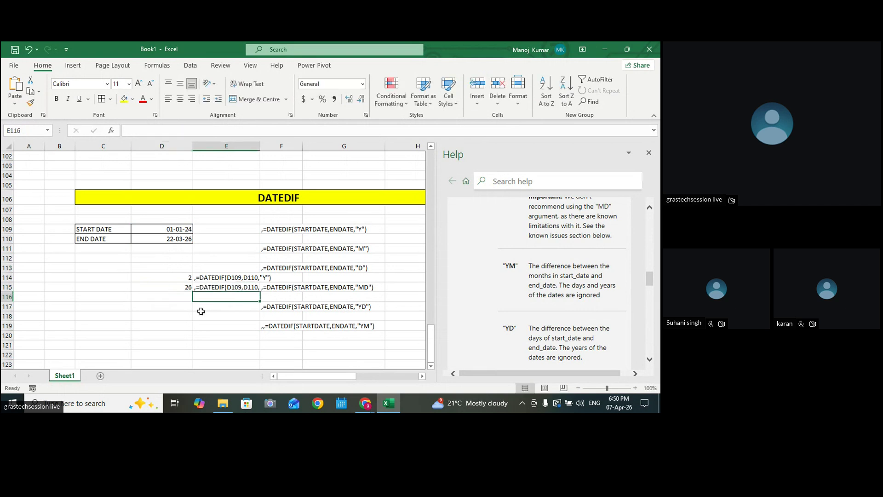
# Enter =DATEDIF(D109,D110,"D") in D116 by reusing the copied formula, dismissing the backup notification
pyautogui.click(167, 297)
pyautogui.moveTo(179, 229); pyautogui.dragTo(185, 239)
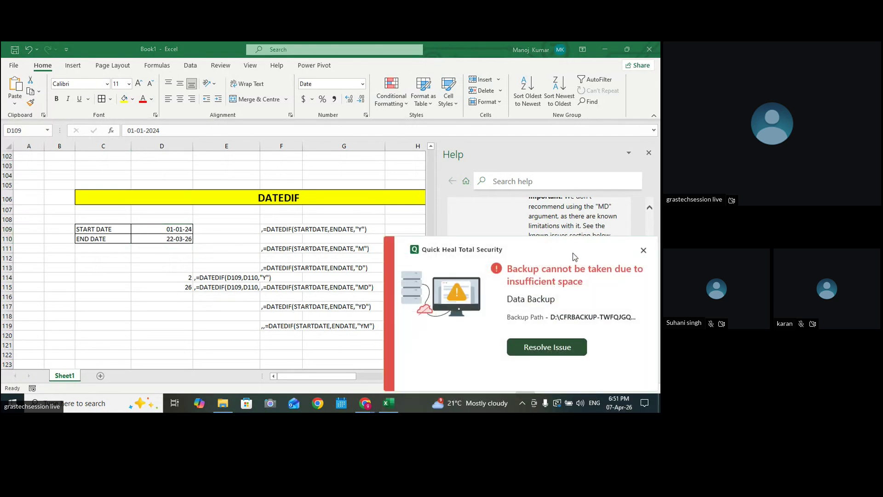
pyautogui.click(643, 250)
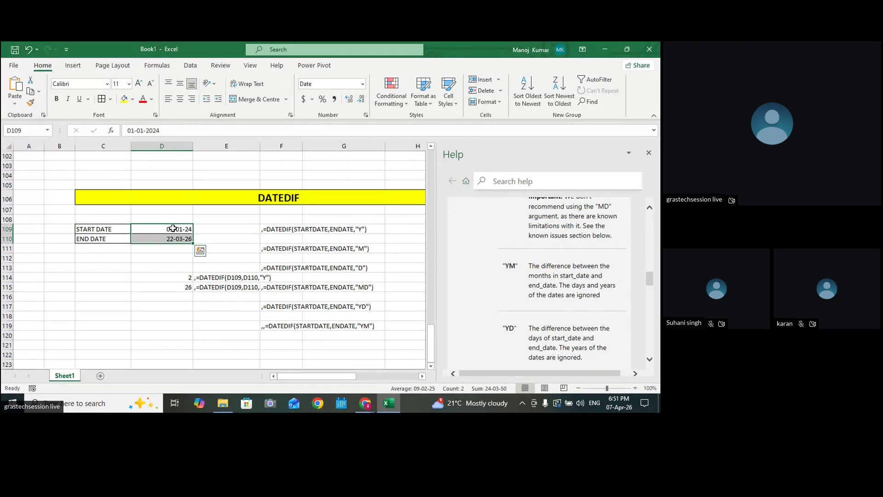
pyautogui.doubleClick(168, 298)
pyautogui.write('=')
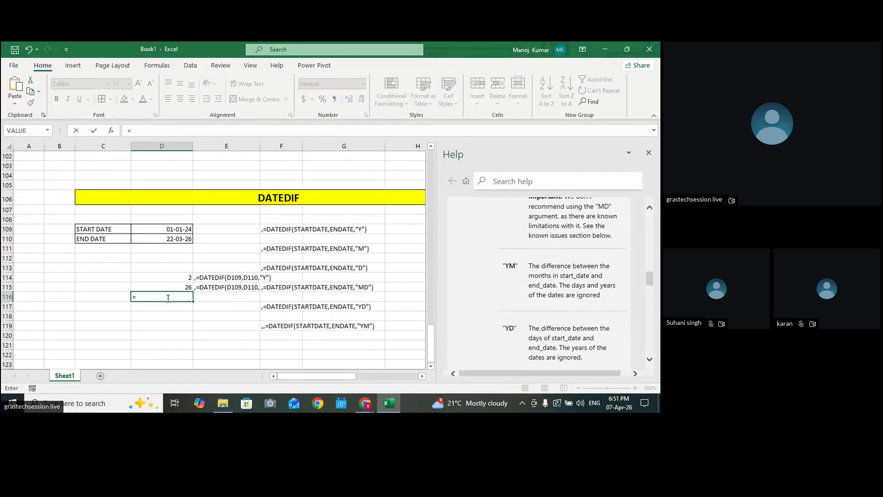
pyautogui.write('DATEDIF(D109,D110,"M")')
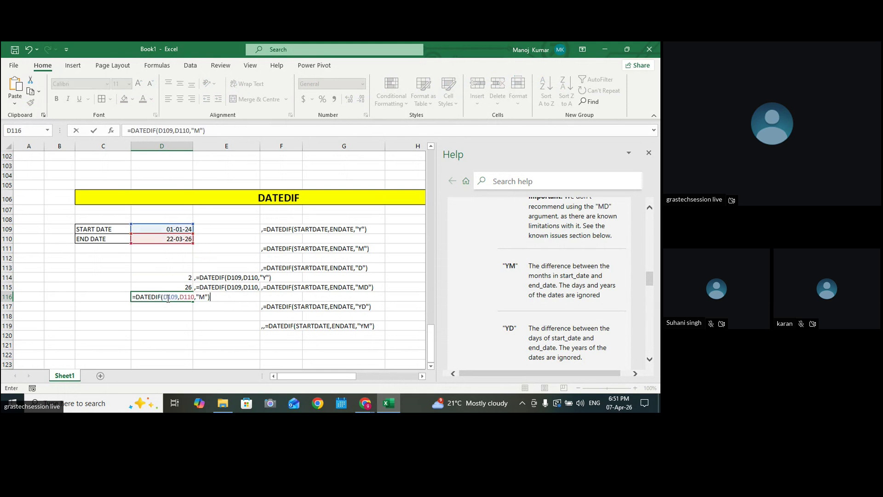
pyautogui.click(206, 297)
pyautogui.press('BackSpace')
pyautogui.write('D')
pyautogui.press('Return')
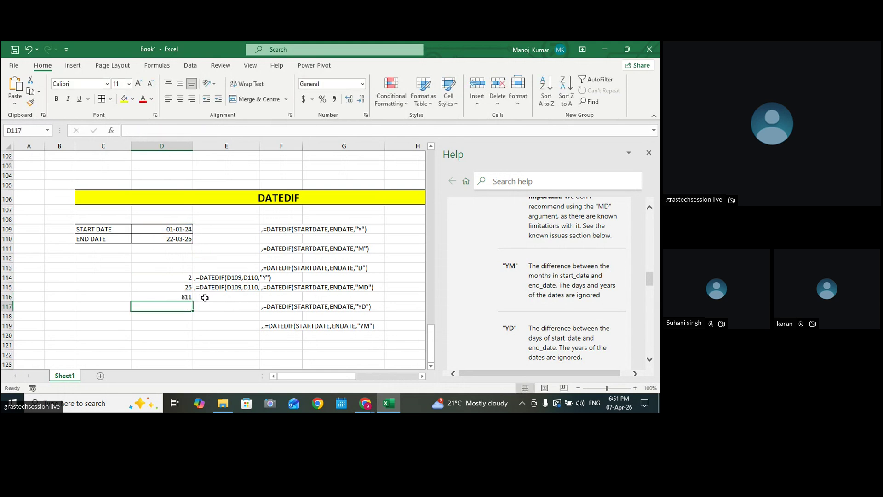
# Add the D116 formula to E116 as comma-prefixed text, and widen columns E and F to show the formula texts fully
pyautogui.doubleClick(167, 297)
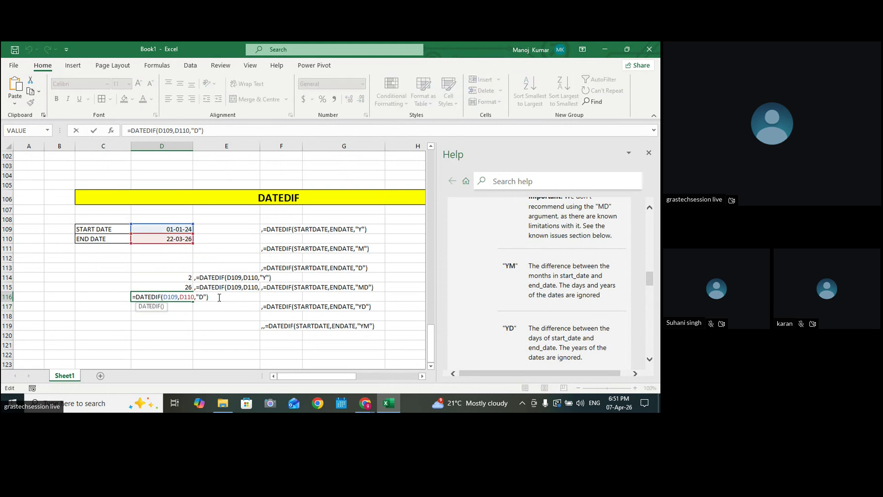
pyautogui.press('Return')
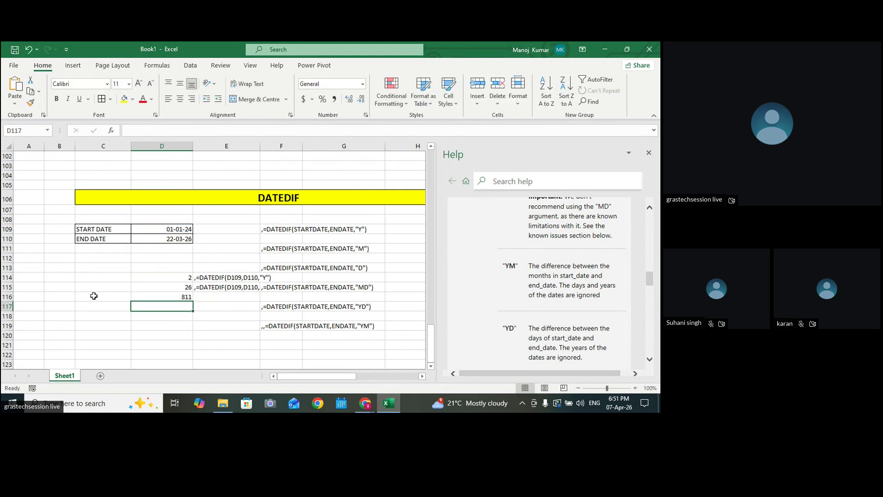
pyautogui.click(207, 298)
pyautogui.doubleClick(206, 296)
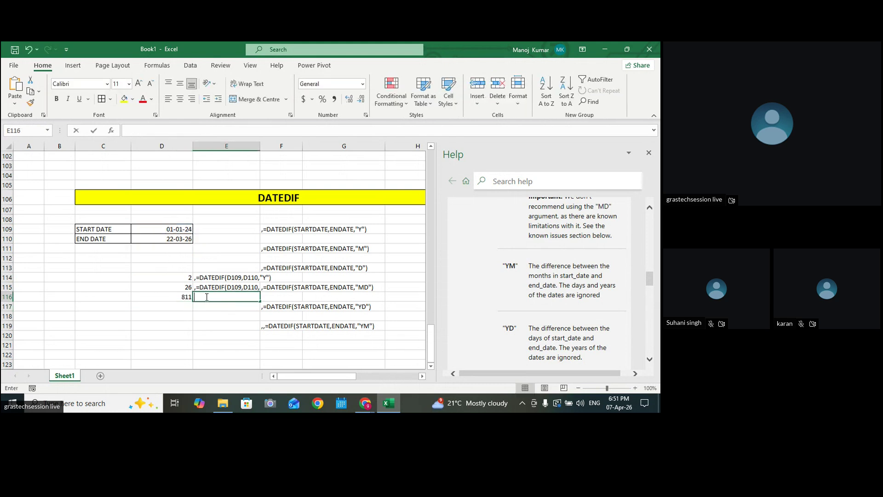
pyautogui.write(',')
pyautogui.write('=DATEDIF(D109,D110,"D")')
pyautogui.click(421, 277)
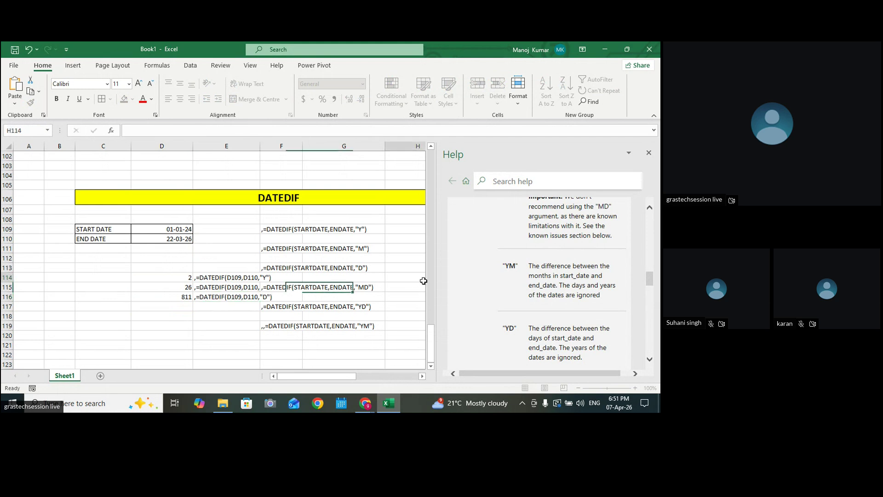
pyautogui.moveTo(263, 147); pyautogui.dragTo(370, 146)
pyautogui.moveTo(277, 147); pyautogui.dragTo(281, 146)
# Enter the check calculation =365+365+82 in F121 to estimate the days between the two dates
pyautogui.moveTo(175, 229); pyautogui.dragTo(176, 239)
pyautogui.click(308, 327)
pyautogui.click(314, 346)
pyautogui.write('=365+365_')
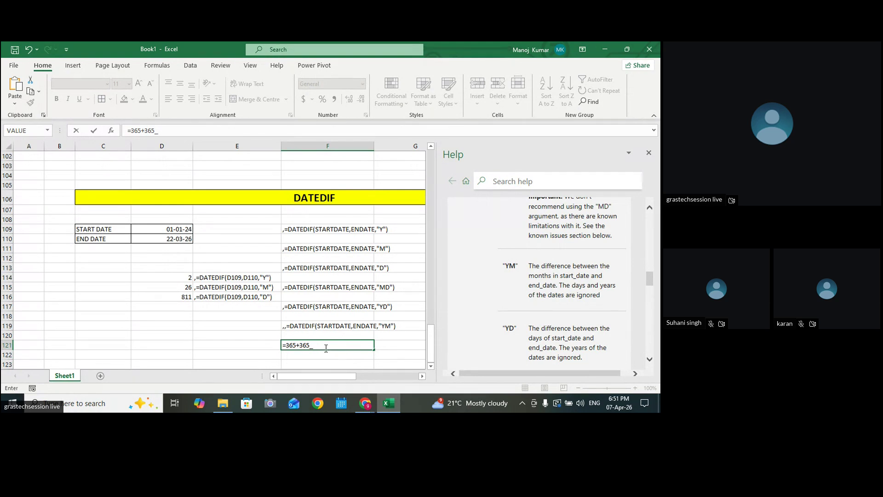
pyautogui.write('+')
pyautogui.press('Return')
# Compare the check total in F121 with the day difference in D116, and clear F121
pyautogui.scroll(1, 338, 354)
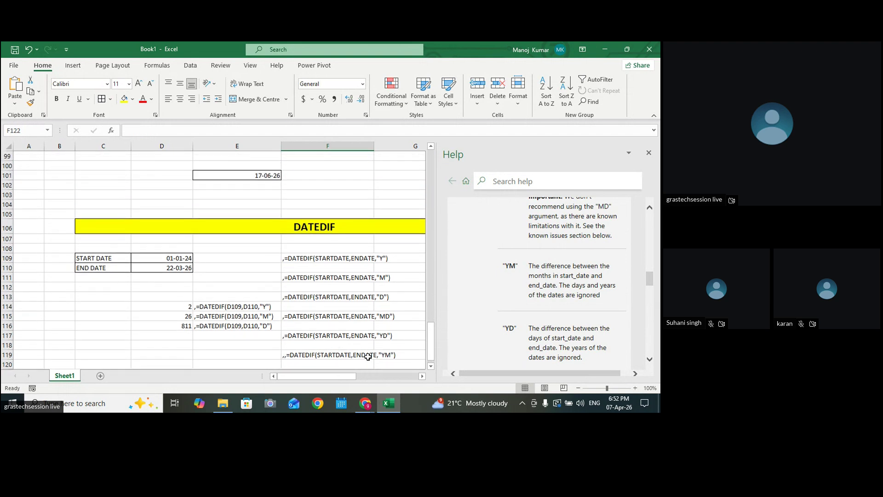
pyautogui.scroll(-2, 345, 340)
pyautogui.click(360, 315)
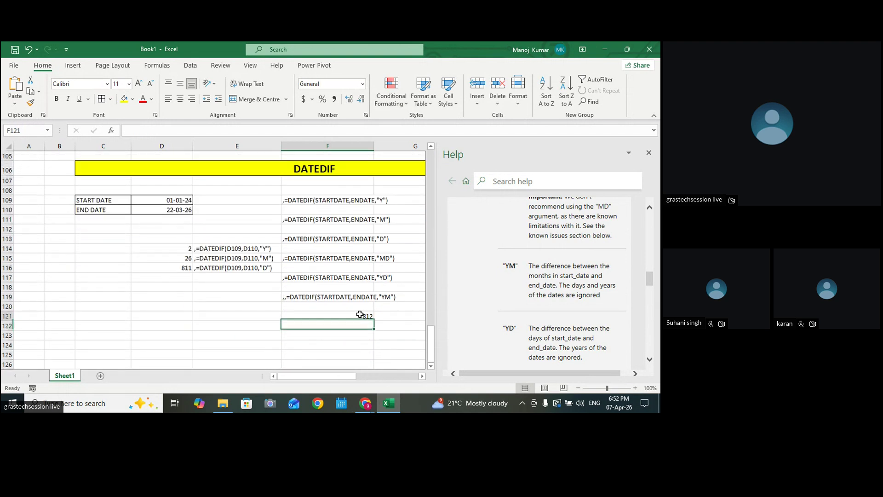
pyautogui.click(179, 265)
pyautogui.click(352, 316)
pyautogui.click(144, 270)
pyautogui.click(360, 315)
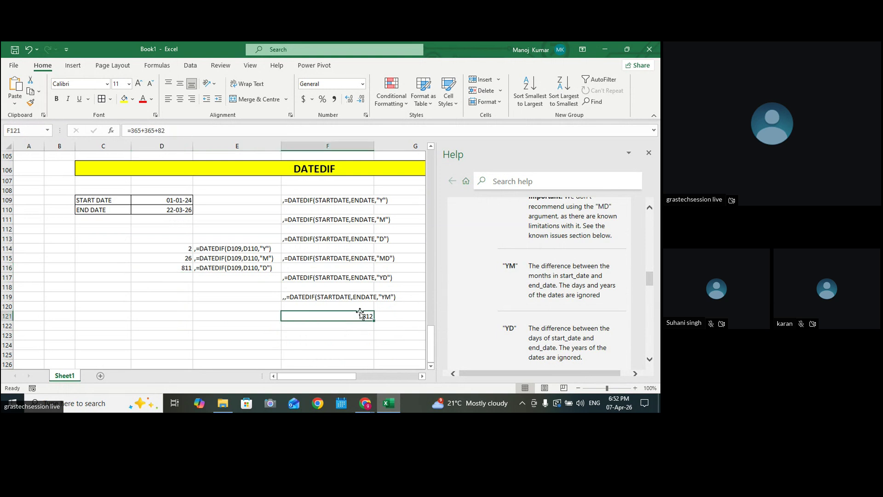
pyautogui.press('Delete')
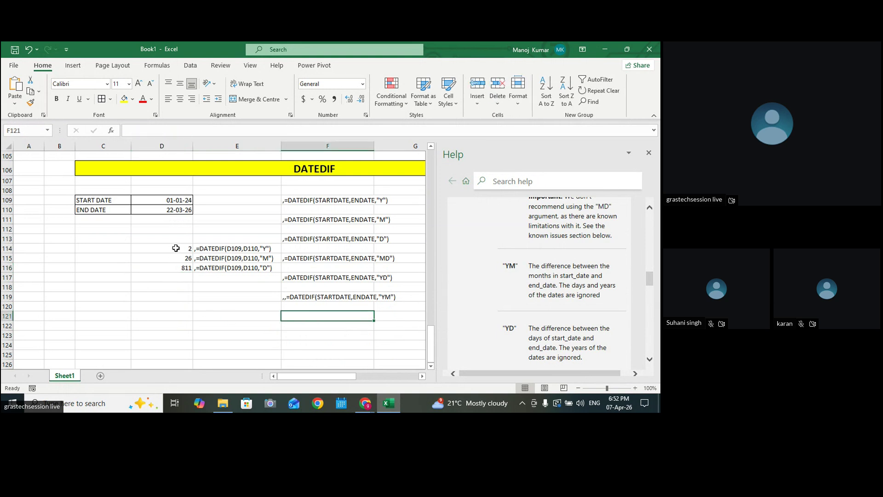
# Apply cell borders to the DATEDIF results in D114:D116
pyautogui.moveTo(176, 248); pyautogui.dragTo(179, 269)
pyautogui.click(102, 99)
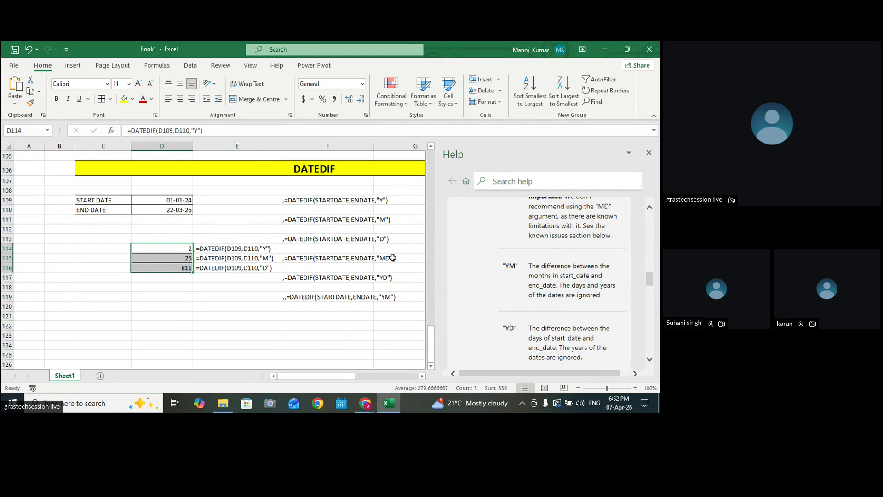
# Reuse the copied DATEDIF formula in D117 with the unit changed, giving =DATEDIF(D109,D110,"MD")
pyautogui.click(159, 279)
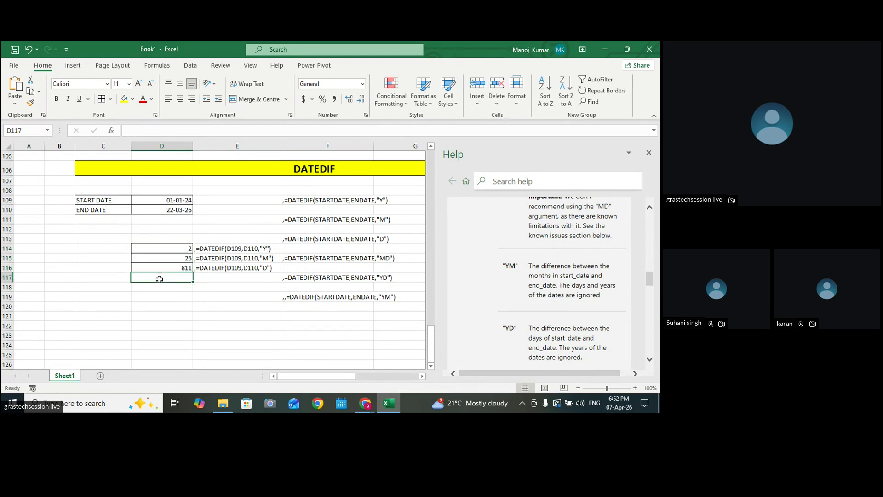
pyautogui.write('=DATEDIF(D109,D110,"D")')
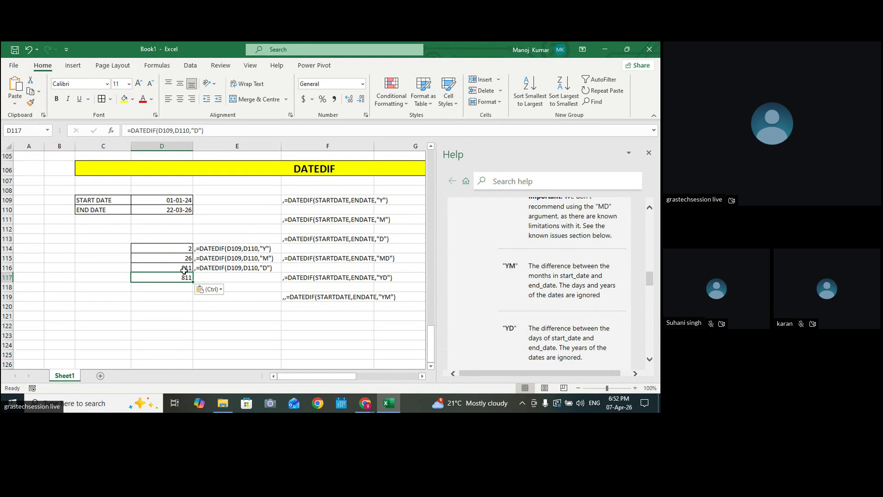
pyautogui.doubleClick(183, 277)
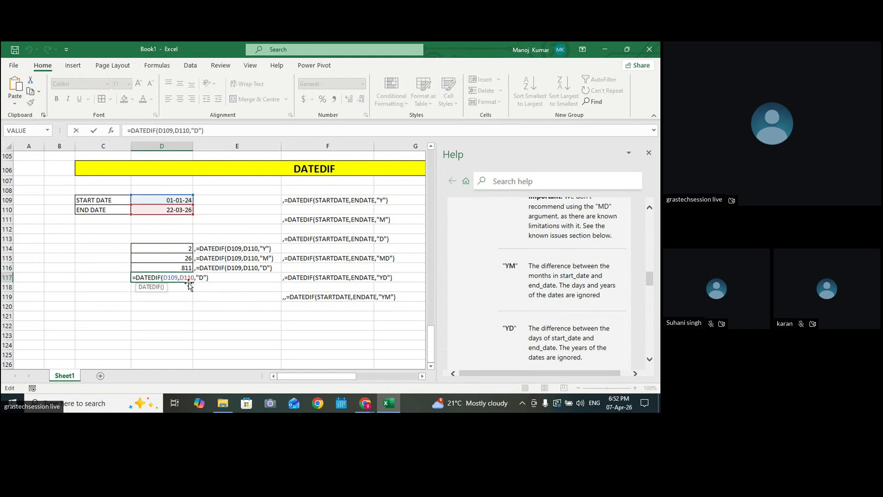
pyautogui.press('BackSpace')
pyautogui.write('MD')
pyautogui.press('Return')
pyautogui.click(175, 276)
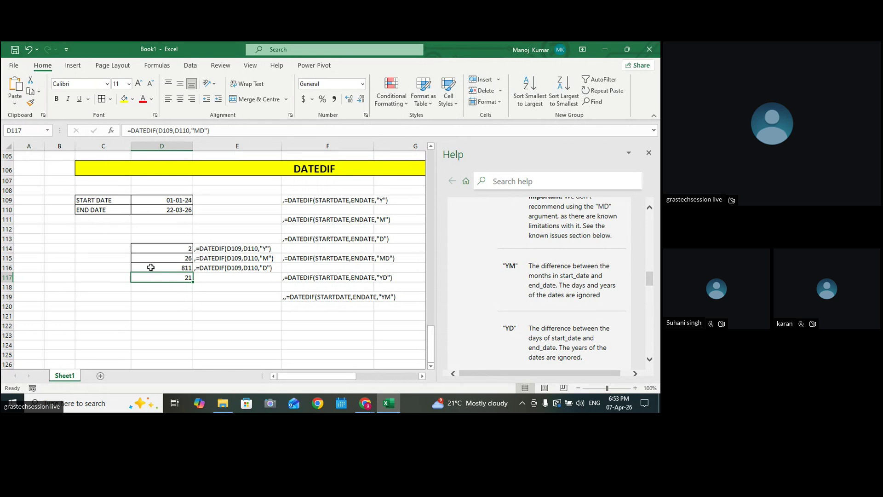
pyautogui.moveTo(169, 201); pyautogui.dragTo(171, 210)
pyautogui.click(172, 203)
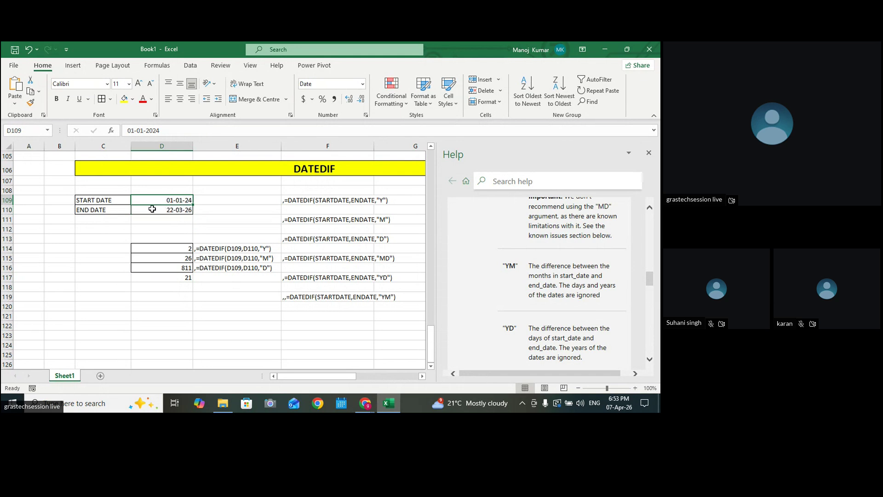
pyautogui.click(207, 208)
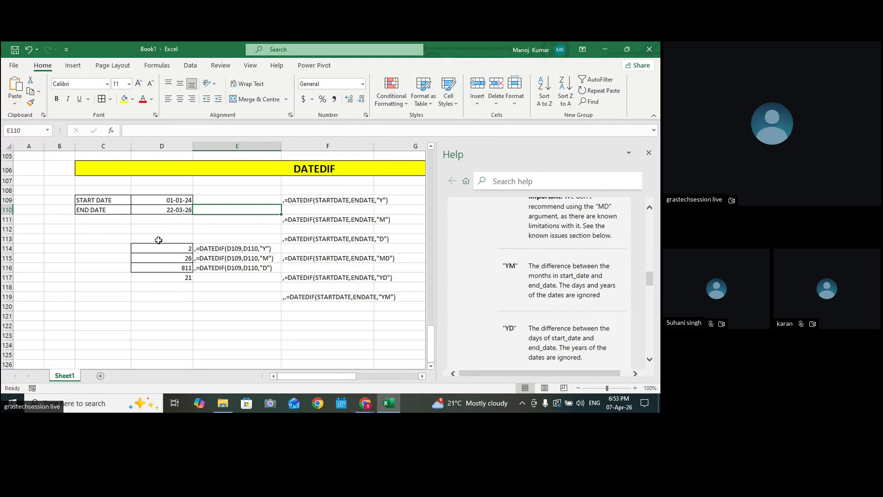
# Check the start date in D109 and the end date in D110 against the MD result
pyautogui.click(169, 200)
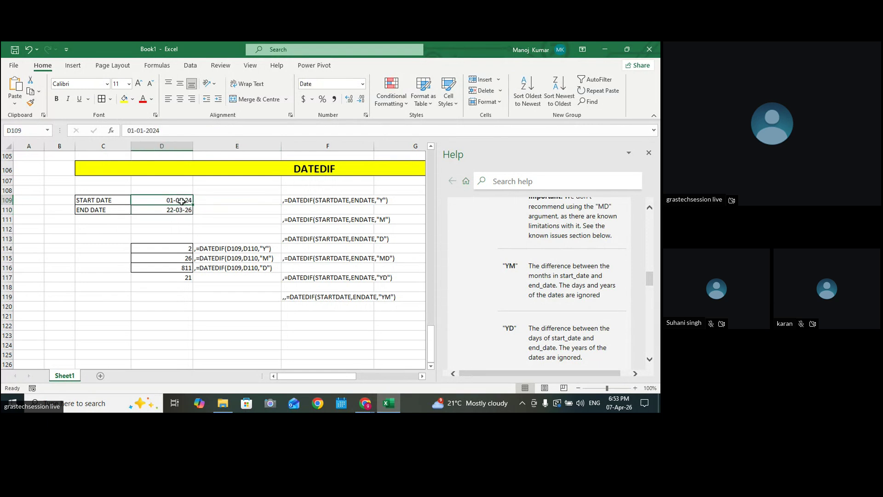
pyautogui.click(236, 201)
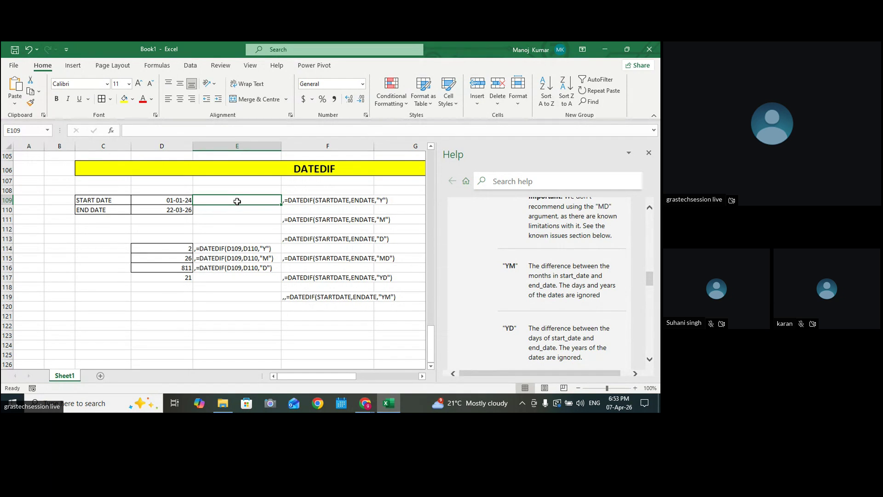
pyautogui.click(168, 214)
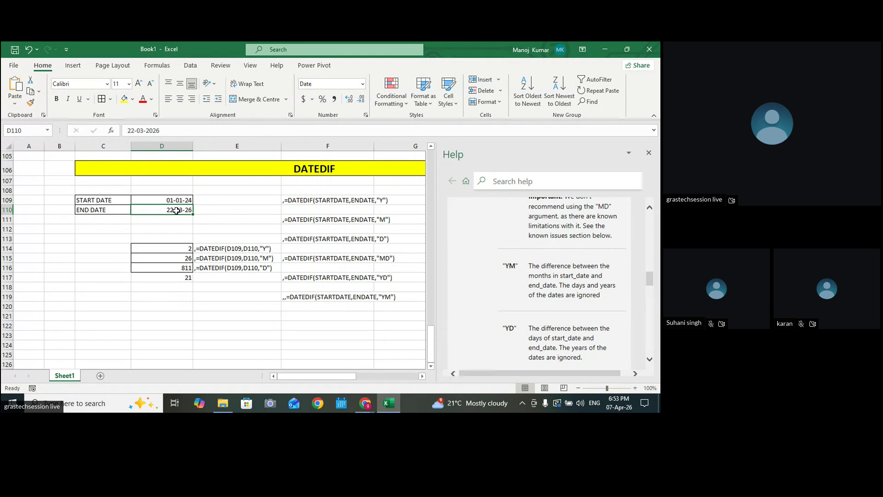
pyautogui.click(198, 210)
pyautogui.click(154, 213)
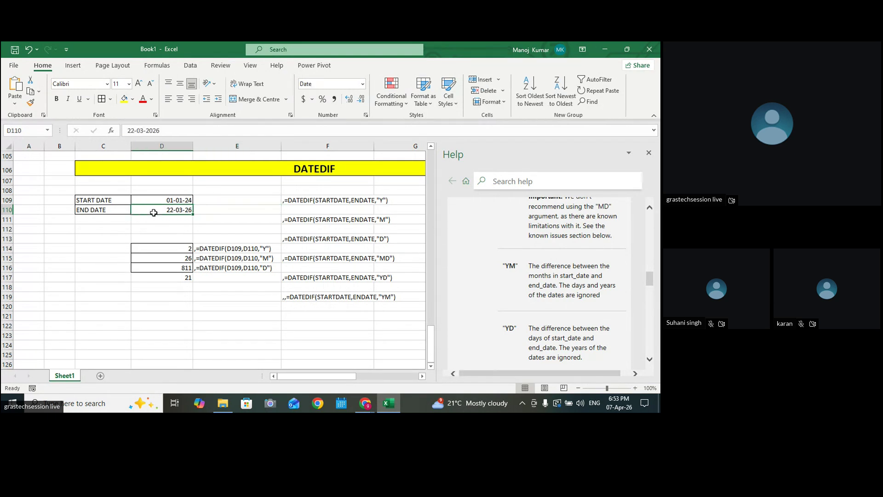
# Apply a cell border to the MD result in D117
pyautogui.click(181, 279)
pyautogui.click(101, 98)
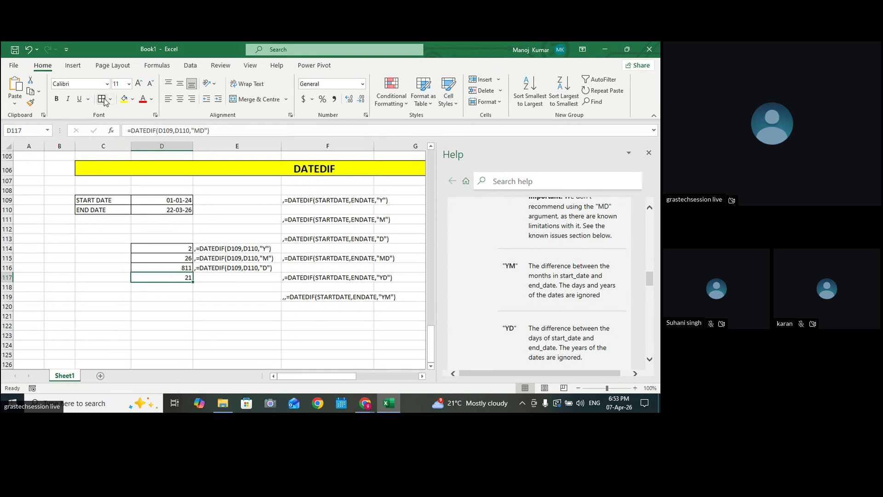
pyautogui.click(265, 181)
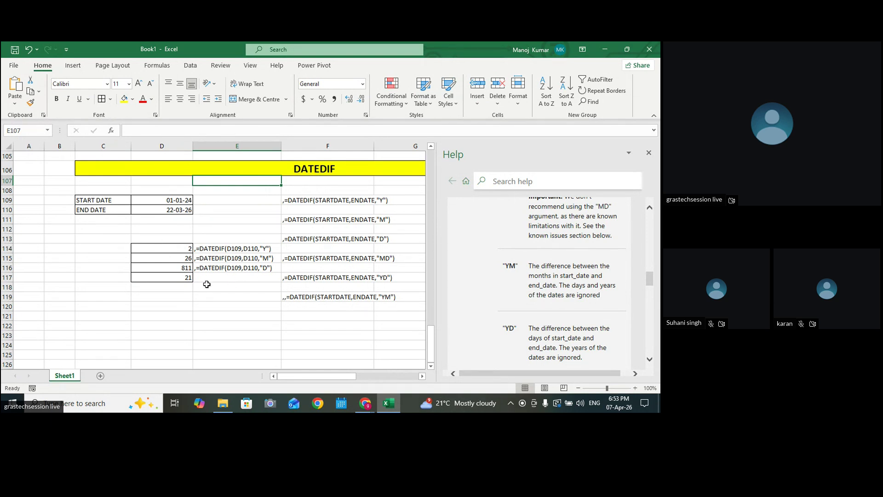
# Document D117's formula as text in E117 as ,=DATEDIF(D109,D110,"MD") and widen column E to fit it
pyautogui.doubleClick(175, 278)
pyautogui.moveTo(225, 277); pyautogui.dragTo(100, 279)
pyautogui.hotkey('ctrl', 'c')
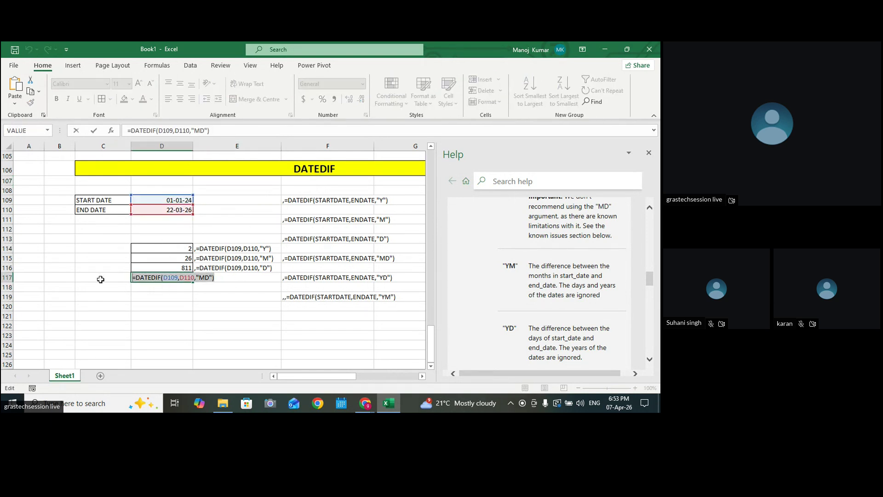
pyautogui.press('Return')
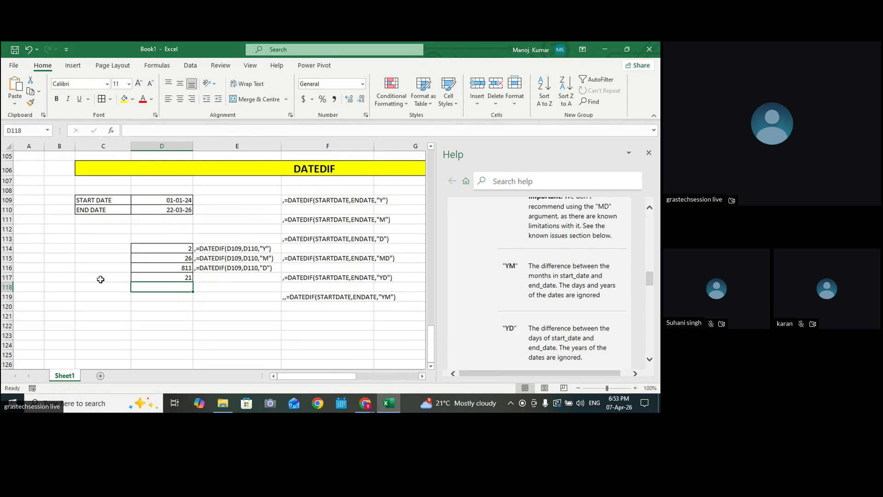
pyautogui.click(198, 279)
pyautogui.doubleClick(198, 278)
pyautogui.write(',')
pyautogui.hotkey('ctrl', 'v')
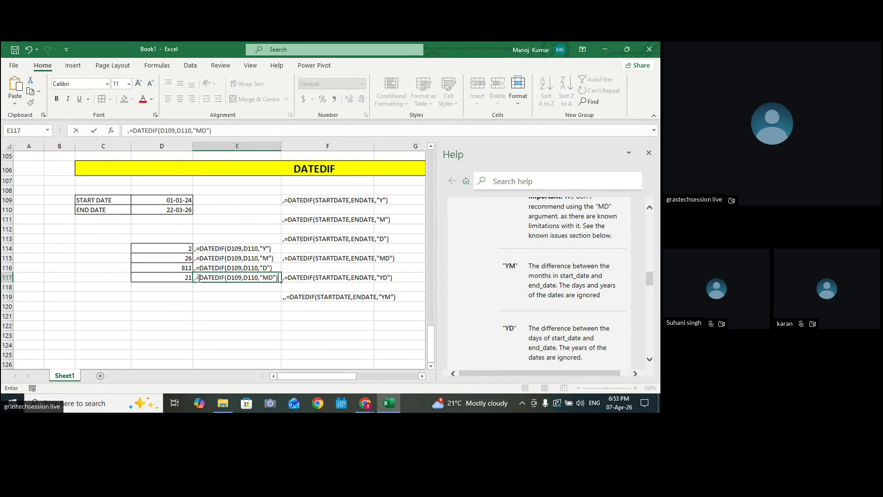
pyautogui.click(289, 297)
pyautogui.moveTo(281, 145); pyautogui.dragTo(292, 145)
pyautogui.click(252, 269)
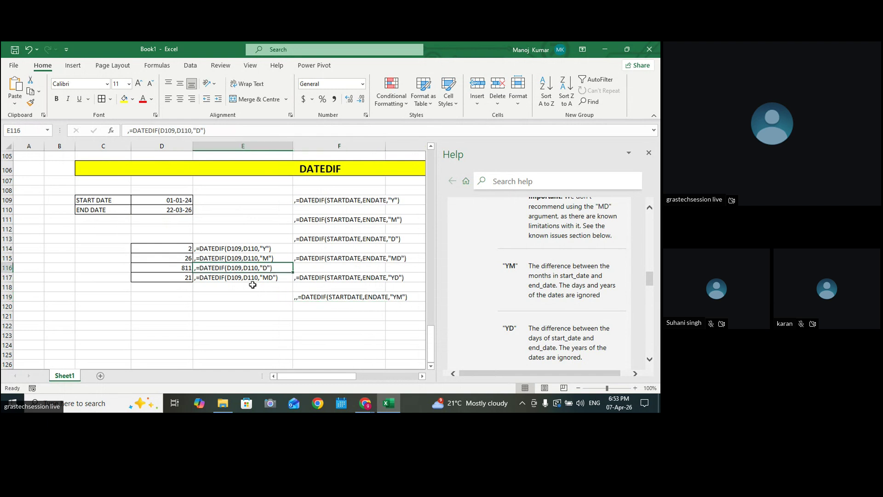
# Calculate the months difference ignoring years in D118 by reusing the copied formula as =DATEDIF(D109,D110,"YM")
pyautogui.click(164, 278)
pyautogui.click(186, 289)
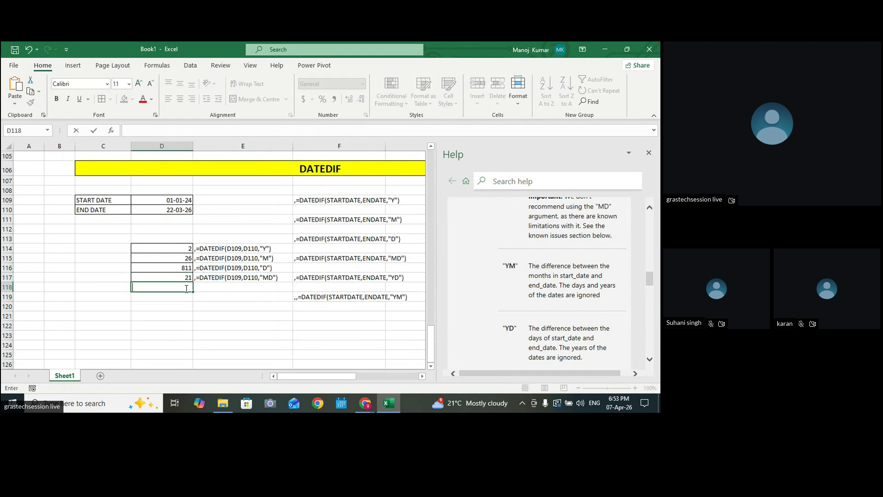
pyautogui.write('DATEDIF(D109,D110,"MD")')
pyautogui.click(210, 287)
pyautogui.press('BackSpace')
pyautogui.press('BackSpace')
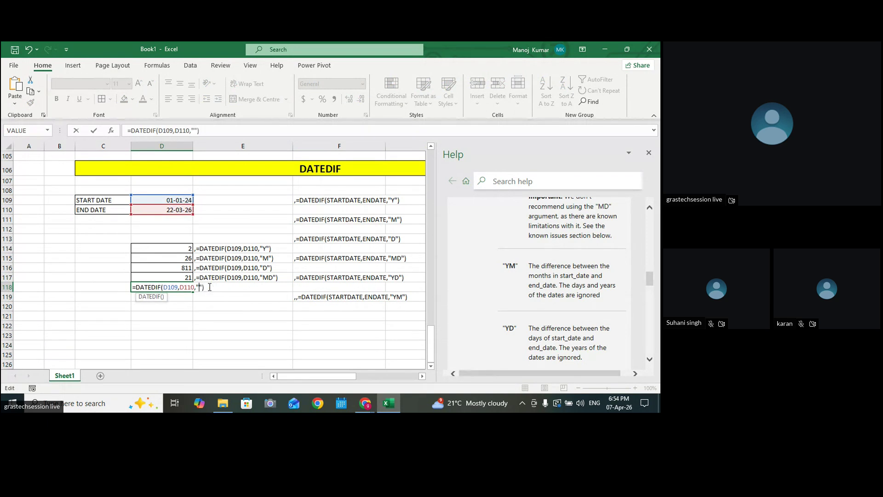
pyautogui.write('YM')
pyautogui.press('Return')
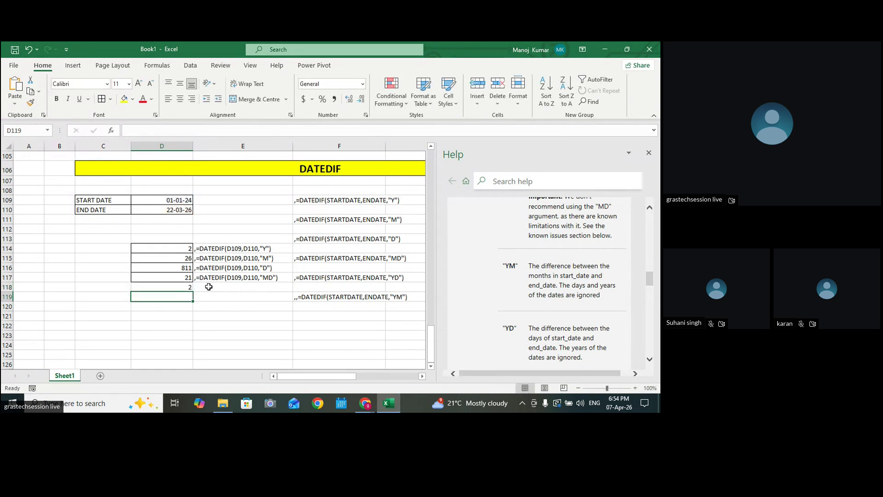
# Document D118's formula as text in E118 as ,=DATEDIF(D109,D110,"YM") and apply a cell border to D118
pyautogui.doubleClick(162, 287)
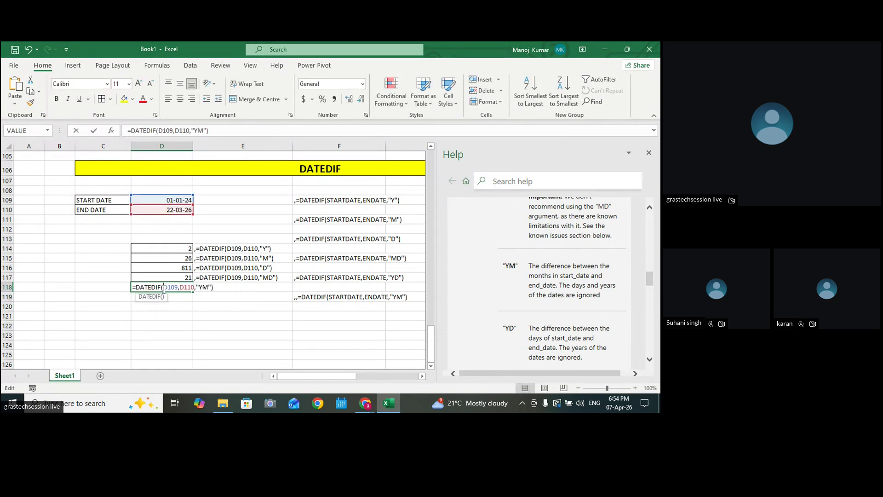
pyautogui.moveTo(214, 287); pyautogui.dragTo(89, 286)
pyautogui.hotkey('ctrl', 'c')
pyautogui.press('Return')
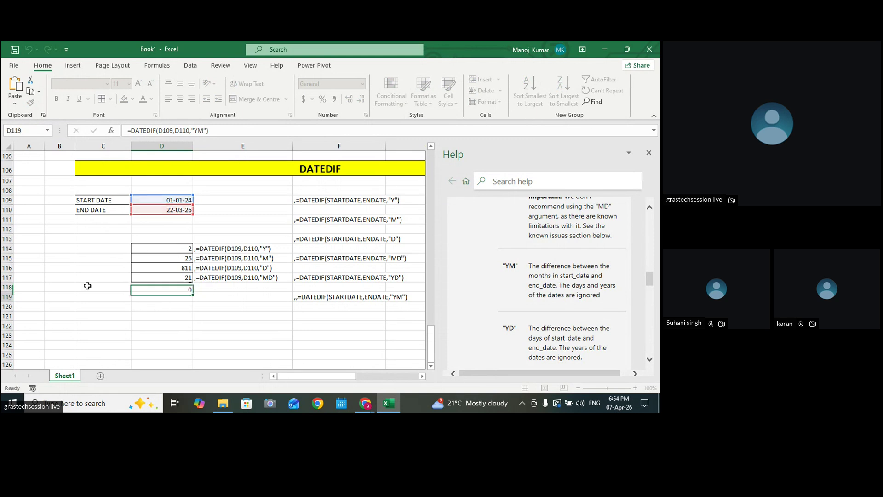
pyautogui.click(199, 288)
pyautogui.write(',')
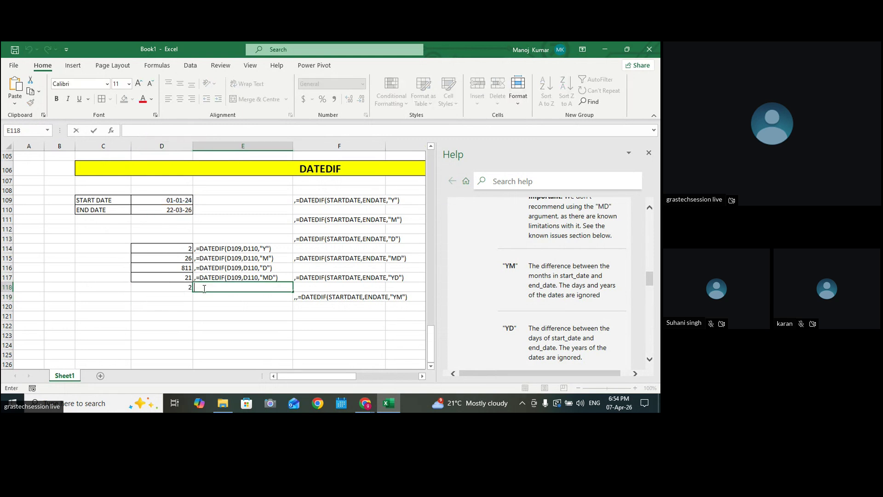
pyautogui.hotkey('ctrl', 'v')
pyautogui.click(174, 288)
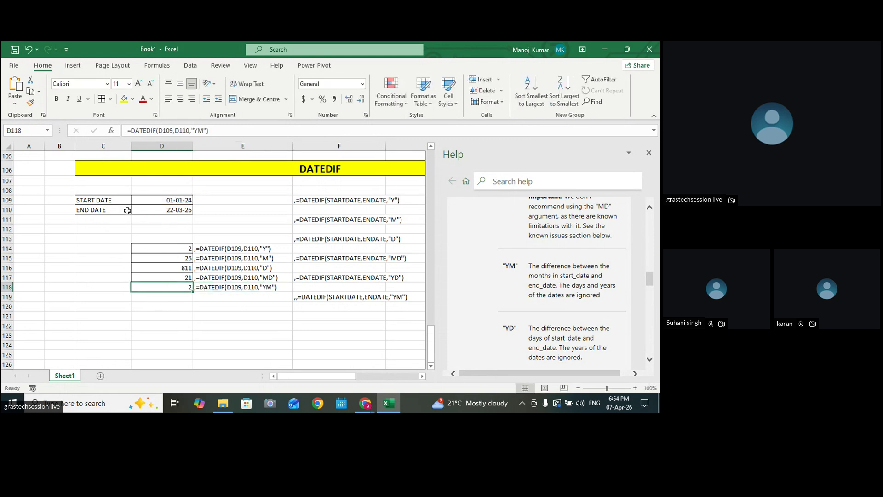
# Compare the dates in D109:D110 with the M result in D115 and the YM result in D118
pyautogui.moveTo(184, 199); pyautogui.dragTo(183, 213)
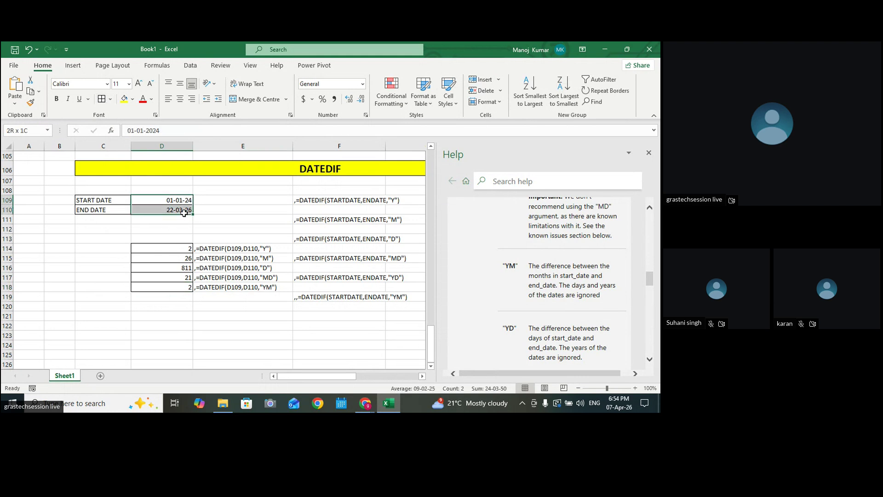
pyautogui.click(256, 218)
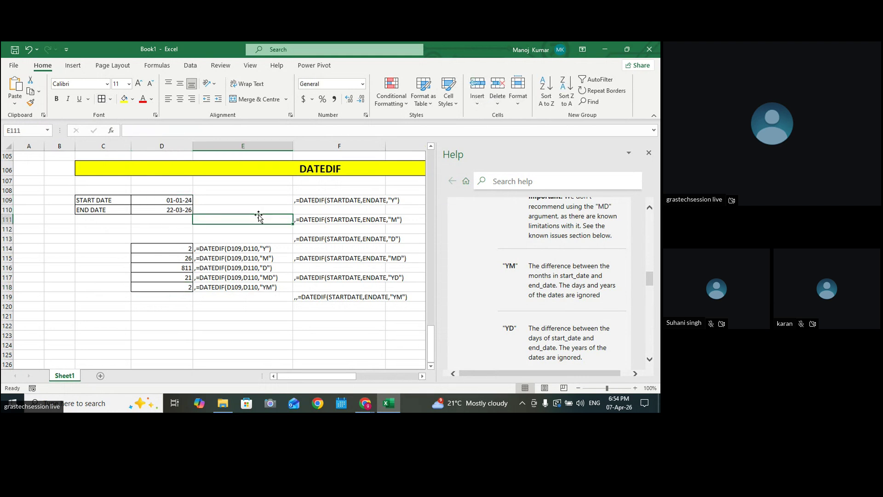
pyautogui.click(180, 258)
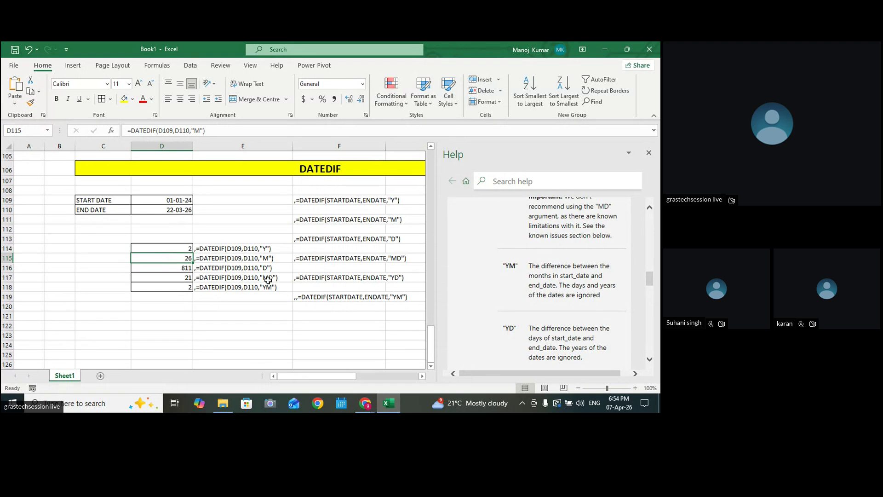
pyautogui.click(165, 289)
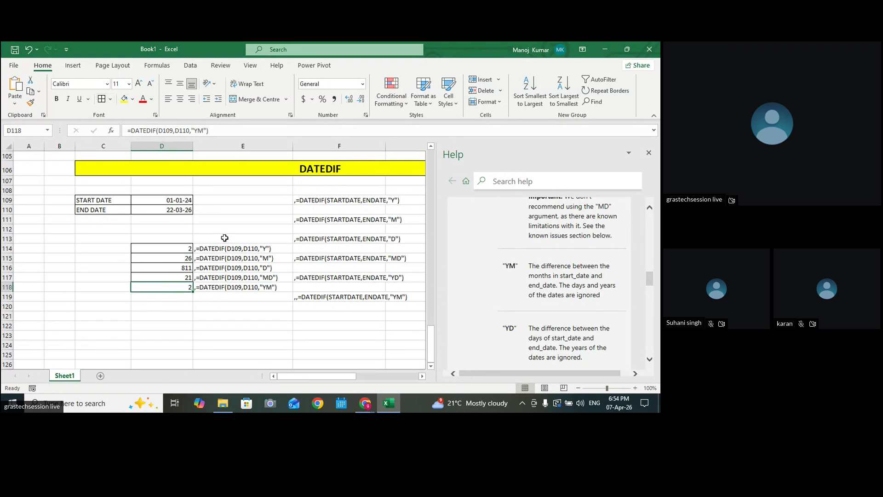
# Calculate the days difference ignoring years in D119 by reusing the copied formula as =DATEDIF(D109,D110,"YD")
pyautogui.click(175, 296)
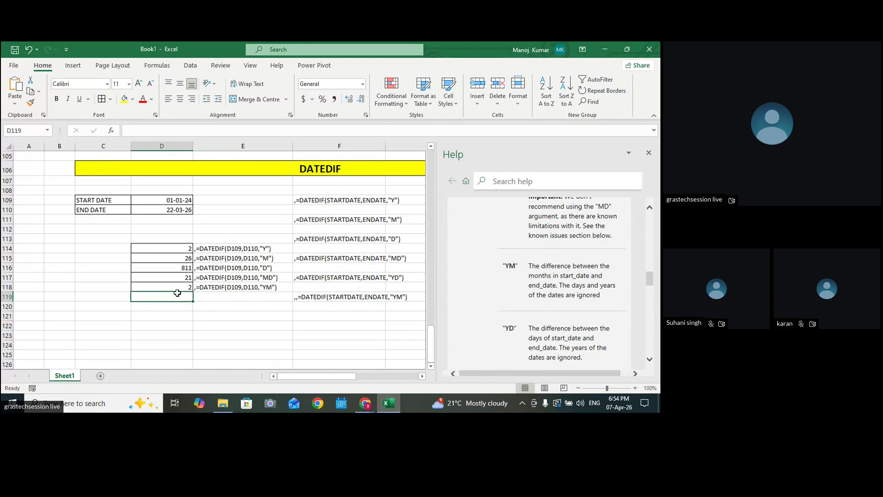
pyautogui.hotkey('ctrl', 'v')
pyautogui.doubleClick(195, 297)
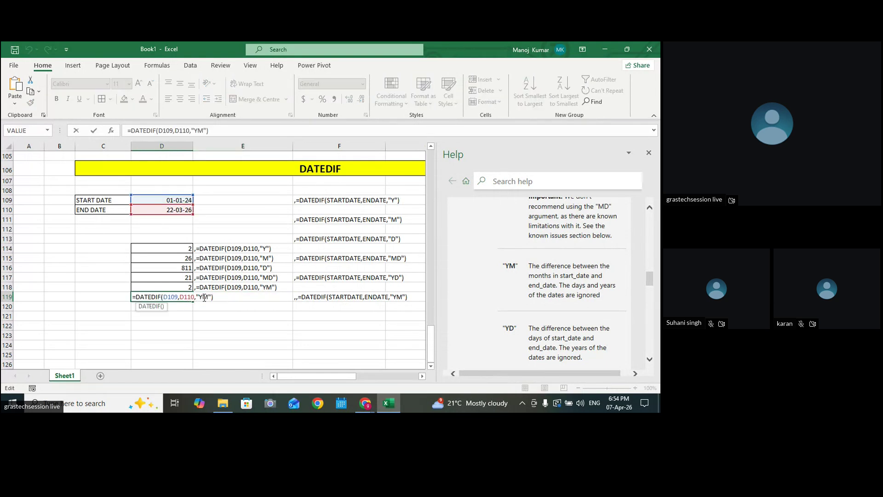
pyautogui.click(208, 298)
pyautogui.press('BackSpace')
pyautogui.press('BackSpace')
pyautogui.write('YD')
pyautogui.press('Return')
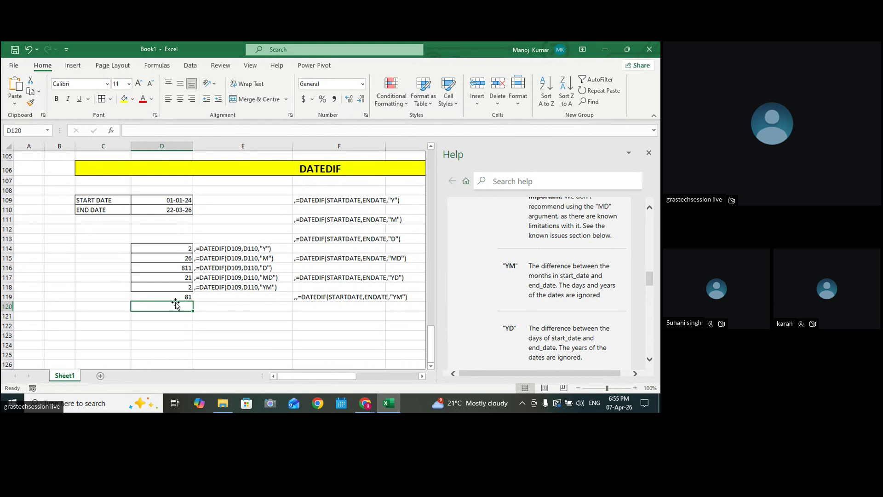
# Document D119's formula as text in E119 as ,=DATEDIF(D109,D110,"YD")
pyautogui.doubleClick(176, 298)
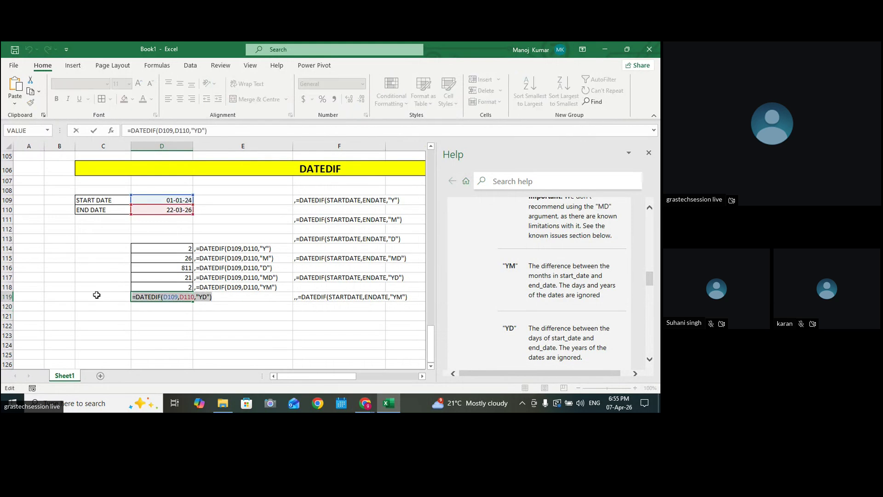
pyautogui.press('Return')
pyautogui.doubleClick(205, 298)
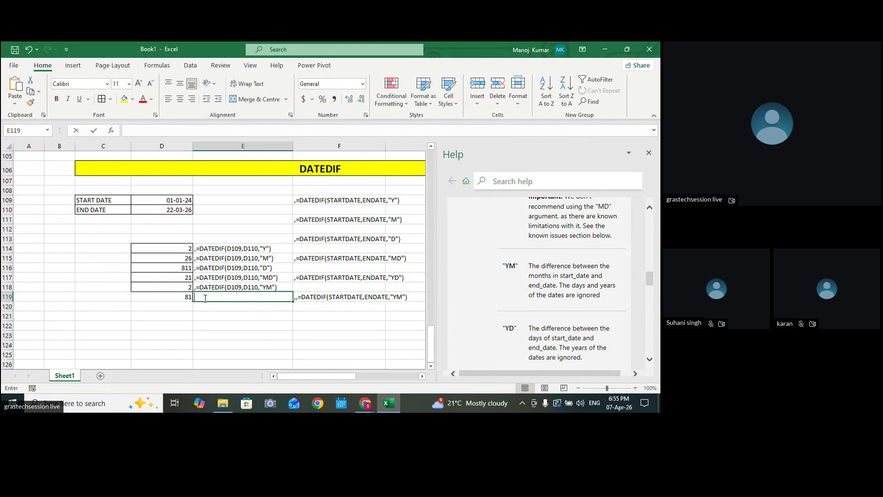
pyautogui.write(',=DATEDIF(D109,D110,"YD")')
pyautogui.click(314, 315)
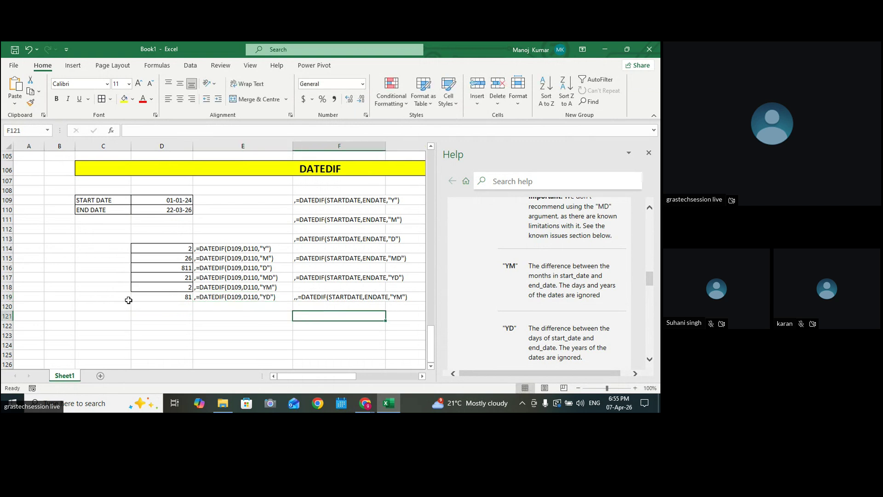
# Check the YD result against the end date and apply a cell border to D119
pyautogui.click(137, 296)
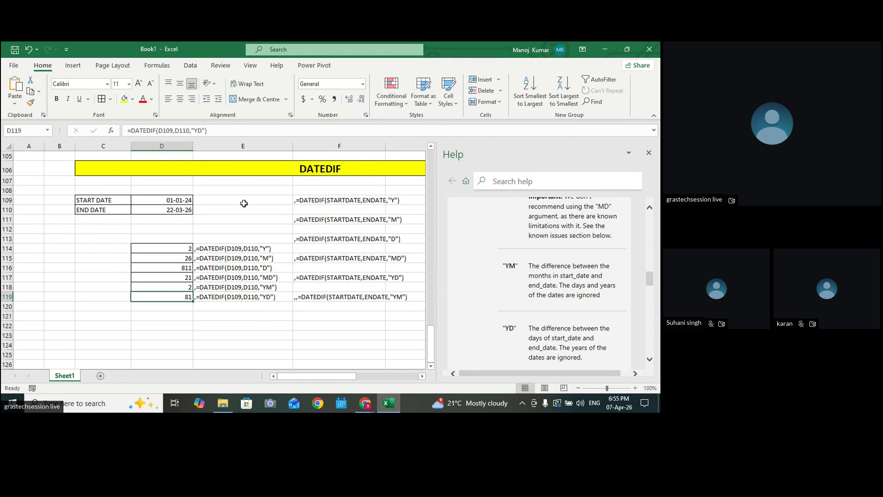
pyautogui.click(180, 211)
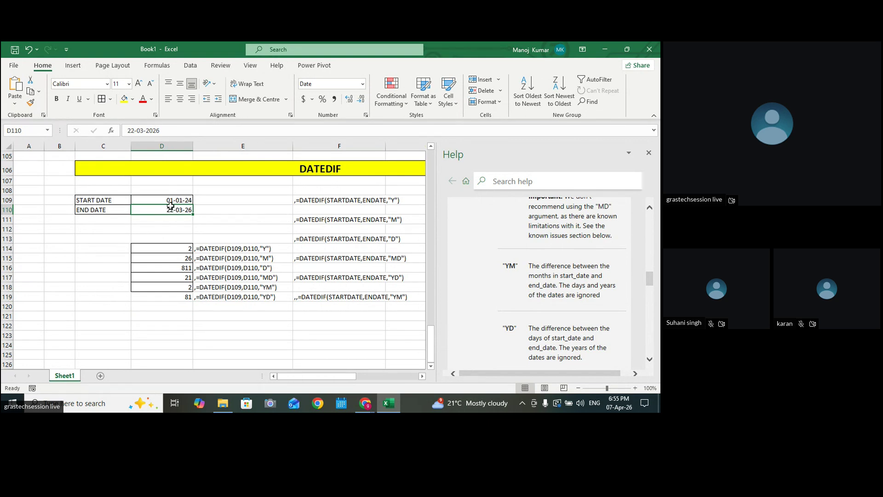
pyautogui.click(244, 230)
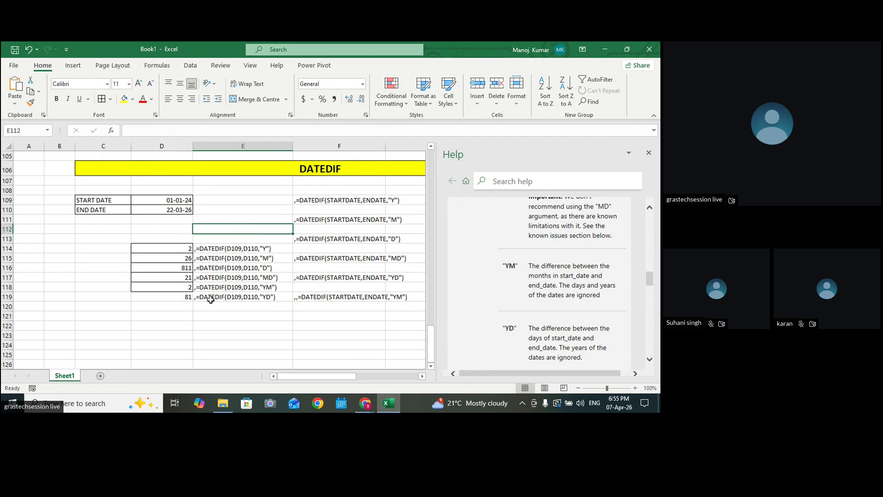
pyautogui.click(161, 296)
pyautogui.click(101, 99)
pyautogui.click(317, 230)
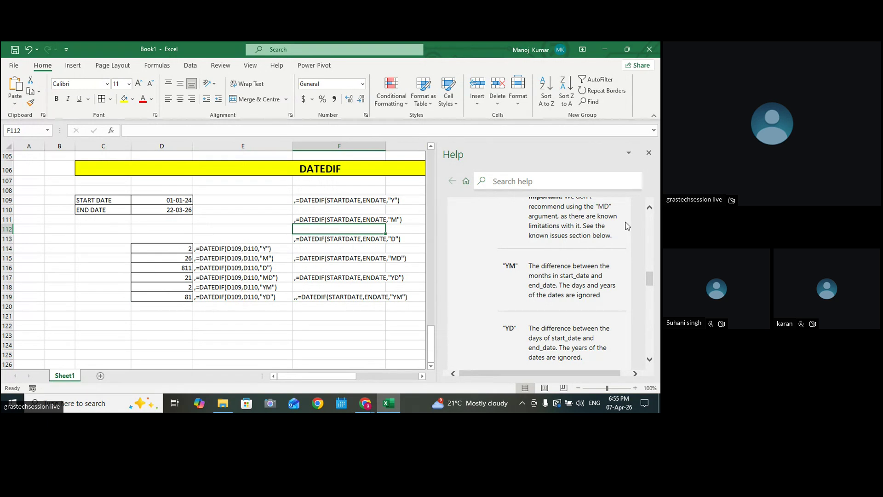
# Close the Help pane and return to the Date and Time Functions heading at the start of the worksheet
pyautogui.click(649, 152)
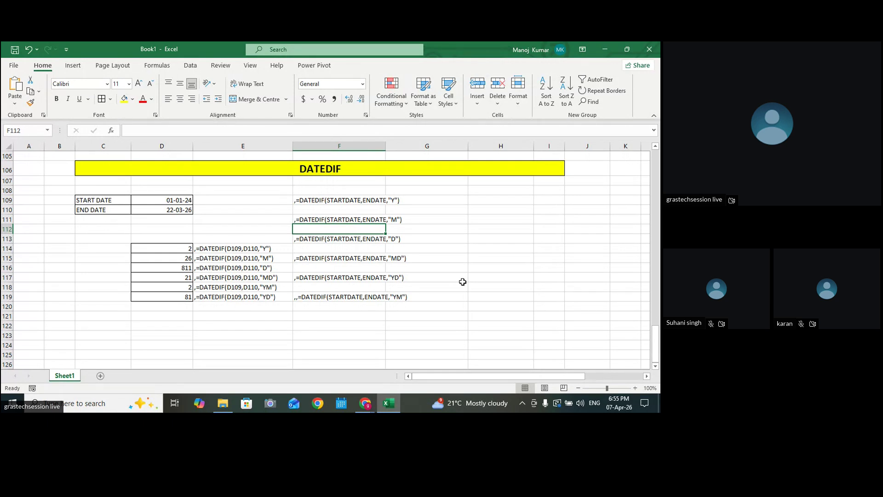
pyautogui.scroll(20, 462, 282)
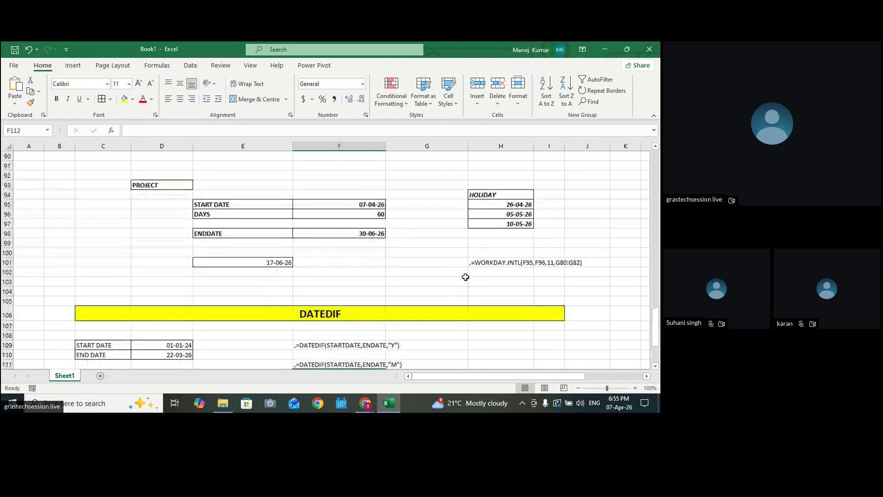
pyautogui.scroll(7, 468, 274)
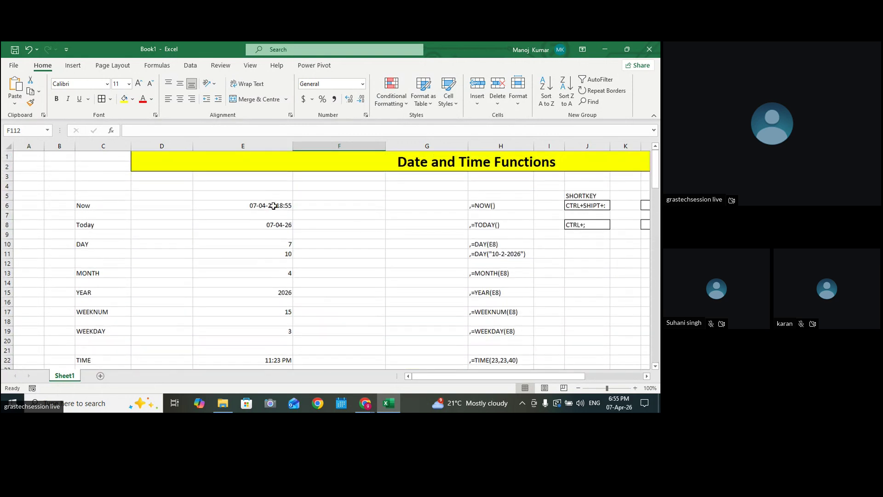
pyautogui.moveTo(371, 407)
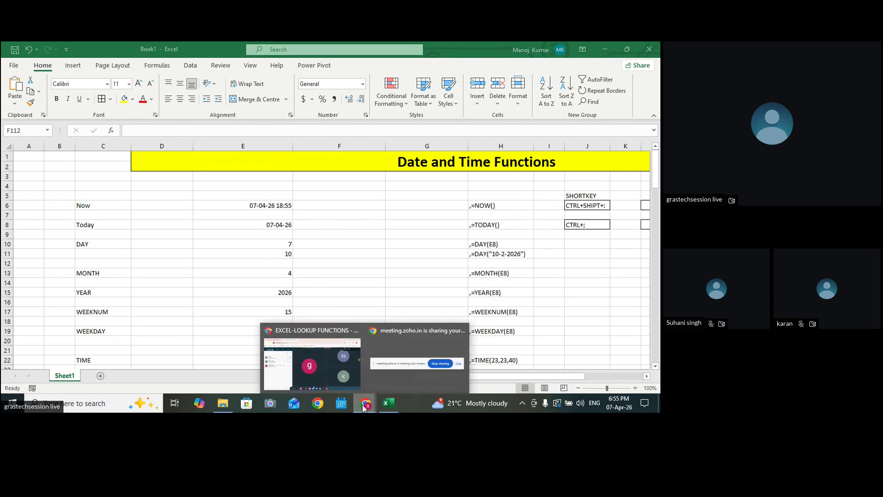
# Check the Zoho meeting window in Chrome, and return to the DATEDIF section of the Excel worksheet
pyautogui.click(330, 371)
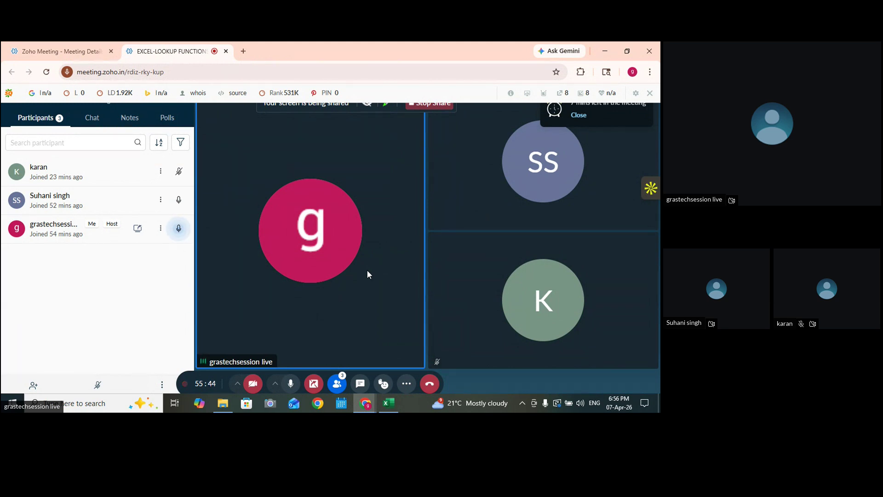
pyautogui.click(388, 402)
pyautogui.scroll(-5, 301, 277)
pyautogui.scroll(-20, 301, 278)
pyautogui.scroll(-6, 303, 279)
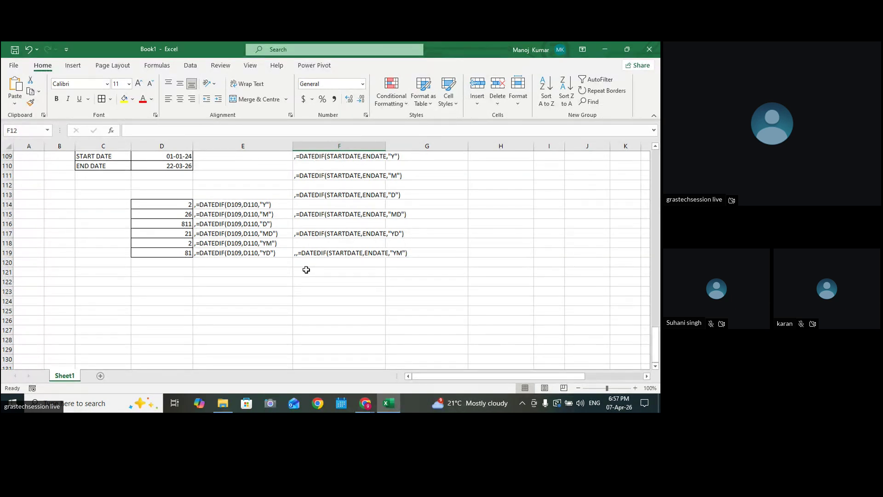
# Apply cell borders to the DATEDIF results and their formula texts in D114:E119
pyautogui.scroll(3, 292, 276)
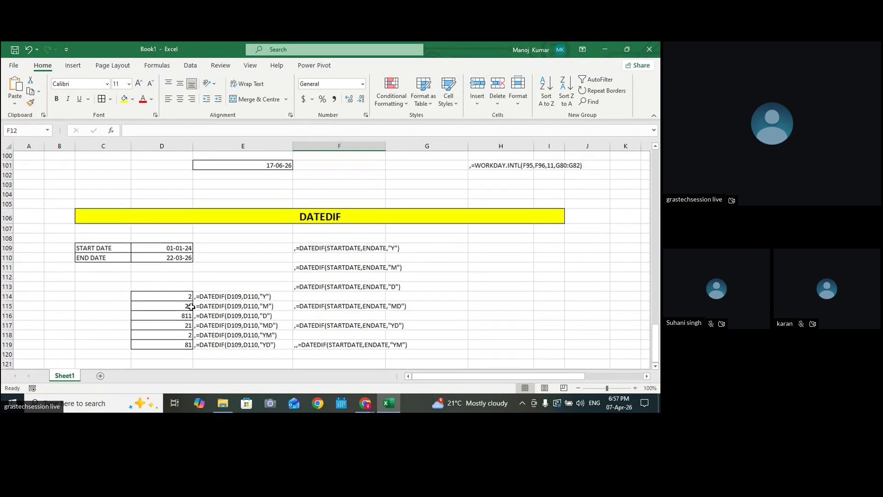
pyautogui.moveTo(171, 295); pyautogui.dragTo(220, 345)
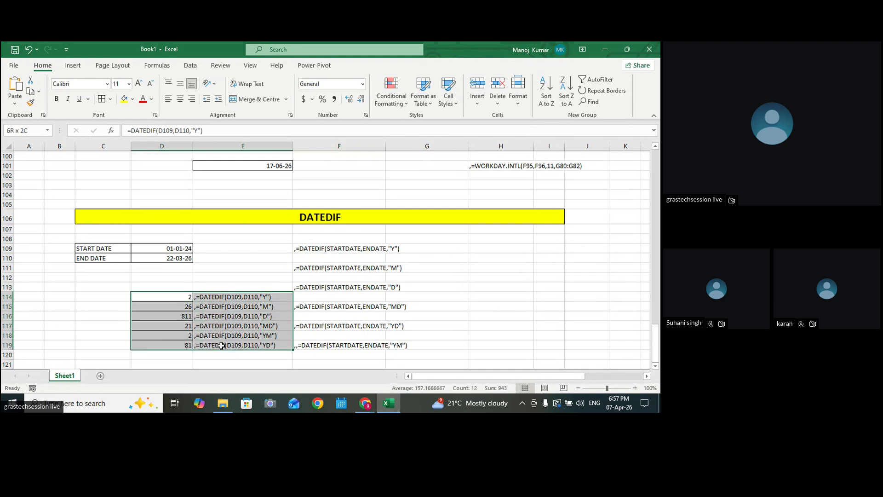
pyautogui.click(101, 99)
# Enter a date of birth as the start date in D124 and make it bold with a cell border
pyautogui.scroll(-4, 498, 329)
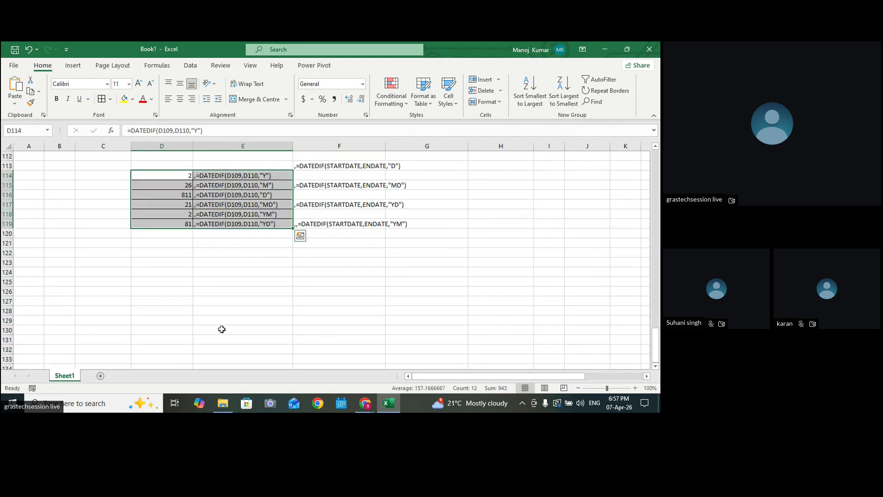
pyautogui.click(154, 268)
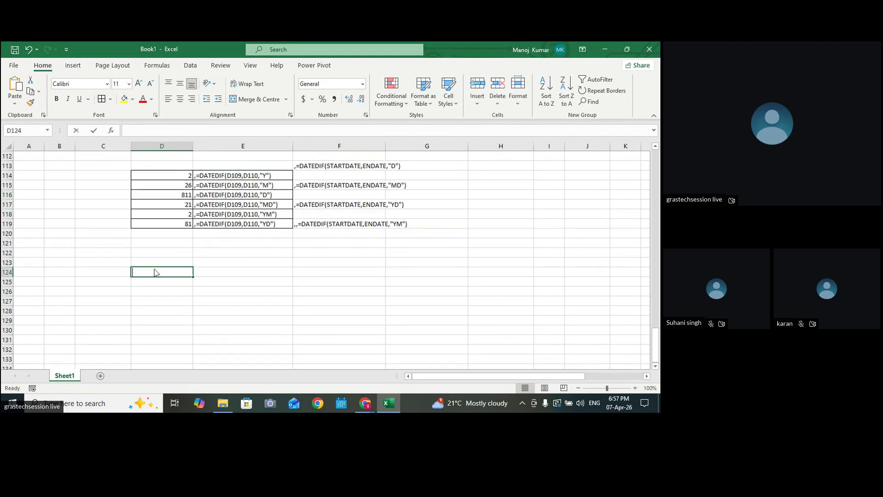
pyautogui.write('02--05-1998')
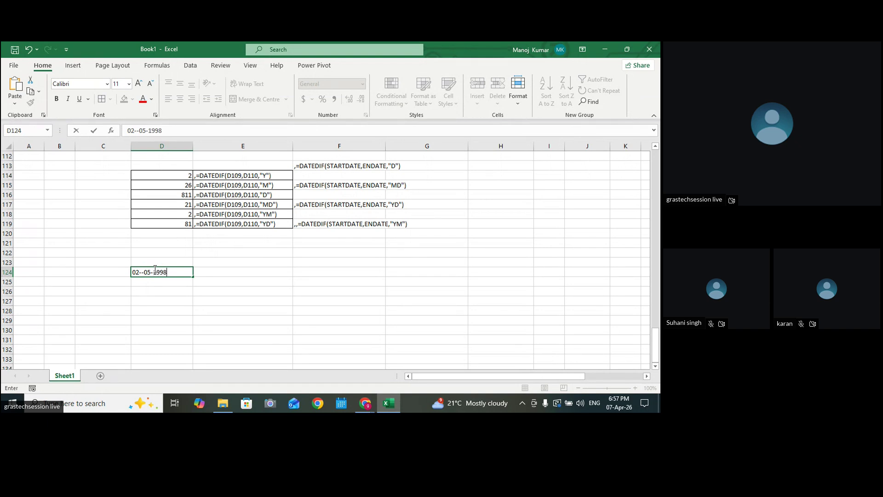
pyautogui.click(289, 282)
pyautogui.click(164, 272)
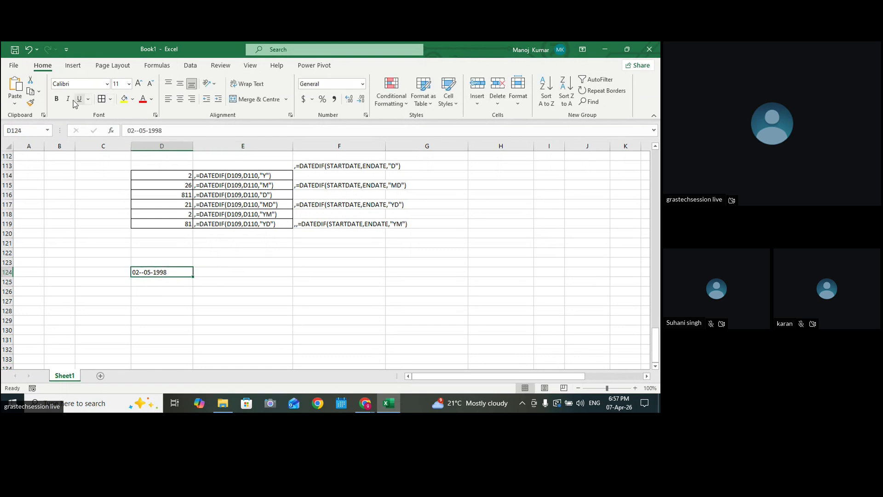
pyautogui.click(57, 98)
pyautogui.click(271, 252)
pyautogui.click(156, 271)
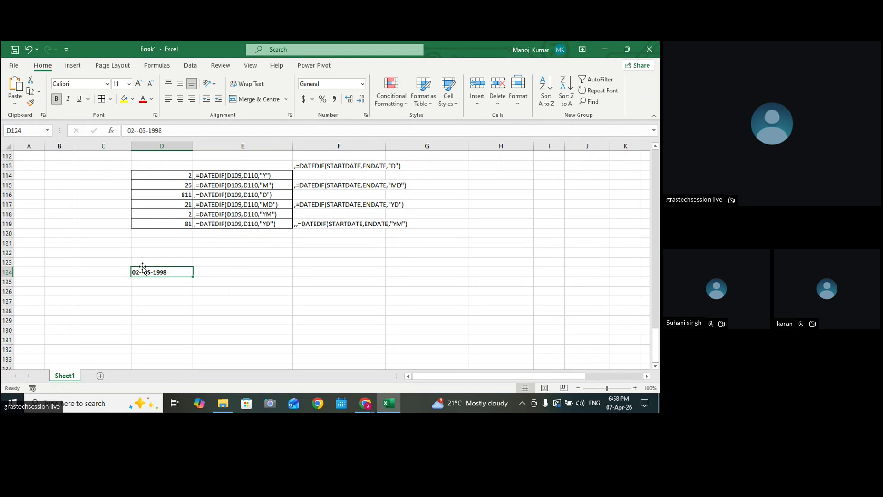
pyautogui.click(237, 280)
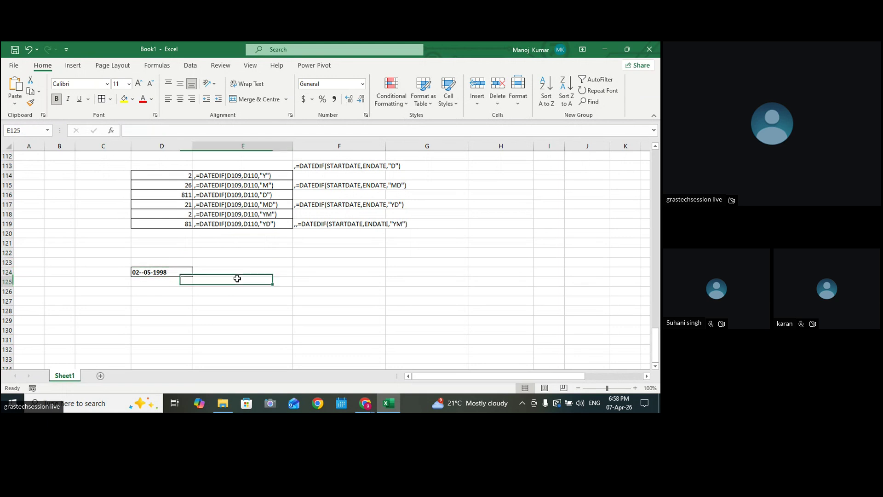
# Enter 07-04-2026 as the end date in E124 and apply cell borders to D124:E124
pyautogui.click(237, 271)
pyautogui.write('=')
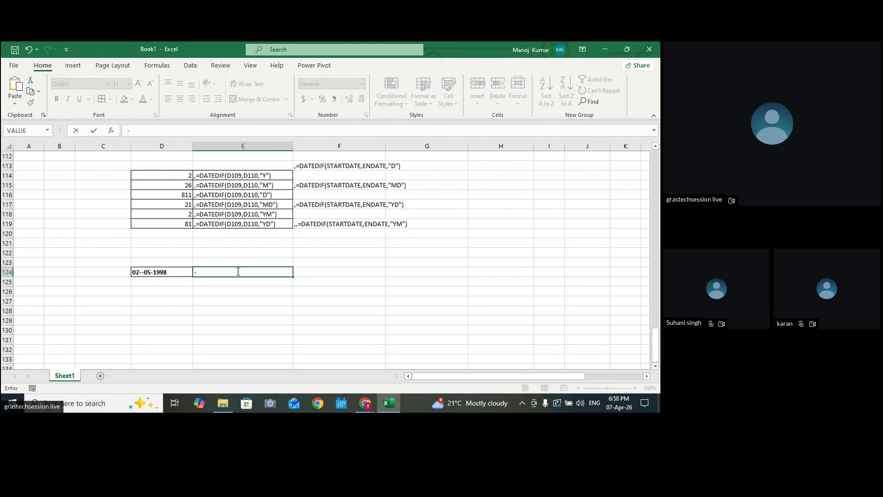
pyautogui.press('BackSpace')
pyautogui.write('=')
pyautogui.press('BackSpace')
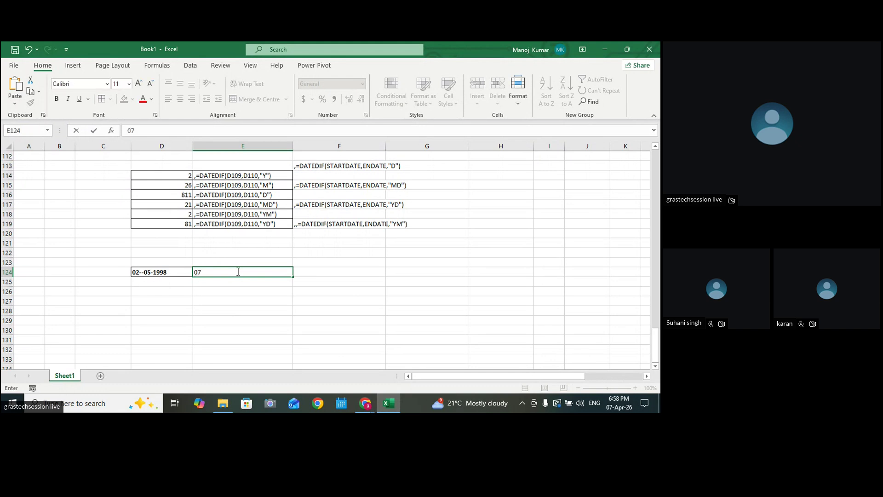
pyautogui.write('07-04-2026')
pyautogui.click(410, 317)
pyautogui.moveTo(173, 271); pyautogui.dragTo(227, 276)
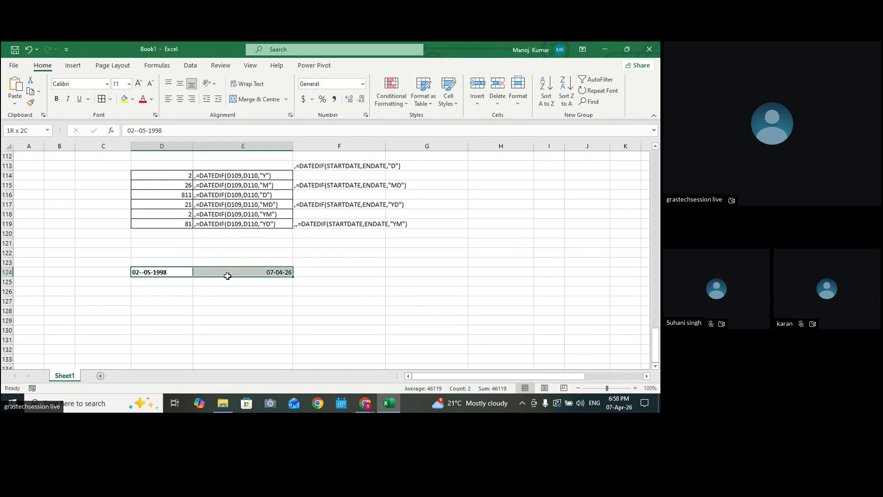
pyautogui.click(101, 99)
pyautogui.click(244, 273)
# Calculate the complete years between the two dates in E126 with =DATEDIF(D124,E124,"Y")
pyautogui.click(183, 303)
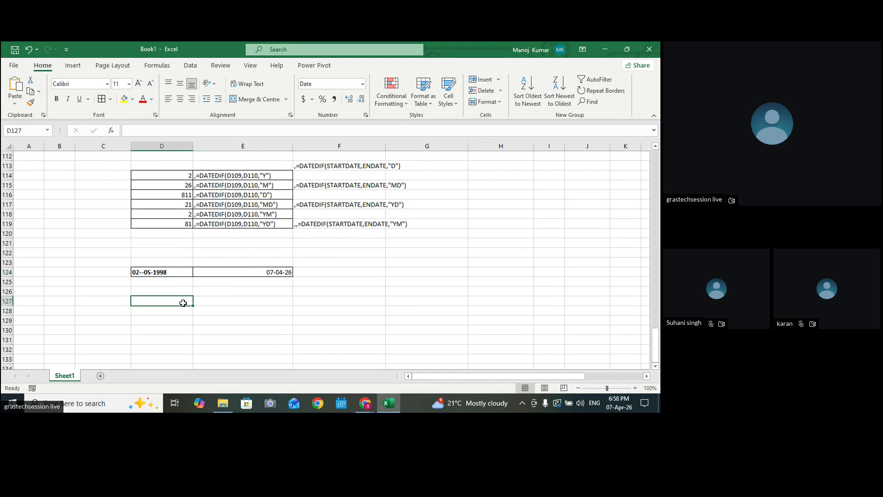
pyautogui.doubleClick(206, 293)
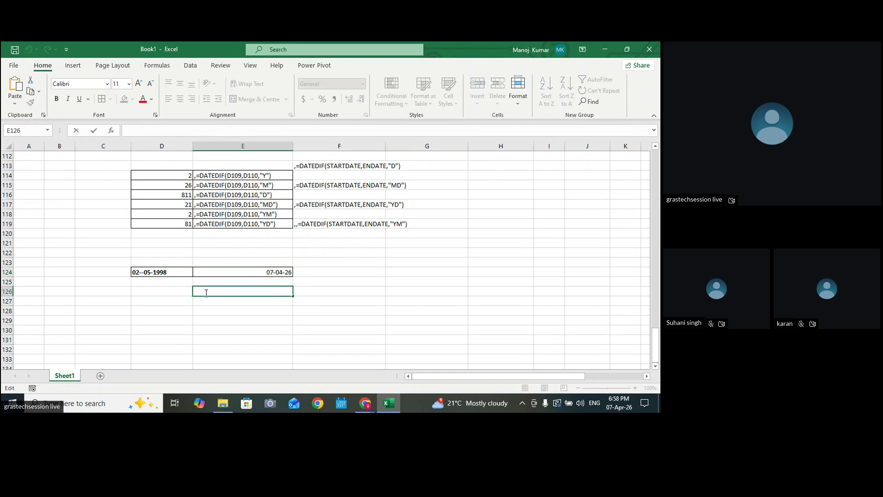
pyautogui.write('=')
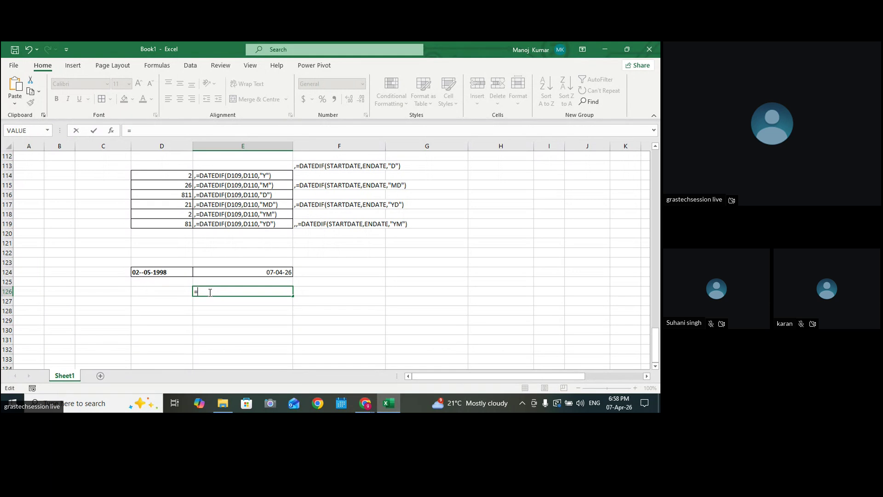
pyautogui.write('YEAR')
pyautogui.press('BackSpace')
pyautogui.press('BackSpace')
pyautogui.press('BackSpace')
pyautogui.press('BackSpace')
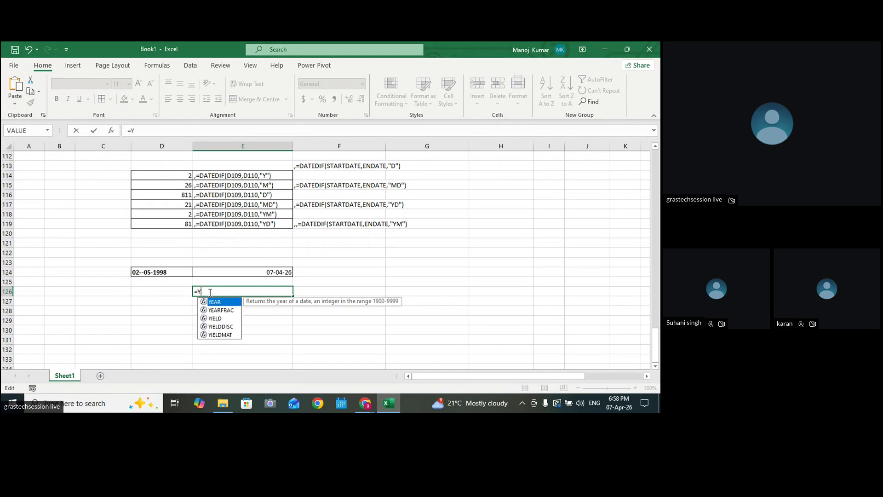
pyautogui.write('DAT')
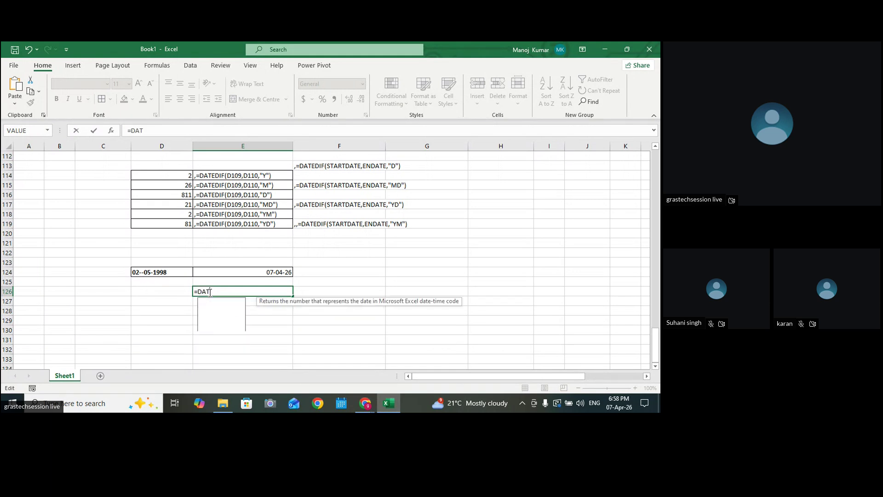
pyautogui.write('EDIFF')
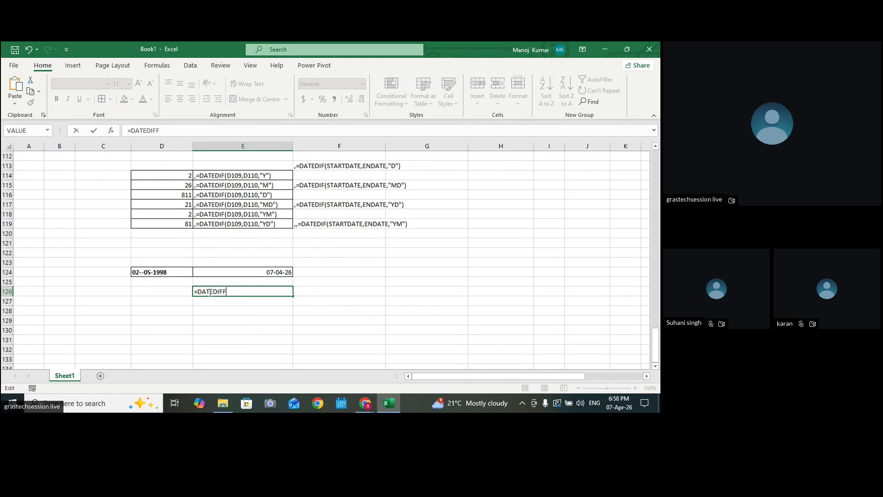
pyautogui.press('BackSpace')
pyautogui.write('(')
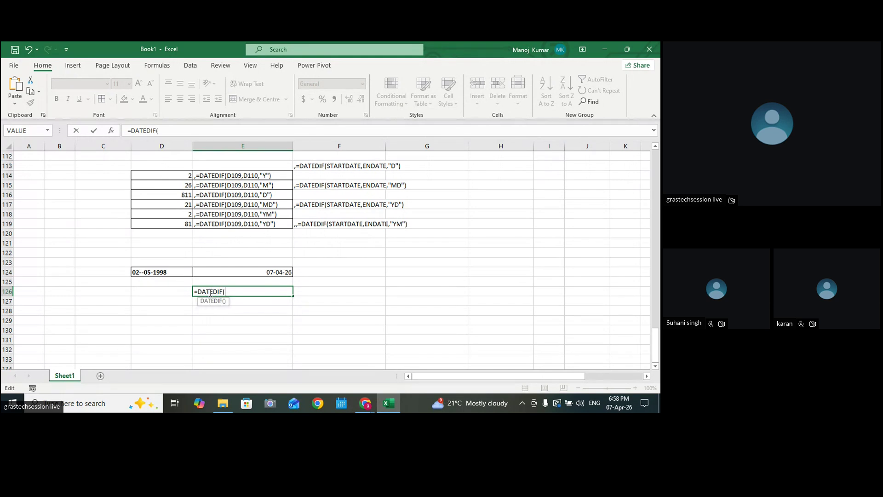
pyautogui.click(175, 272)
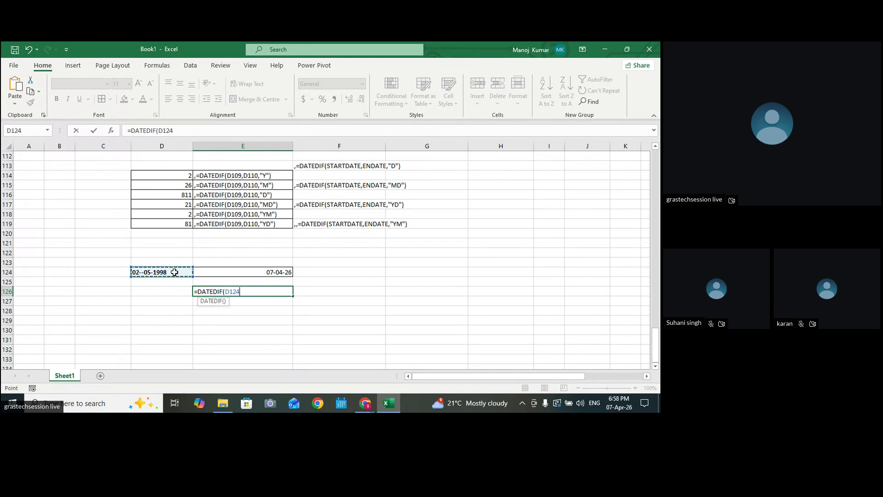
pyautogui.write(',')
pyautogui.click(229, 275)
pyautogui.write(',')
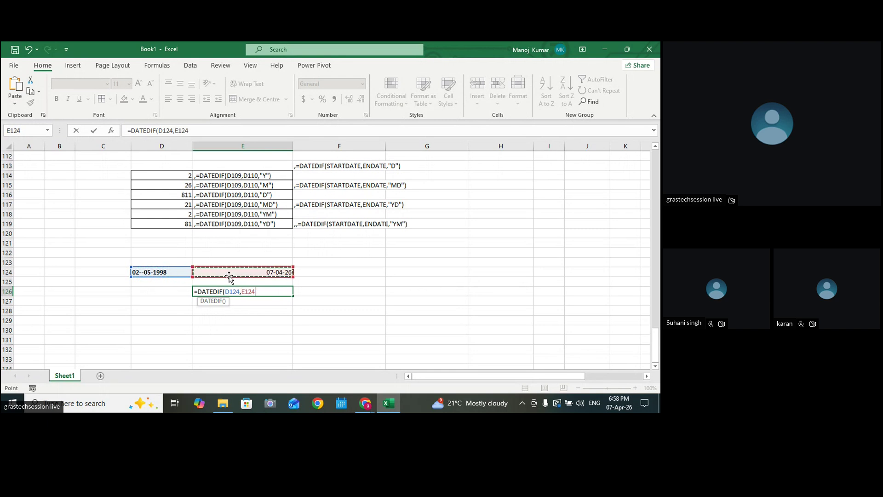
pyautogui.write('"Y")')
pyautogui.press('Return')
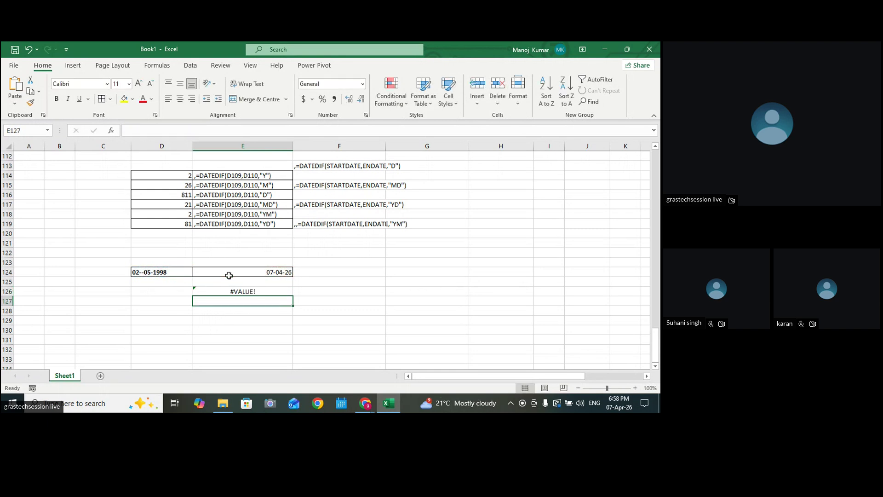
# Inspect the E126 formula and the date entries in D124 and E124 to find what causes the error
pyautogui.click(272, 290)
pyautogui.doubleClick(273, 291)
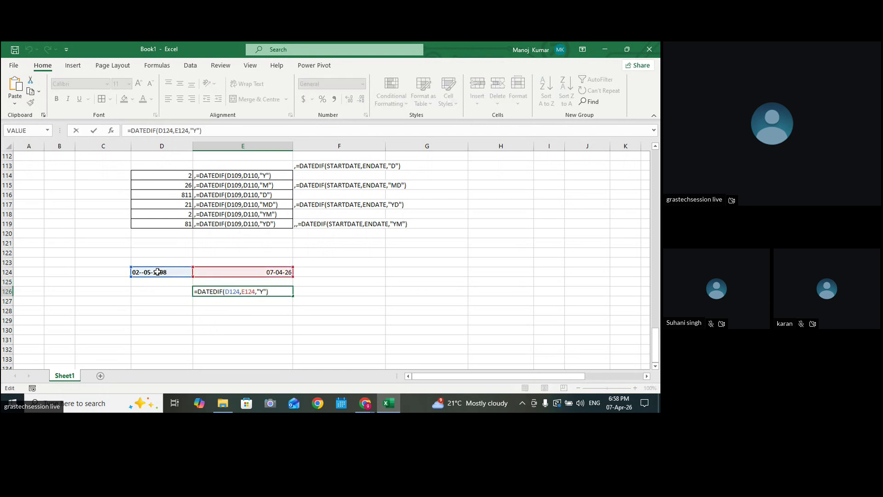
pyautogui.press('Return')
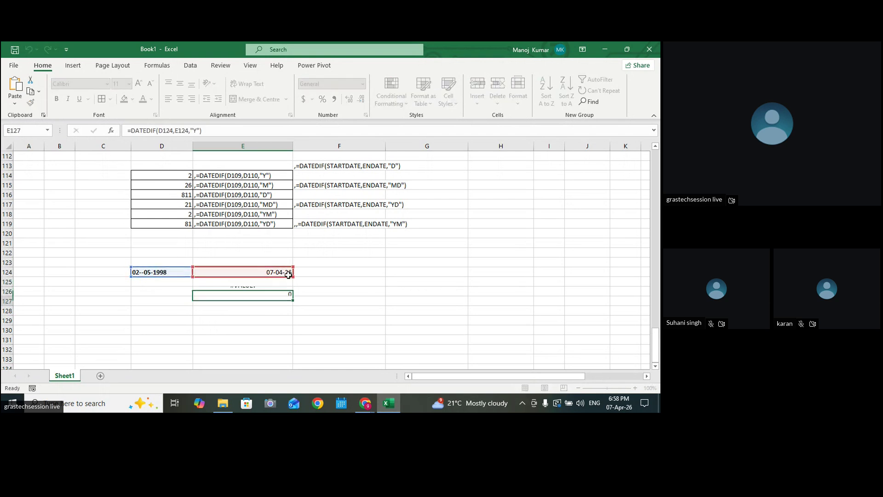
pyautogui.click(173, 271)
pyautogui.doubleClick(173, 272)
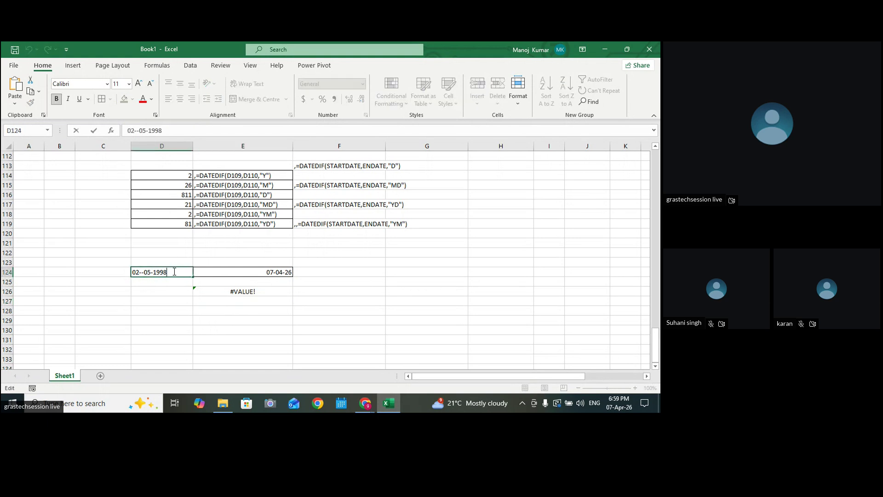
pyautogui.press('Return')
pyautogui.click(254, 270)
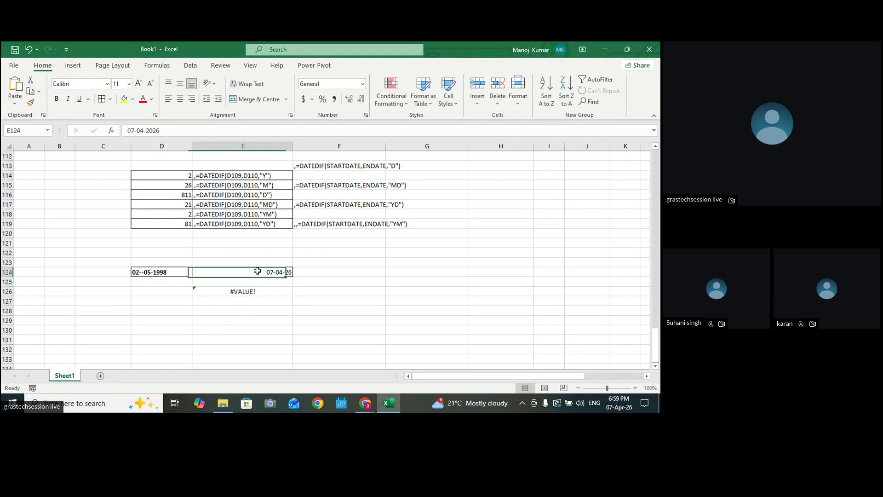
pyautogui.doubleClick(259, 271)
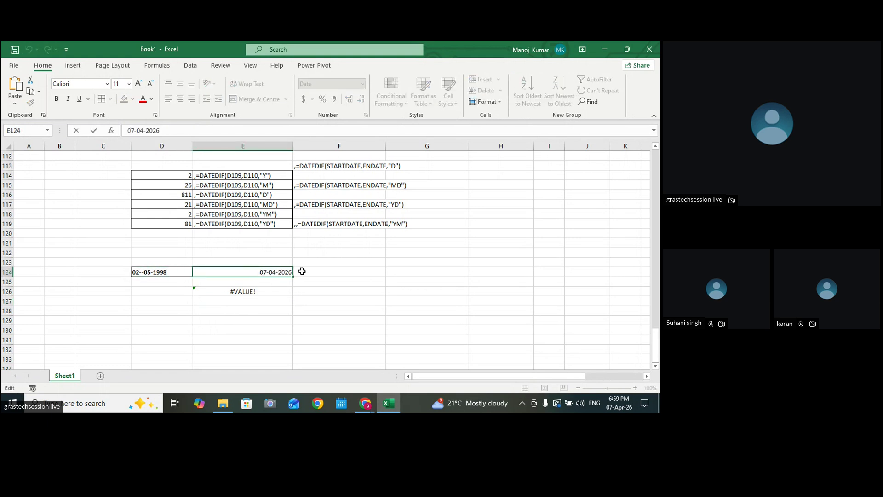
# Remove the extra hyphen from the date in D124 and apply a cell border to the result in E126
pyautogui.click(174, 272)
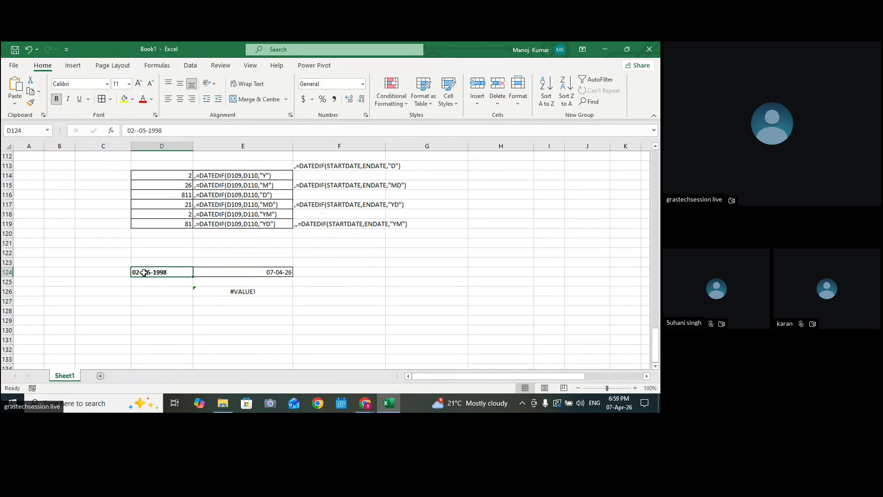
pyautogui.press('BackSpace')
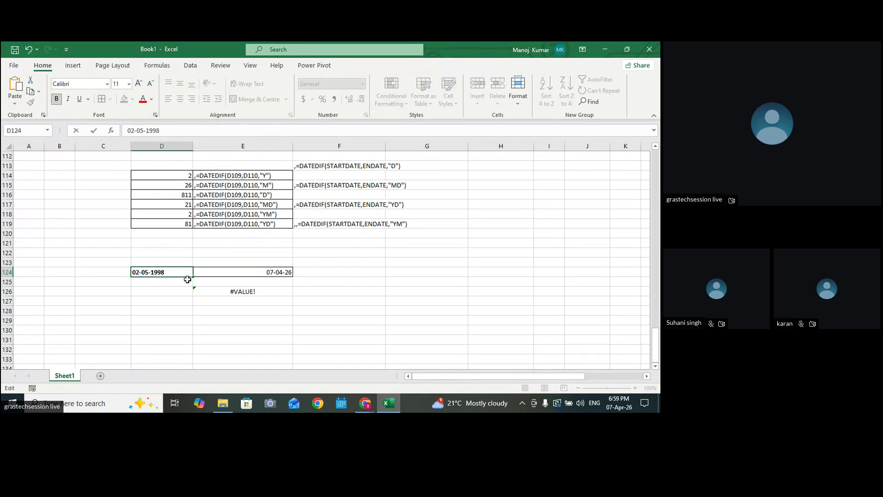
pyautogui.click(416, 339)
pyautogui.click(266, 291)
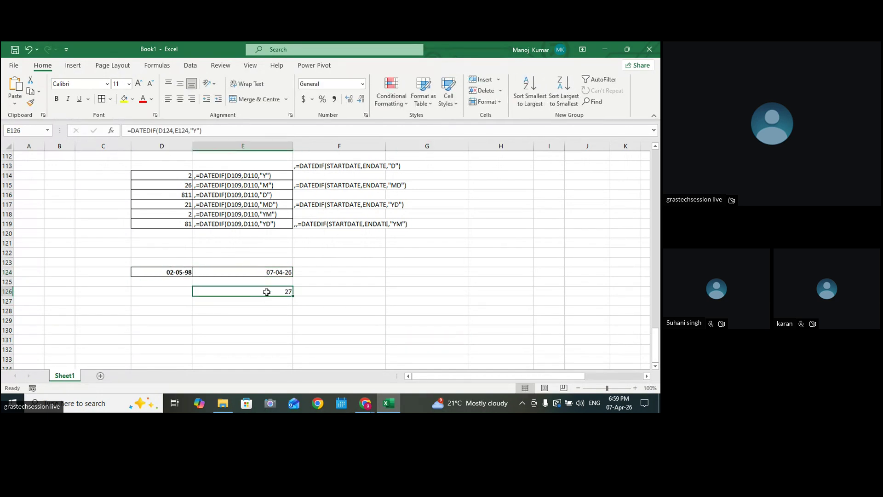
pyautogui.click(415, 259)
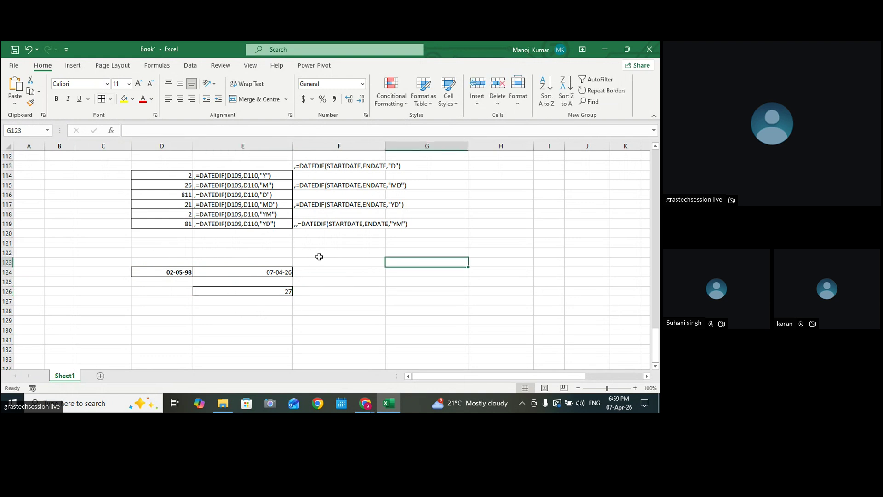
# Enter the labels YEAR in D126 and MONTH in D127
pyautogui.click(238, 300)
pyautogui.click(168, 293)
pyautogui.write('YEAR')
pyautogui.press('Return')
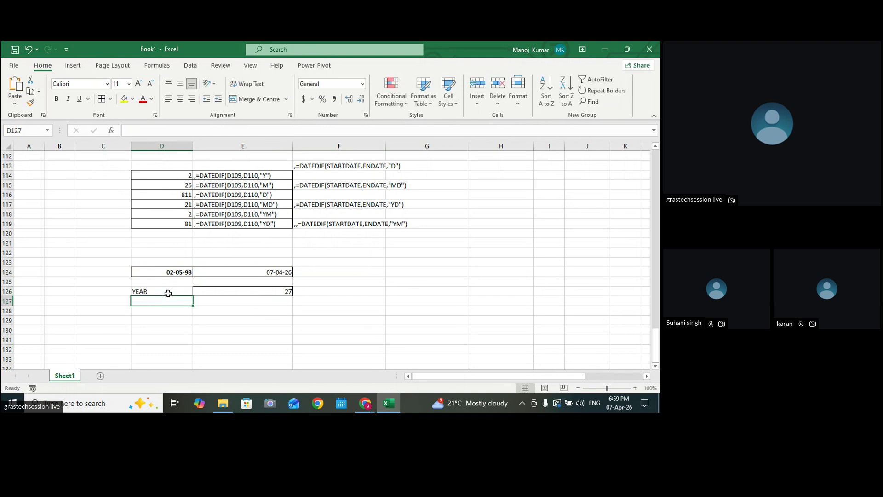
pyautogui.write('MONTH')
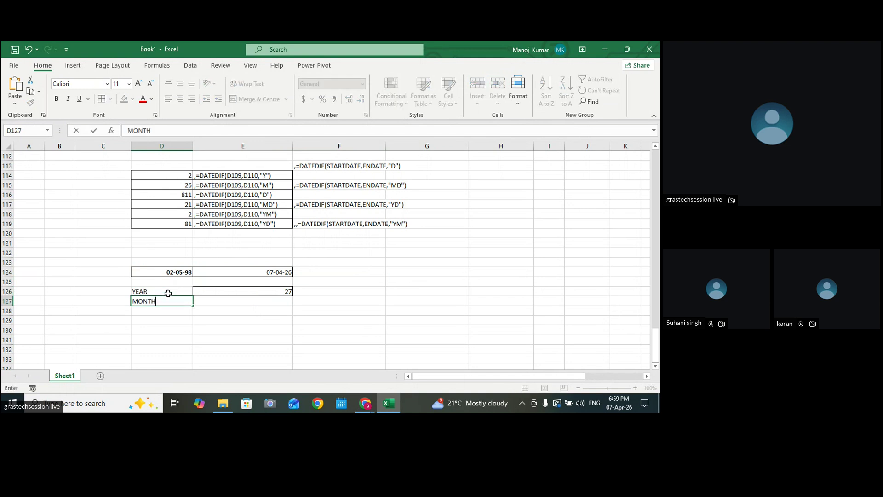
pyautogui.click(274, 311)
# Apply cell borders to the YEAR row D126:E126 and the MONTH row D127:E127
pyautogui.moveTo(177, 292); pyautogui.dragTo(194, 293)
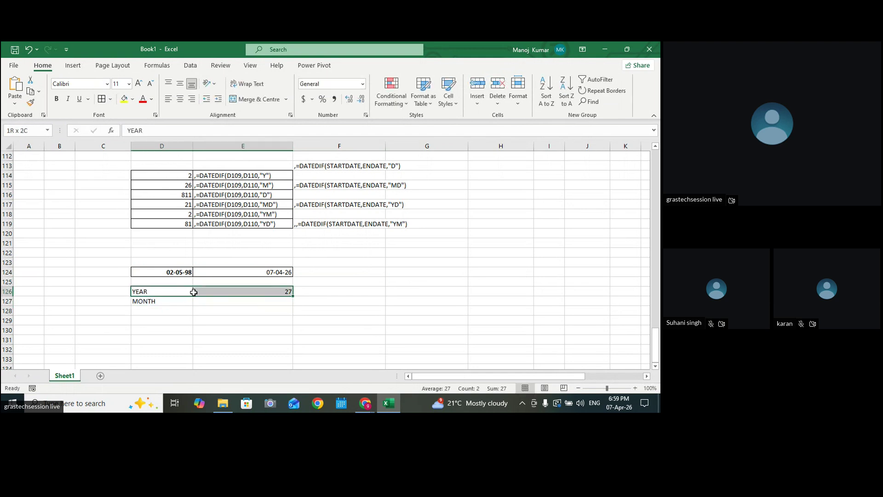
pyautogui.click(390, 243)
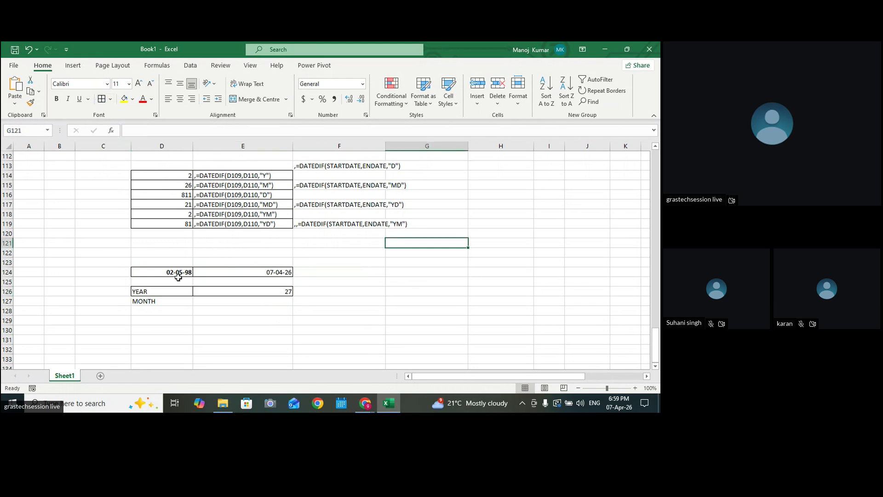
pyautogui.click(154, 301)
pyautogui.click(213, 319)
pyautogui.moveTo(143, 299); pyautogui.dragTo(219, 299)
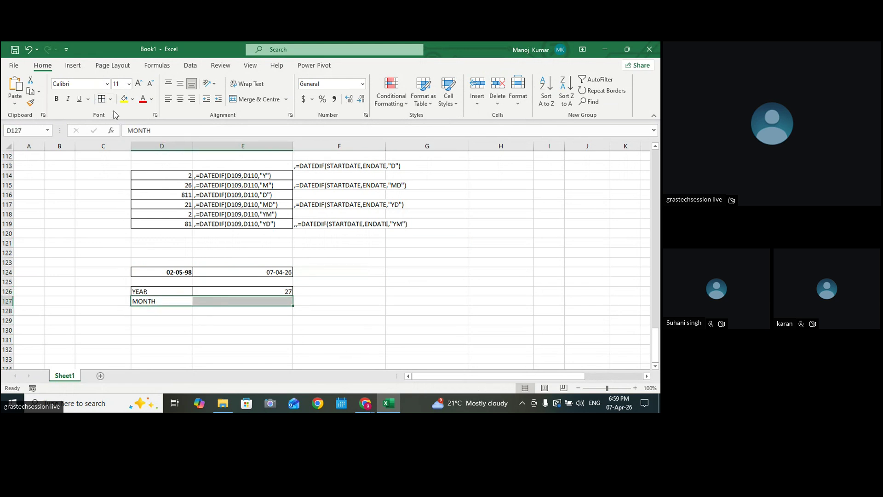
# Examine the "MD", "M" and "YM" examples in D115:E119 to choose the DATEDIF unit for the leftover months
pyautogui.moveTo(179, 205)
pyautogui.mouseDown()
pyautogui.moveTo(282, 203)
pyautogui.moveTo(180, 203)
pyautogui.mouseUp()
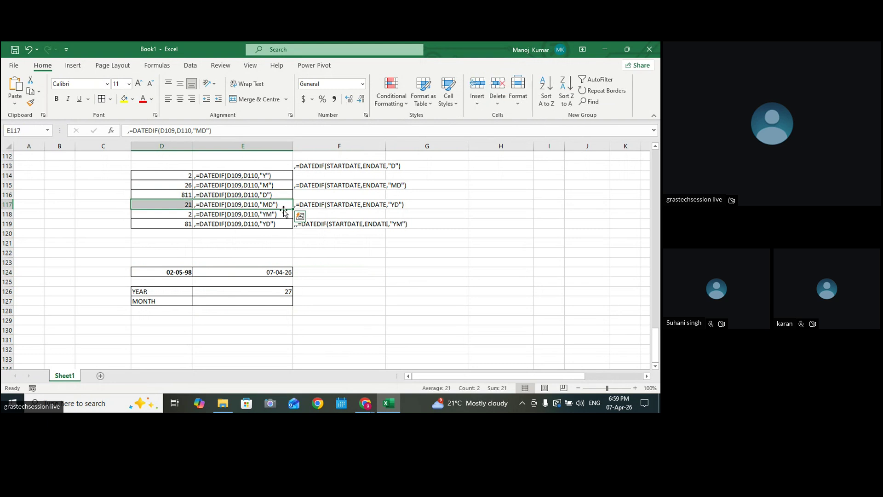
pyautogui.click(246, 222)
pyautogui.moveTo(283, 186); pyautogui.dragTo(187, 185)
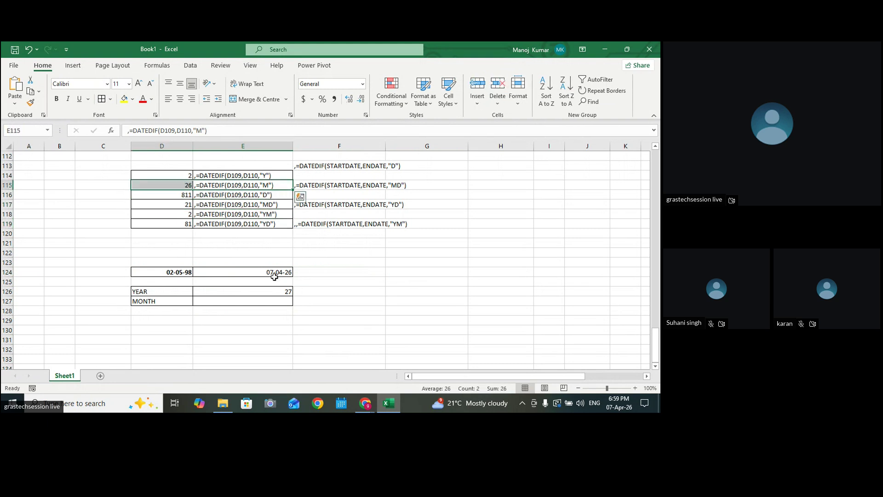
pyautogui.doubleClick(227, 301)
pyautogui.click(309, 271)
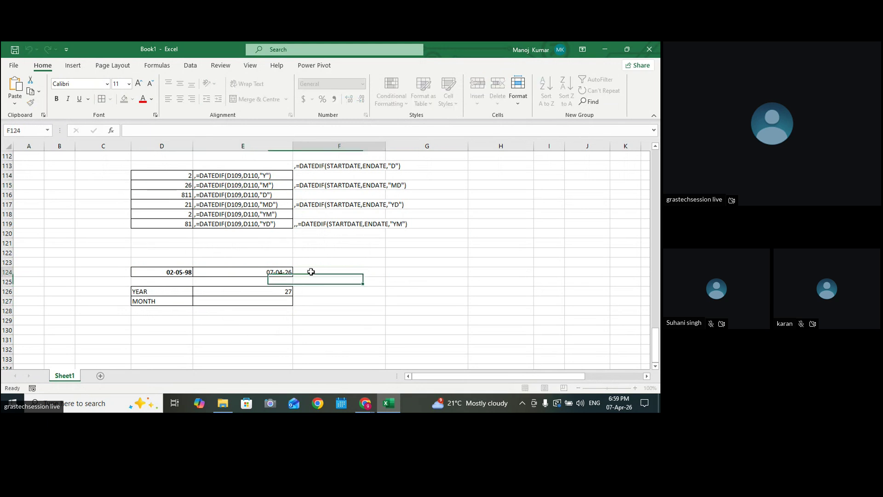
pyautogui.moveTo(189, 215); pyautogui.dragTo(258, 224)
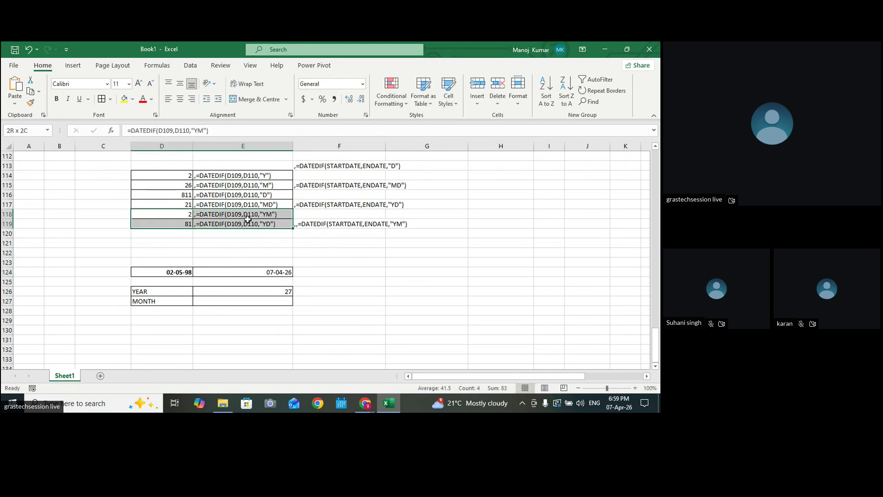
pyautogui.click(261, 212)
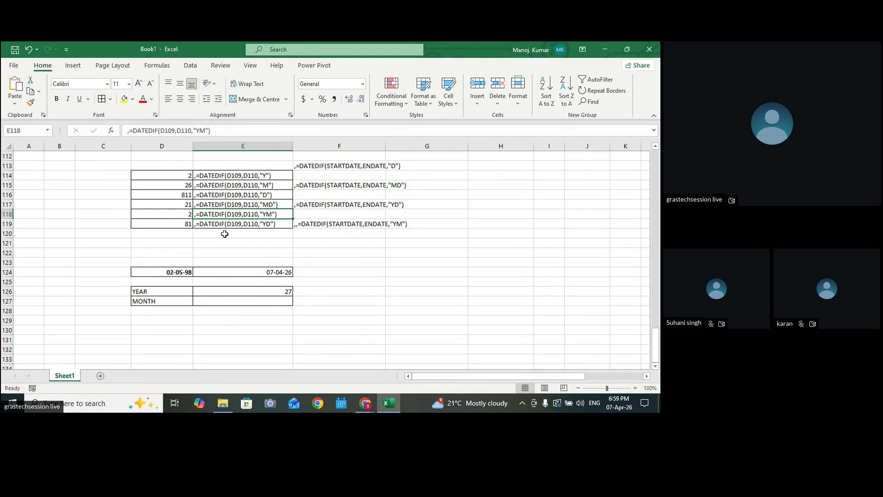
pyautogui.doubleClick(228, 300)
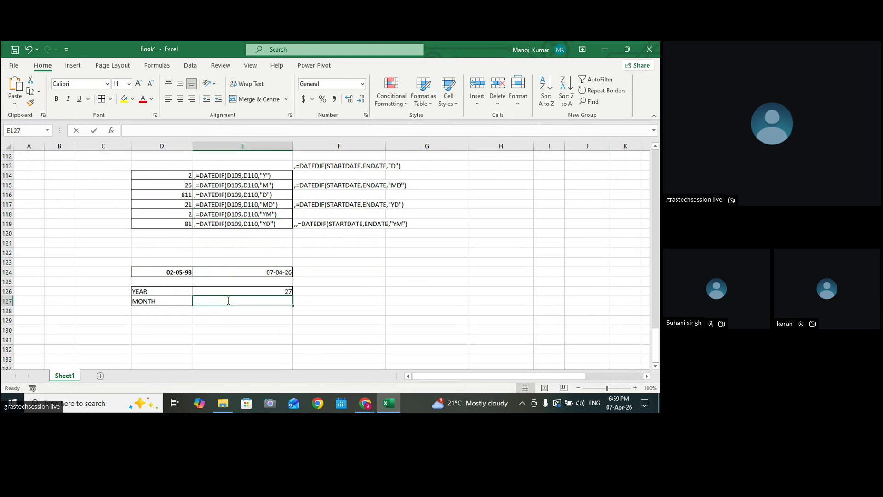
pyautogui.moveTo(275, 215); pyautogui.dragTo(185, 215)
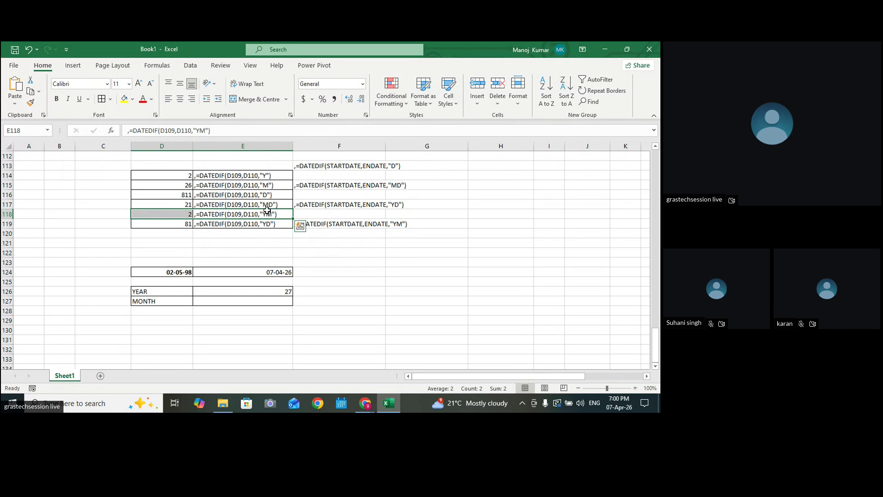
# Calculate the months remaining after complete years in E127 with =DATEDIF(D124,E124,"YM") and check it against the year formula
pyautogui.doubleClick(269, 302)
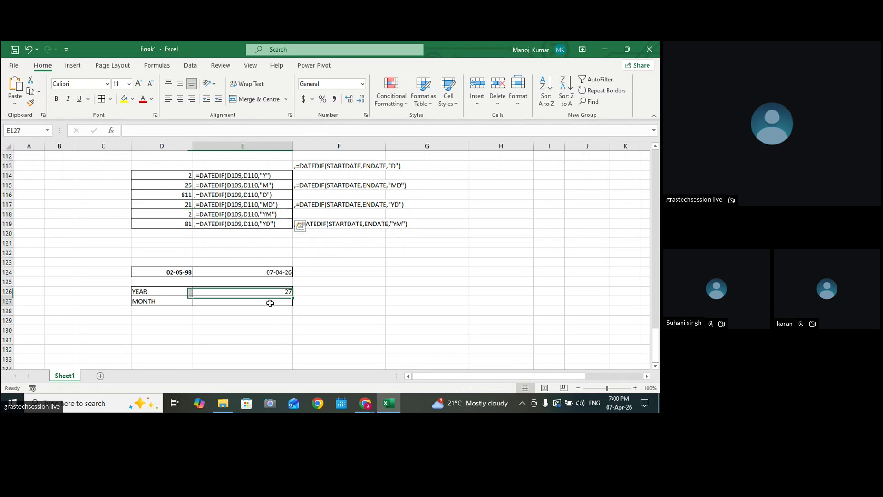
pyautogui.write('=DATE')
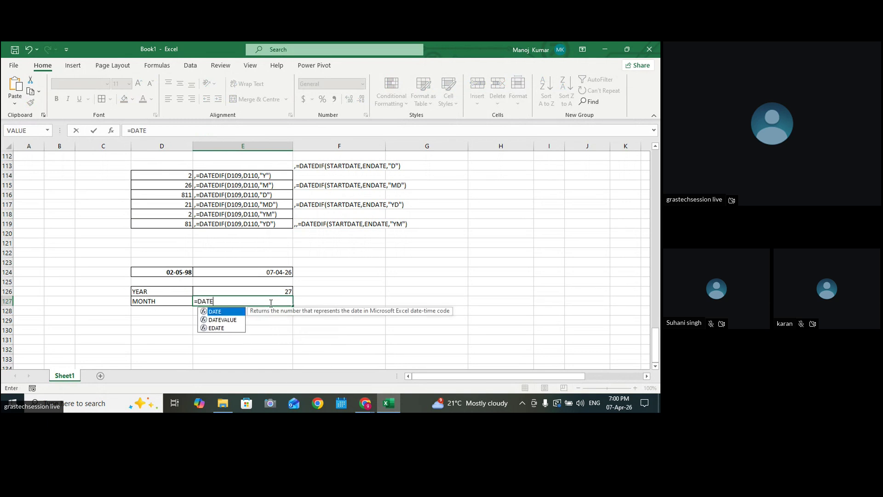
pyautogui.write('FID')
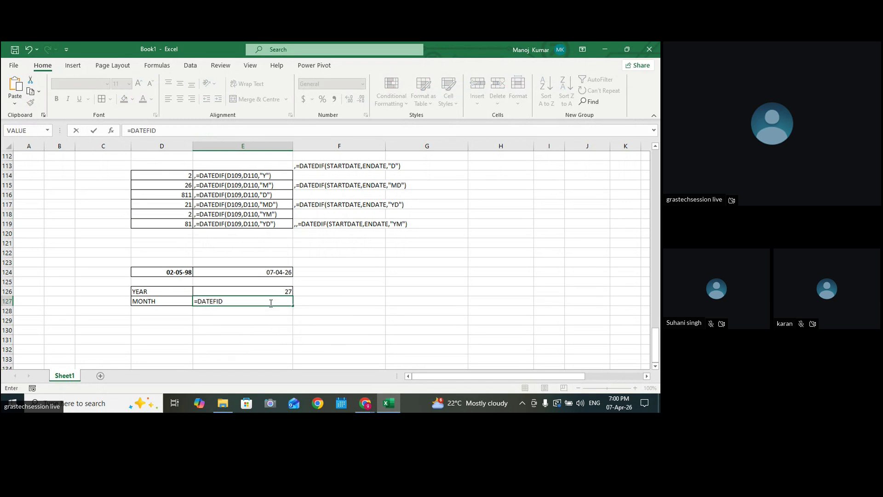
pyautogui.press('BackSpace')
pyautogui.press('BackSpace')
pyautogui.press('BackSpace')
pyautogui.write('DIF(')
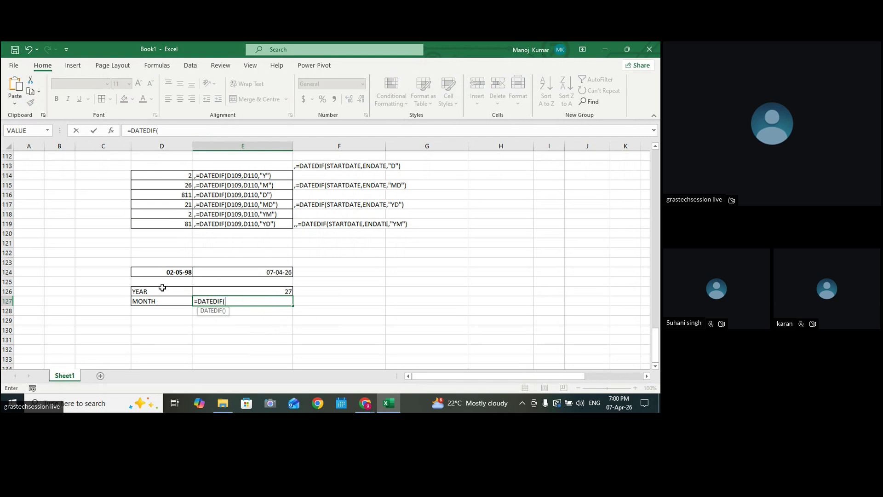
pyautogui.click(171, 273)
pyautogui.write(',')
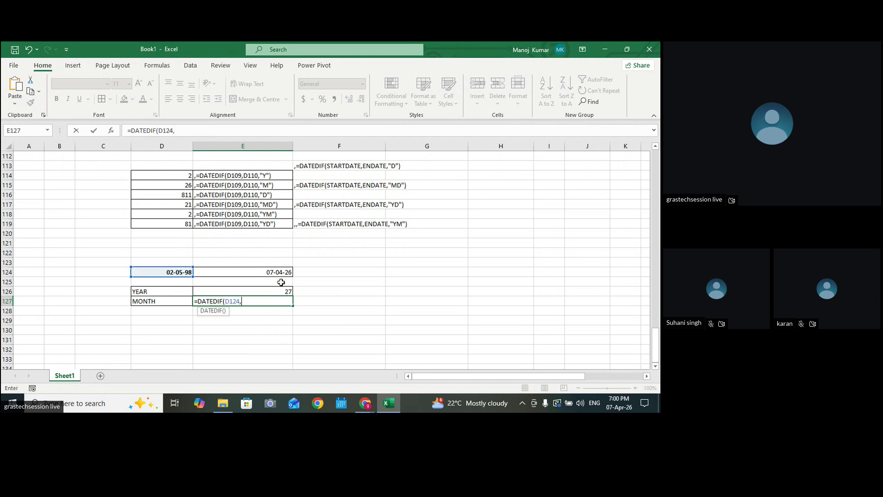
pyautogui.click(272, 271)
pyautogui.write(',')
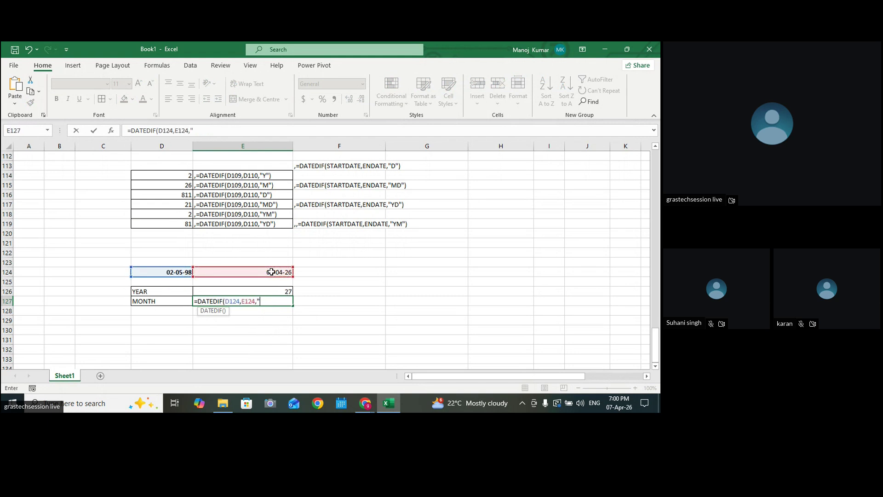
pyautogui.write('"YM')
pyautogui.press('Return')
pyautogui.click(278, 299)
pyautogui.click(279, 290)
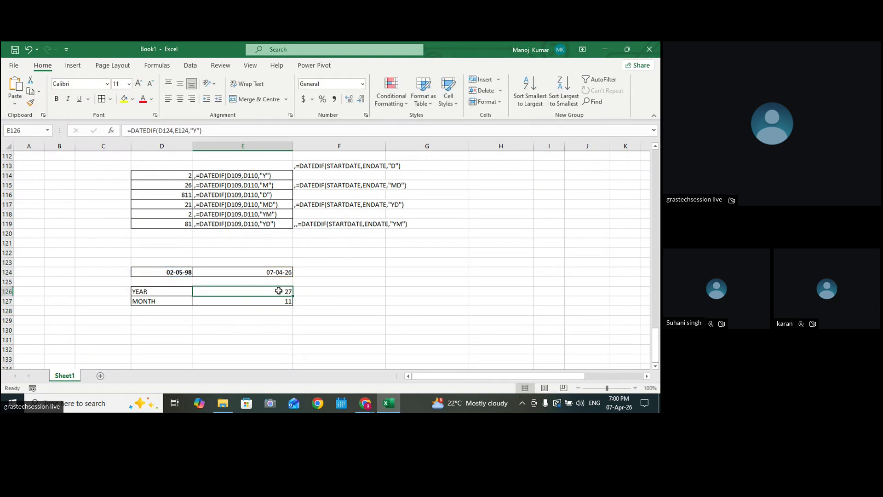
pyautogui.click(278, 302)
# Enter the label DAY in D128 and apply cell borders to D128:E128
pyautogui.click(173, 311)
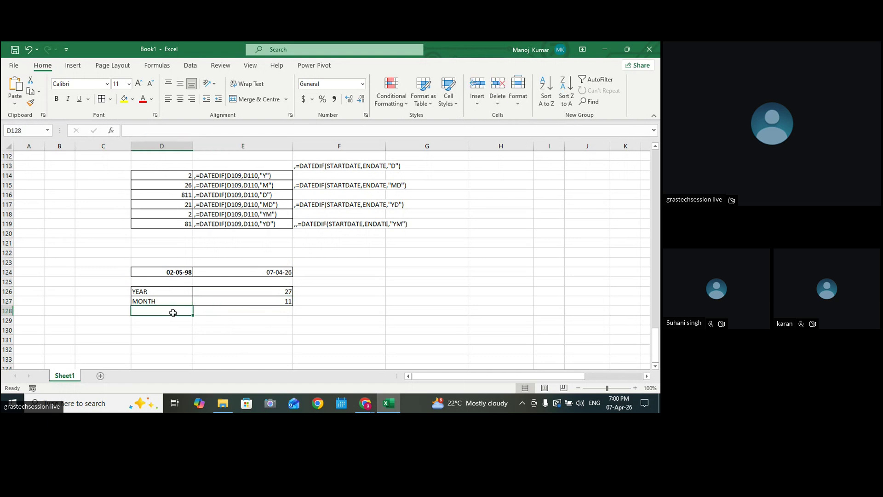
pyautogui.write('DAY')
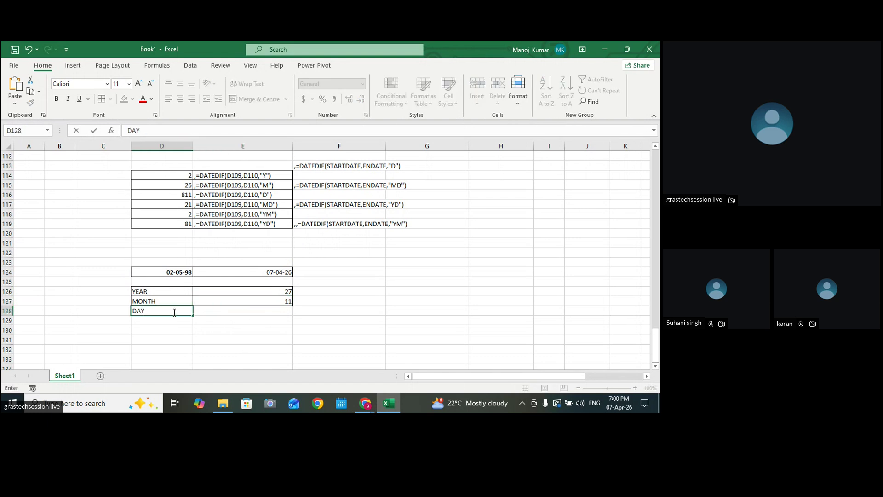
pyautogui.click(429, 332)
pyautogui.moveTo(171, 313); pyautogui.dragTo(216, 310)
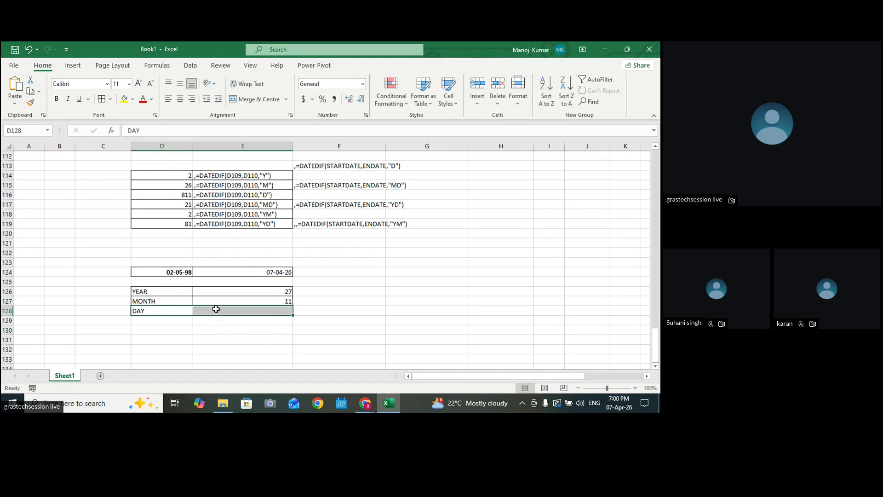
pyautogui.click(101, 99)
# Following the "MD" example in row 117, calculate the remaining days in E128 with =DATEDIF(D124,E124,"MD")
pyautogui.click(268, 312)
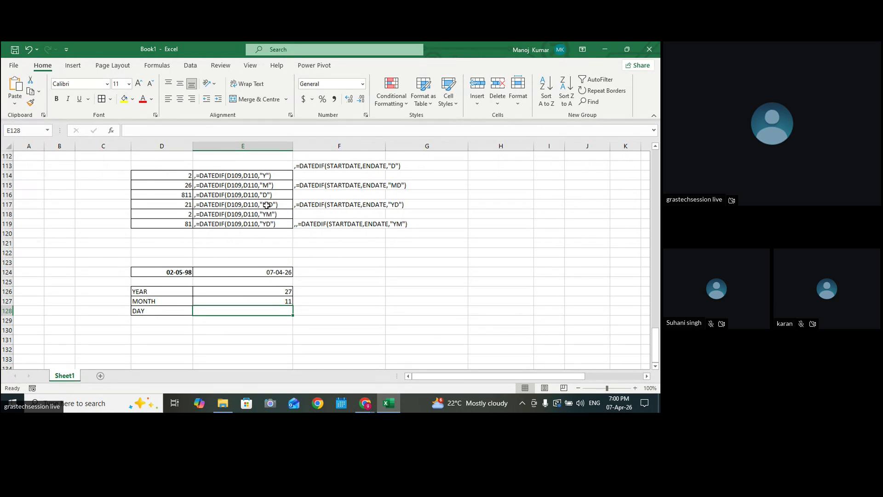
pyautogui.moveTo(179, 203); pyautogui.dragTo(244, 204)
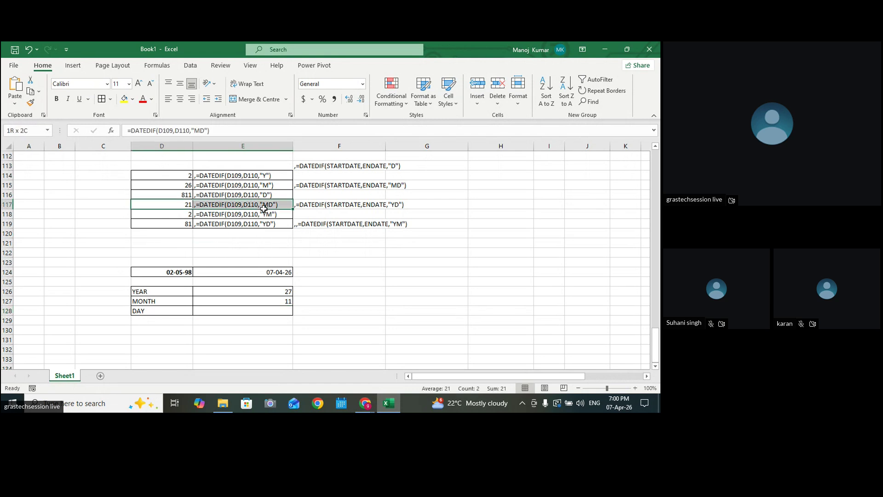
pyautogui.click(266, 206)
pyautogui.click(280, 301)
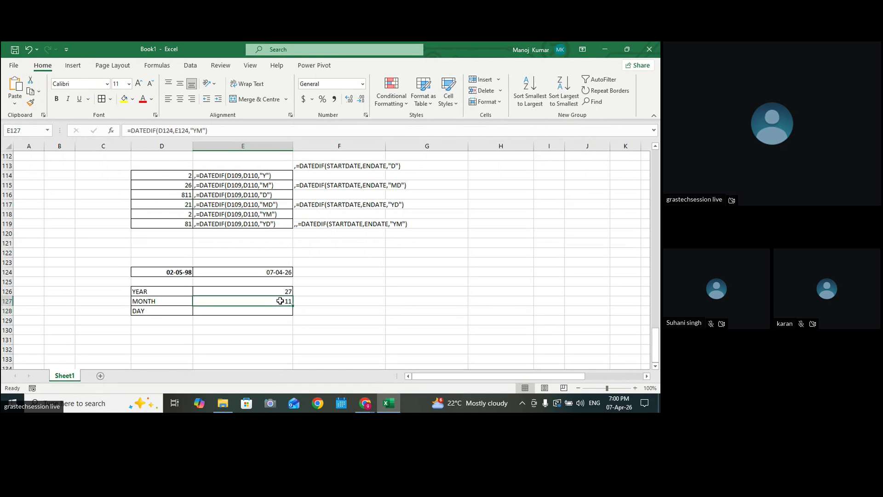
pyautogui.click(233, 310)
pyautogui.write('=')
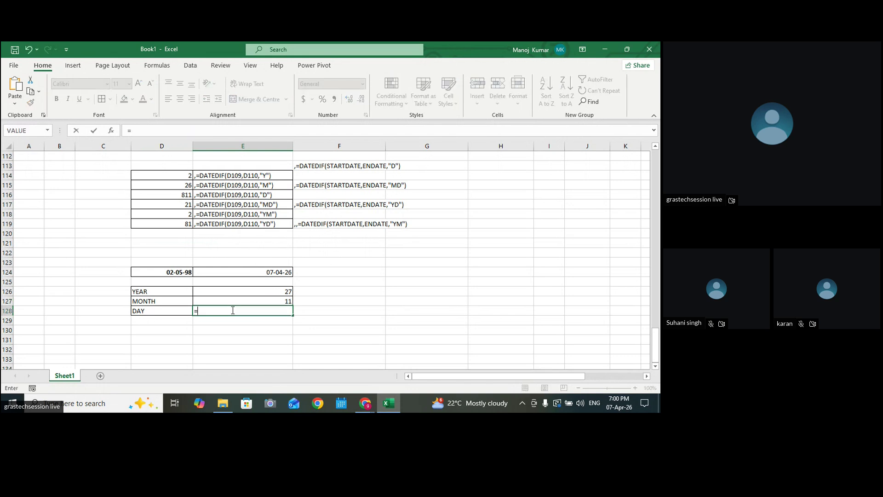
pyautogui.write('DATE')
pyautogui.write('ID')
pyautogui.press('BackSpace')
pyautogui.press('BackSpace')
pyautogui.write('I')
pyautogui.write('IF(')
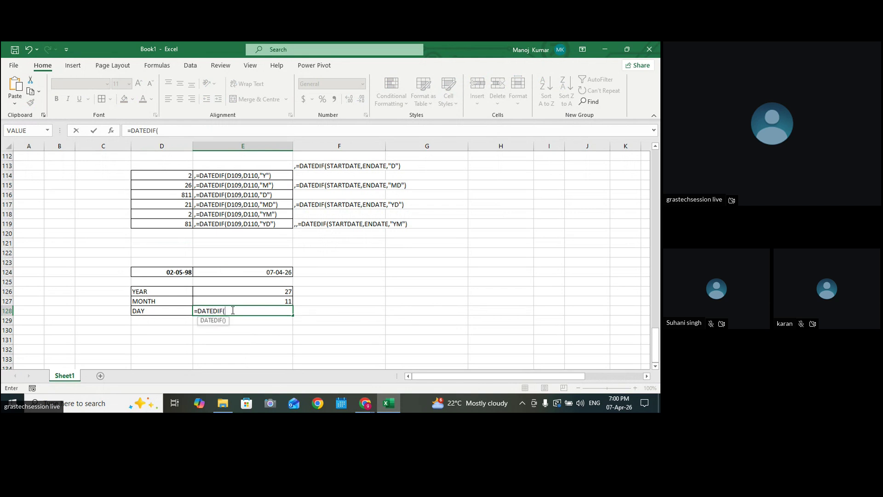
pyautogui.click(164, 270)
pyautogui.write(',')
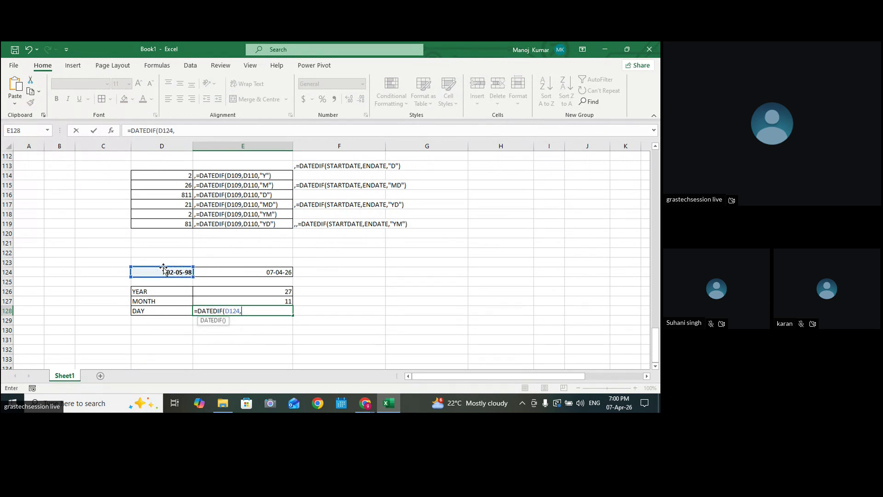
pyautogui.click(258, 272)
pyautogui.write(',')
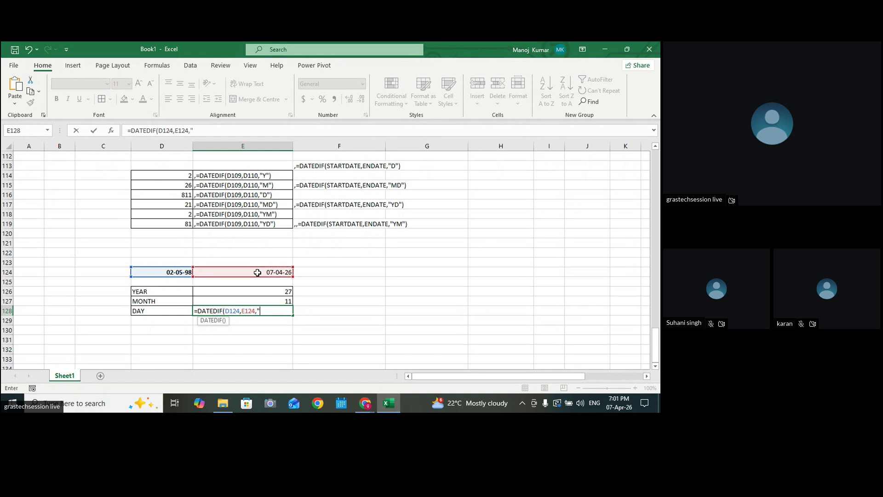
pyautogui.write('"MD")')
pyautogui.press('Return')
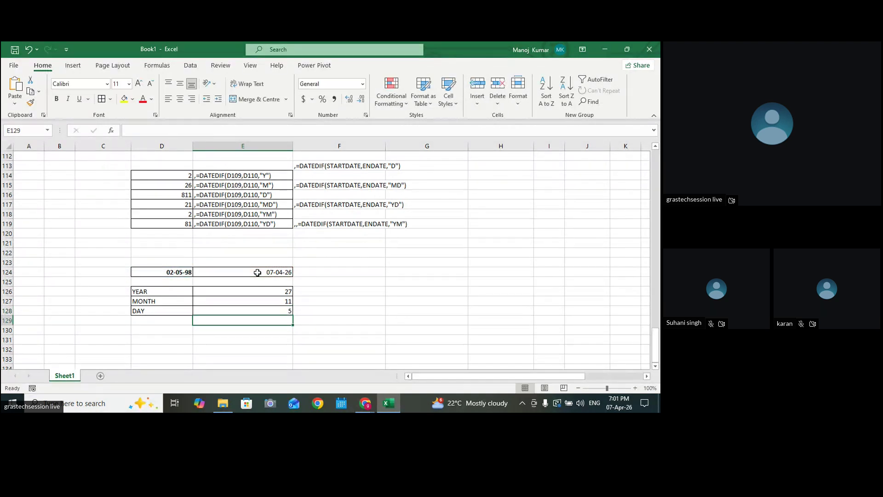
# Review the year, month and day formulas in E126:E128 against the start and end dates in D124:E124
pyautogui.click(411, 322)
pyautogui.click(258, 311)
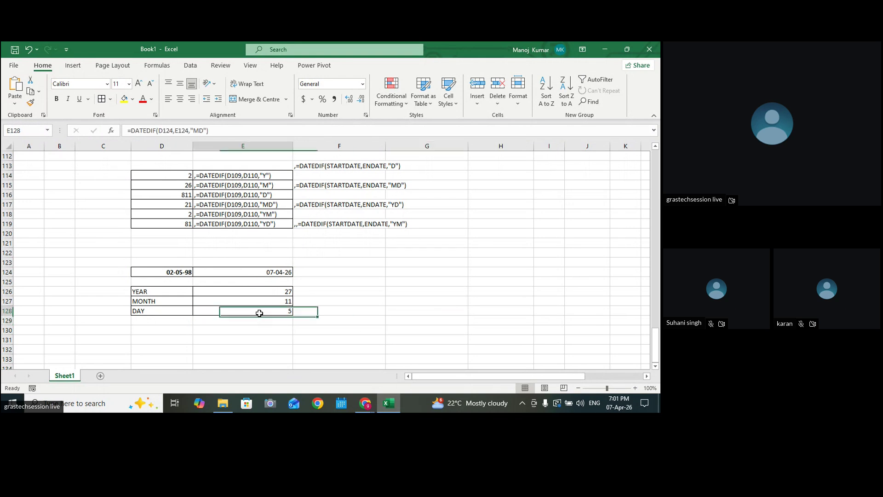
pyautogui.click(277, 290)
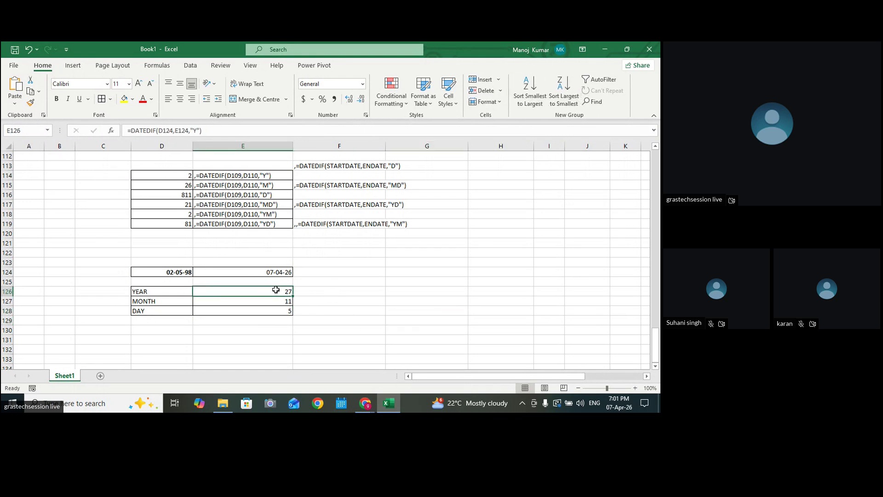
pyautogui.click(270, 300)
pyautogui.click(265, 308)
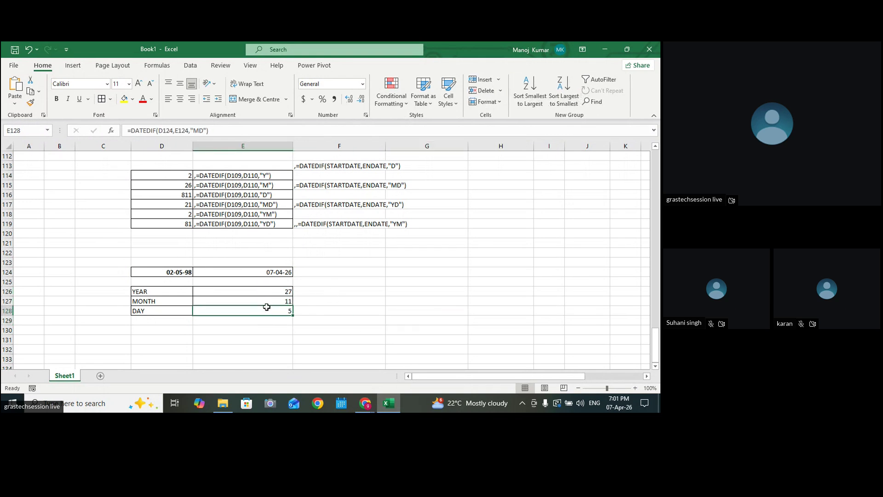
pyautogui.click(177, 273)
pyautogui.moveTo(176, 273); pyautogui.dragTo(266, 272)
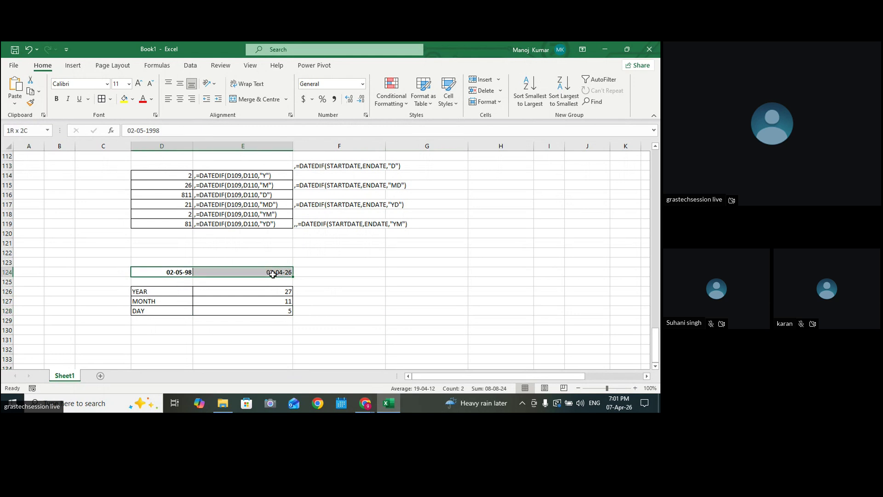
pyautogui.click(450, 274)
pyautogui.moveTo(181, 274); pyautogui.dragTo(263, 271)
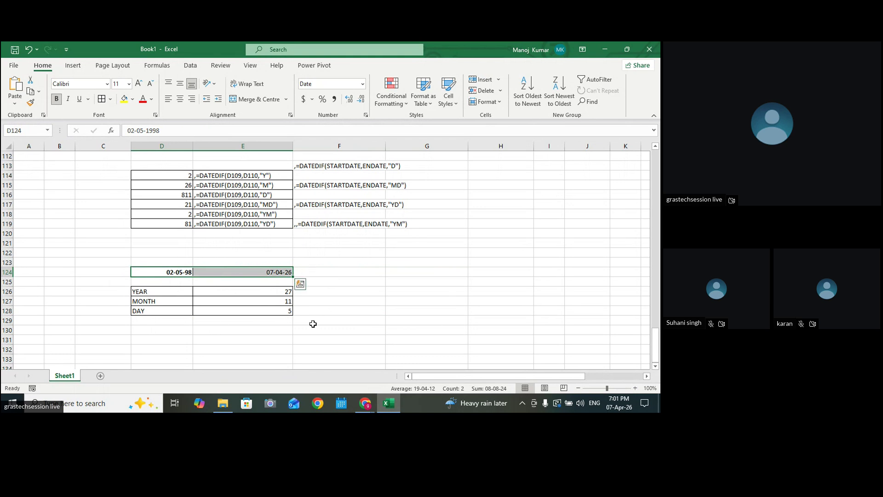
# Make the year, month and day results in E126:E128 bold
pyautogui.moveTo(143, 295); pyautogui.dragTo(278, 310)
pyautogui.click(420, 314)
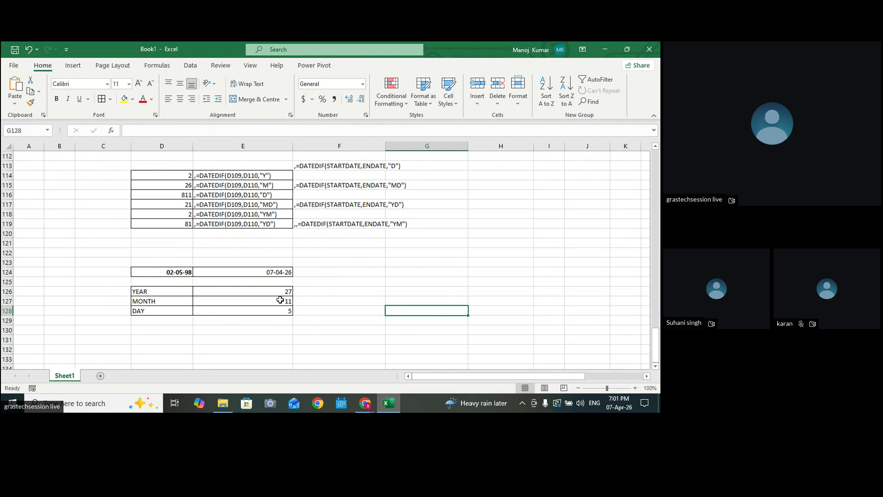
pyautogui.moveTo(239, 291); pyautogui.dragTo(238, 308)
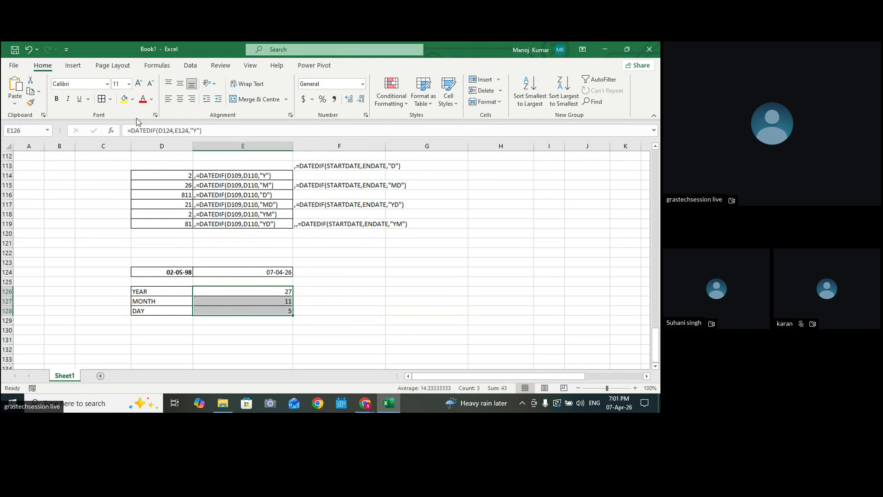
pyautogui.click(57, 99)
pyautogui.click(504, 263)
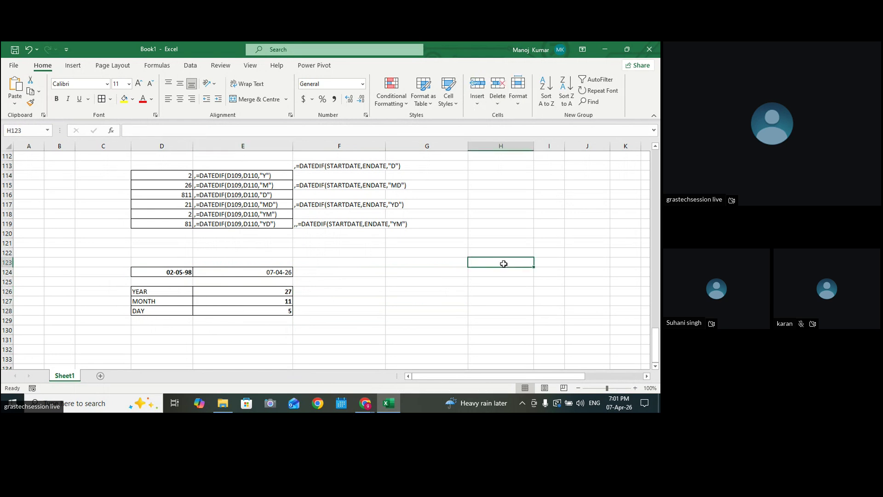
# Save the workbook to the Desktop as an Excel Workbook named DATE AND TIME FUNCTIONS and close it
pyautogui.scroll(20, 504, 264)
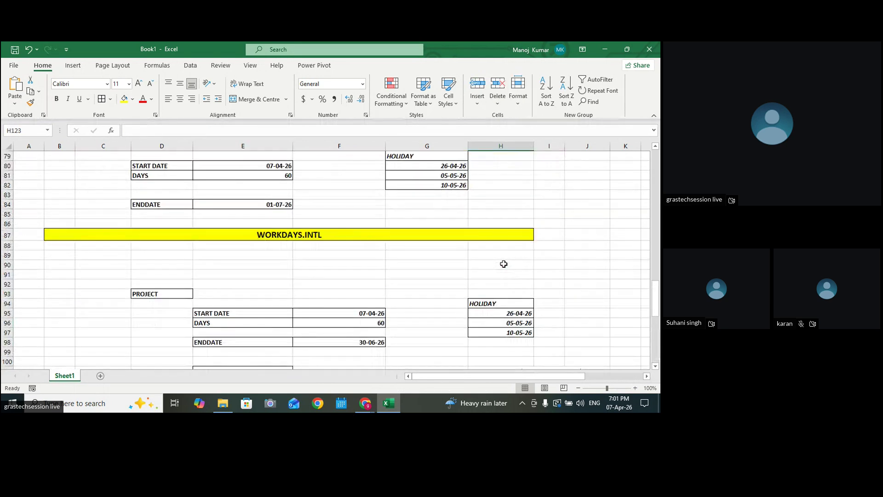
pyautogui.scroll(8, 511, 248)
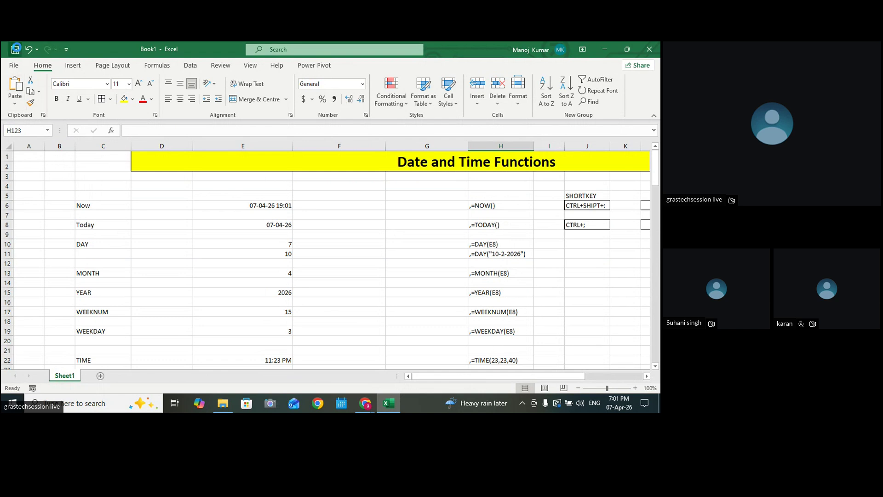
pyautogui.click(16, 49)
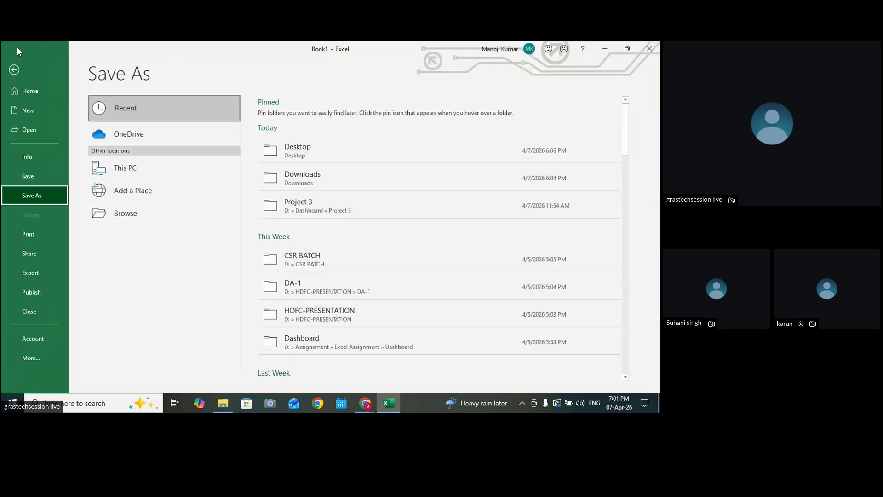
pyautogui.click(322, 153)
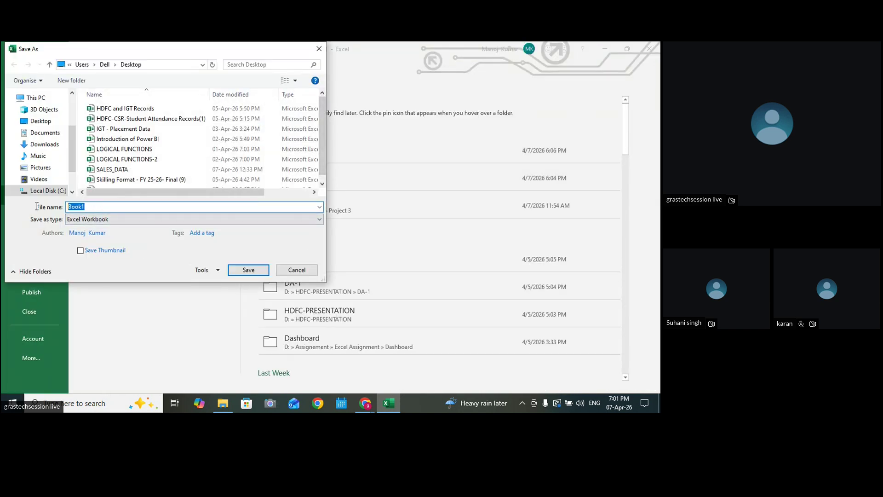
pyautogui.write('DATE AND TIME FUNCTIONS')
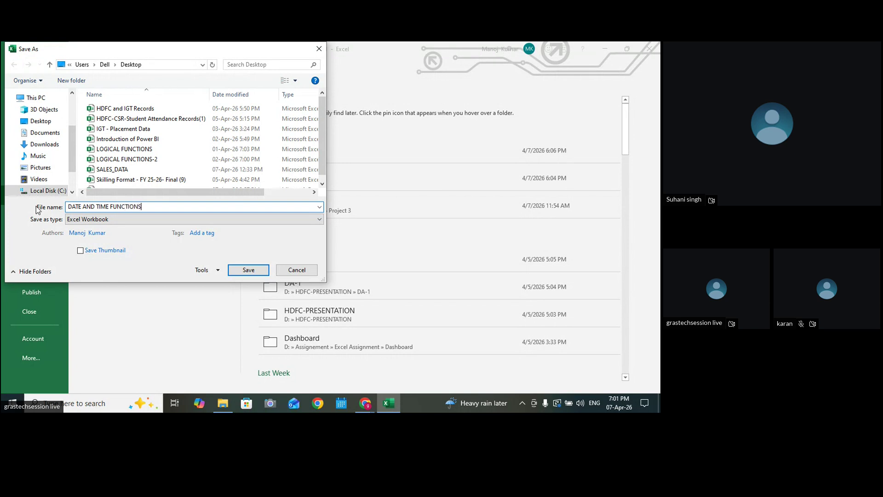
pyautogui.click(30, 123)
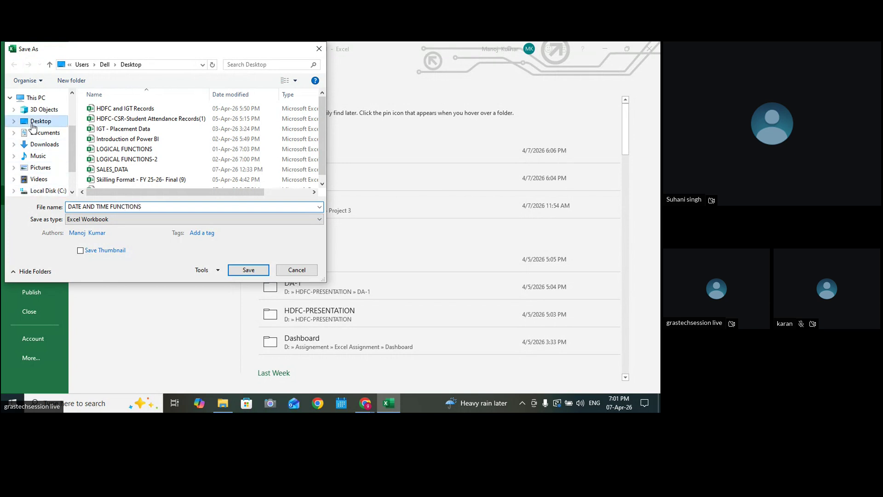
pyautogui.click(248, 270)
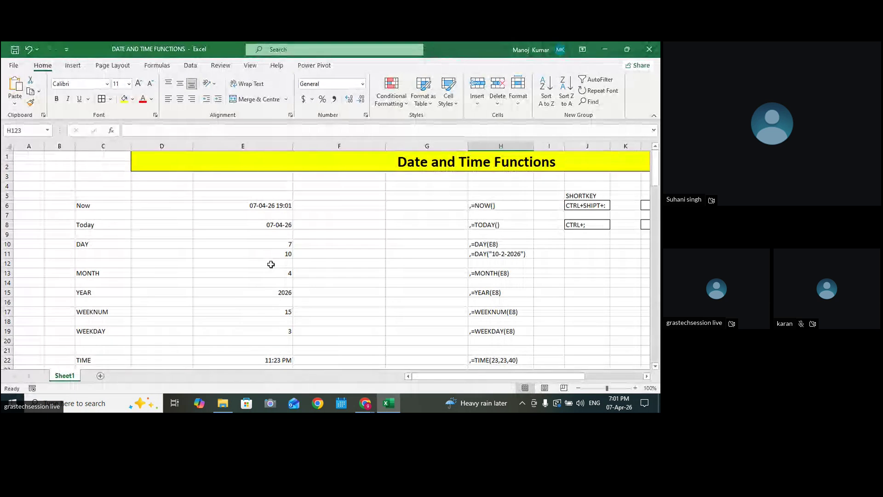
pyautogui.click(649, 49)
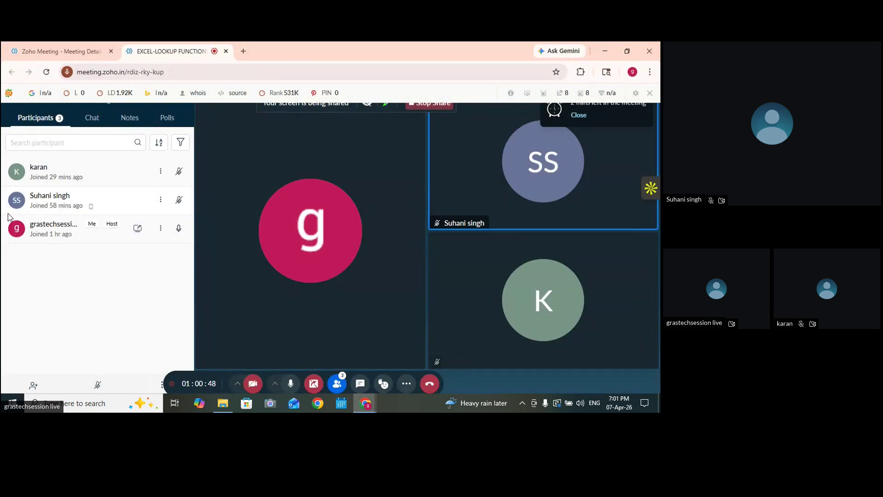
# Open the additional meeting options in Zoho Meeting
pyautogui.click(406, 383)
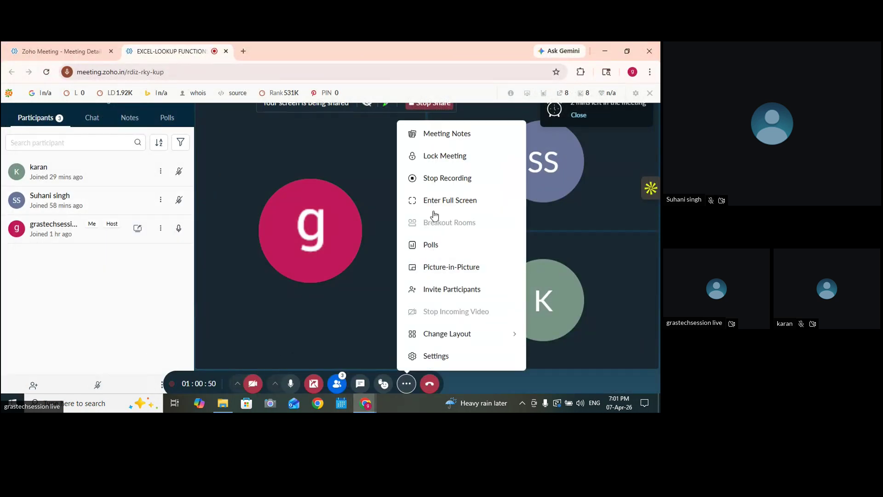